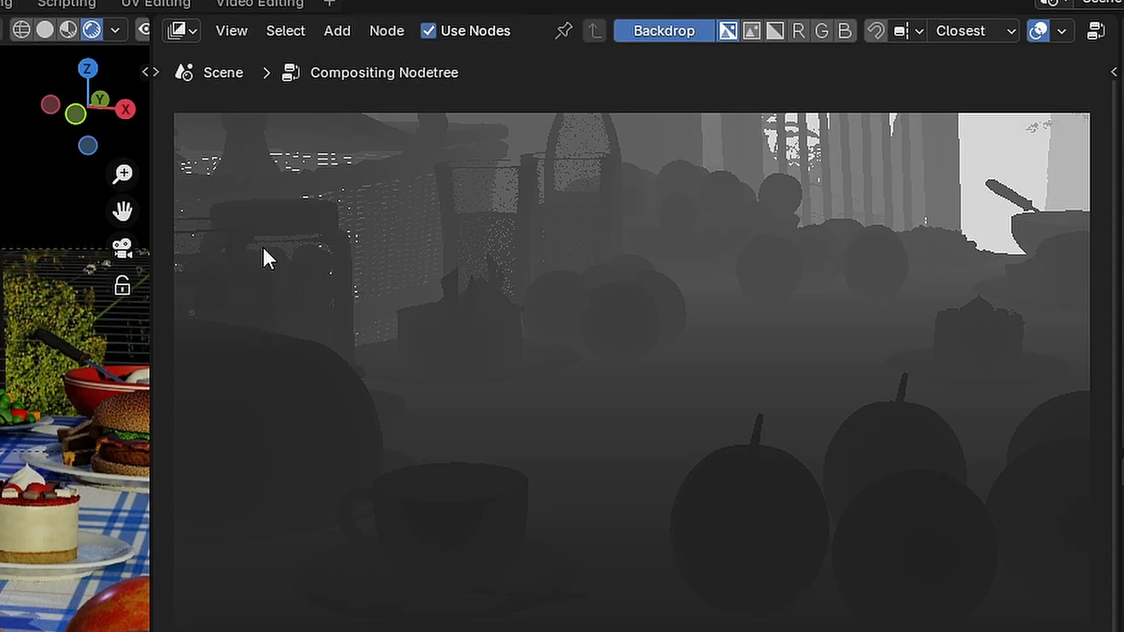
Preview the Position output of the Render Layers node as the compositor backdrop.
{"action": "left_click_drag", "start_coordinate": [955, 289], "coordinate": [394, 332]}
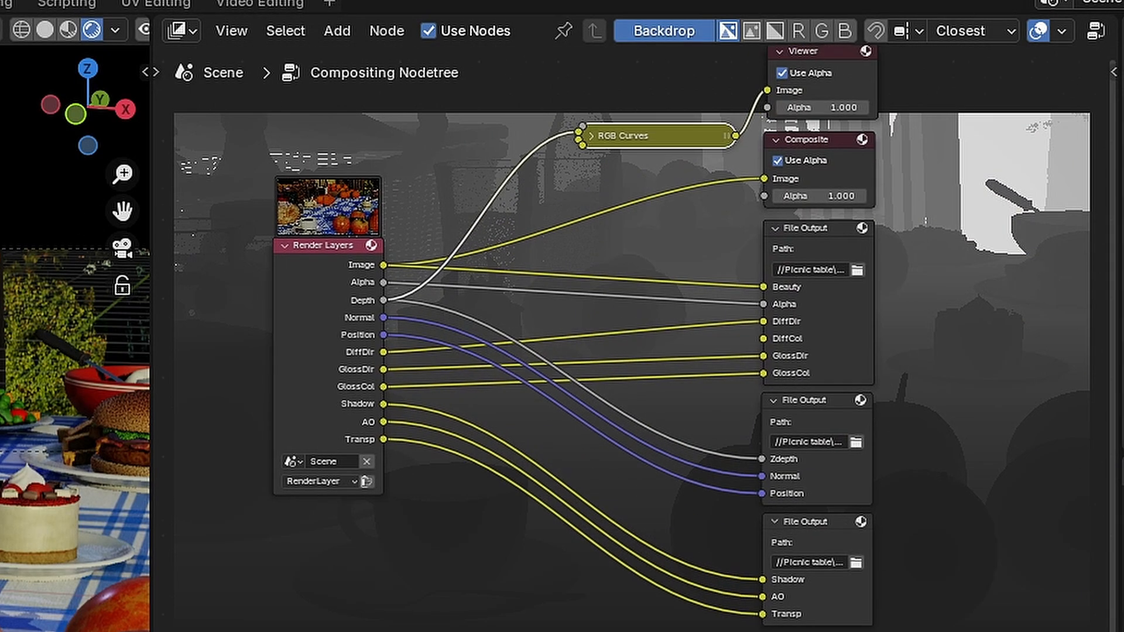
{"action": "left_click", "coordinate": [379, 335], "text": "ctrl+shift"}
{"action": "left_click_drag", "start_coordinate": [283, 371], "coordinate": [1088, 363]}
{"action": "left_click_drag", "start_coordinate": [828, 336], "coordinate": [994, 341]}
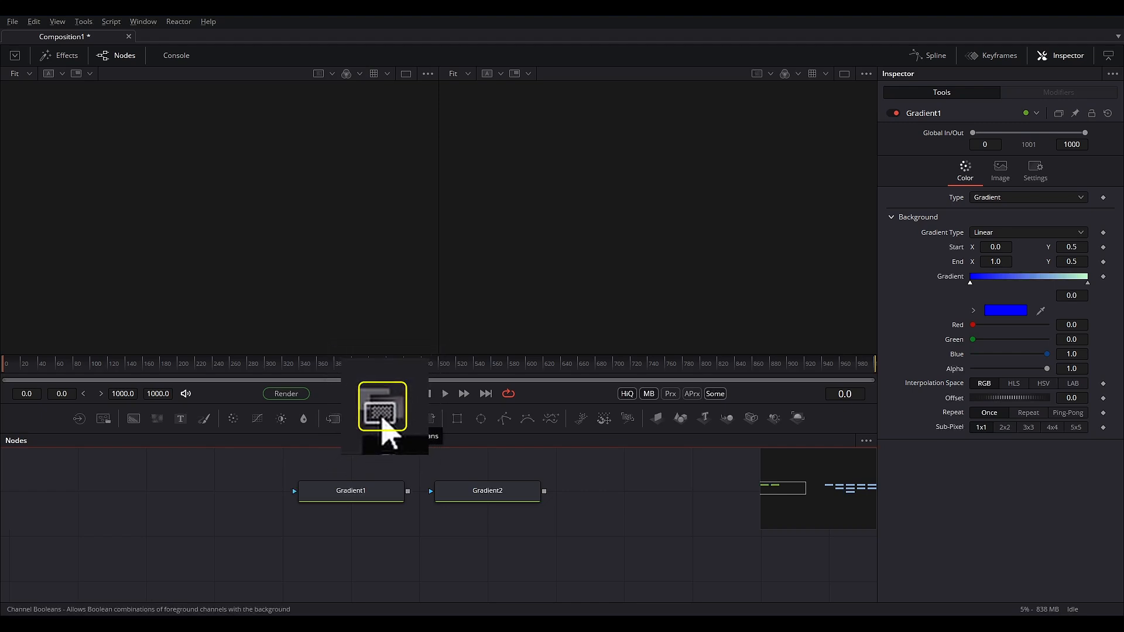
In Fusion, add a Channel Booleans node below Gradient2 and place Gradient1 beside it, ahead of its background input.
{"action": "left_click_drag", "start_coordinate": [378, 422], "coordinate": [470, 579]}
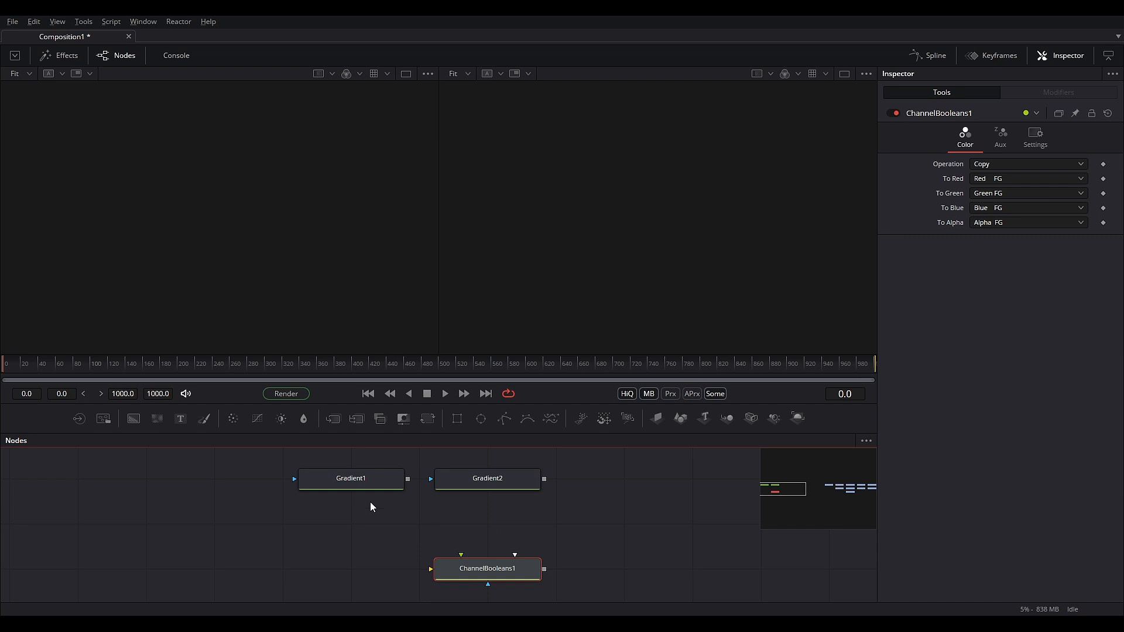
{"action": "left_click_drag", "start_coordinate": [376, 488], "coordinate": [329, 569]}
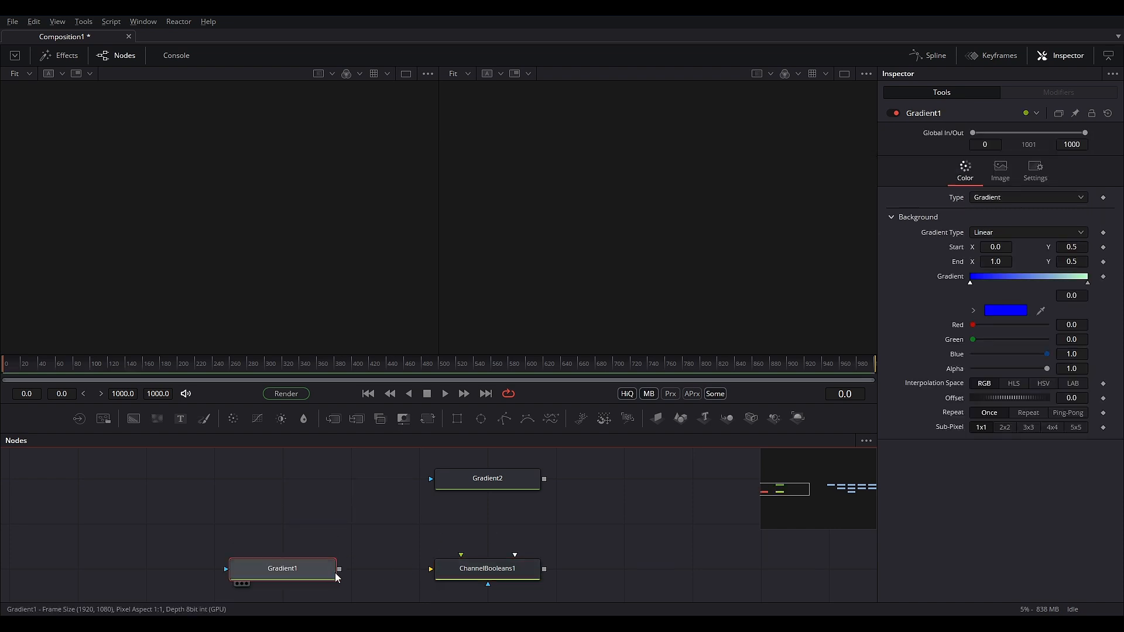
{"action": "left_click", "coordinate": [468, 569]}
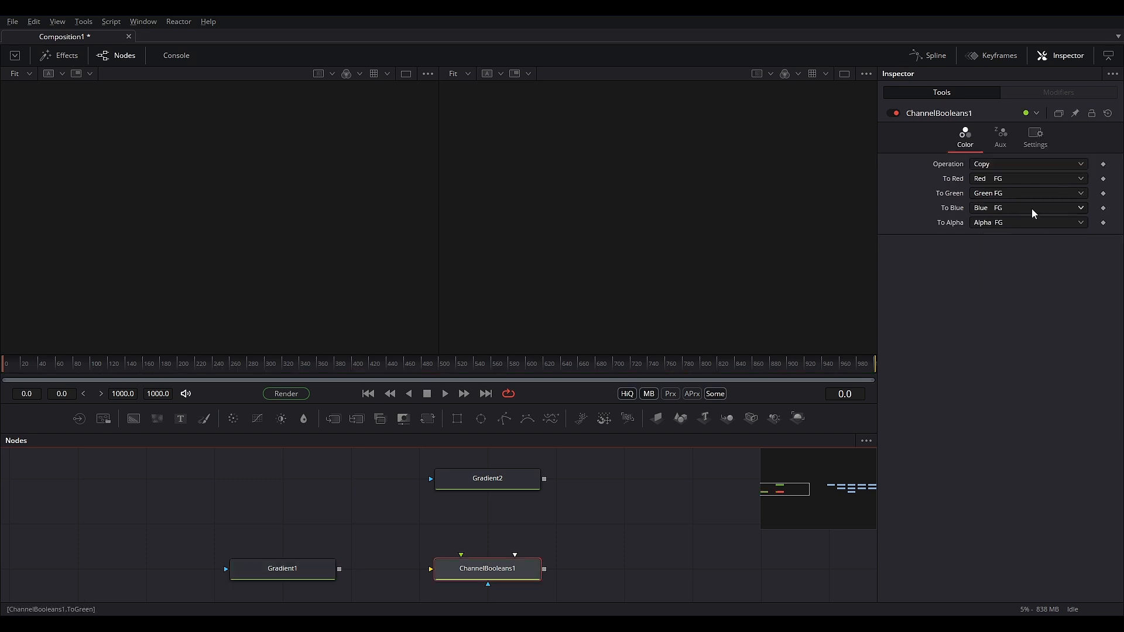
Display Gradient1 in the first viewer and Gradient2 in the second viewer.
{"action": "left_click_drag", "start_coordinate": [251, 574], "coordinate": [202, 205]}
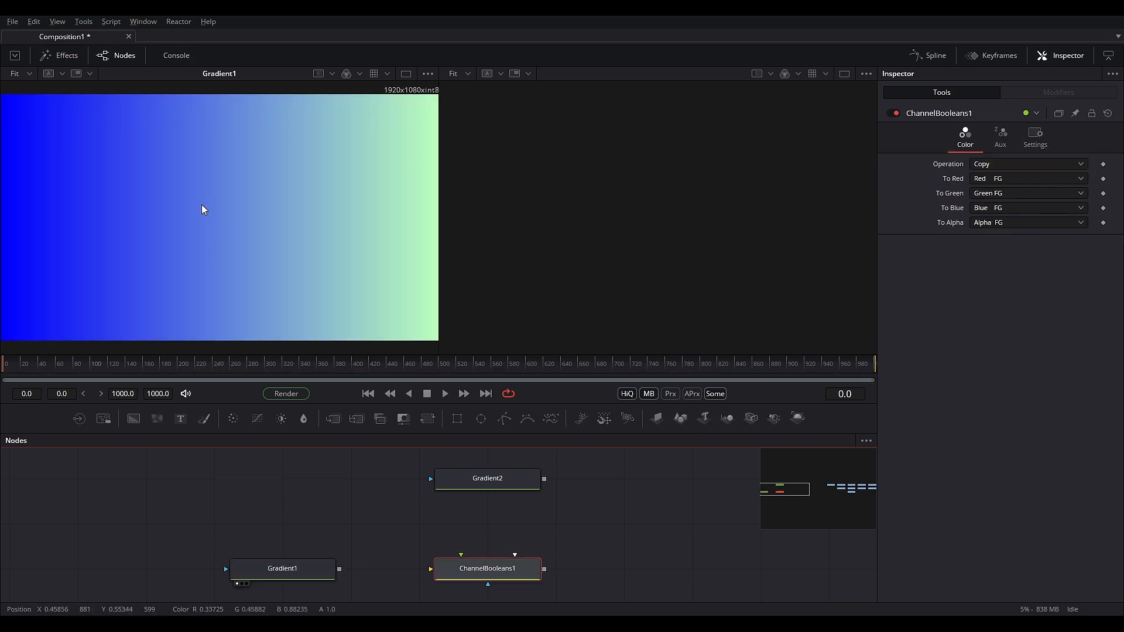
{"action": "left_click_drag", "start_coordinate": [497, 483], "coordinate": [556, 281]}
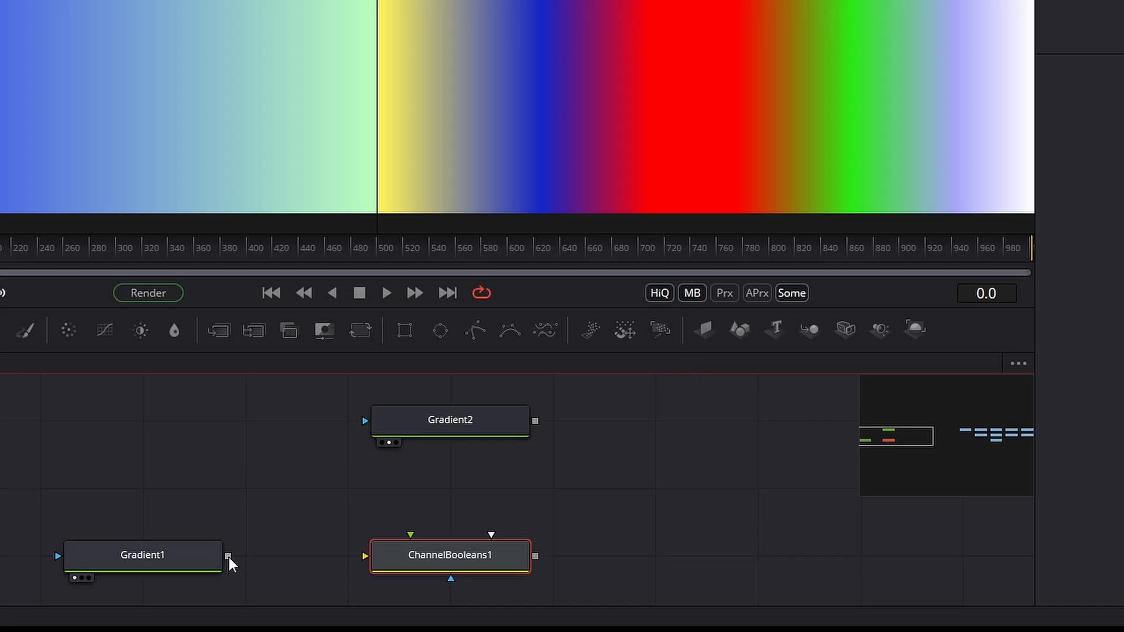
Connect Gradient1 to ChannelBooleans1's background and Gradient2 to its foreground, and show ChannelBooleans1 in the first viewer.
{"action": "left_click_drag", "start_coordinate": [230, 557], "coordinate": [270, 451]}
{"action": "left_click_drag", "start_coordinate": [352, 522], "coordinate": [314, 507]}
{"action": "left_click_drag", "start_coordinate": [485, 385], "coordinate": [266, 138]}
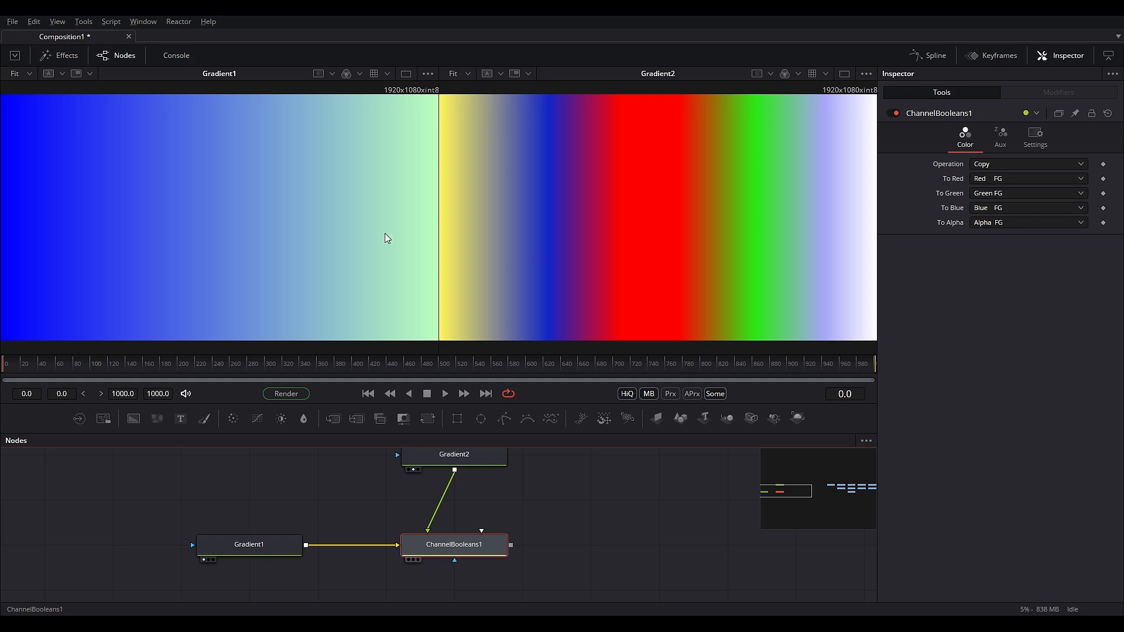
{"action": "left_click_drag", "start_coordinate": [354, 225], "coordinate": [353, 226]}
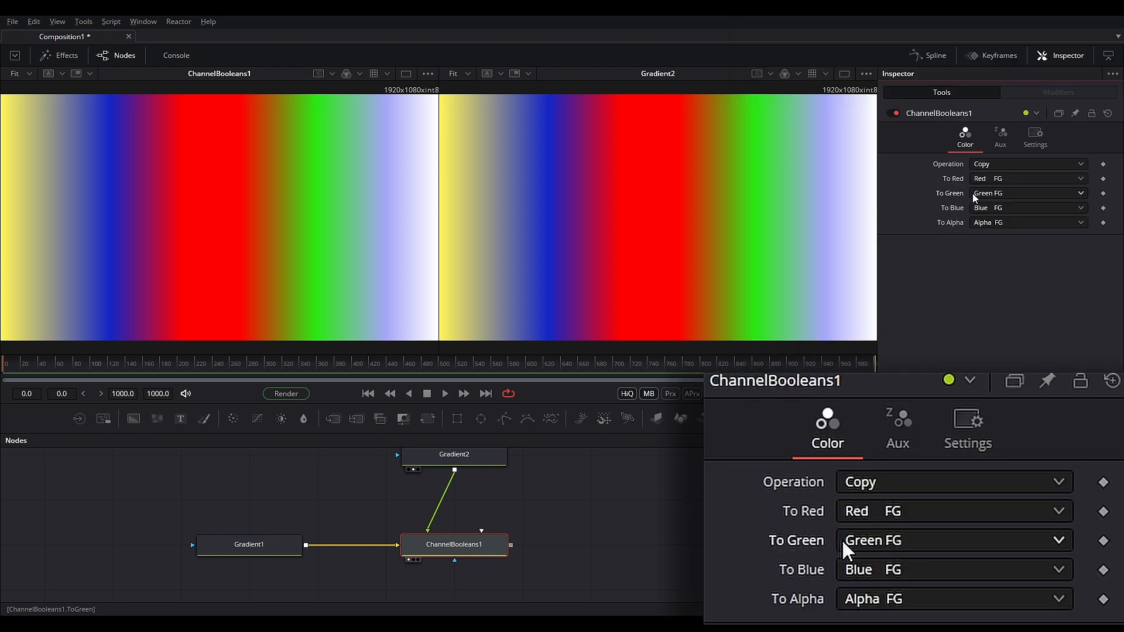
Set both To Green and To Blue of ChannelBooleans1 to Do Nothing.
{"action": "left_click", "coordinate": [980, 198]}
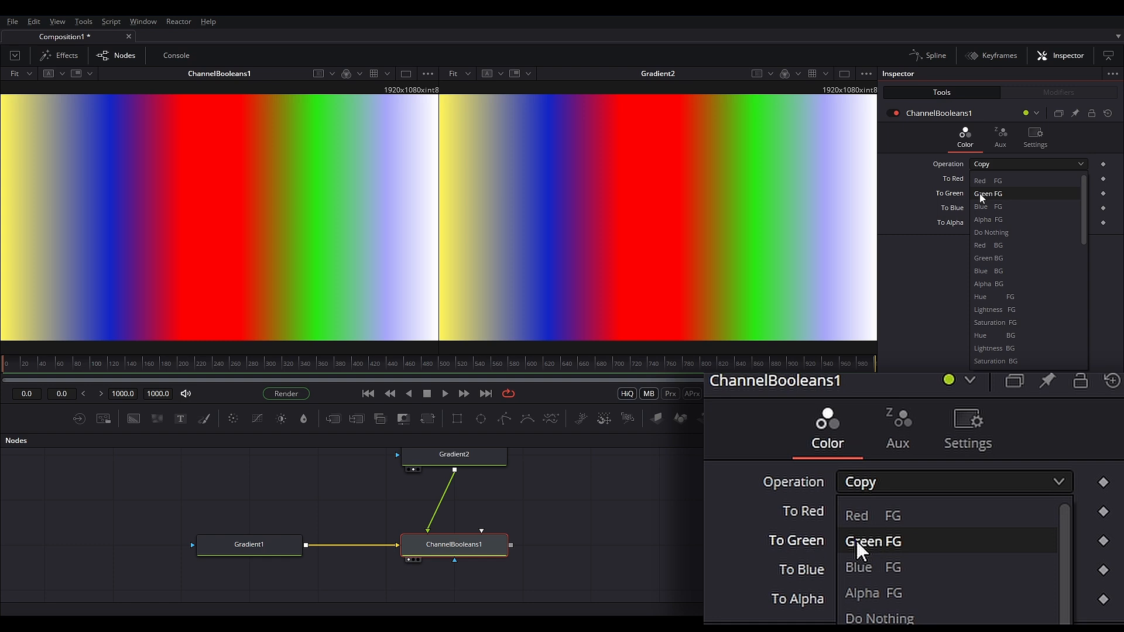
{"action": "left_click", "coordinate": [988, 238]}
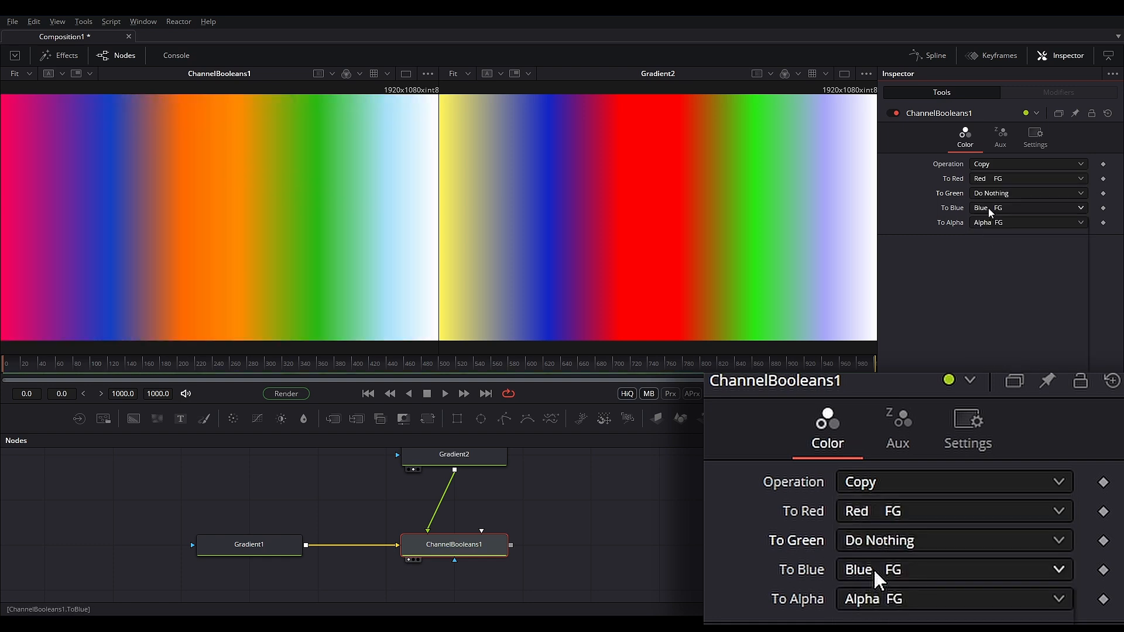
{"action": "left_click", "coordinate": [989, 212]}
{"action": "left_click", "coordinate": [993, 240]}
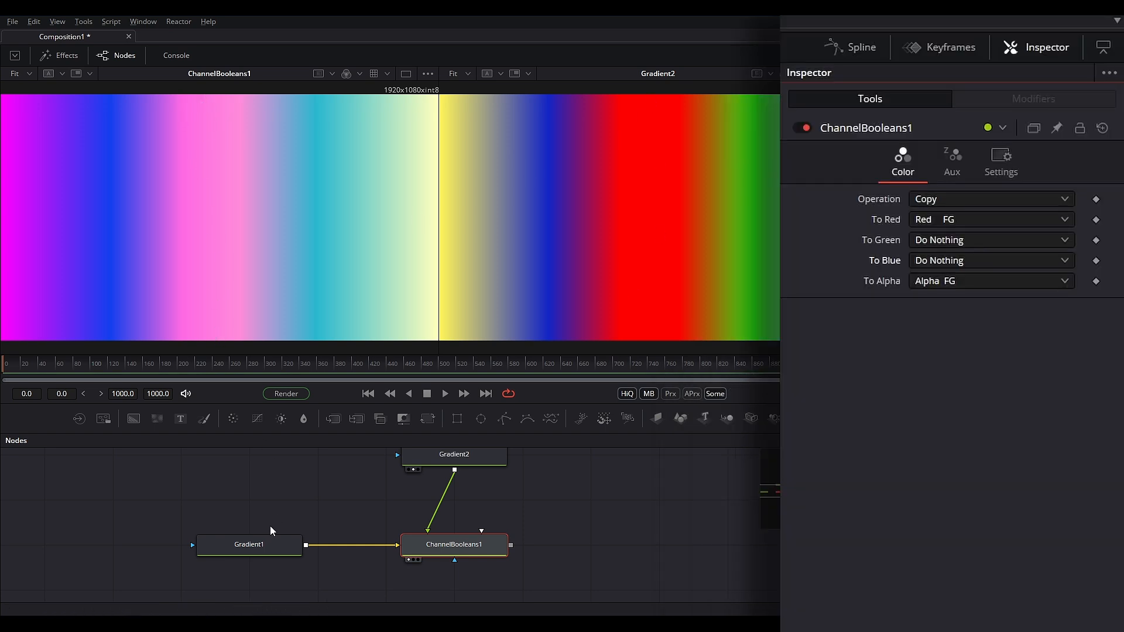
Compare Gradient1, Gradient2 and the ChannelBooleans1 result one after another in the first viewer.
{"action": "left_click_drag", "start_coordinate": [253, 547], "coordinate": [206, 205]}
{"action": "left_click_drag", "start_coordinate": [434, 457], "coordinate": [178, 147]}
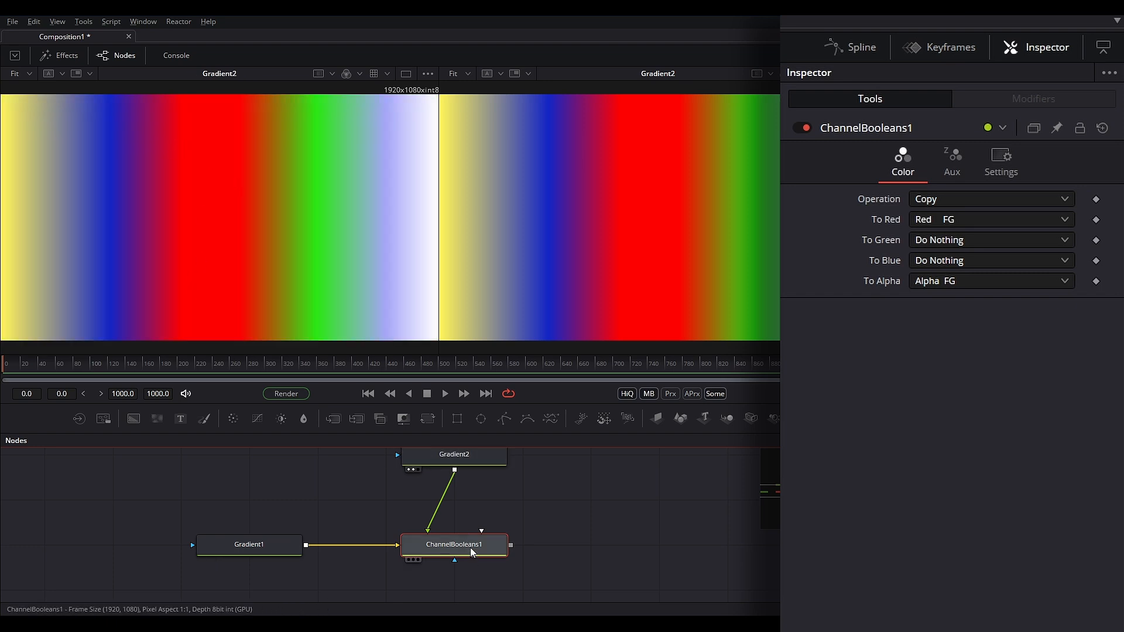
{"action": "left_click_drag", "start_coordinate": [470, 549], "coordinate": [320, 209]}
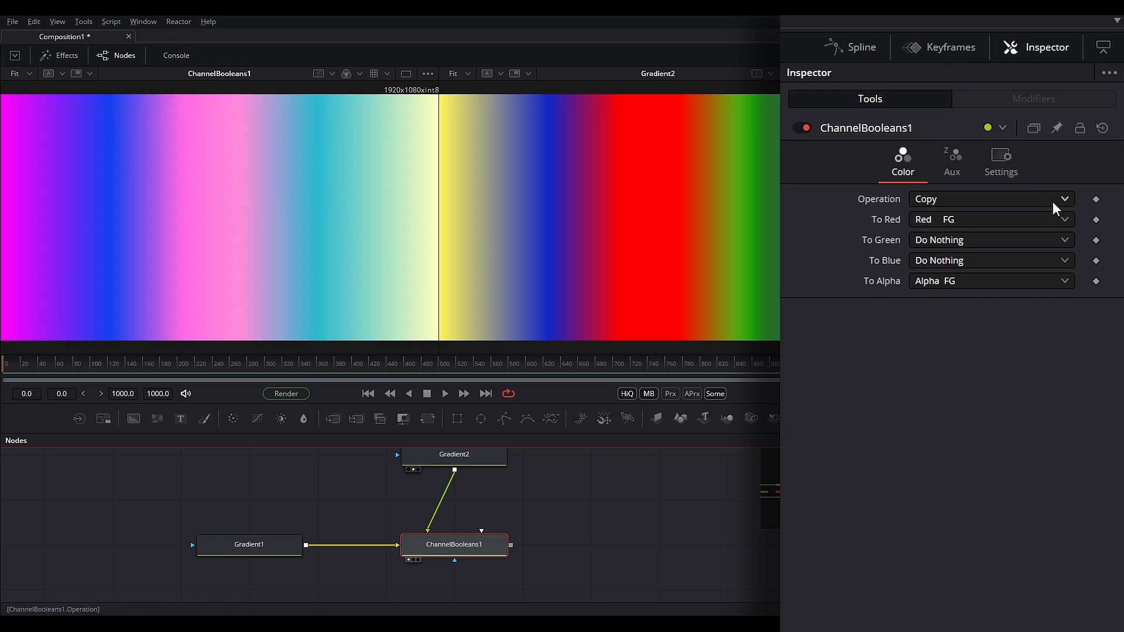
Set To Alpha of ChannelBooleans1 to Do Nothing and its operation to Add.
{"action": "left_click", "coordinate": [1002, 226]}
{"action": "left_click", "coordinate": [1001, 241]}
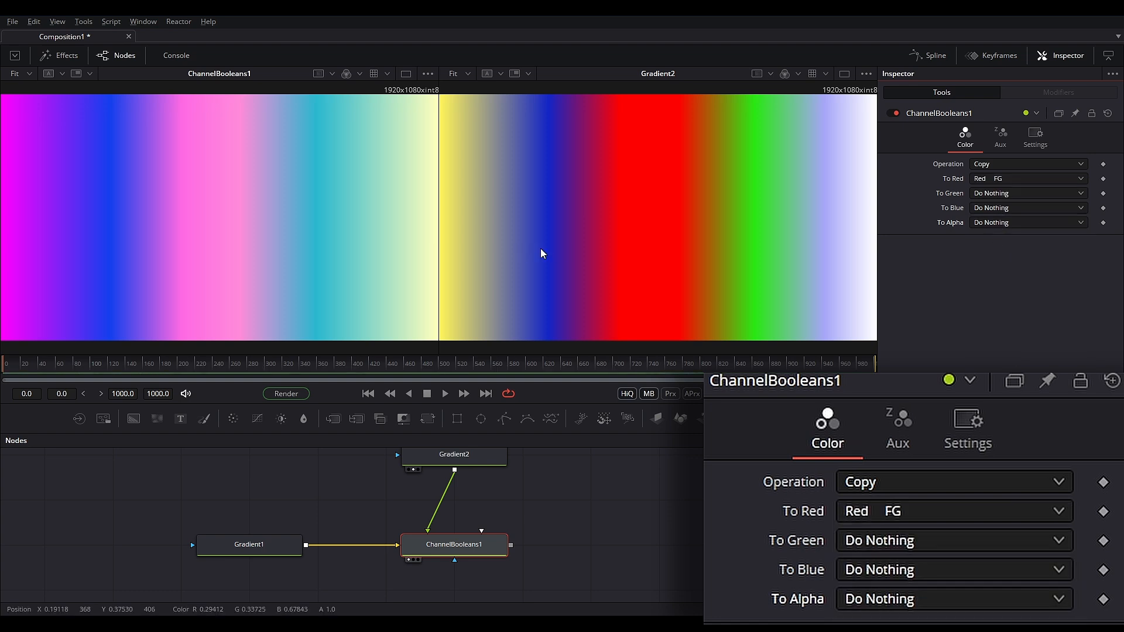
{"action": "left_click", "coordinate": [1018, 165]}
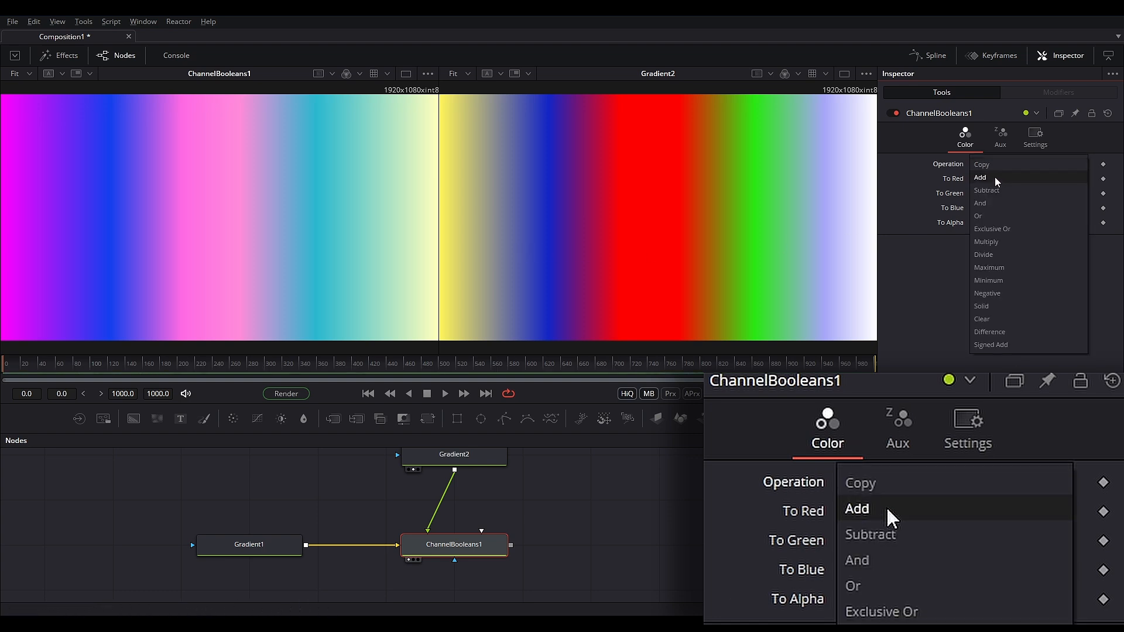
{"action": "left_click", "coordinate": [995, 176]}
{"action": "left_click", "coordinate": [995, 165]}
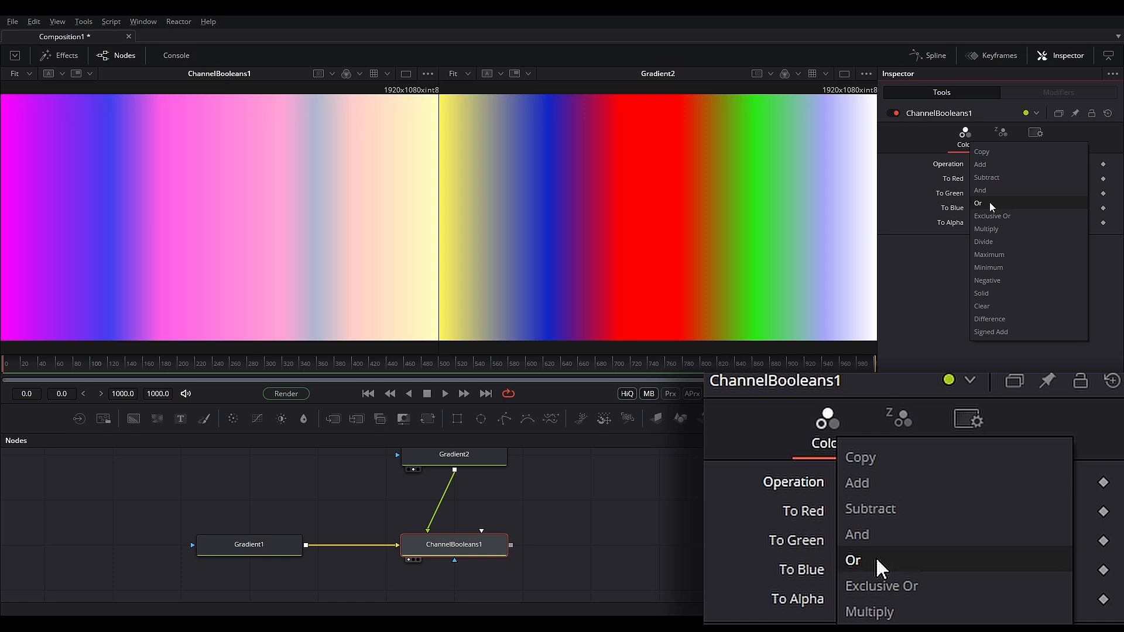
{"action": "left_click", "coordinate": [980, 215]}
{"action": "left_click", "coordinate": [1001, 165]}
{"action": "left_click", "coordinate": [989, 112]}
Set To Red of ChannelBooleans1 to Do Nothing and To Green to Red FG.
{"action": "left_click", "coordinate": [1002, 179]}
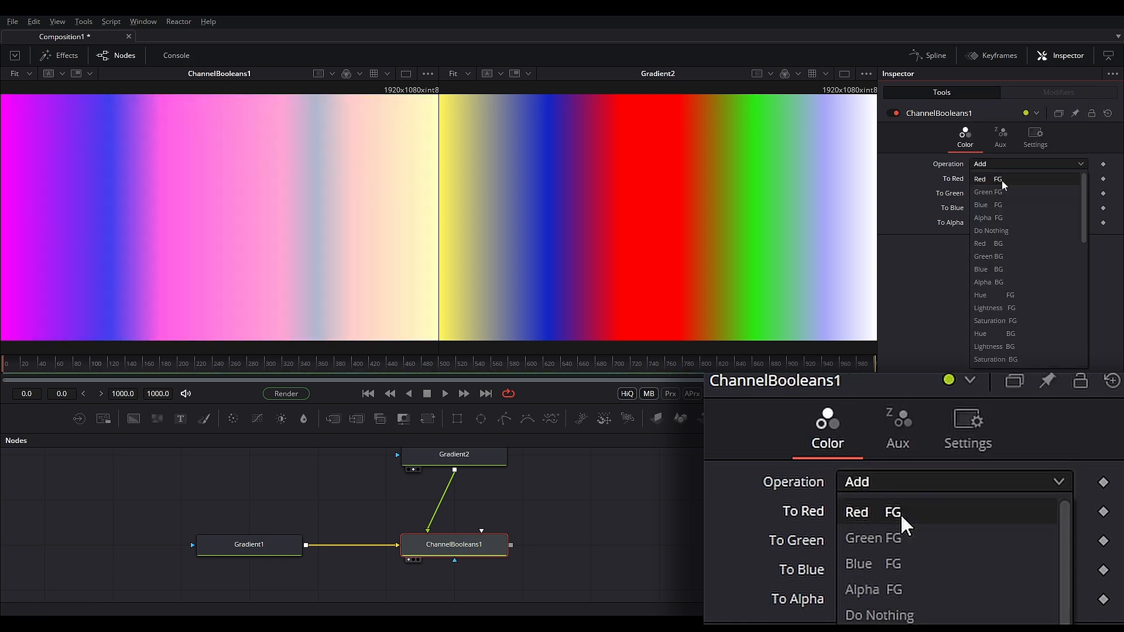
{"action": "left_click", "coordinate": [992, 231]}
{"action": "left_click", "coordinate": [987, 195]}
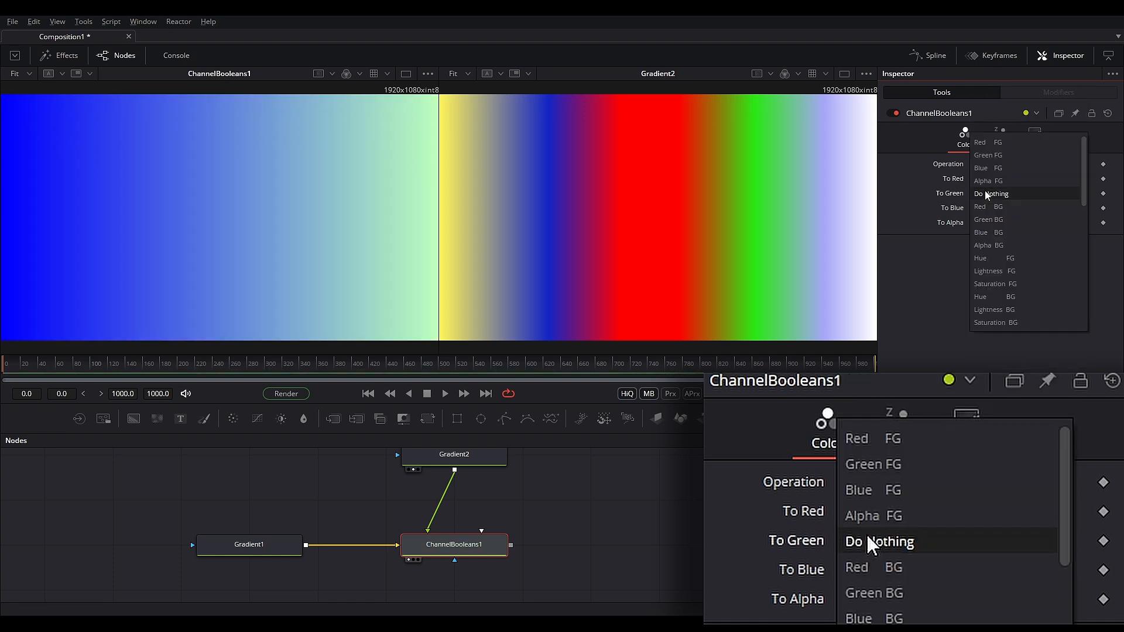
{"action": "left_click", "coordinate": [989, 149]}
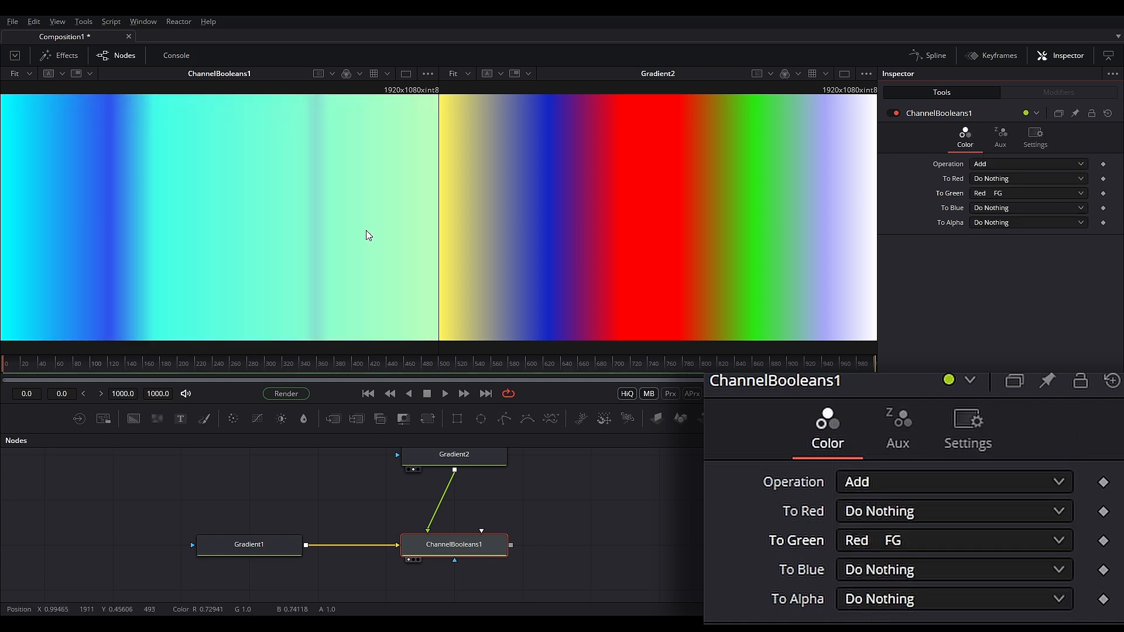
Set To Blue and To Red of ChannelBooleans1 to Red FG as well.
{"action": "left_click", "coordinate": [998, 212]}
{"action": "left_click", "coordinate": [995, 155]}
{"action": "left_click", "coordinate": [1001, 179]}
{"action": "left_click", "coordinate": [995, 166]}
{"action": "left_click", "coordinate": [989, 167]}
{"action": "left_click", "coordinate": [986, 180]}
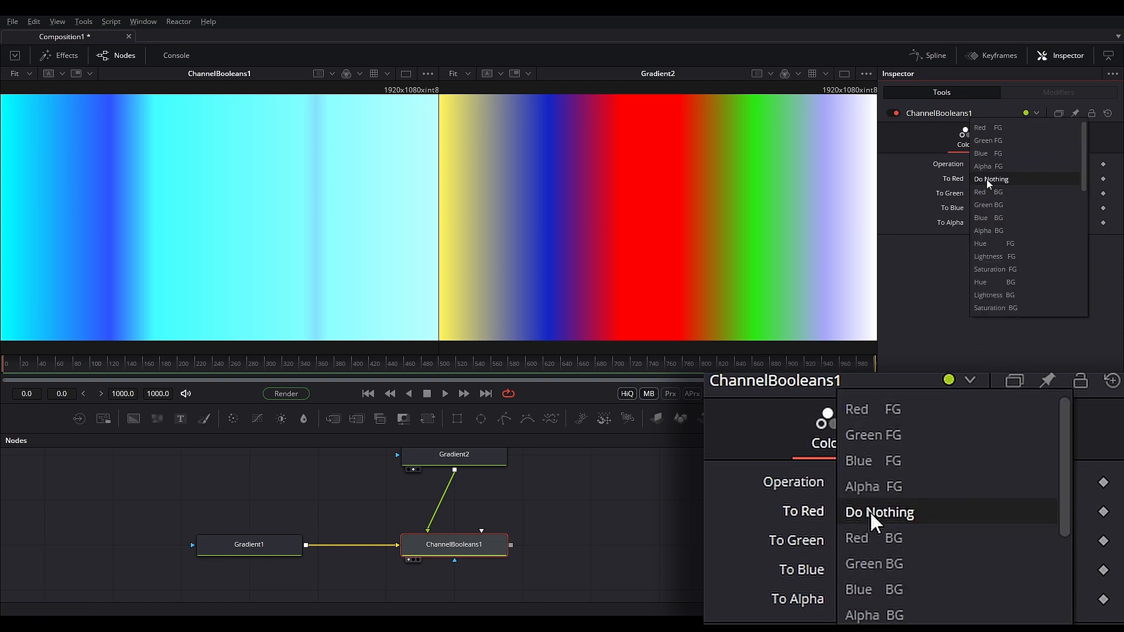
{"action": "left_click", "coordinate": [989, 127]}
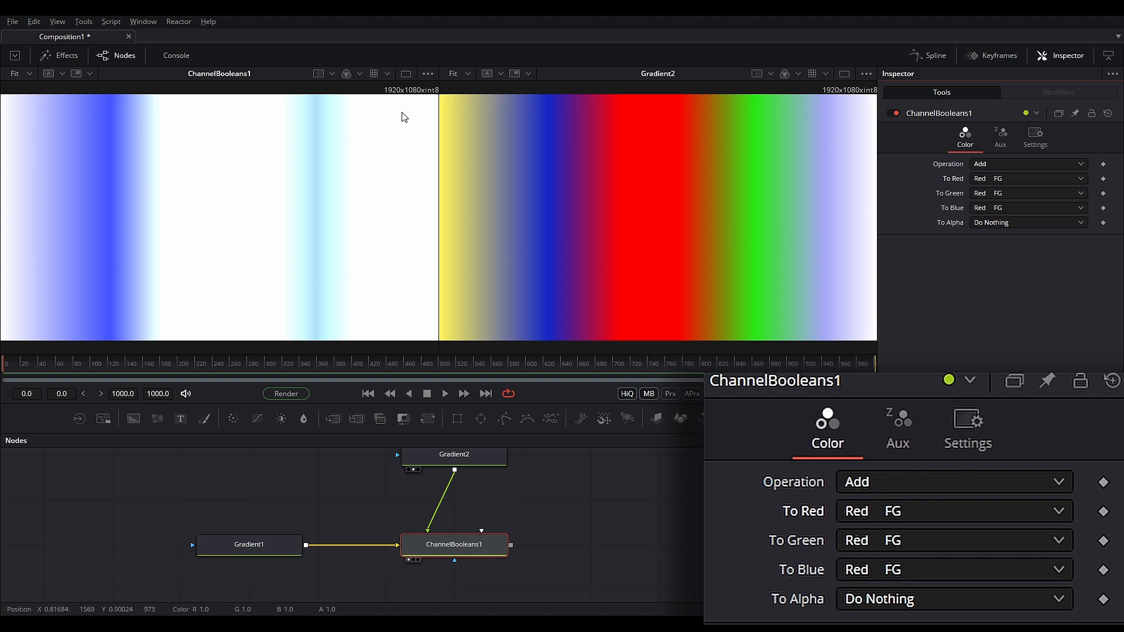
Set To Red, To Green and To Blue of ChannelBooleans1 to Green FG.
{"action": "left_click", "coordinate": [1007, 178]}
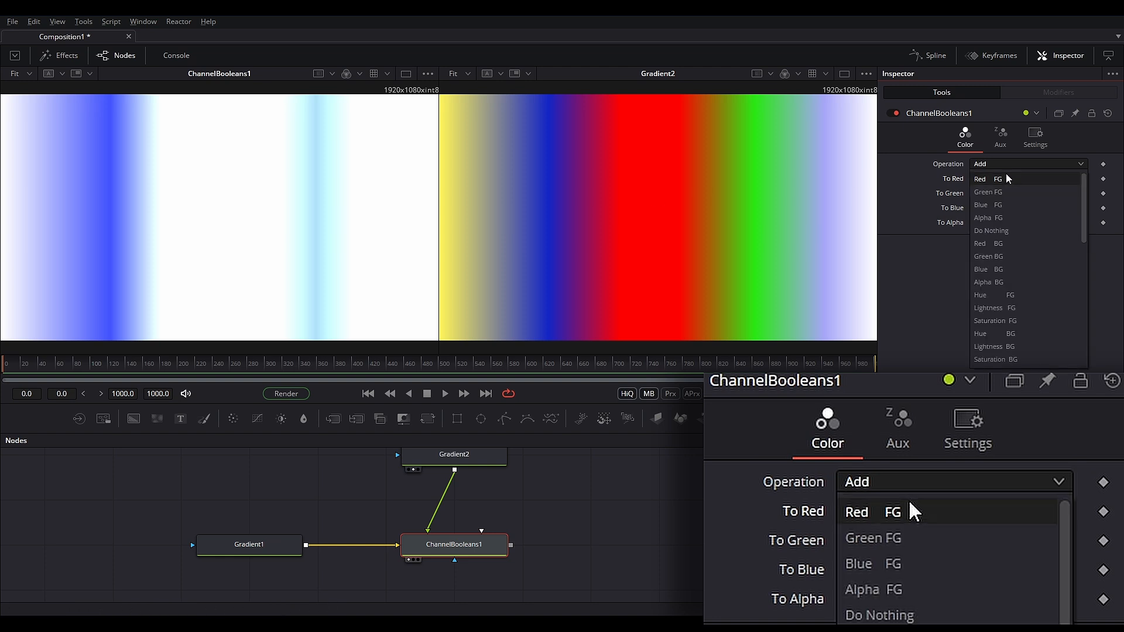
{"action": "left_click", "coordinate": [999, 198]}
{"action": "left_click", "coordinate": [1002, 194]}
{"action": "left_click", "coordinate": [1002, 207]}
{"action": "left_click", "coordinate": [1003, 208]}
{"action": "left_click", "coordinate": [1006, 223]}
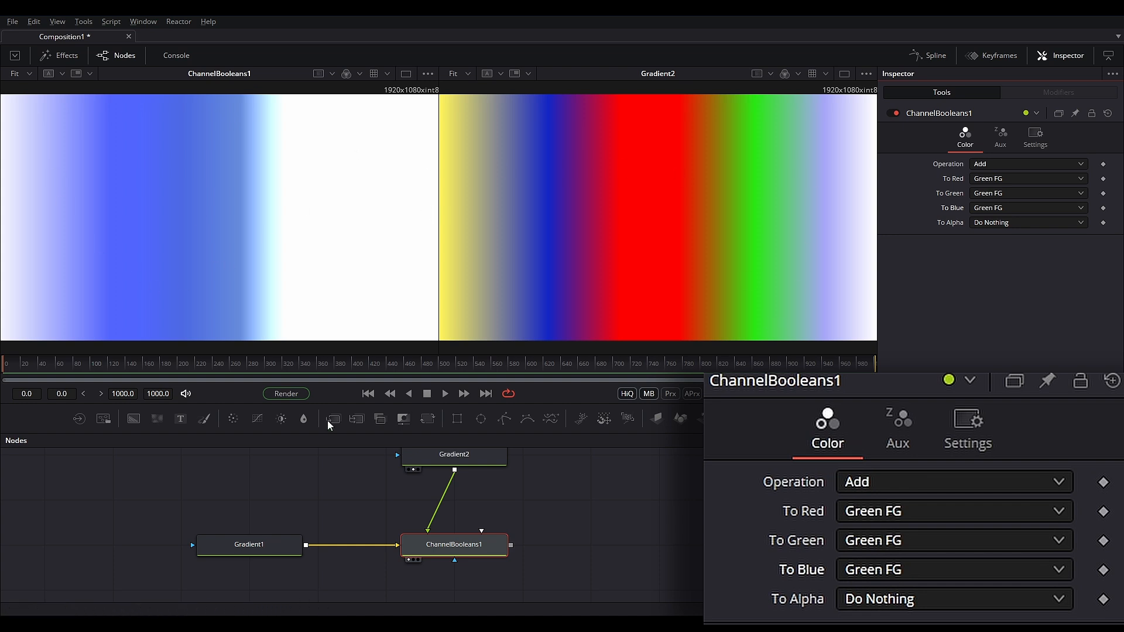
Set To Red, To Green and To Blue of ChannelBooleans1 to Do Nothing and the operation to Copy.
{"action": "left_click", "coordinate": [994, 178]}
{"action": "left_click", "coordinate": [985, 220]}
{"action": "left_click", "coordinate": [987, 191]}
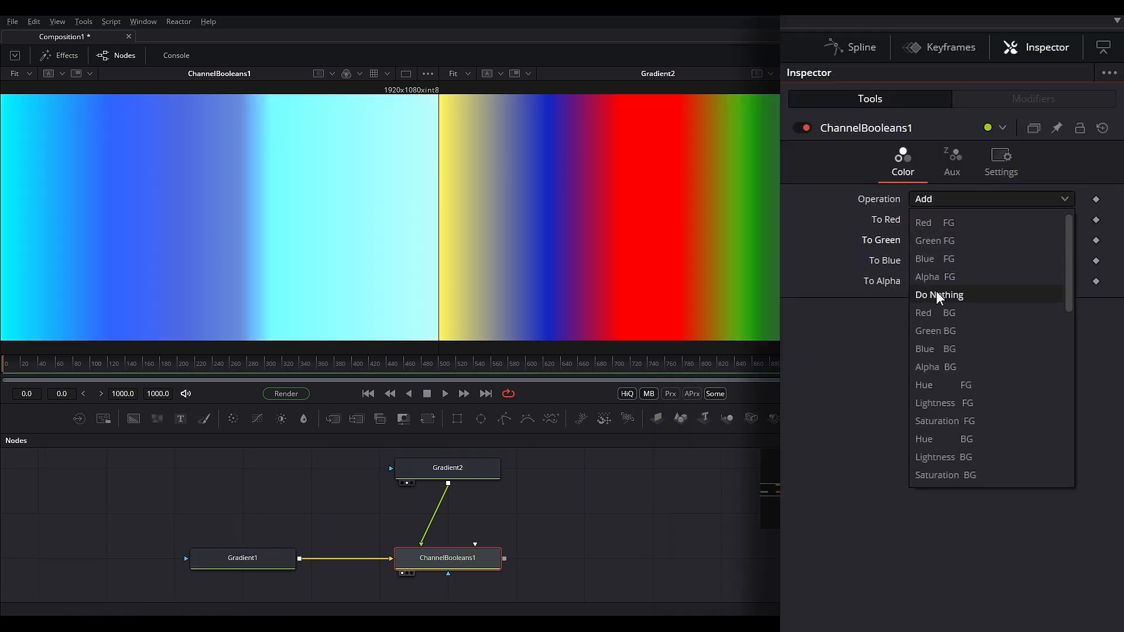
{"action": "left_click", "coordinate": [936, 292]}
{"action": "left_click", "coordinate": [938, 264]}
{"action": "left_click", "coordinate": [931, 312]}
{"action": "scroll", "coordinate": [959, 201], "scroll_direction": "up", "scroll_amount": 1}
Examine ChannelBooleans1's auxiliary channel settings, including the sources offered for To Z Buffer, and compare them with its color settings.
{"action": "left_click", "coordinate": [960, 169]}
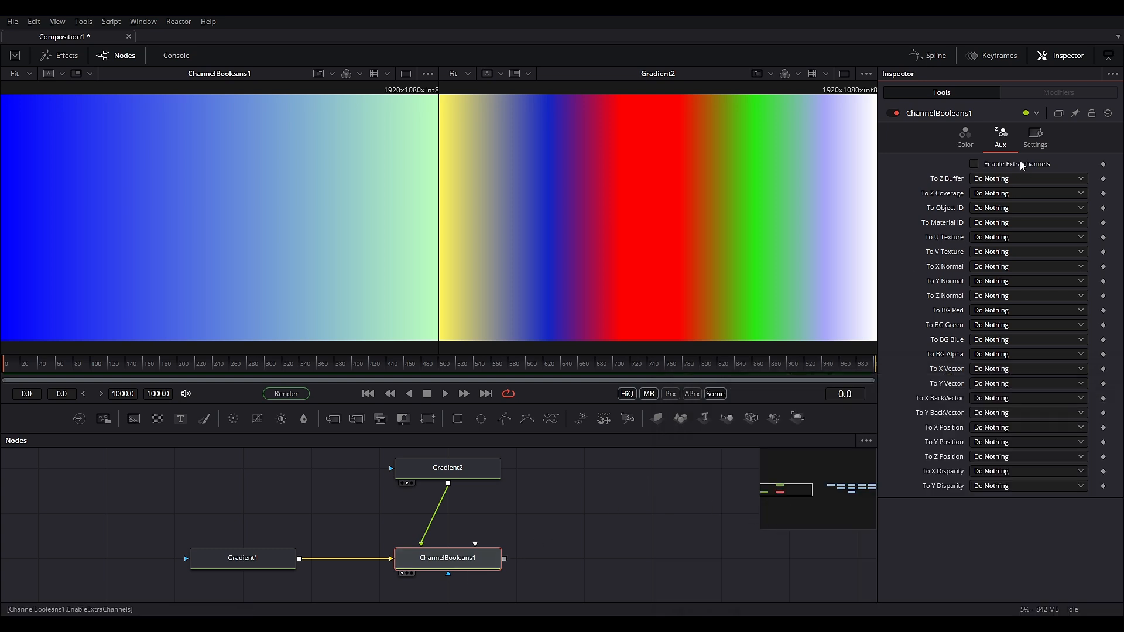
{"action": "left_click", "coordinate": [992, 178]}
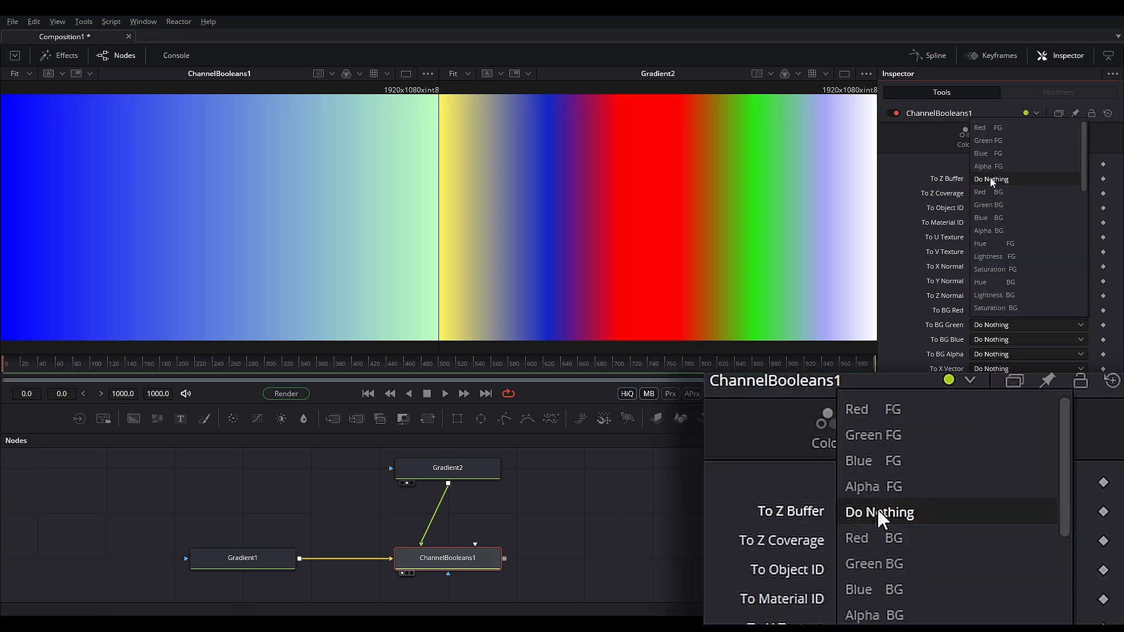
{"action": "left_click", "coordinate": [961, 181]}
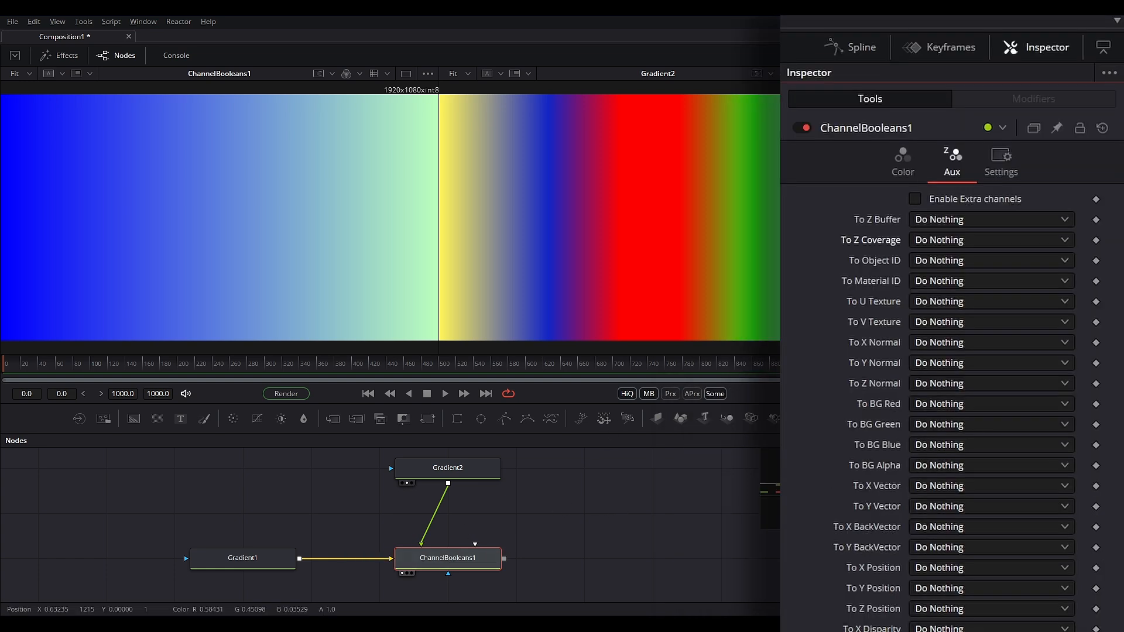
{"action": "left_click", "coordinate": [904, 171]}
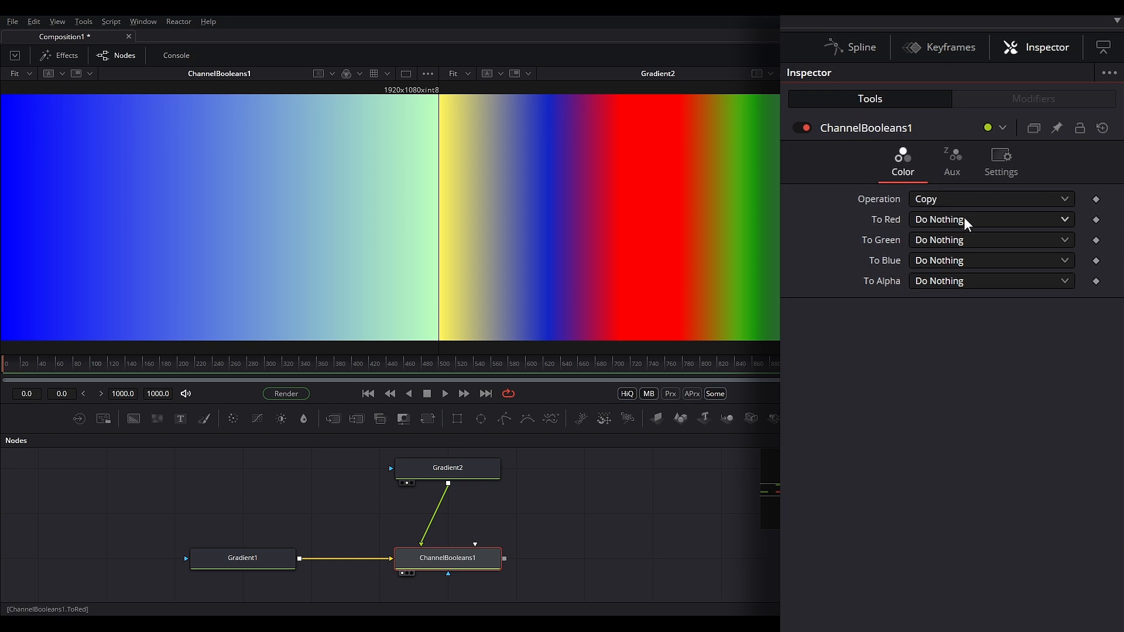
{"action": "left_click", "coordinate": [952, 170]}
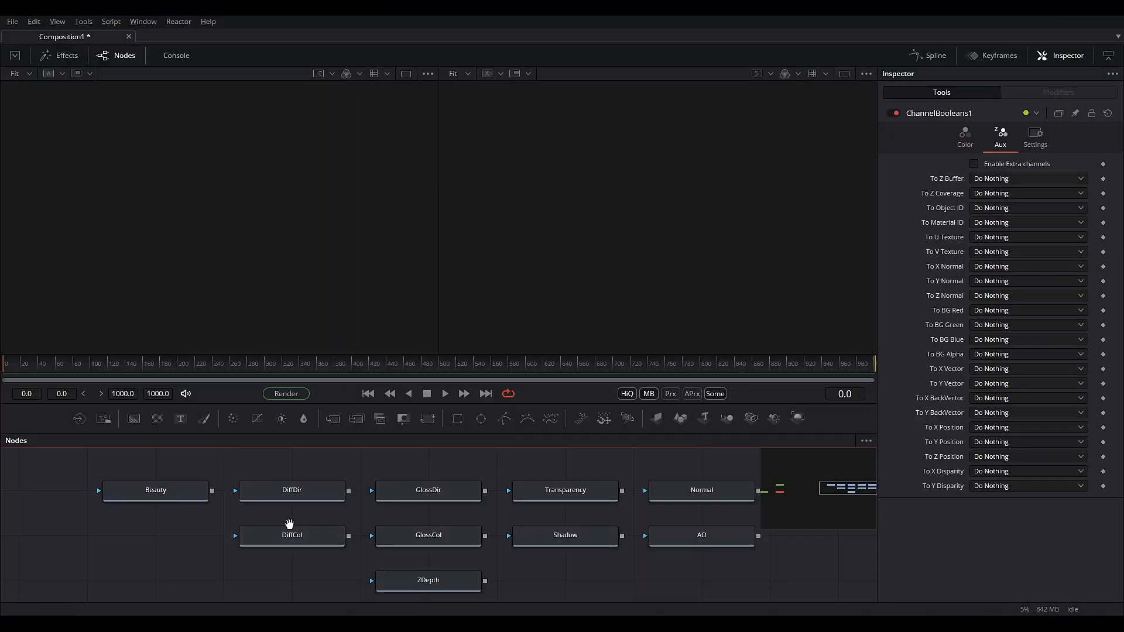
Extend the node area to the full window width and display the Beauty pass in the first viewer at Fit size.
{"action": "left_click_drag", "start_coordinate": [289, 524], "coordinate": [277, 520]}
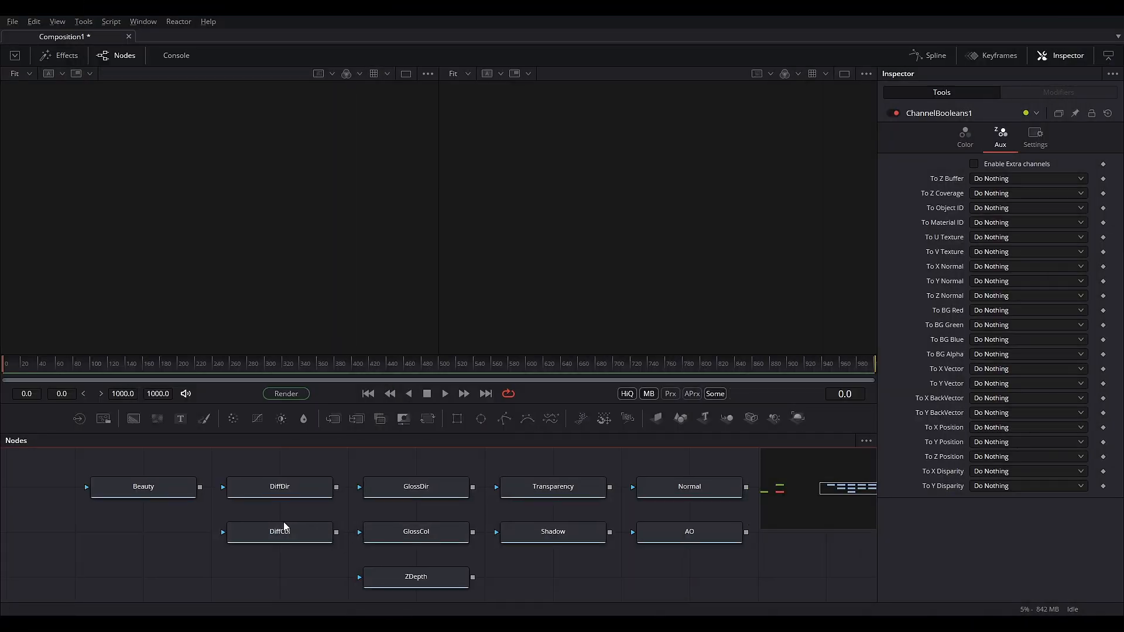
{"action": "left_click", "coordinate": [1108, 55]}
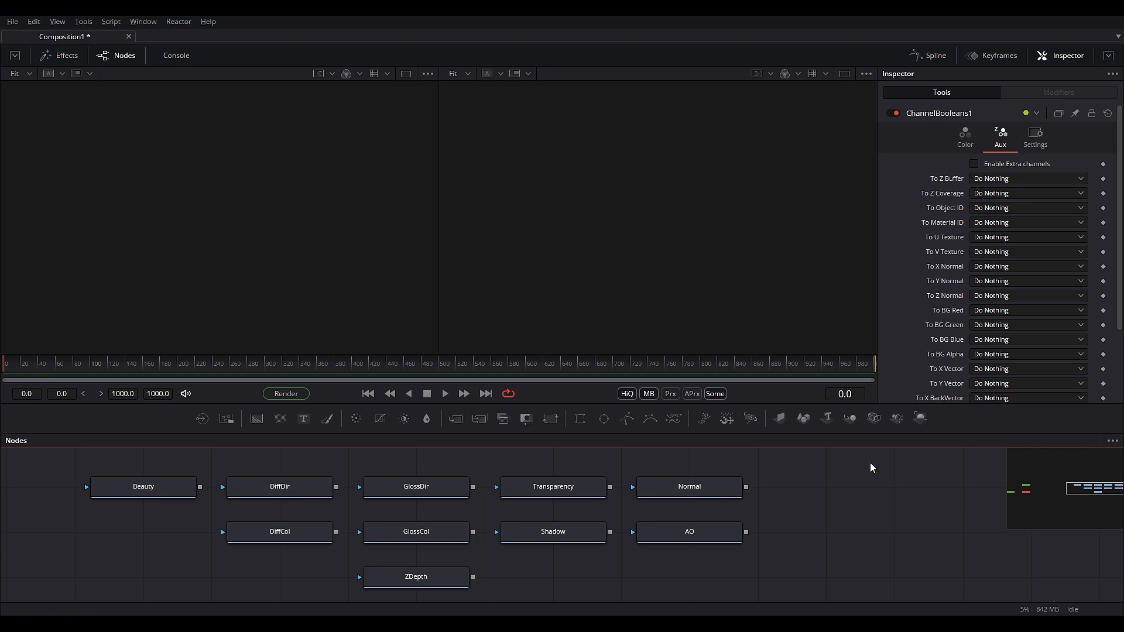
{"action": "left_click_drag", "start_coordinate": [156, 504], "coordinate": [245, 298]}
{"action": "left_click", "coordinate": [29, 75]}
{"action": "left_click", "coordinate": [27, 97]}
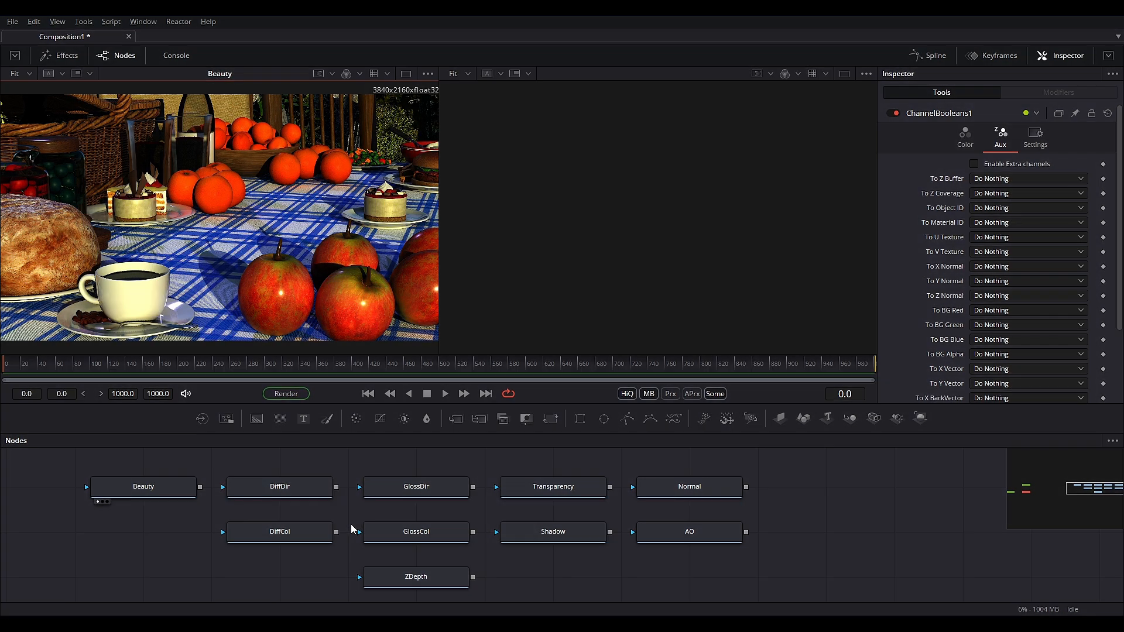
View the DiffDir, DiffCol and GlossDir passes in turn in the second viewer, beside the Beauty pass.
{"action": "left_click_drag", "start_coordinate": [313, 493], "coordinate": [541, 296]}
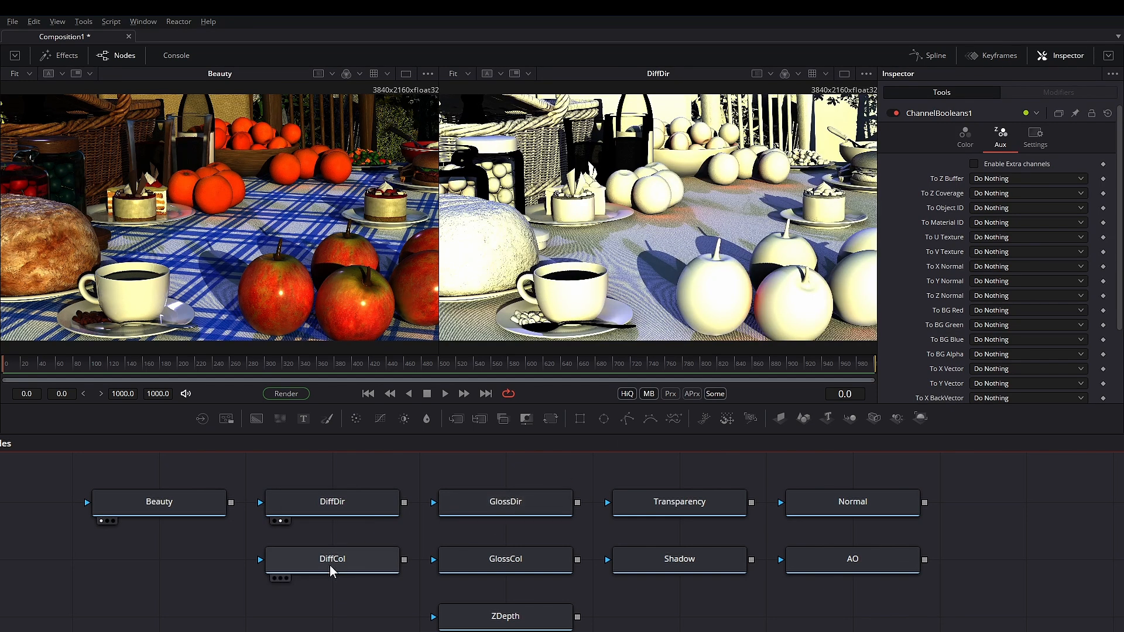
{"action": "left_click_drag", "start_coordinate": [330, 571], "coordinate": [573, 199]}
{"action": "left_click_drag", "start_coordinate": [592, 260], "coordinate": [588, 254]}
{"action": "left_click_drag", "start_coordinate": [497, 506], "coordinate": [572, 255]}
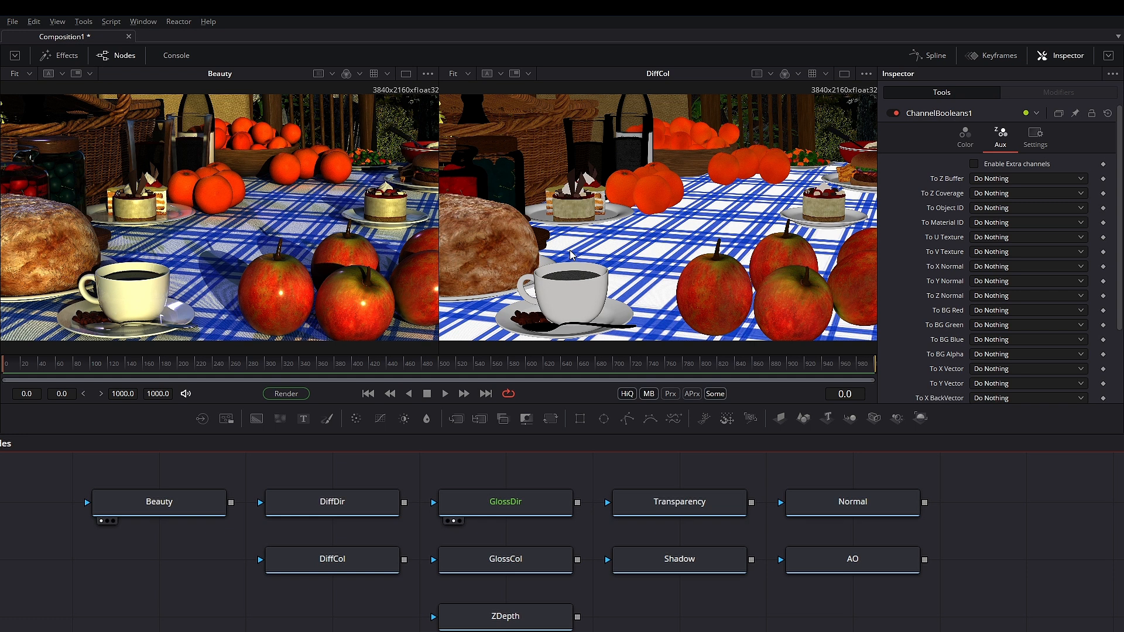
View the GlossCol and Transparency passes in the second viewer and compare the glassware close up with the Beauty pass.
{"action": "left_click_drag", "start_coordinate": [573, 254], "coordinate": [678, 258]}
{"action": "left_click_drag", "start_coordinate": [535, 563], "coordinate": [721, 287]}
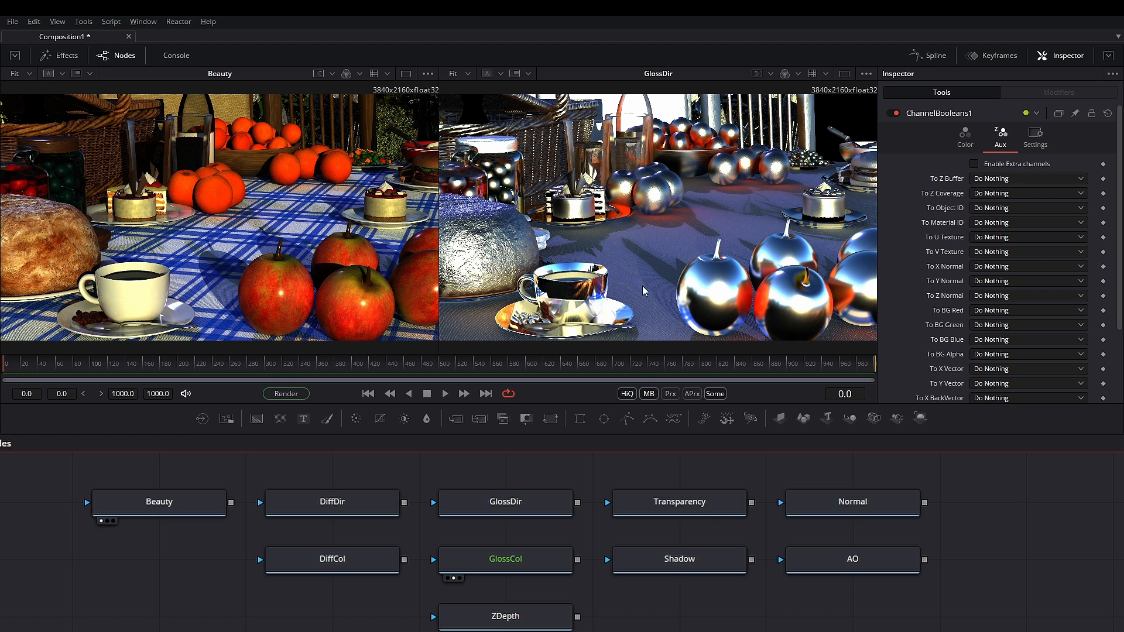
{"action": "left_click_drag", "start_coordinate": [653, 293], "coordinate": [641, 285]}
{"action": "left_click_drag", "start_coordinate": [685, 508], "coordinate": [664, 127]}
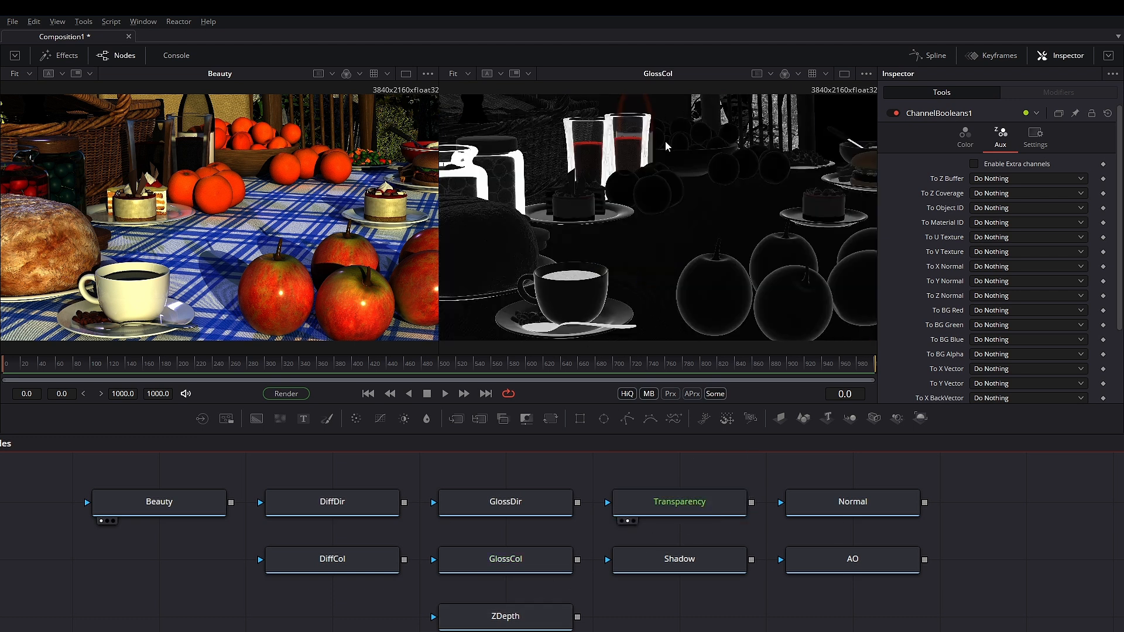
{"action": "left_click_drag", "start_coordinate": [666, 146], "coordinate": [666, 147]}
{"action": "scroll", "coordinate": [220, 187], "scroll_direction": "up", "scroll_amount": 5}
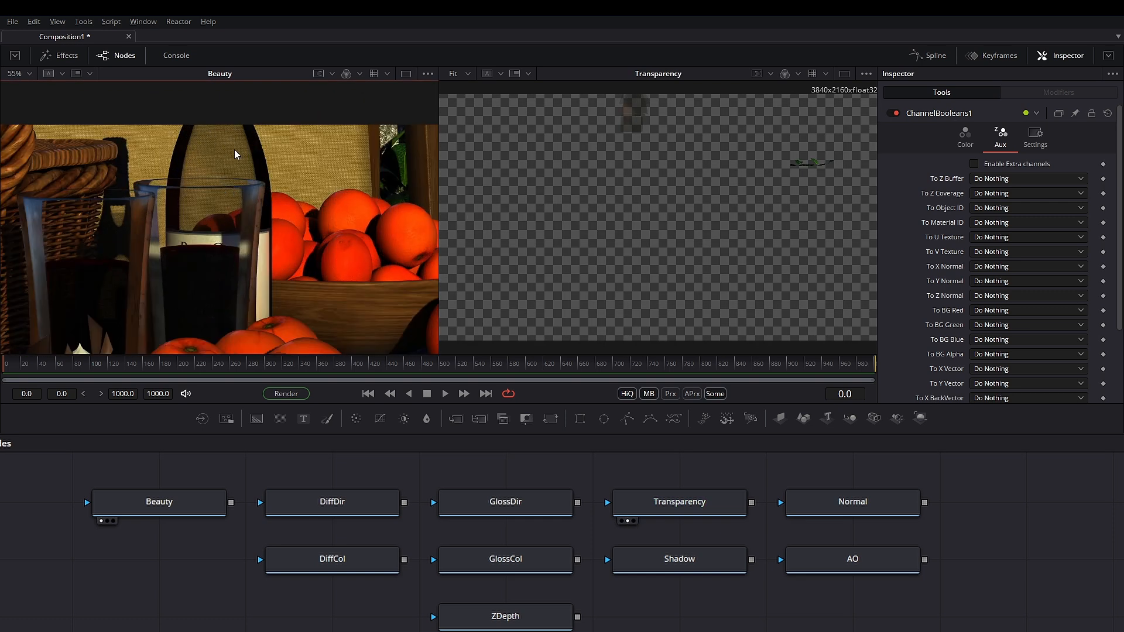
{"action": "scroll", "coordinate": [637, 123], "scroll_direction": "up", "scroll_amount": 8}
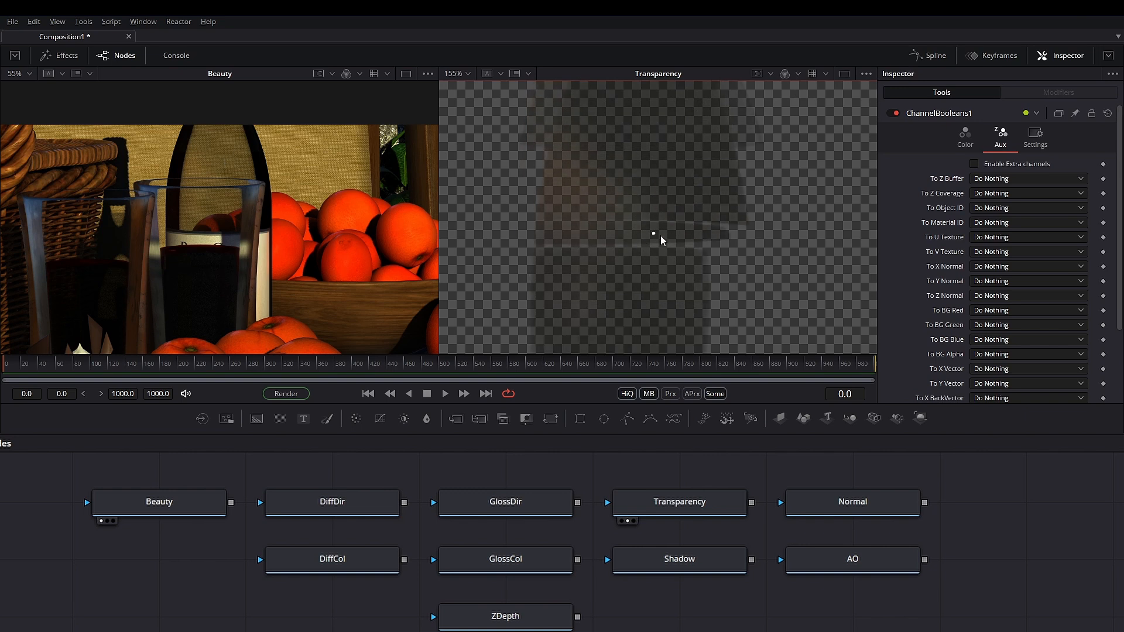
View the Shadow, AO and Normal passes in turn in the second viewer.
{"action": "left_click_drag", "start_coordinate": [704, 559], "coordinate": [838, 271]}
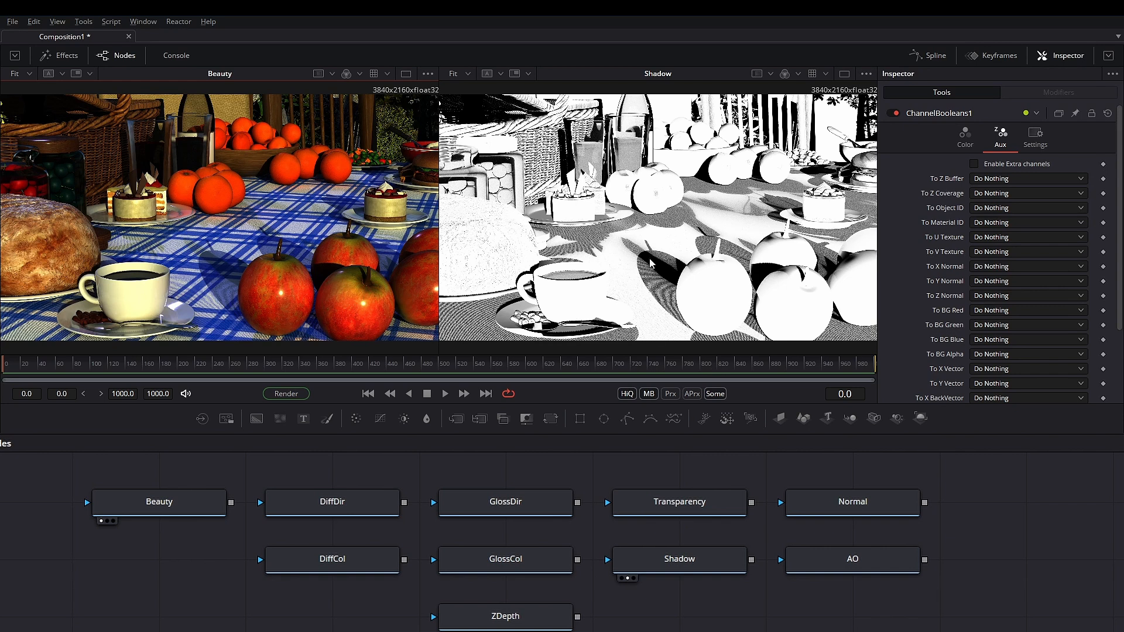
{"action": "left_click_drag", "start_coordinate": [852, 559], "coordinate": [636, 181]}
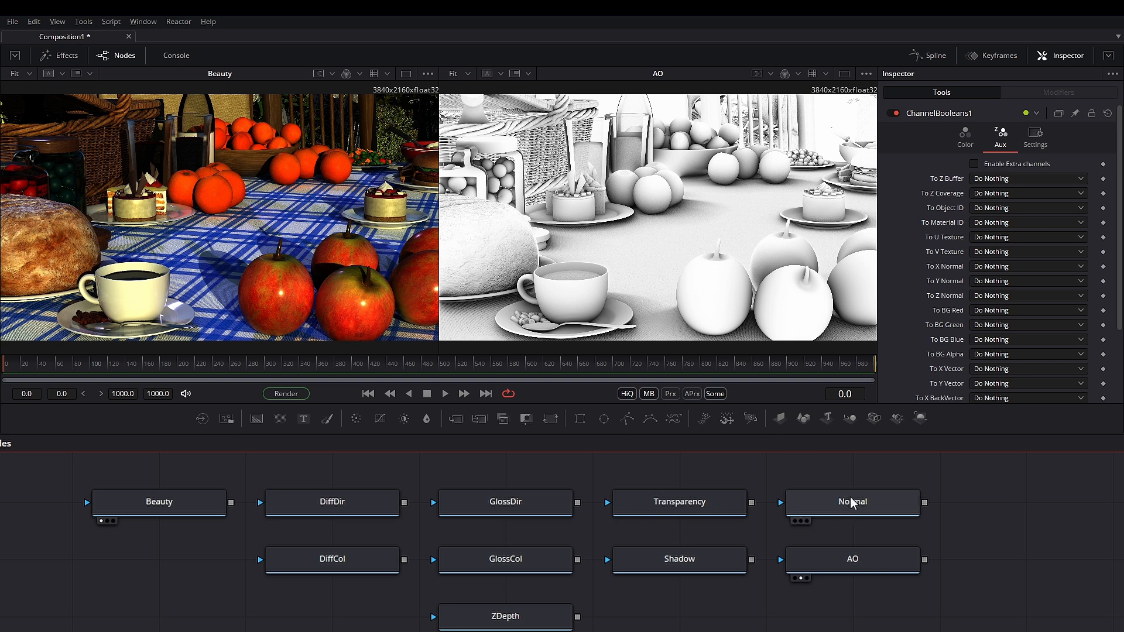
{"action": "left_click_drag", "start_coordinate": [848, 507], "coordinate": [559, 193]}
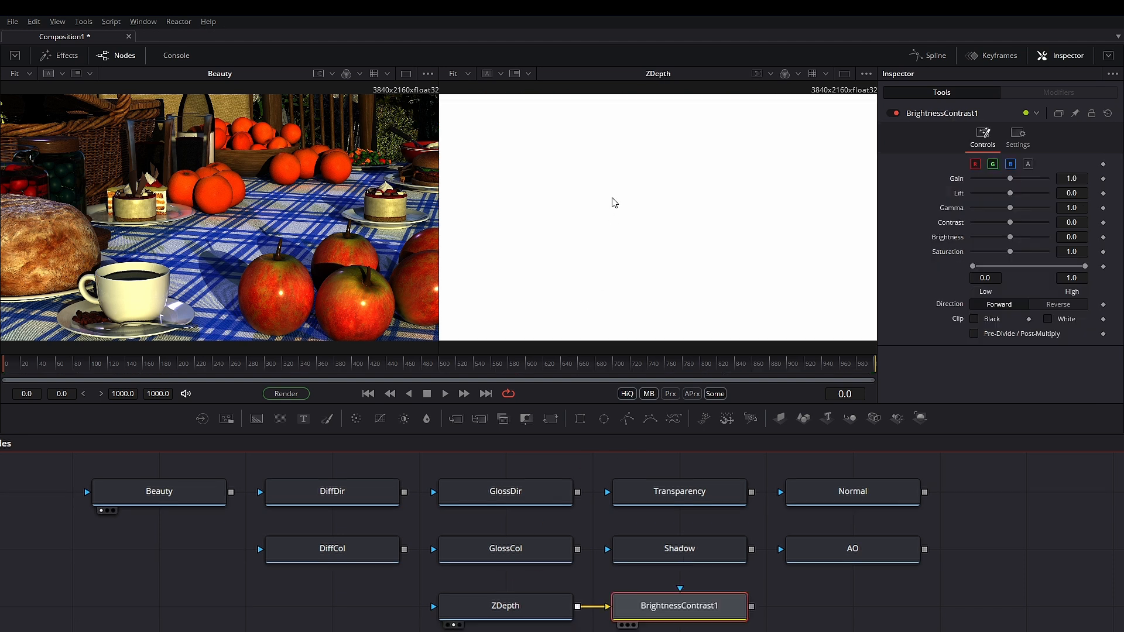
Display the BrightnessContrast1 node fed by ZDepth in the second viewer and lower its gain.
{"action": "key", "text": "2"}
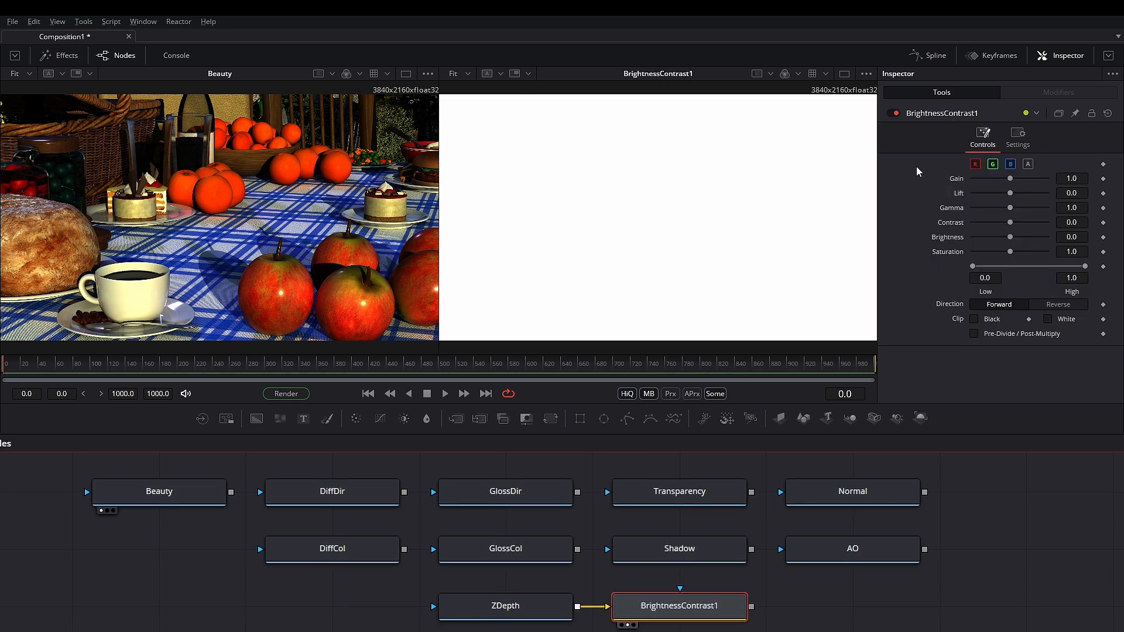
{"action": "left_click_drag", "start_coordinate": [1012, 181], "coordinate": [980, 185]}
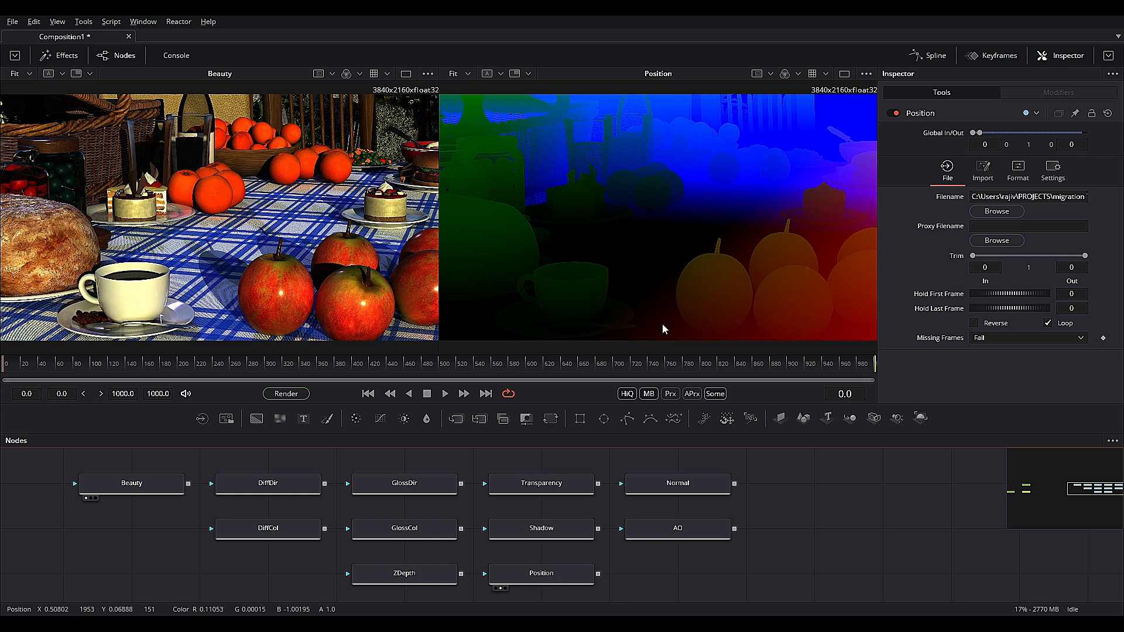
Compare the axis directions of Blender's default cube with those of the Shape3D1 cube in Fusion.
{"action": "mouse_move", "coordinate": [634, 485]}
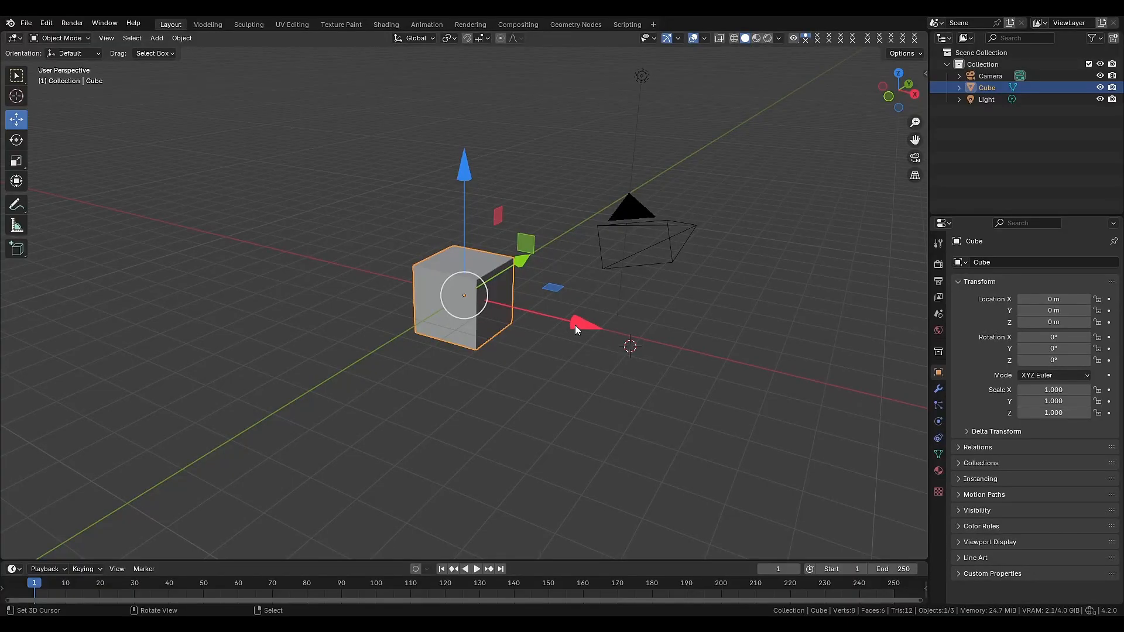
{"action": "left_click_drag", "start_coordinate": [515, 315], "coordinate": [508, 247]}
{"action": "left_click_drag", "start_coordinate": [465, 173], "coordinate": [539, 170]}
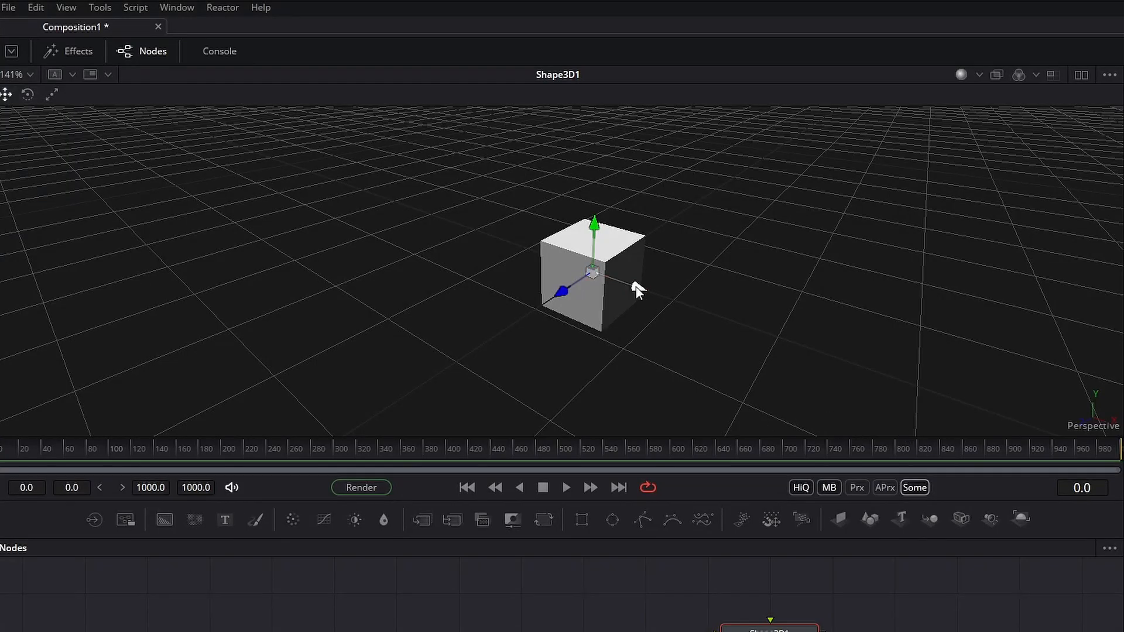
{"action": "mouse_move", "coordinate": [636, 286]}
{"action": "left_mouse_down"}
{"action": "mouse_move", "coordinate": [765, 326]}
{"action": "mouse_move", "coordinate": [508, 247]}
{"action": "mouse_move", "coordinate": [650, 292]}
{"action": "mouse_move", "coordinate": [638, 279]}
{"action": "left_mouse_up"}
{"action": "mouse_move", "coordinate": [599, 224]}
{"action": "left_mouse_down"}
{"action": "mouse_move", "coordinate": [605, 125]}
{"action": "mouse_move", "coordinate": [610, 301]}
{"action": "mouse_move", "coordinate": [613, 232]}
{"action": "left_mouse_up"}
{"action": "mouse_move", "coordinate": [559, 300]}
{"action": "left_mouse_down"}
{"action": "mouse_move", "coordinate": [451, 350]}
{"action": "mouse_move", "coordinate": [650, 231]}
{"action": "mouse_move", "coordinate": [556, 296]}
{"action": "left_mouse_up"}
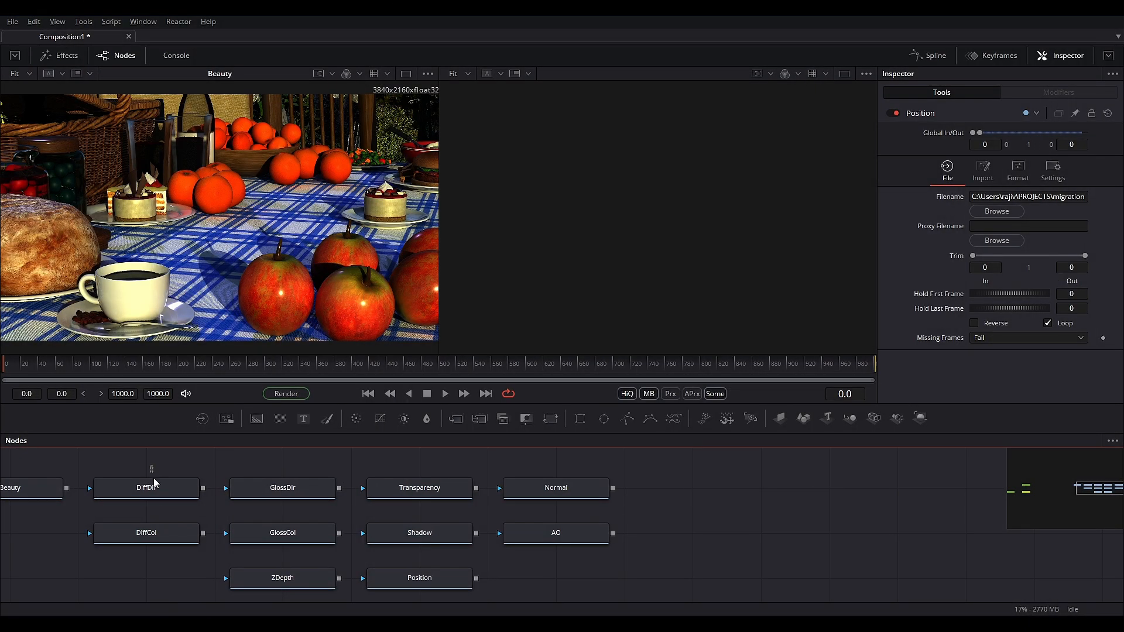
Duplicate the DiffDir, DiffCol, GlossDir and GlossCol nodes and place the copies in a column beside the original passes.
{"action": "left_click_drag", "start_coordinate": [151, 467], "coordinate": [301, 532]}
{"action": "key", "text": "ctrl+c"}
{"action": "left_click", "coordinate": [849, 522]}
{"action": "key", "text": "ctrl+v"}
{"action": "left_click_drag", "start_coordinate": [804, 511], "coordinate": [577, 492]}
{"action": "left_click", "coordinate": [959, 543]}
{"action": "left_click_drag", "start_coordinate": [794, 576], "coordinate": [665, 568]}
{"action": "scroll", "coordinate": [821, 520], "scroll_direction": "down", "scroll_amount": 2}
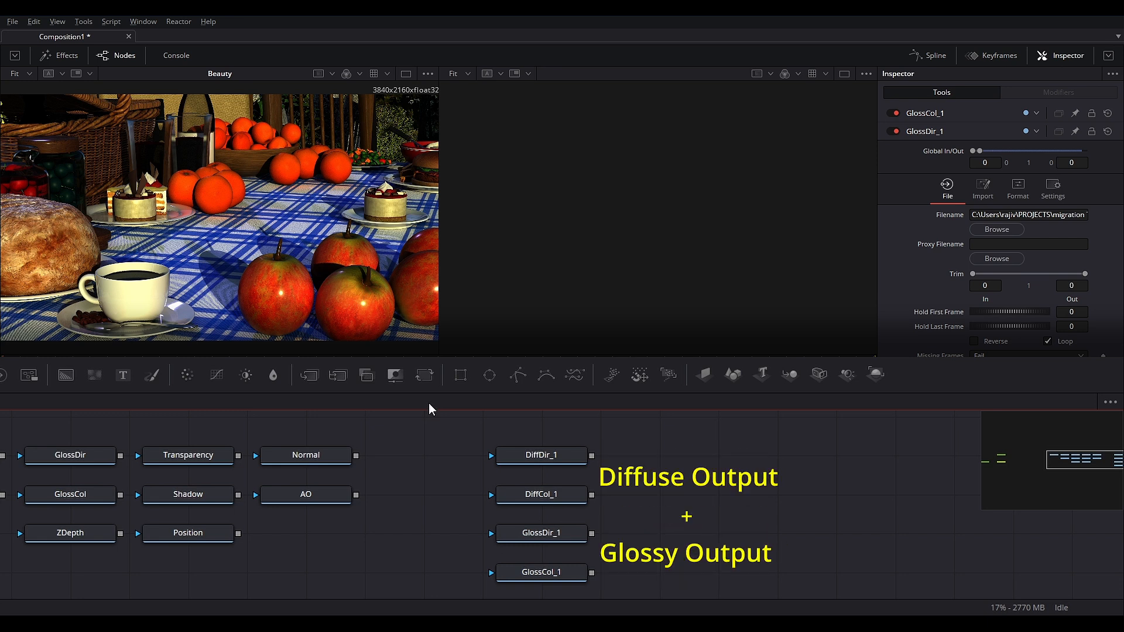
Add two Channel Booleans nodes and feed the upper one with DiffCol_1 as background and DiffDir_1 as foreground.
{"action": "left_click_drag", "start_coordinate": [366, 375], "coordinate": [641, 533]}
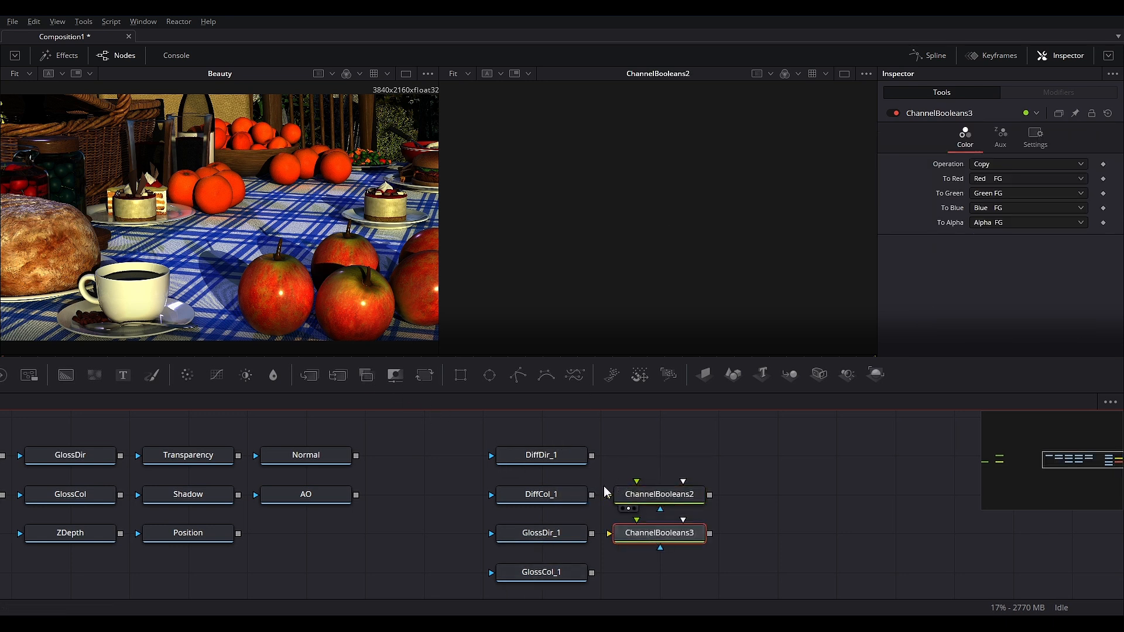
{"action": "mouse_move", "coordinate": [591, 494]}
{"action": "left_mouse_down"}
{"action": "mouse_move", "coordinate": [648, 448]}
{"action": "mouse_move", "coordinate": [610, 495]}
{"action": "left_mouse_up"}
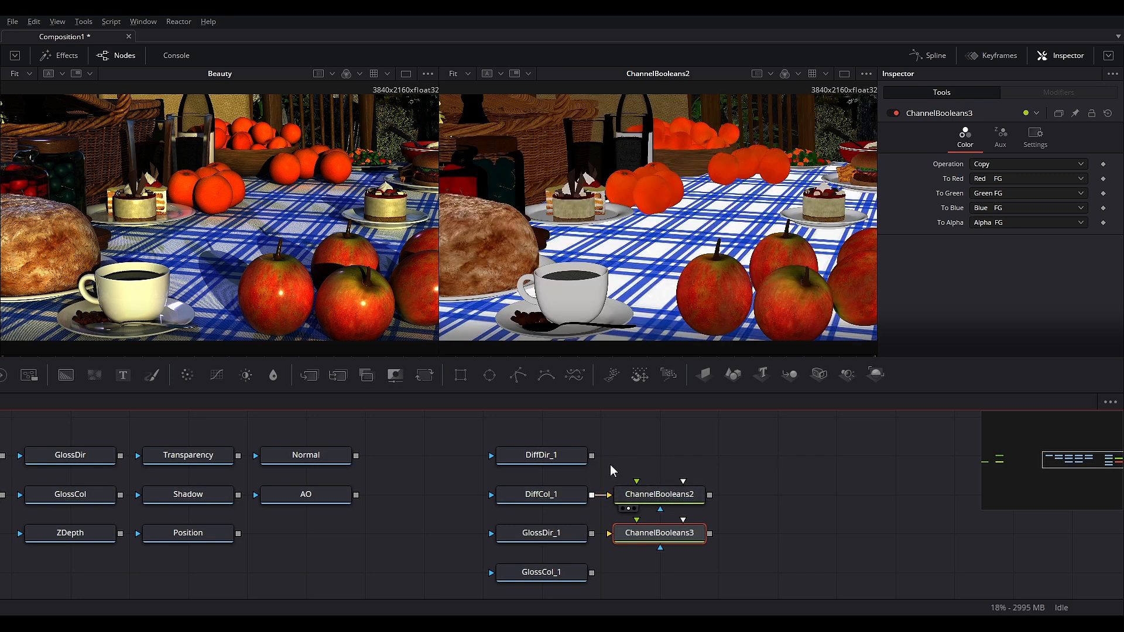
{"action": "left_click_drag", "start_coordinate": [591, 455], "coordinate": [636, 513]}
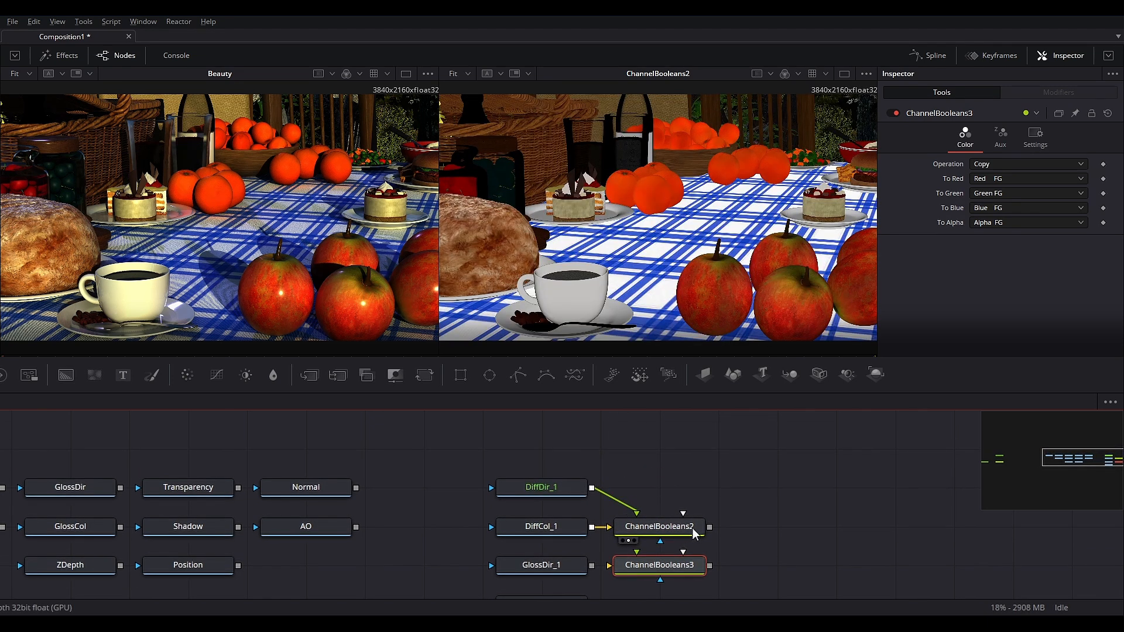
{"action": "scroll", "coordinate": [693, 534], "scroll_direction": "down", "scroll_amount": 1}
Set the operation of ChannelBooleans2 to Multiply.
{"action": "left_click", "coordinate": [664, 481]}
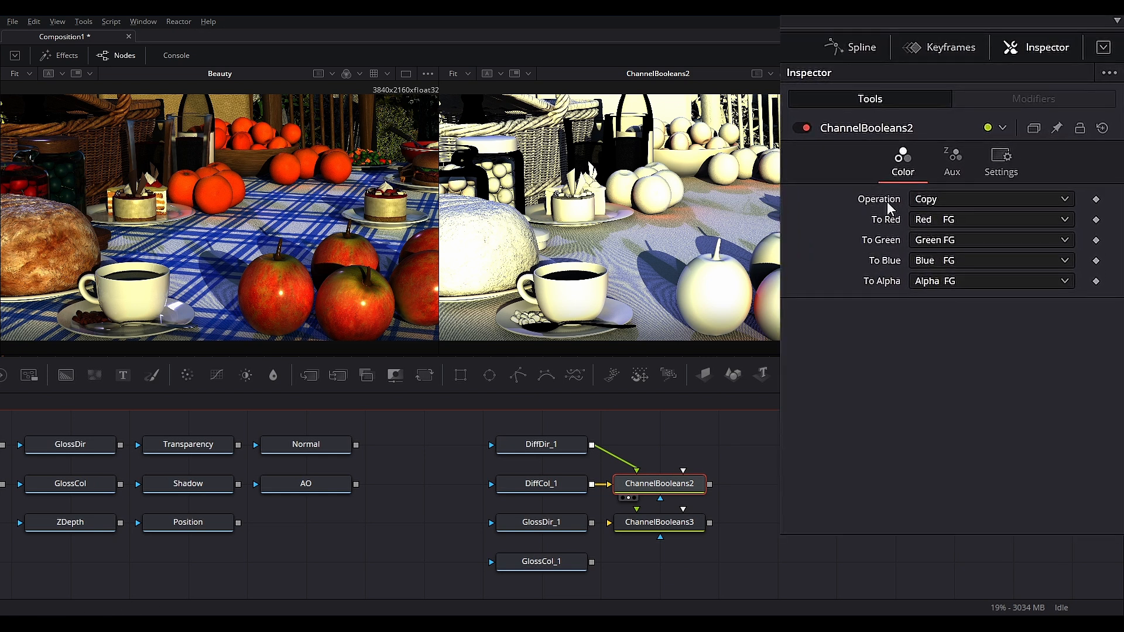
{"action": "left_click", "coordinate": [932, 199]}
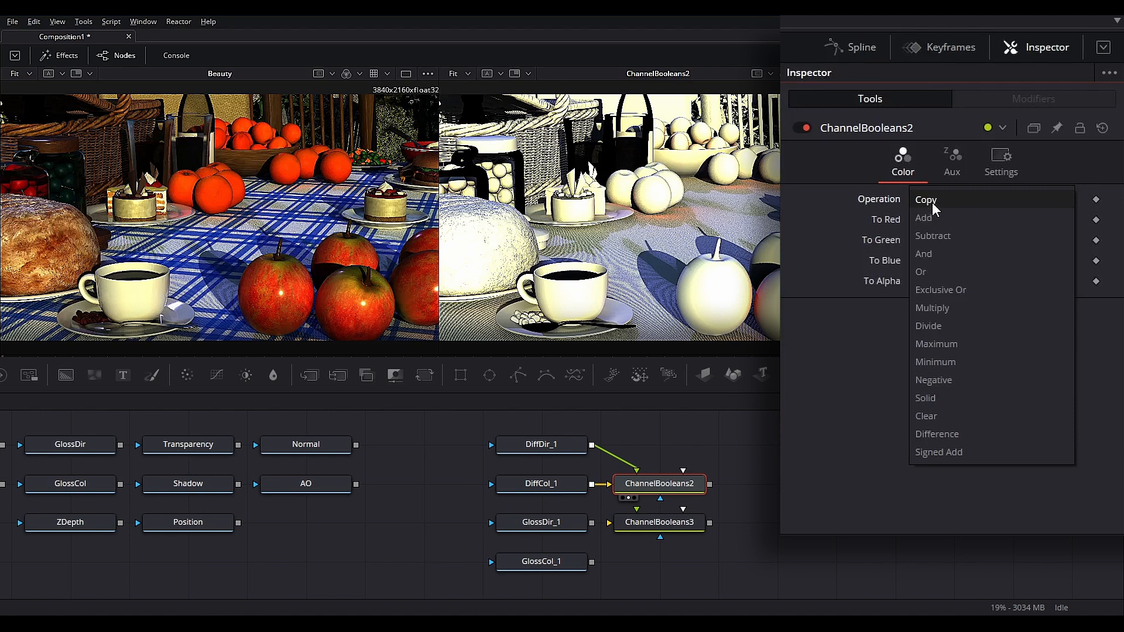
{"action": "left_click", "coordinate": [928, 309]}
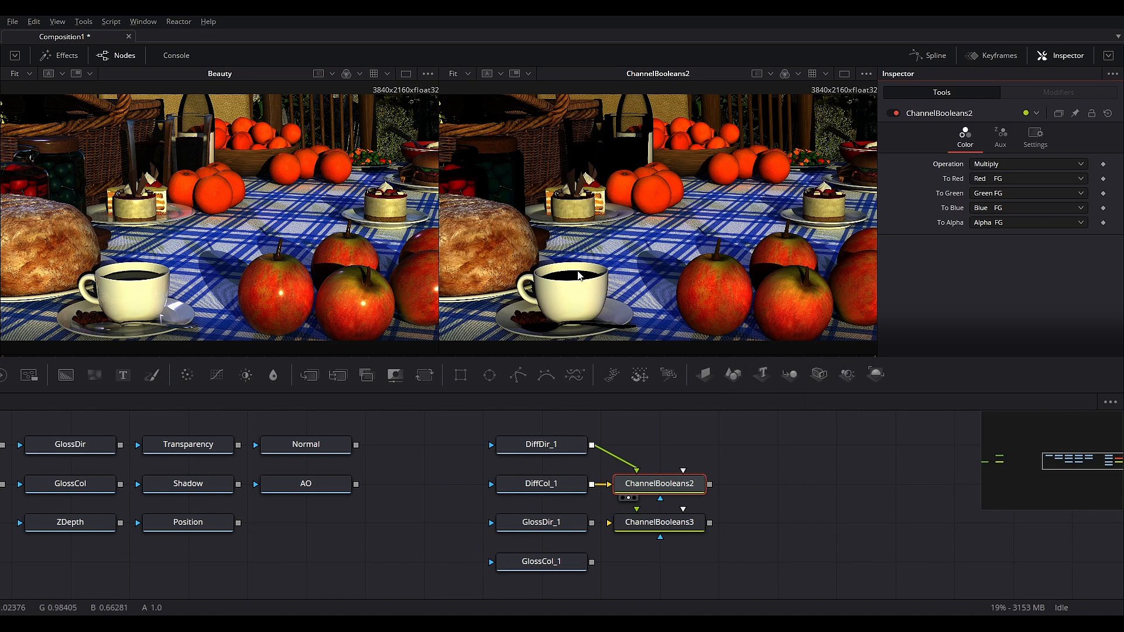
Feed ChannelBooleans3 with GlossCol_1 as background and GlossDir_1 as foreground, view it in the second viewer, and set it to Multiply.
{"action": "left_click_drag", "start_coordinate": [592, 561], "coordinate": [654, 527]}
{"action": "left_click", "coordinate": [654, 526]}
{"action": "key", "text": "2"}
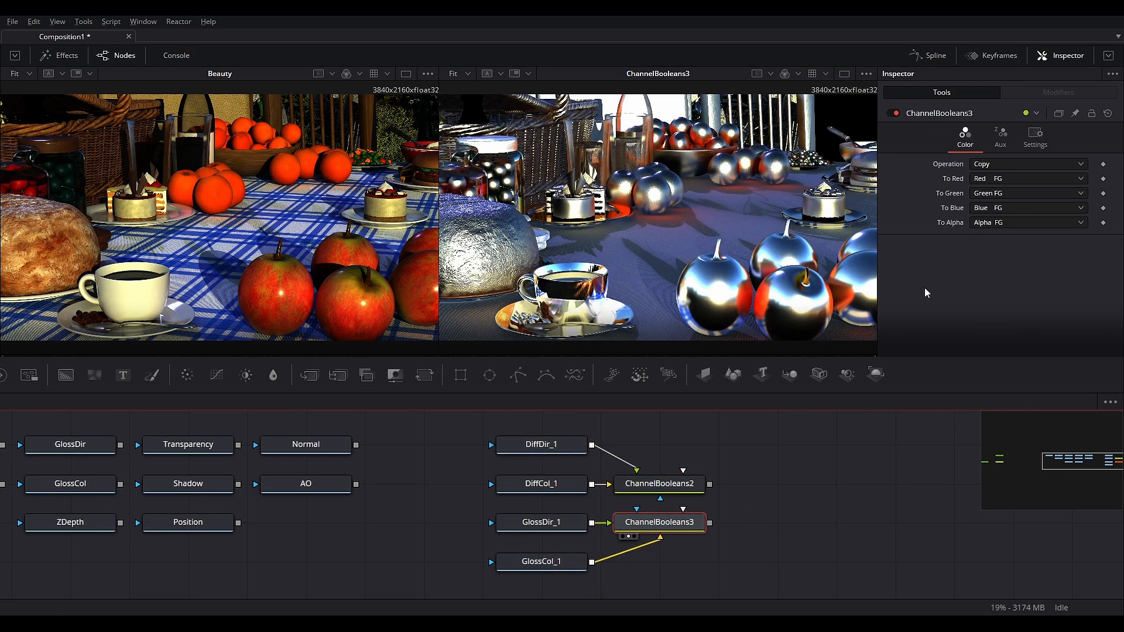
{"action": "left_click", "coordinate": [992, 168]}
{"action": "left_click", "coordinate": [986, 241]}
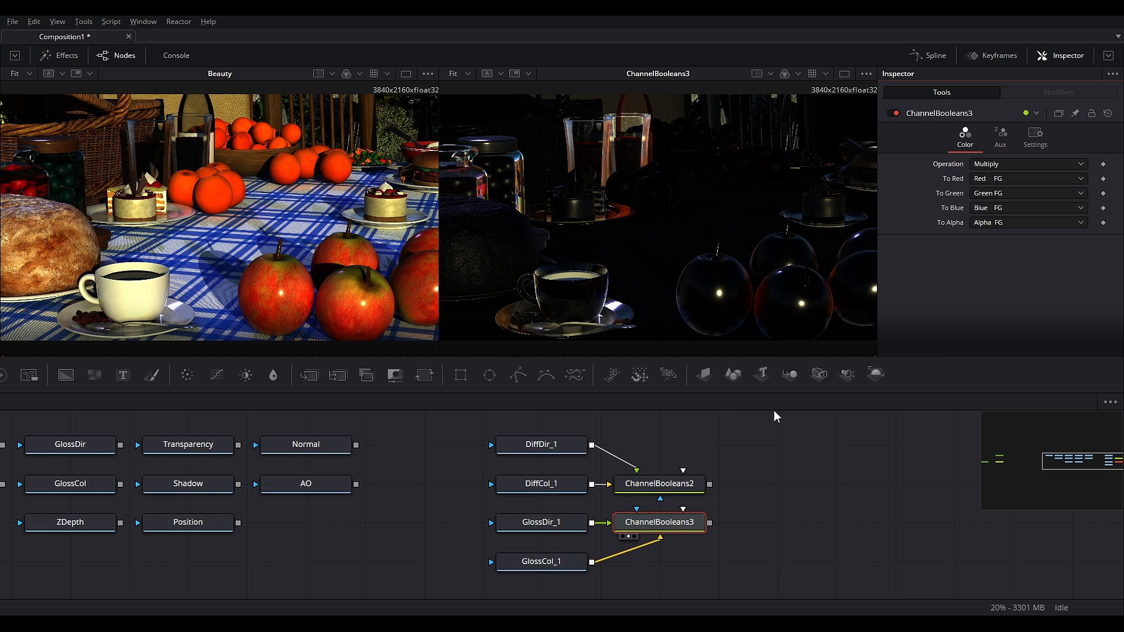
Combine ChannelBooleans2 as background and ChannelBooleans3 as foreground in a new Channel Booleans node with the operation Add.
{"action": "left_click_drag", "start_coordinate": [366, 378], "coordinate": [742, 530]}
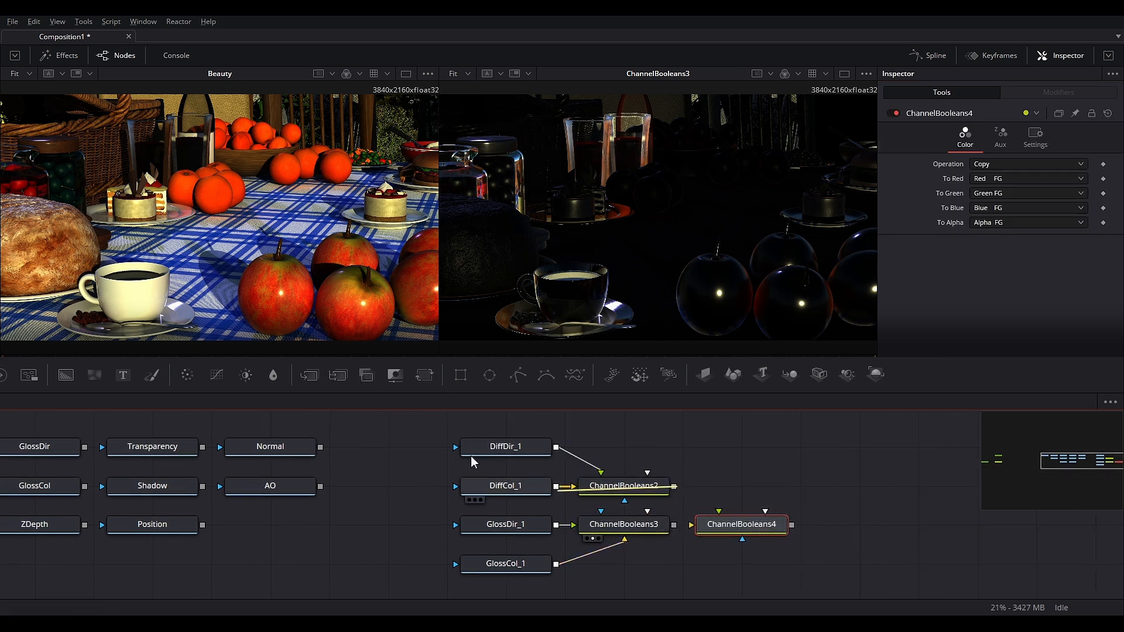
{"action": "left_click_drag", "start_coordinate": [674, 486], "coordinate": [742, 522]}
{"action": "left_click", "coordinate": [918, 202]}
{"action": "left_click", "coordinate": [924, 219]}
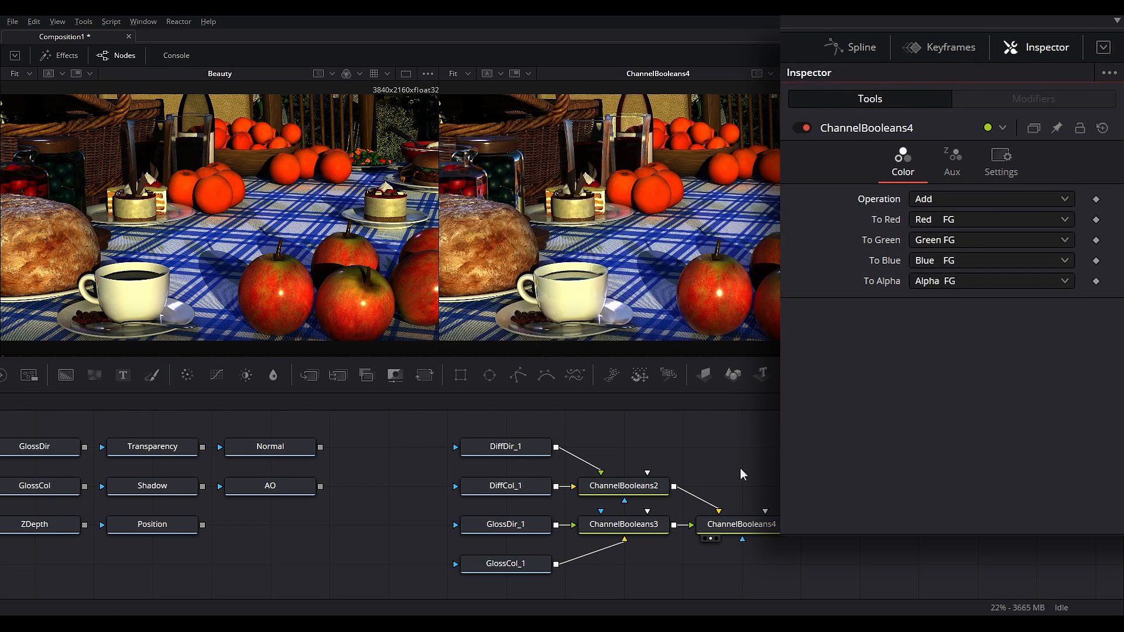
Examine the general settings of ChannelBooleans4, including its blend strength.
{"action": "left_click", "coordinate": [742, 530]}
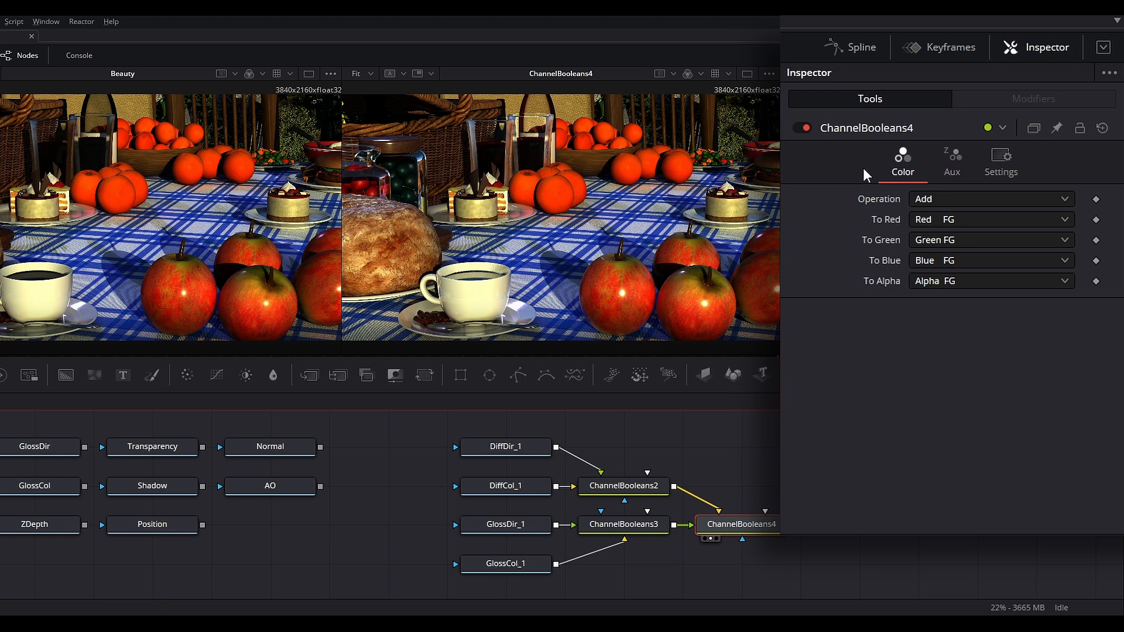
{"action": "left_click", "coordinate": [995, 171]}
{"action": "left_click_drag", "start_coordinate": [1016, 218], "coordinate": [977, 220]}
Duplicate the Transparency node and place the copy above the end of the ChannelBooleans4 chain.
{"action": "left_click", "coordinate": [117, 452]}
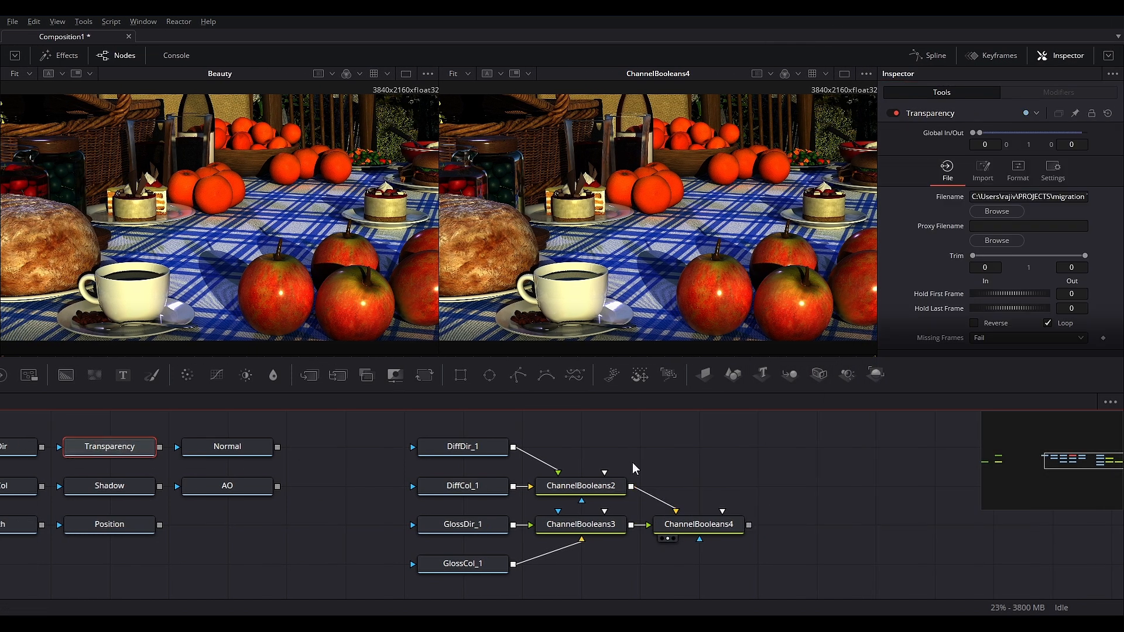
{"action": "key", "text": "ctrl+v"}
{"action": "left_click_drag", "start_coordinate": [785, 450], "coordinate": [756, 470]}
Merge Transparency_1 as foreground over ChannelBooleans4 with a new Merge node and show the result in the second viewer.
{"action": "left_click_drag", "start_coordinate": [309, 375], "coordinate": [761, 529]}
{"action": "left_click_drag", "start_coordinate": [691, 528], "coordinate": [743, 523]}
{"action": "left_click_drag", "start_coordinate": [808, 450], "coordinate": [785, 525]}
{"action": "left_click_drag", "start_coordinate": [779, 528], "coordinate": [886, 125]}
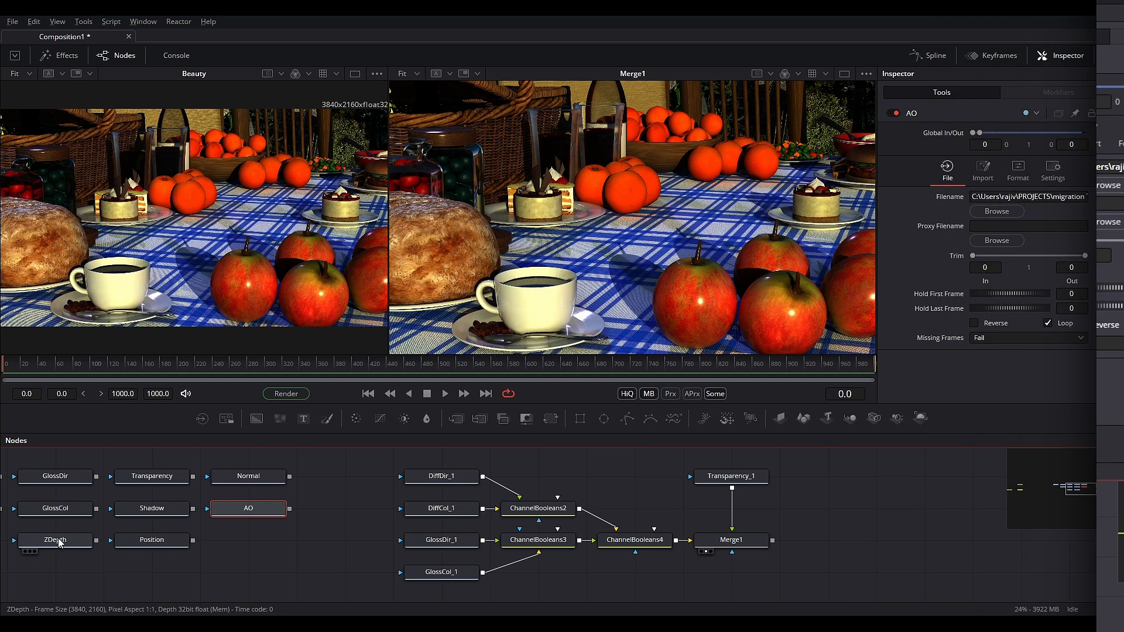
Duplicate the ZDepth node and place the copy beside Transparency_1.
{"action": "left_click", "coordinate": [58, 540]}
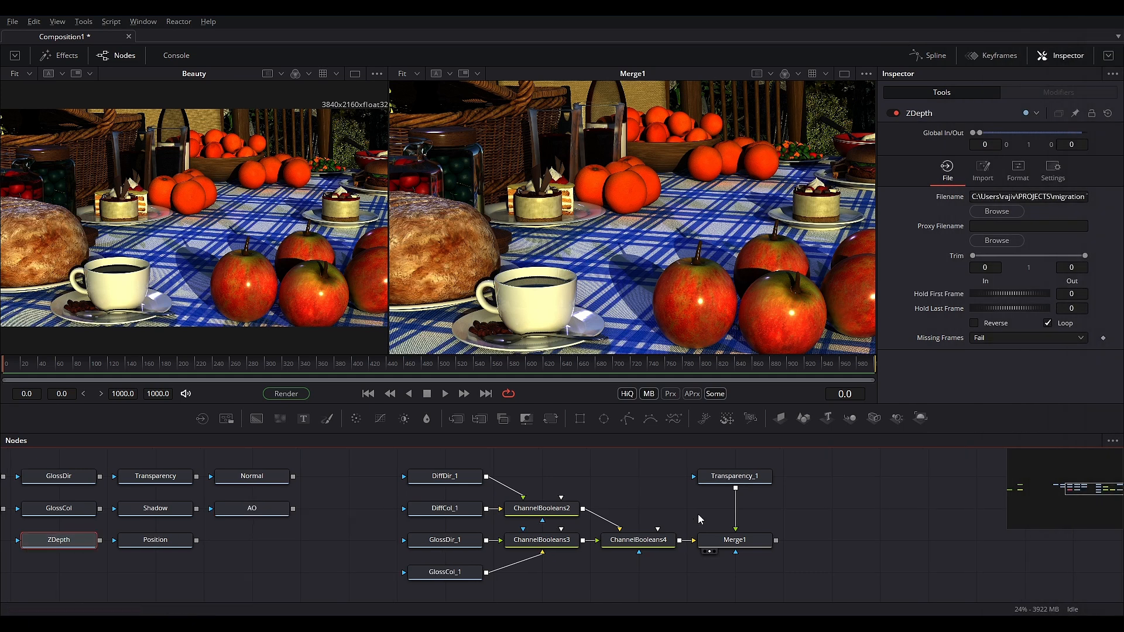
{"action": "key", "text": "ctrl+v"}
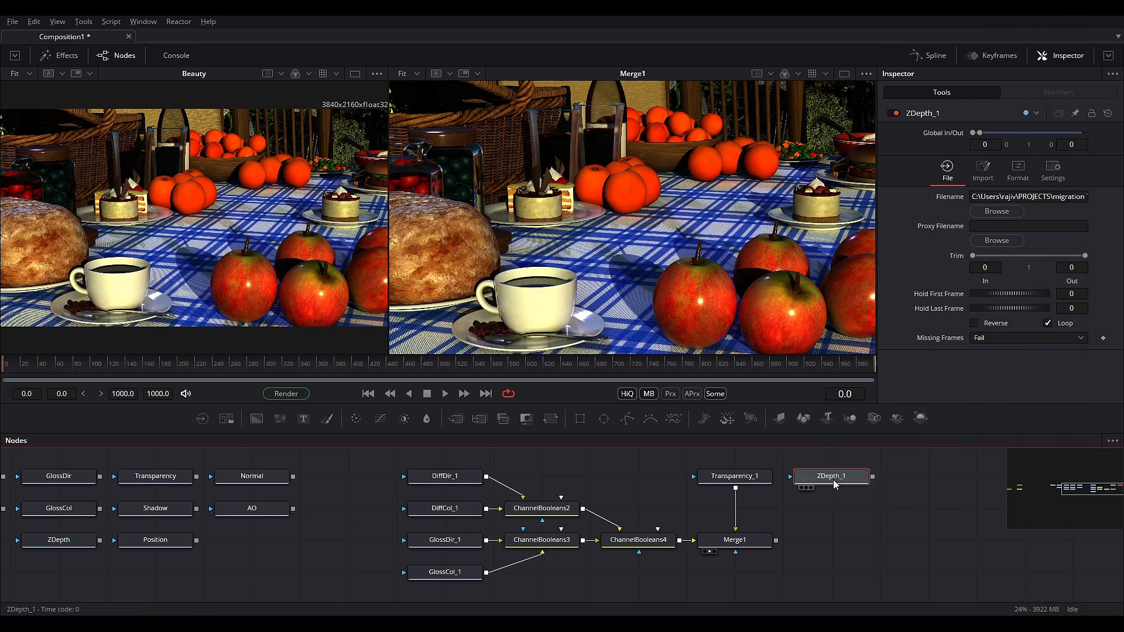
{"action": "left_click_drag", "start_coordinate": [813, 487], "coordinate": [717, 486]}
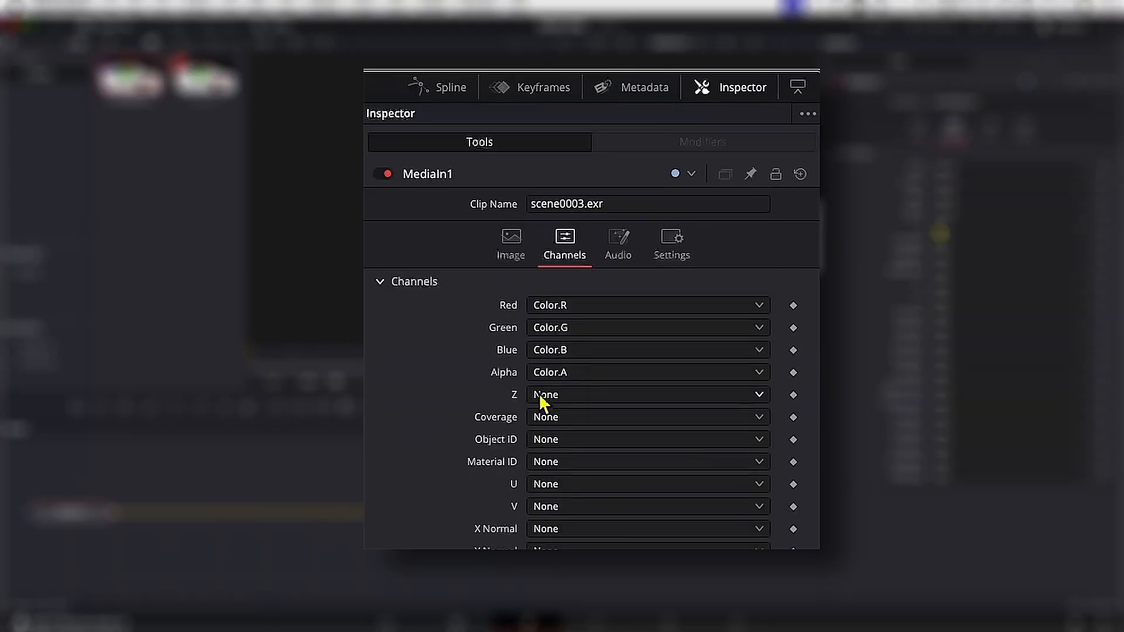
In DaVinci Resolve, assign a source to MediaIn1's Z channel and sample DepthBlur1's focal point on the green cube.
{"action": "left_click", "coordinate": [556, 394]}
{"action": "left_click", "coordinate": [564, 515]}
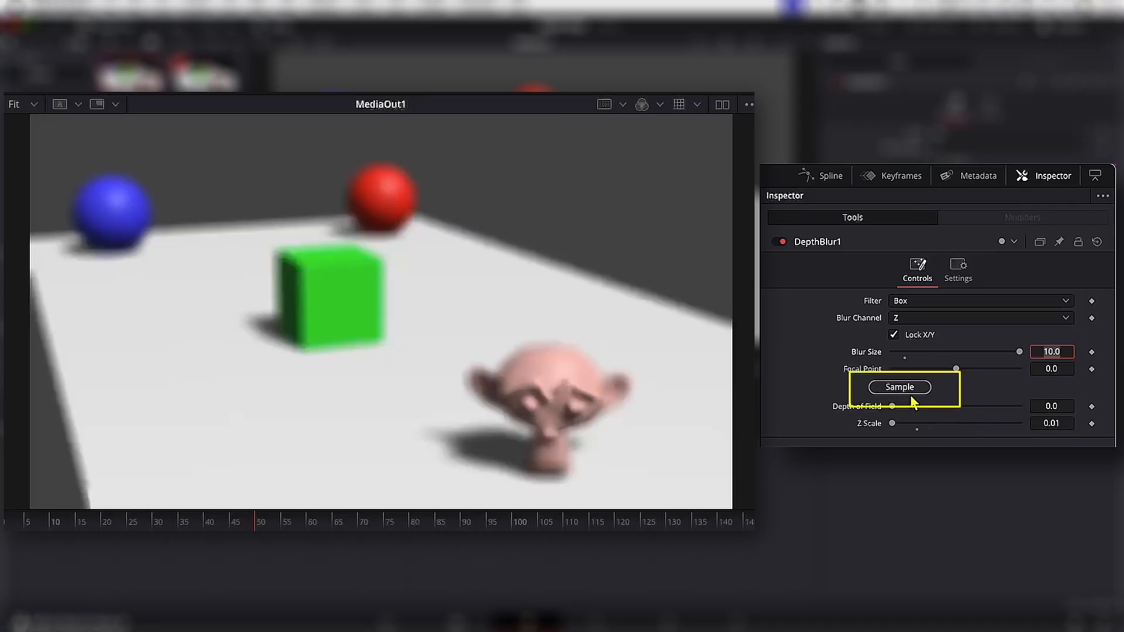
{"action": "left_click_drag", "start_coordinate": [900, 387], "coordinate": [339, 269]}
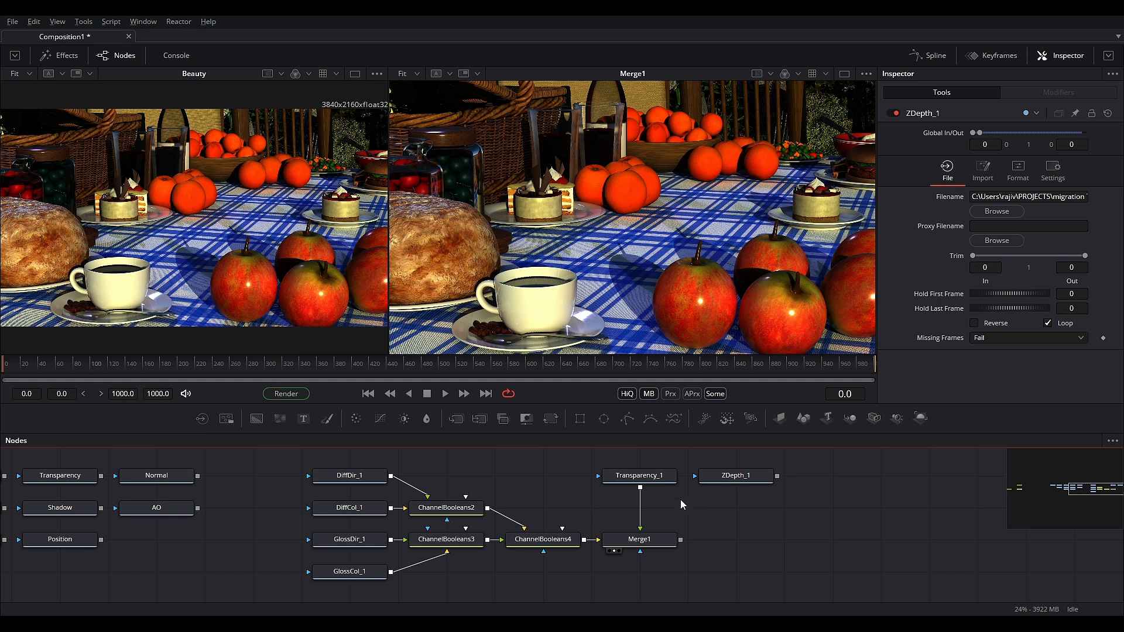
Add a Depth Blur node to the Fusion composition and place it beyond Merge1.
{"action": "right_click", "coordinate": [680, 500]}
{"action": "mouse_move", "coordinate": [467, 202]}
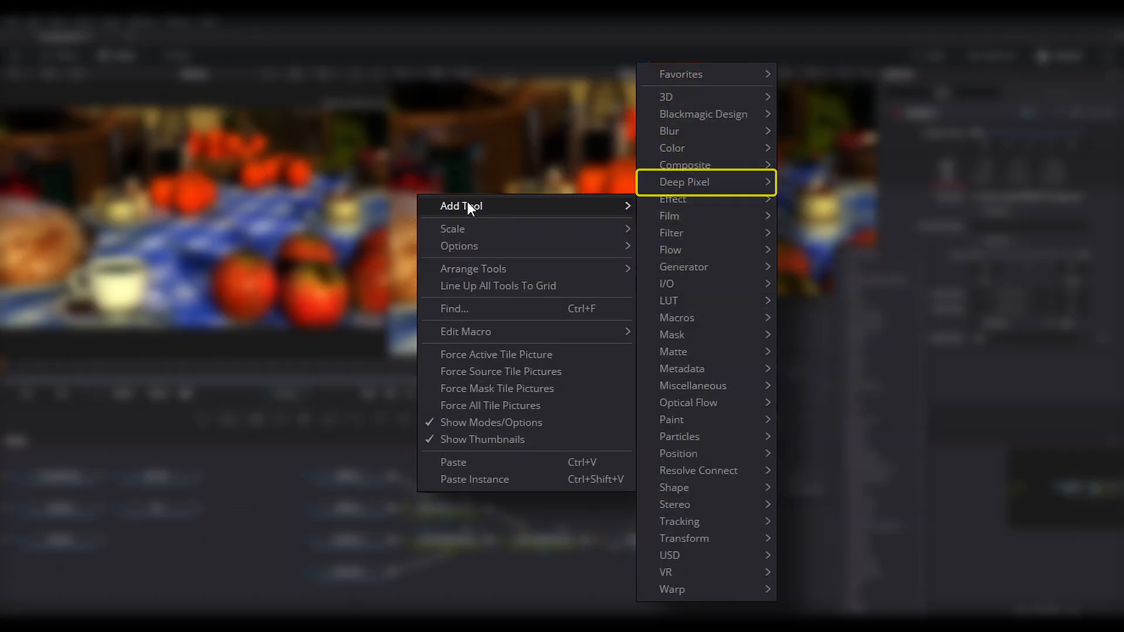
{"action": "mouse_move", "coordinate": [682, 186]}
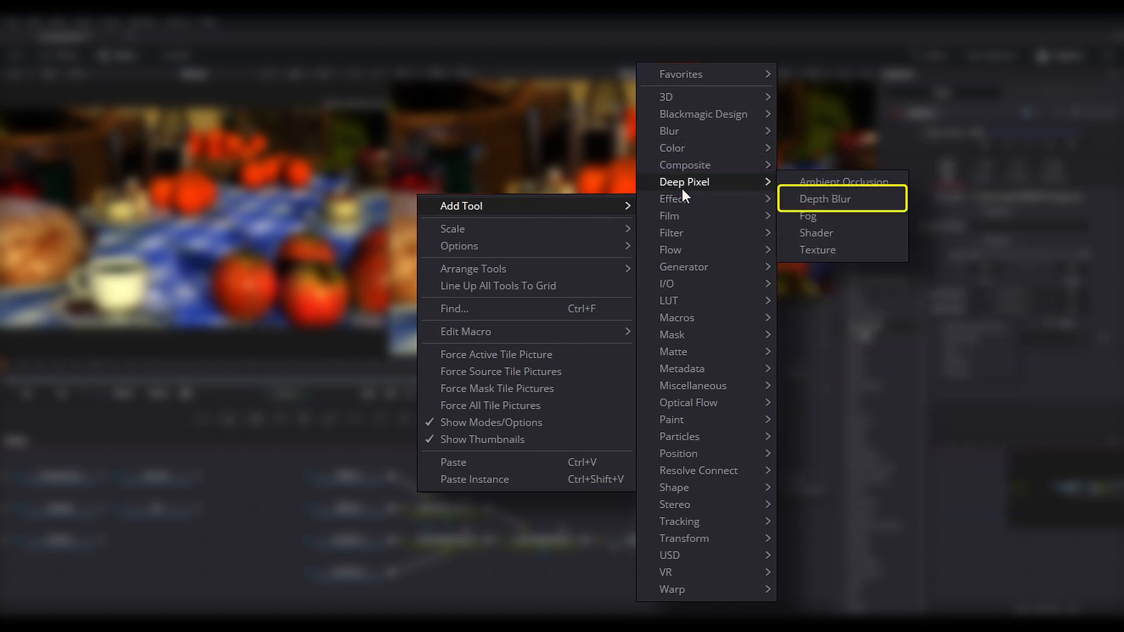
{"action": "left_click", "coordinate": [832, 201]}
{"action": "left_click_drag", "start_coordinate": [673, 509], "coordinate": [821, 543]}
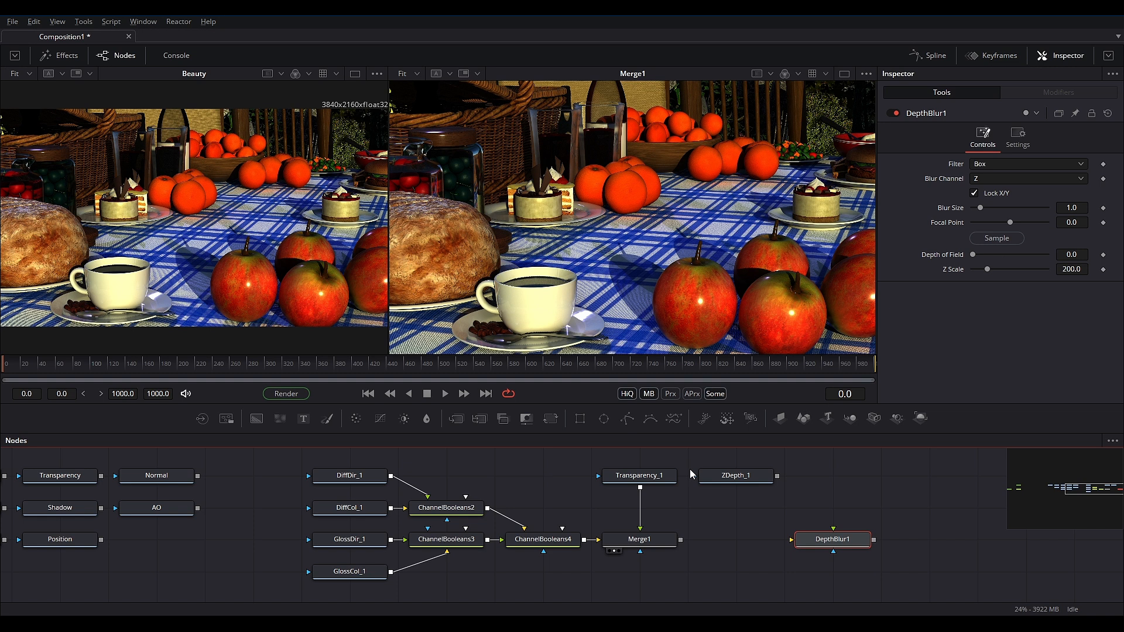
Look up the Depth Blur tool through a tool search for "depth" and in the Deep Pixel category of the effects library.
{"action": "key", "text": "shift+space"}
{"action": "type", "text": "depth"}
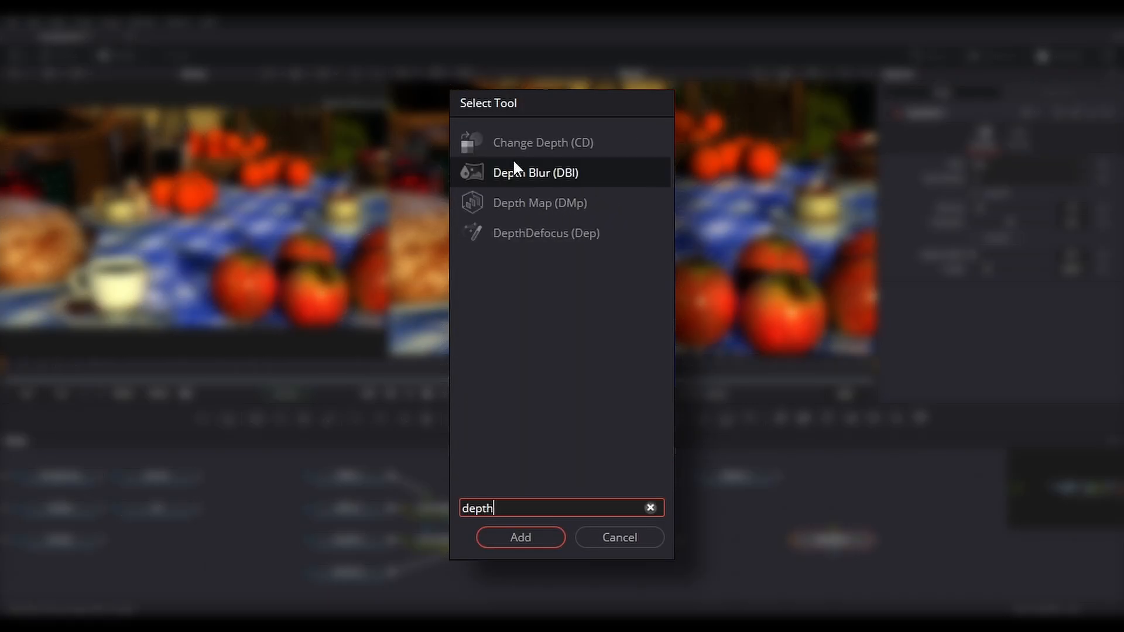
{"action": "left_click", "coordinate": [622, 537]}
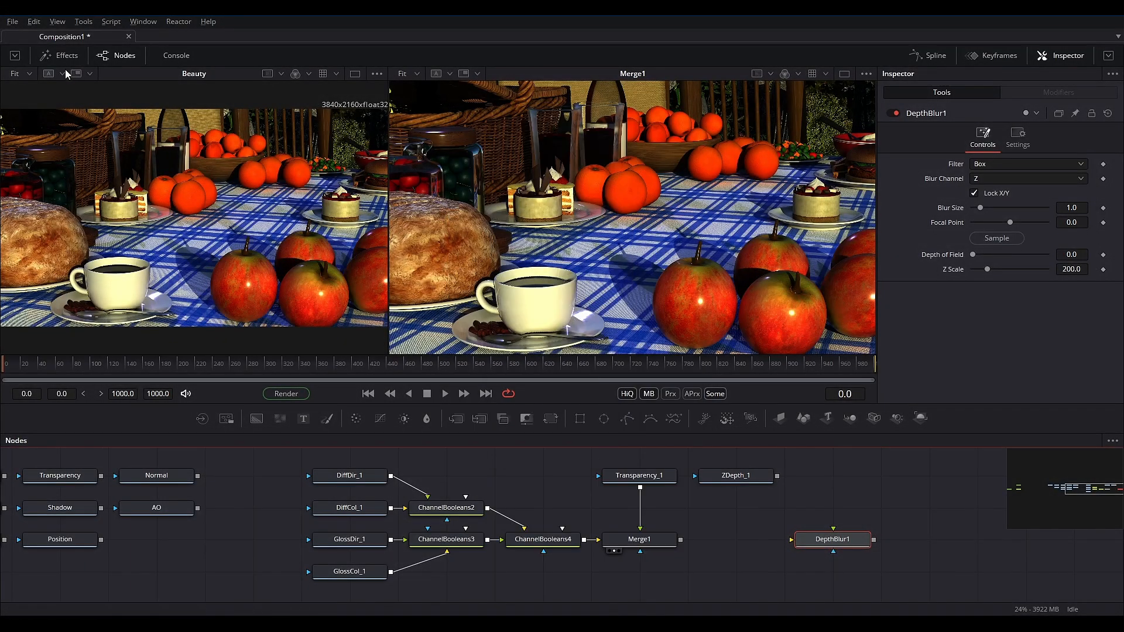
{"action": "left_click", "coordinate": [49, 59]}
{"action": "left_click", "coordinate": [7, 88]}
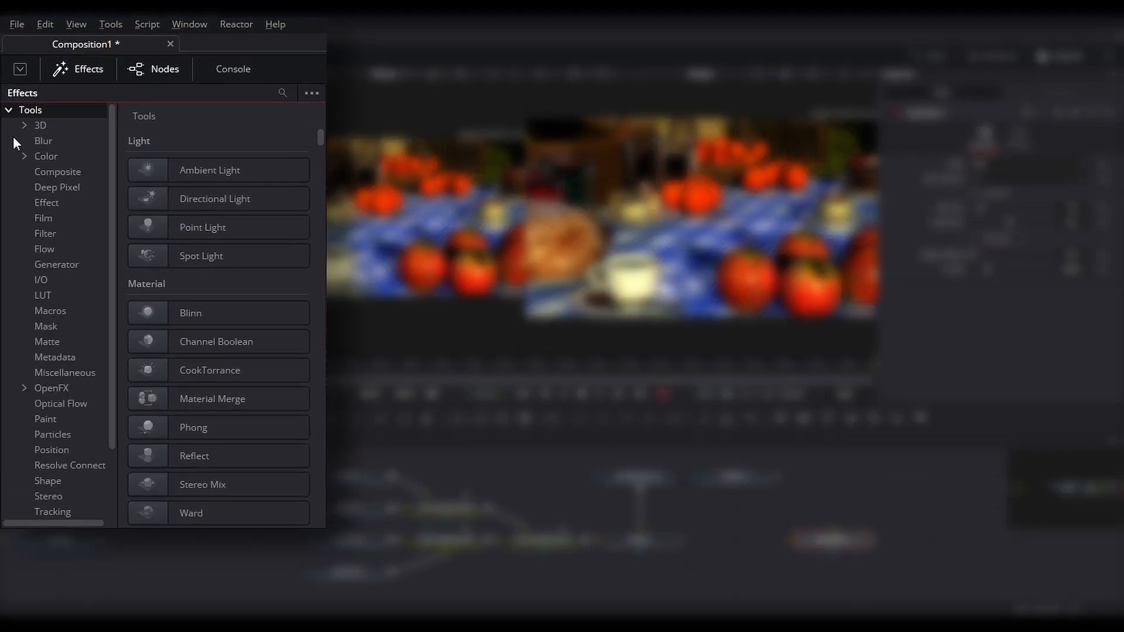
{"action": "left_click", "coordinate": [41, 187]}
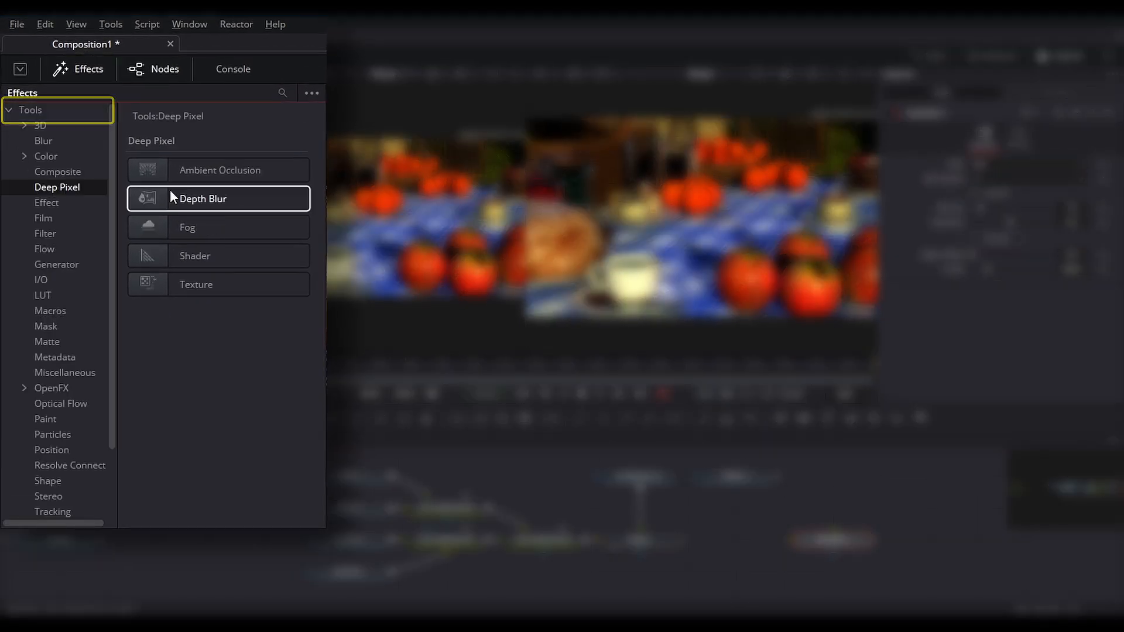
{"action": "left_click", "coordinate": [237, 201]}
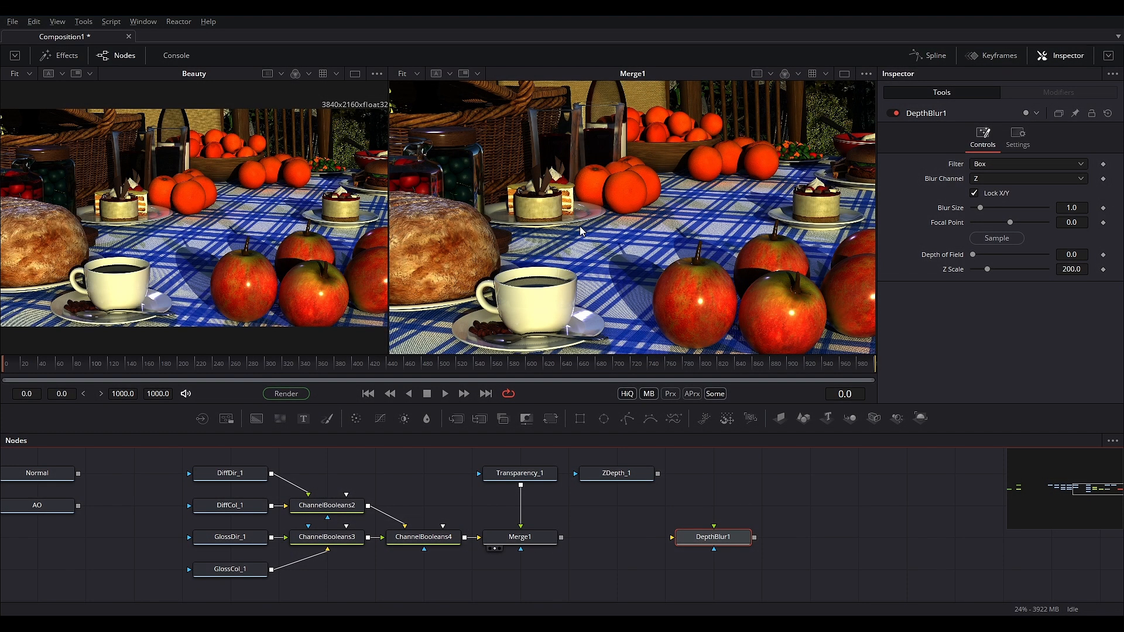
Check which channels can be viewed for the Merge1 node in the second viewer.
{"action": "left_click", "coordinate": [515, 536]}
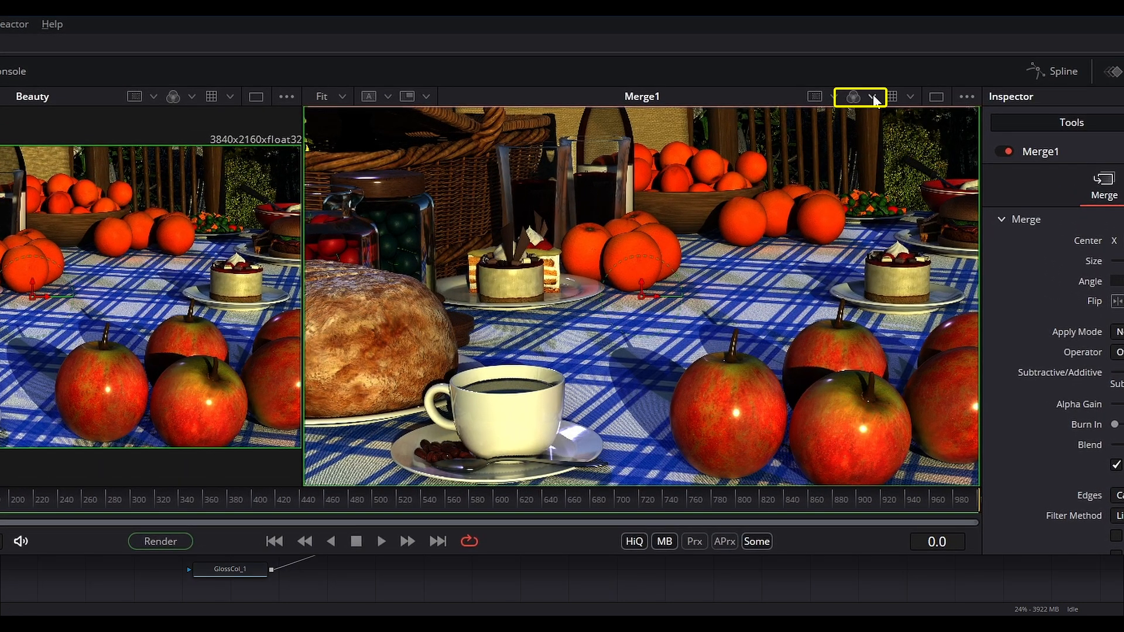
{"action": "left_click", "coordinate": [872, 97]}
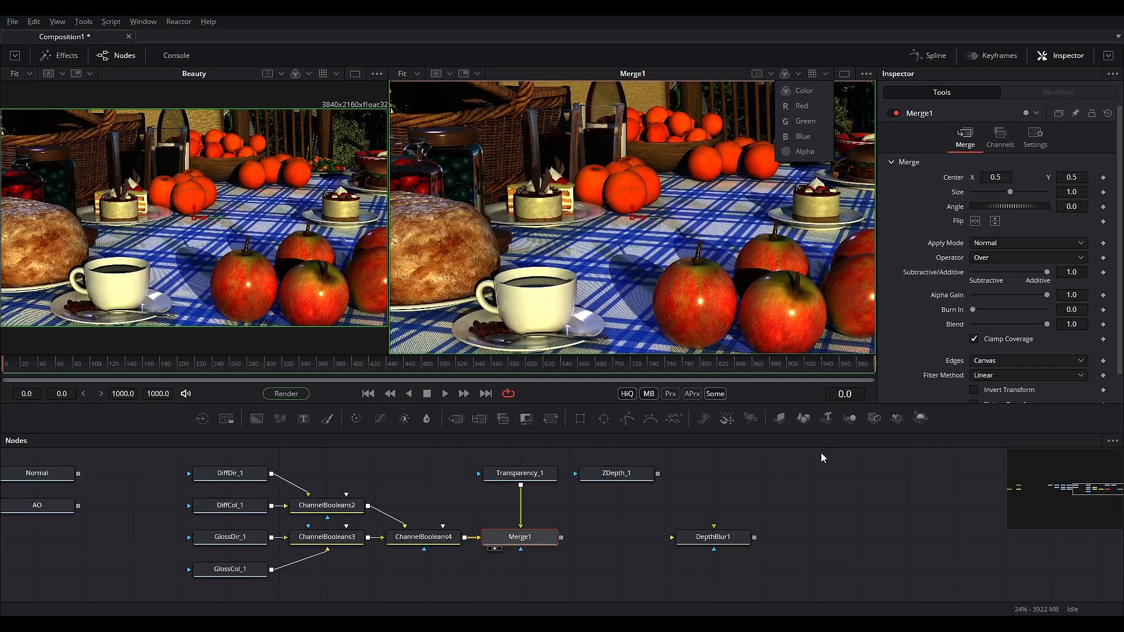
{"action": "left_click", "coordinate": [820, 454]}
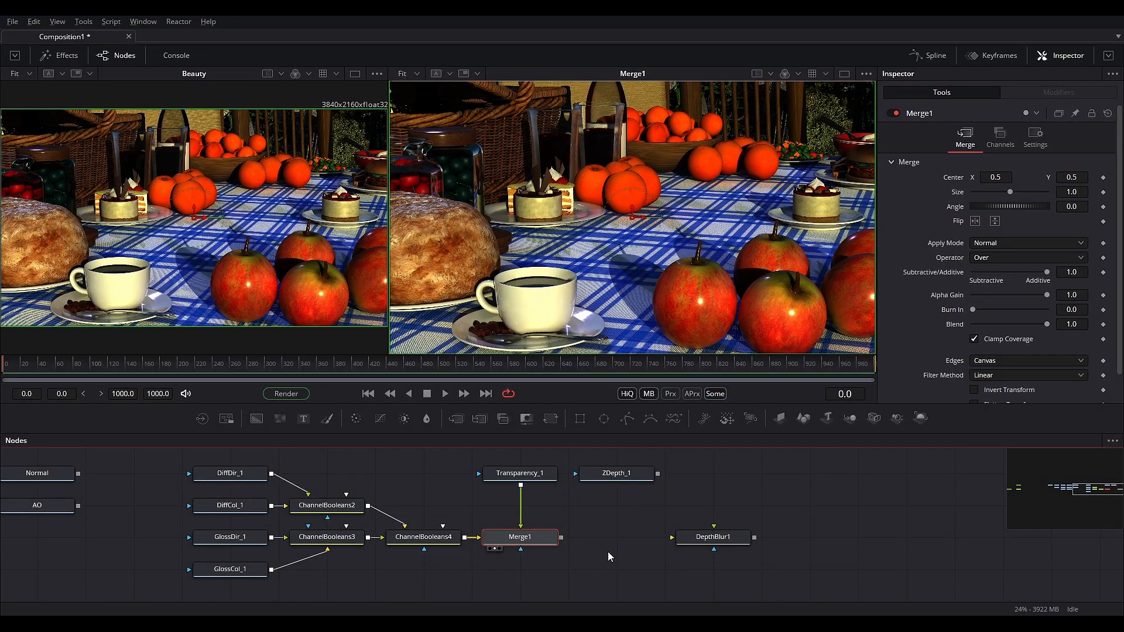
Connect Merge1's output to DepthBlur1 and show DepthBlur1 in the second viewer.
{"action": "left_click_drag", "start_coordinate": [630, 542], "coordinate": [714, 542]}
{"action": "key", "text": "2"}
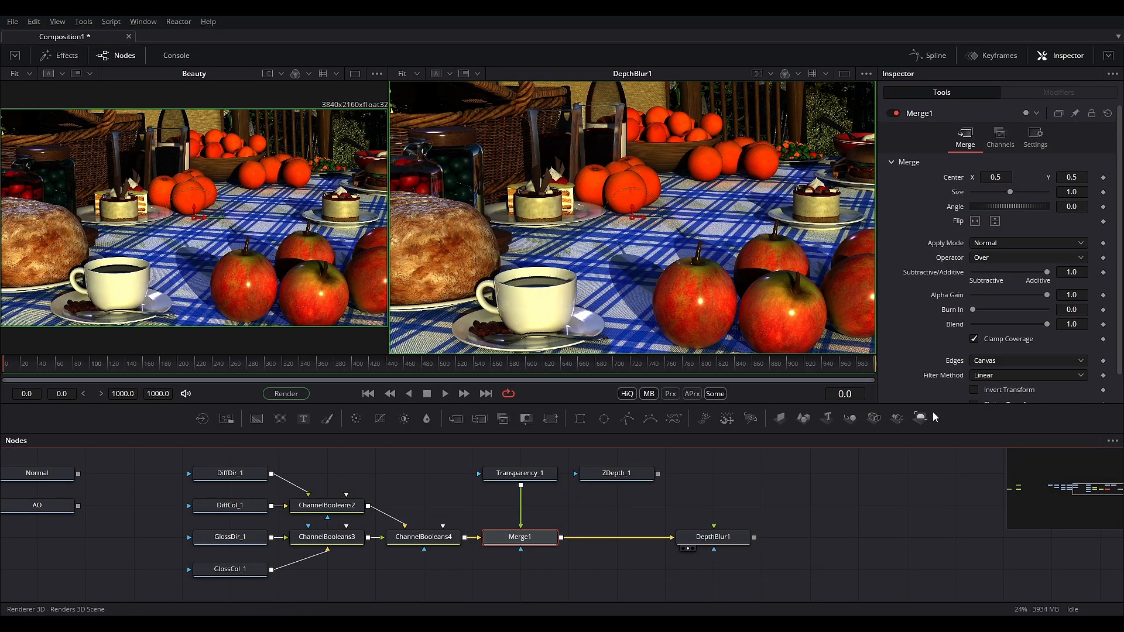
Try a lower Z Scale and a larger Blur Size on DepthBlur1.
{"action": "left_click", "coordinate": [713, 539]}
{"action": "left_click_drag", "start_coordinate": [986, 270], "coordinate": [970, 271]}
{"action": "left_click_drag", "start_coordinate": [980, 208], "coordinate": [1046, 208]}
{"action": "left_click_drag", "start_coordinate": [972, 269], "coordinate": [630, 192]}
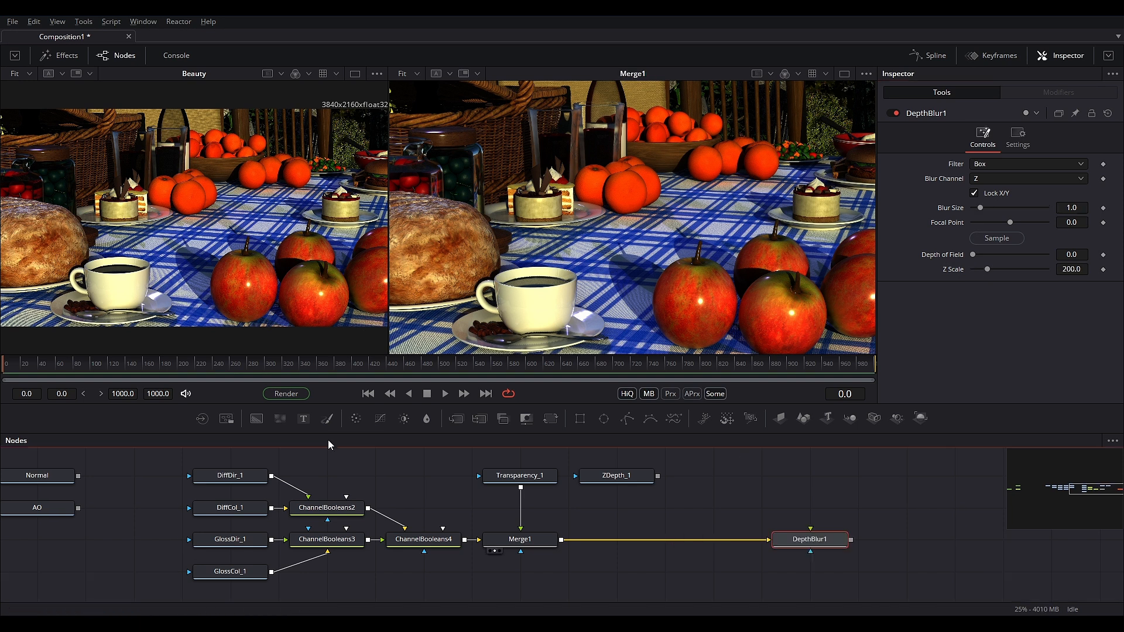
Add a Channel Booleans node below ZDepth_1 and insert it into the connection between Merge1 and DepthBlur1.
{"action": "left_click_drag", "start_coordinate": [508, 426], "coordinate": [609, 507]}
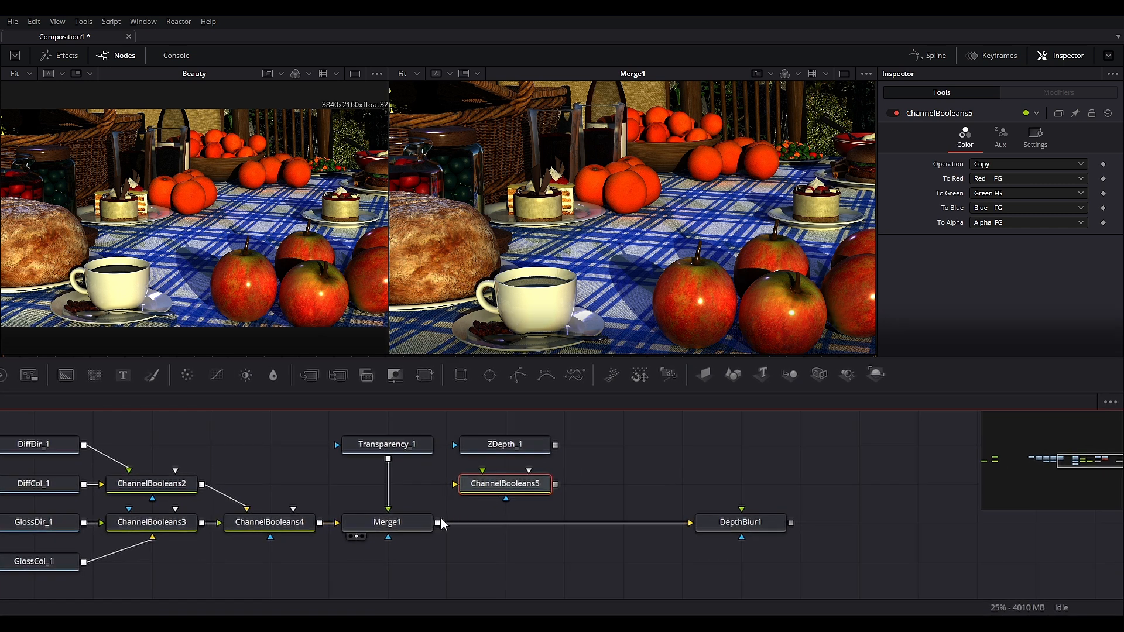
{"action": "left_click_drag", "start_coordinate": [436, 523], "coordinate": [458, 496]}
{"action": "left_click_drag", "start_coordinate": [556, 484], "coordinate": [691, 524]}
{"action": "left_click_drag", "start_coordinate": [497, 492], "coordinate": [506, 530]}
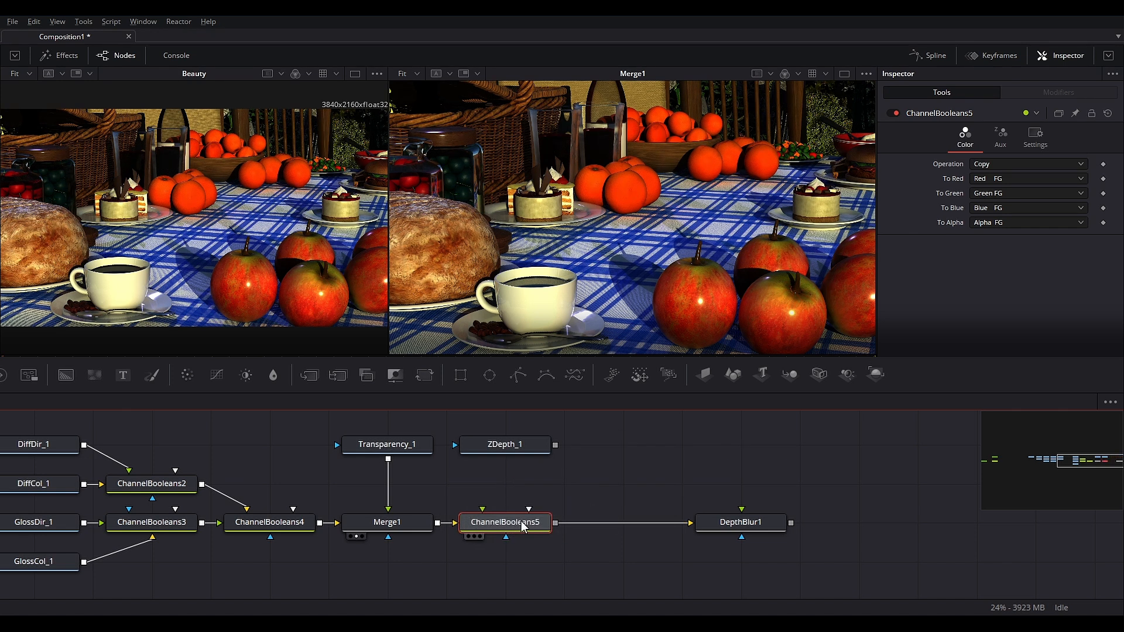
{"action": "left_click", "coordinate": [522, 527]}
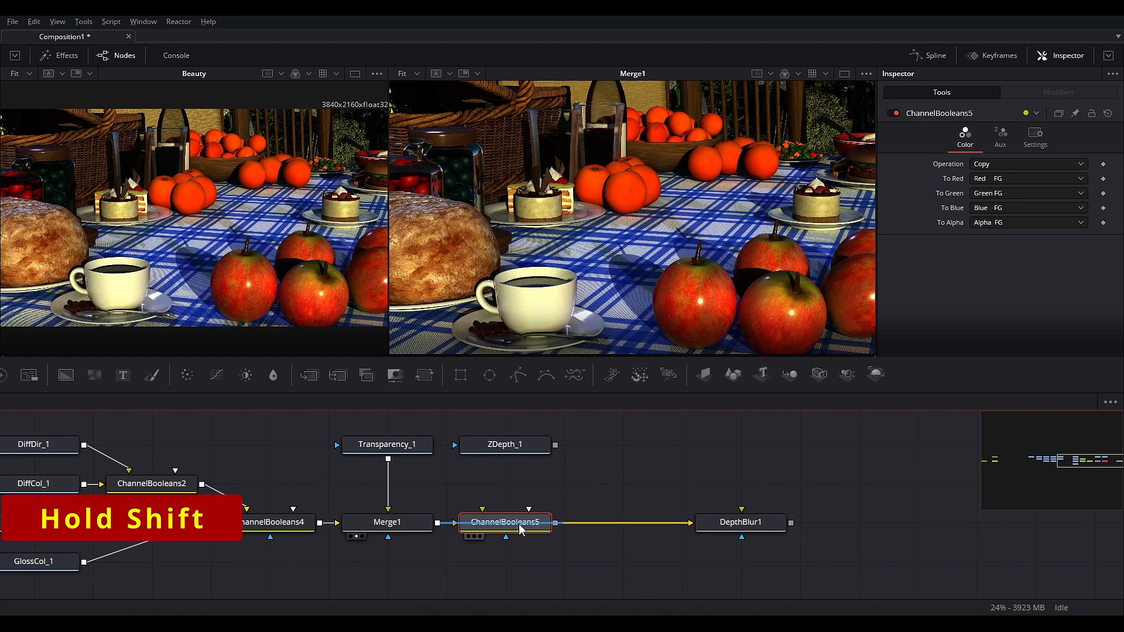
{"action": "left_click_drag", "start_coordinate": [522, 527], "coordinate": [551, 527]}
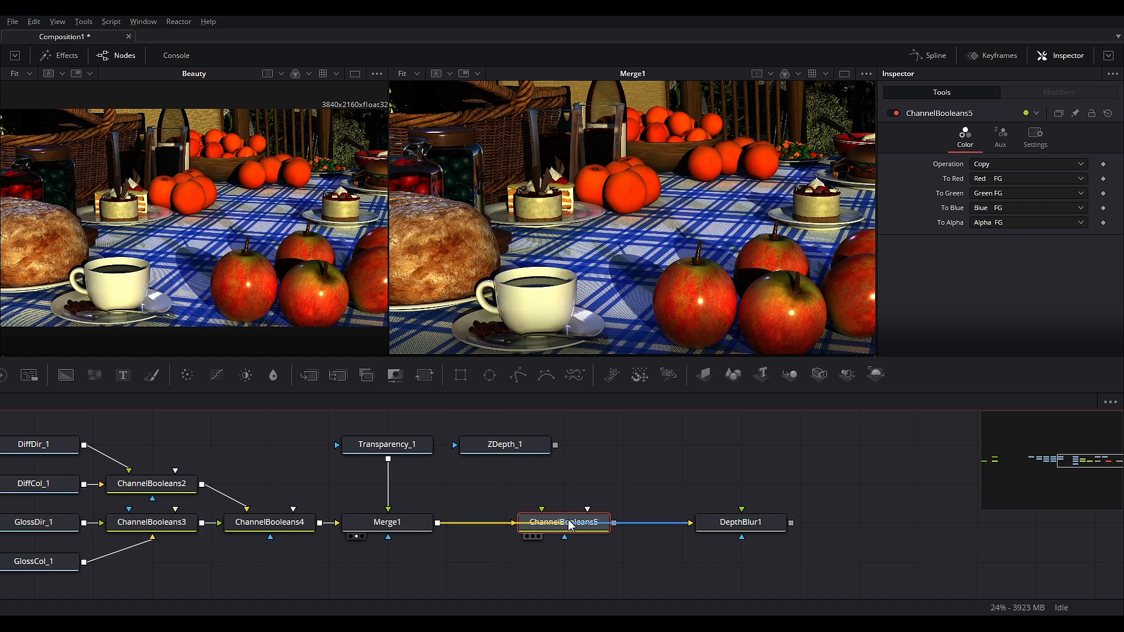
{"action": "left_click_drag", "start_coordinate": [556, 523], "coordinate": [517, 529]}
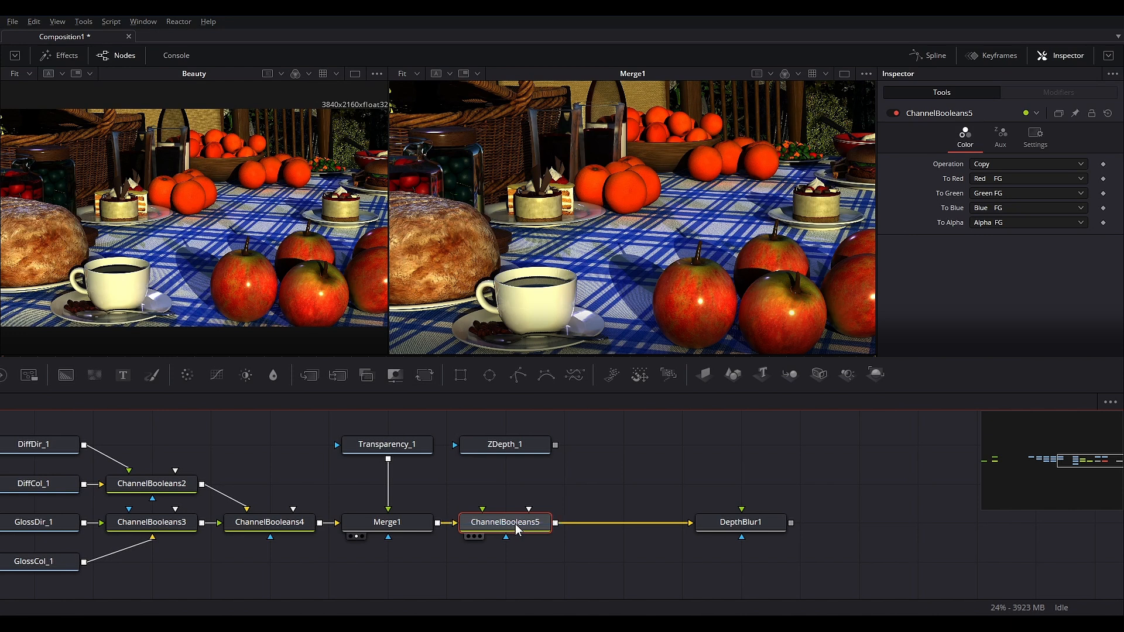
{"action": "mouse_move", "coordinate": [509, 518]}
{"action": "left_mouse_down"}
{"action": "mouse_move", "coordinate": [510, 482]}
{"action": "mouse_move", "coordinate": [511, 522]}
{"action": "left_mouse_up"}
Connect ZDepth_1 to the foreground input of ChannelBooleans5 and show ChannelBooleans5 in the second viewer.
{"action": "left_click_drag", "start_coordinate": [554, 444], "coordinate": [538, 461]}
{"action": "key", "text": "2"}
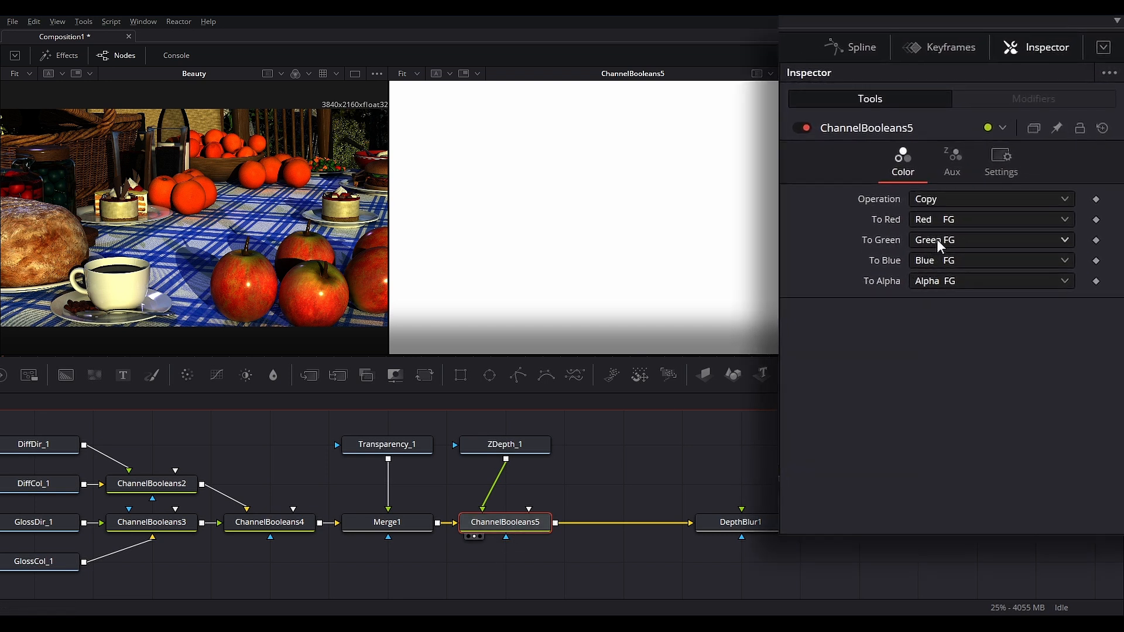
Set the To Red, To Green, To Blue and To Alpha channels of ChannelBooleans5 to Do Nothing.
{"action": "left_click", "coordinate": [937, 221]}
{"action": "left_click", "coordinate": [933, 289]}
{"action": "left_click", "coordinate": [932, 239]}
{"action": "left_click", "coordinate": [933, 294]}
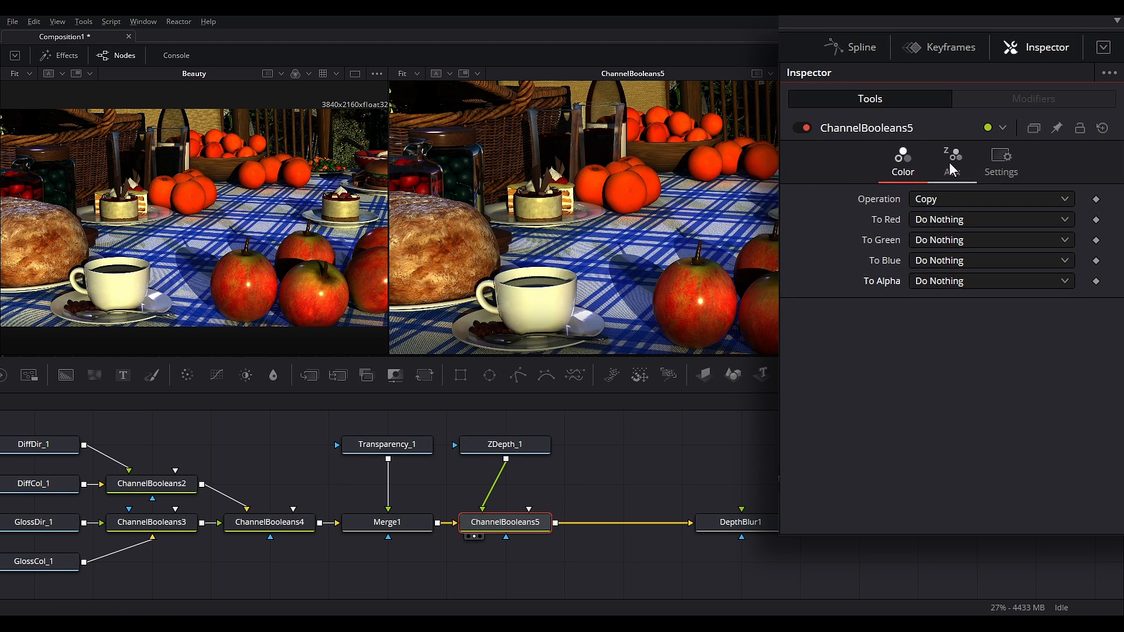
Enable extra channels on ChannelBooleans5 and set To Z Buffer and To Z Coverage to Lightness FG.
{"action": "left_click", "coordinate": [950, 163]}
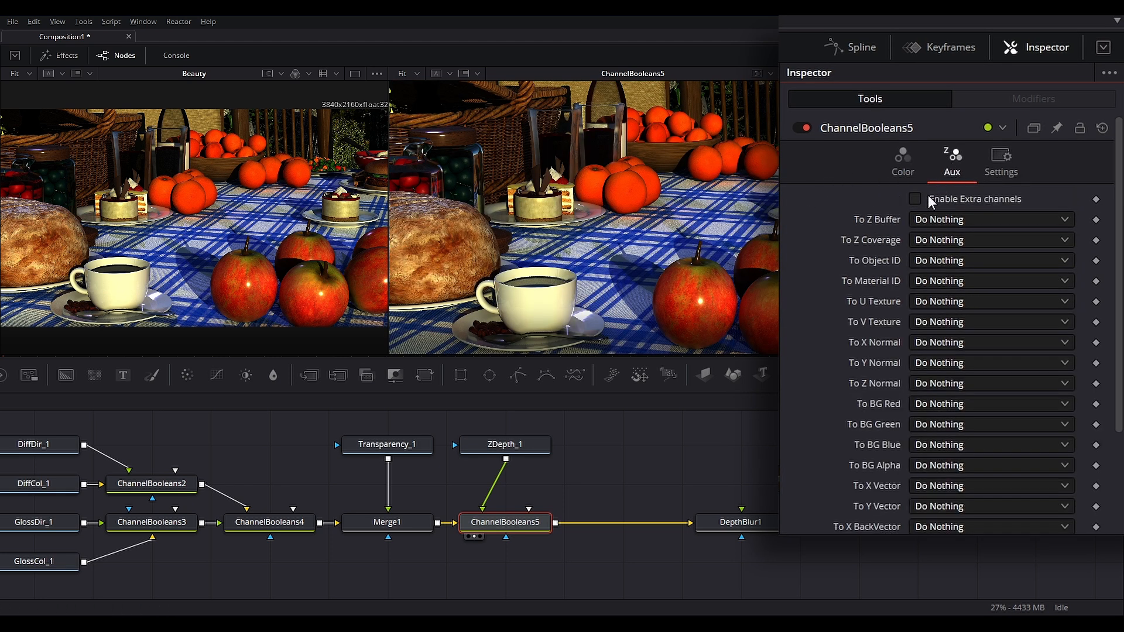
{"action": "left_click", "coordinate": [915, 198]}
{"action": "left_click", "coordinate": [934, 223]}
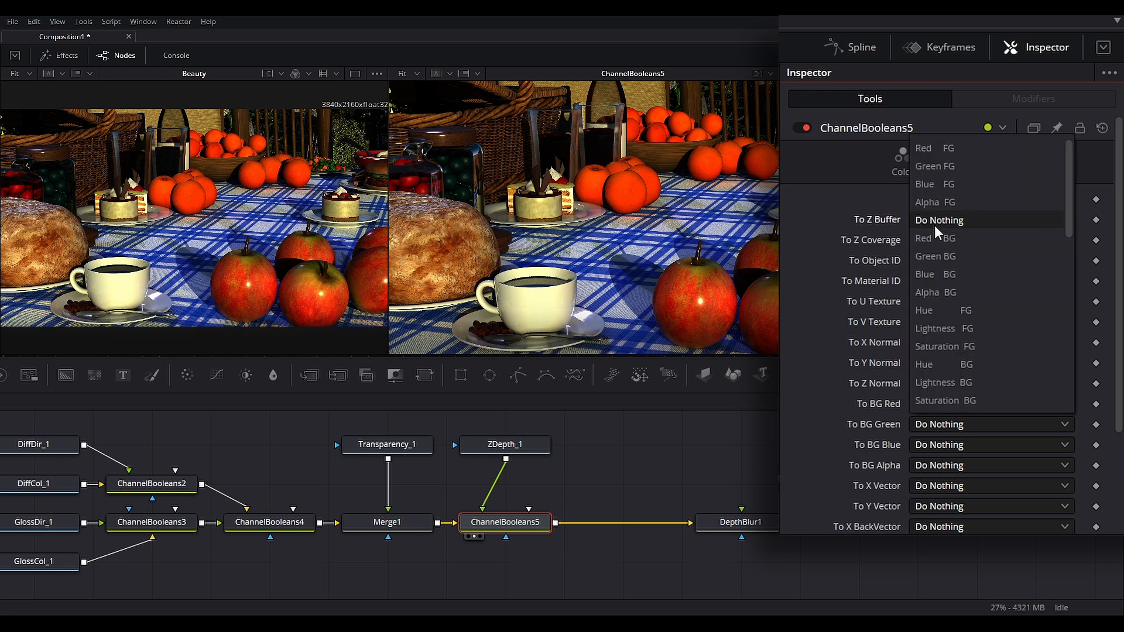
{"action": "left_click", "coordinate": [937, 328]}
{"action": "left_click", "coordinate": [939, 240]}
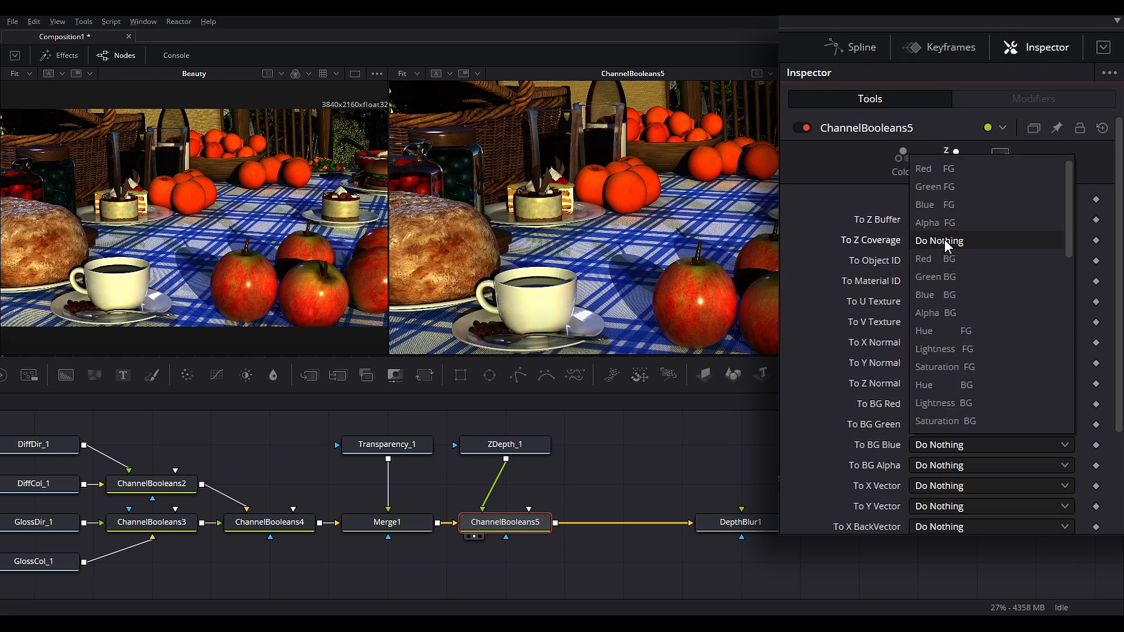
{"action": "left_click", "coordinate": [949, 352]}
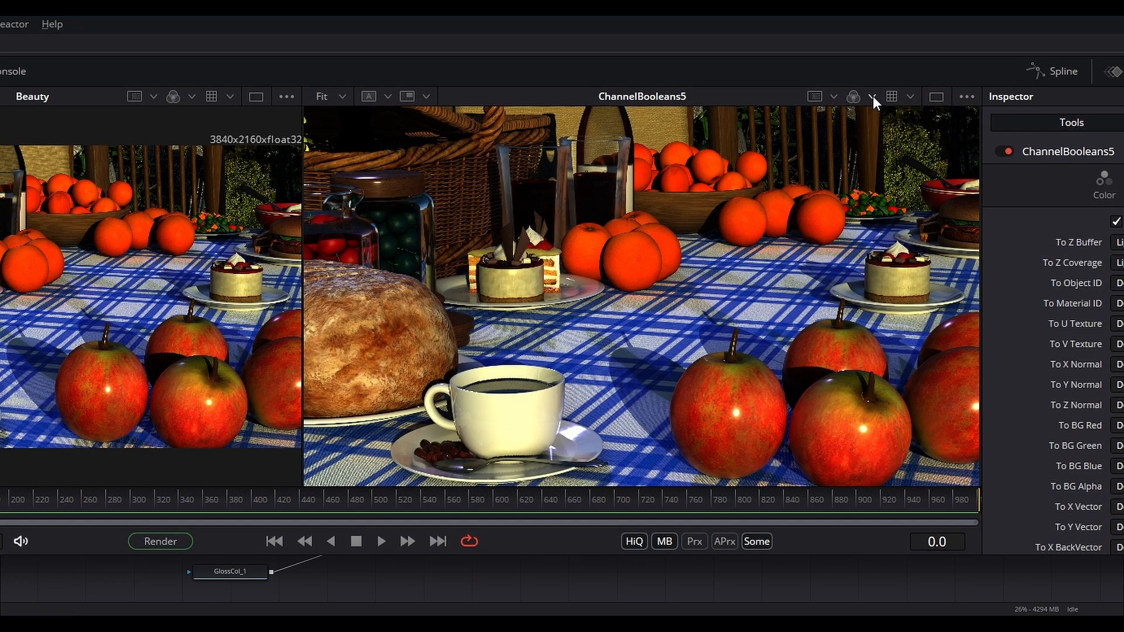
View the Z channel of ChannelBooleans5 in the second viewer and return the viewer to color.
{"action": "left_click", "coordinate": [872, 96]}
{"action": "left_click", "coordinate": [866, 222]}
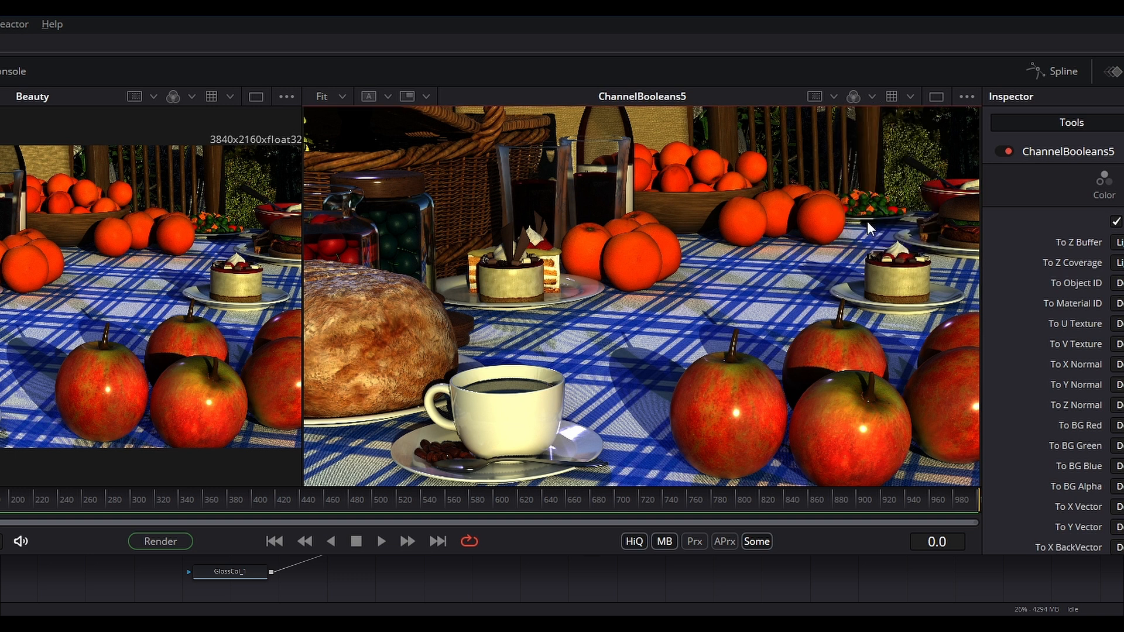
{"action": "left_click", "coordinate": [872, 96]}
{"action": "left_click", "coordinate": [874, 239]}
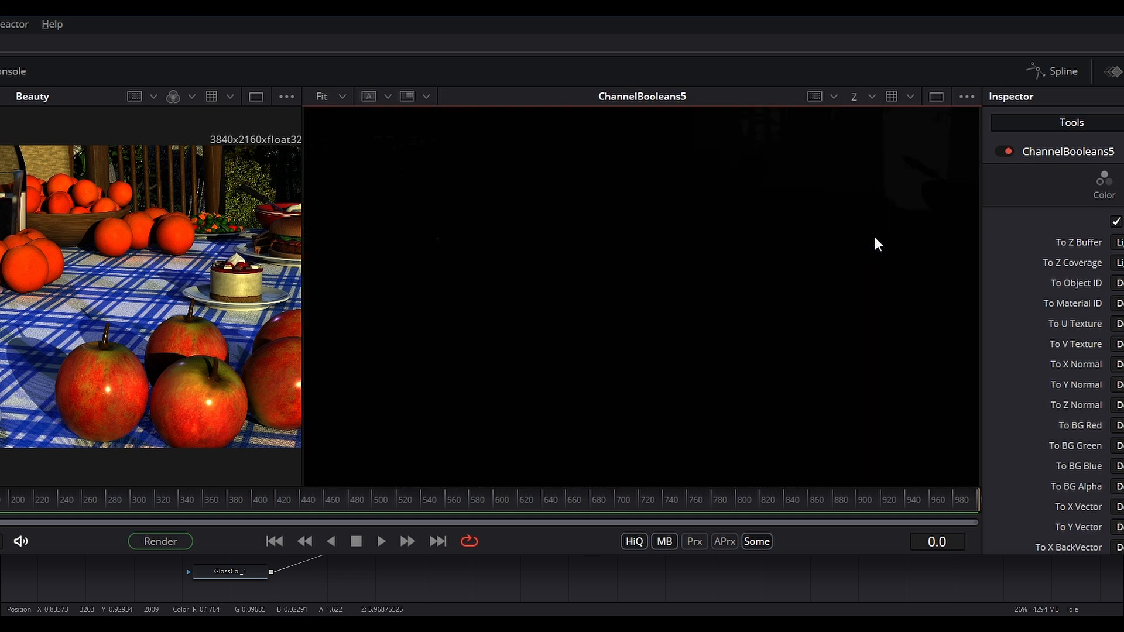
{"action": "left_click", "coordinate": [873, 96]}
{"action": "left_click", "coordinate": [867, 116]}
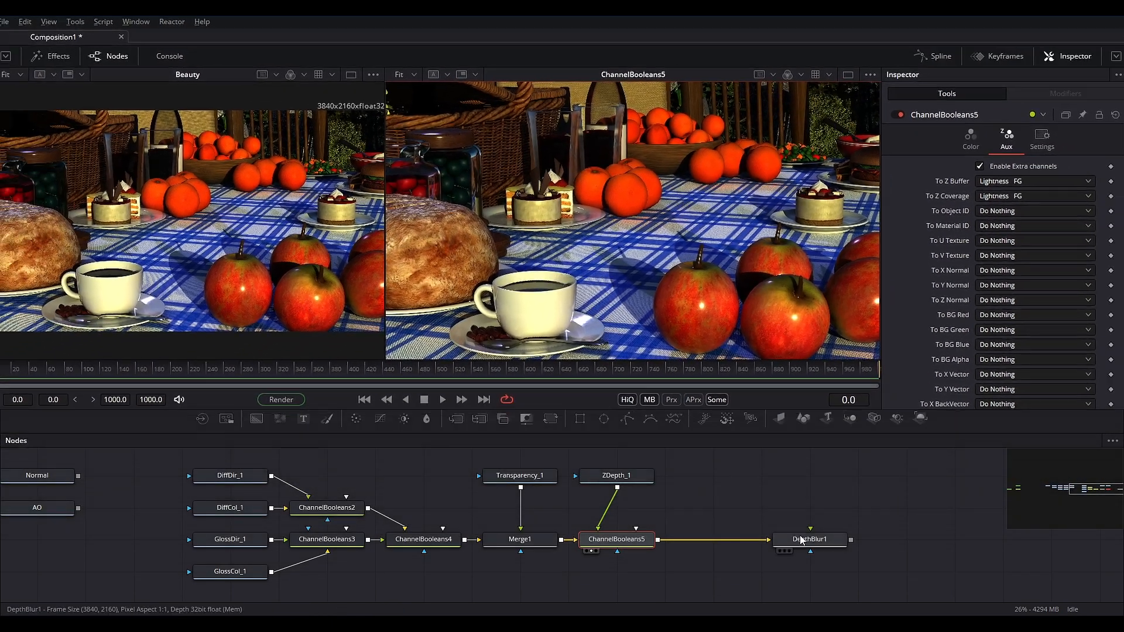
Show DepthBlur1 in the second viewer and sample its focal point on the cake beside the oranges, at about 2.66.
{"action": "left_click", "coordinate": [811, 539]}
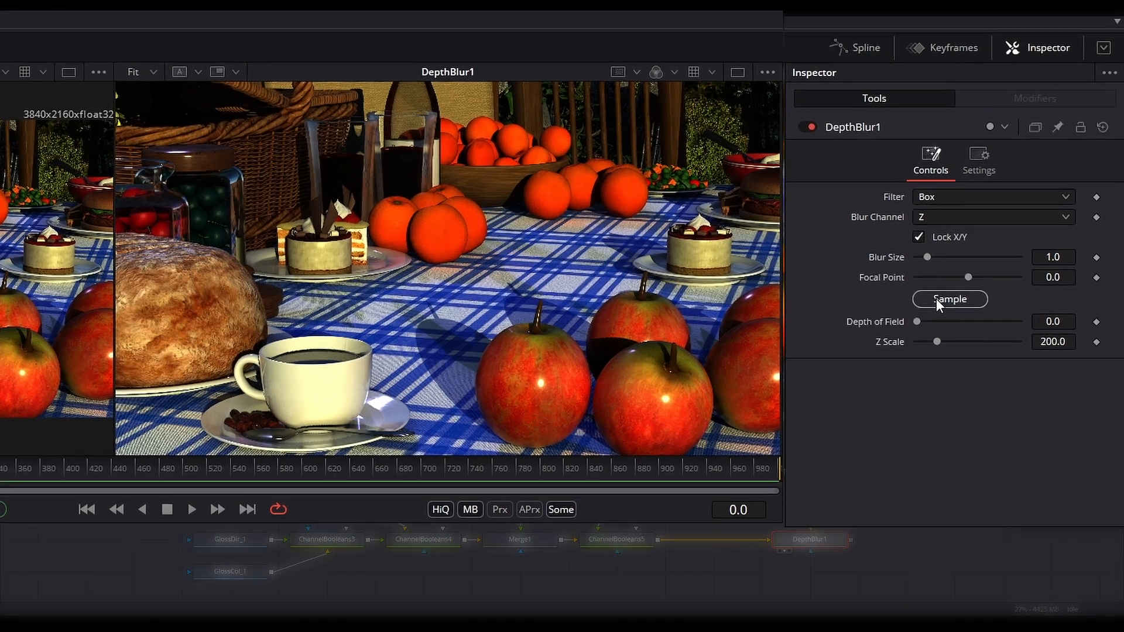
{"action": "left_click_drag", "start_coordinate": [935, 300], "coordinate": [347, 281]}
{"action": "left_click_drag", "start_coordinate": [433, 321], "coordinate": [668, 221]}
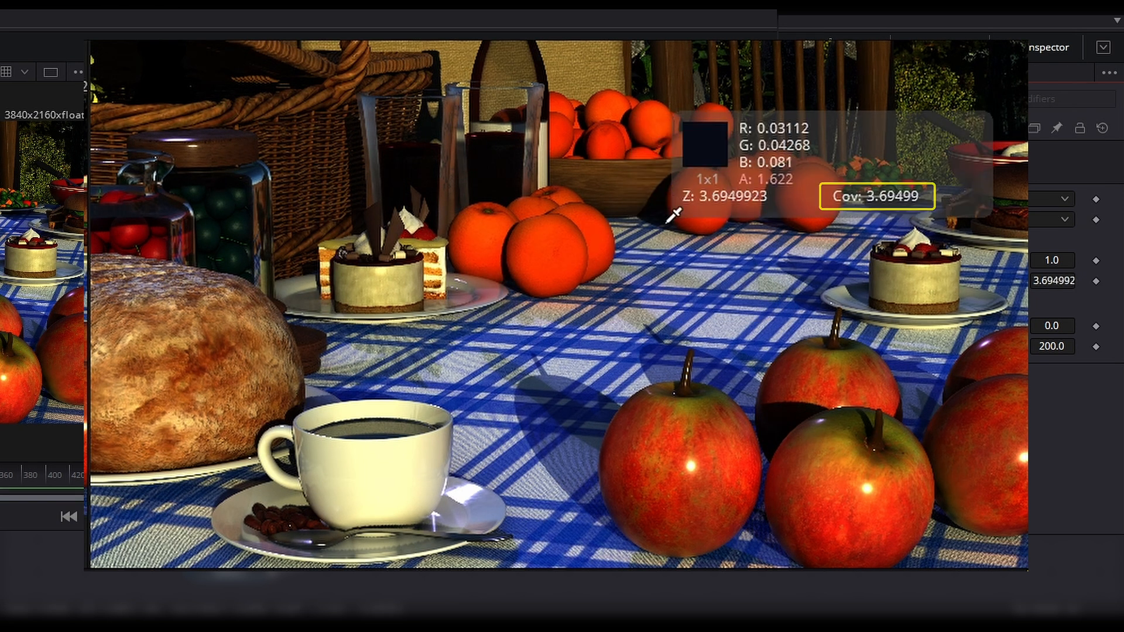
{"action": "left_click_drag", "start_coordinate": [669, 221], "coordinate": [430, 268]}
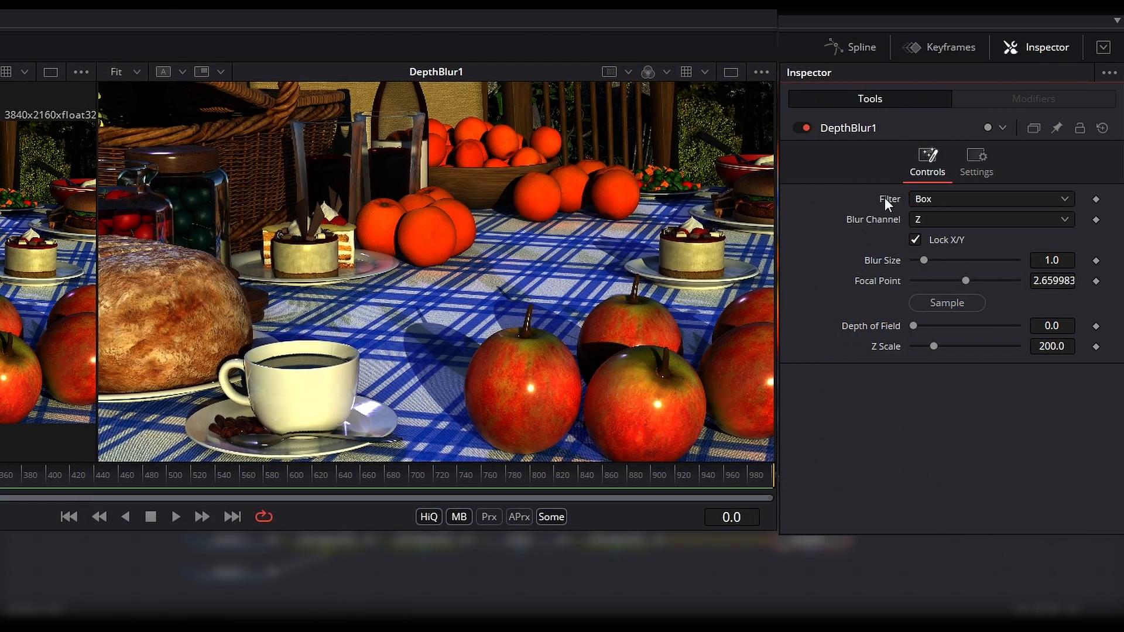
Examine the available Filter and Blur Channel options of DepthBlur1.
{"action": "left_click", "coordinate": [931, 199]}
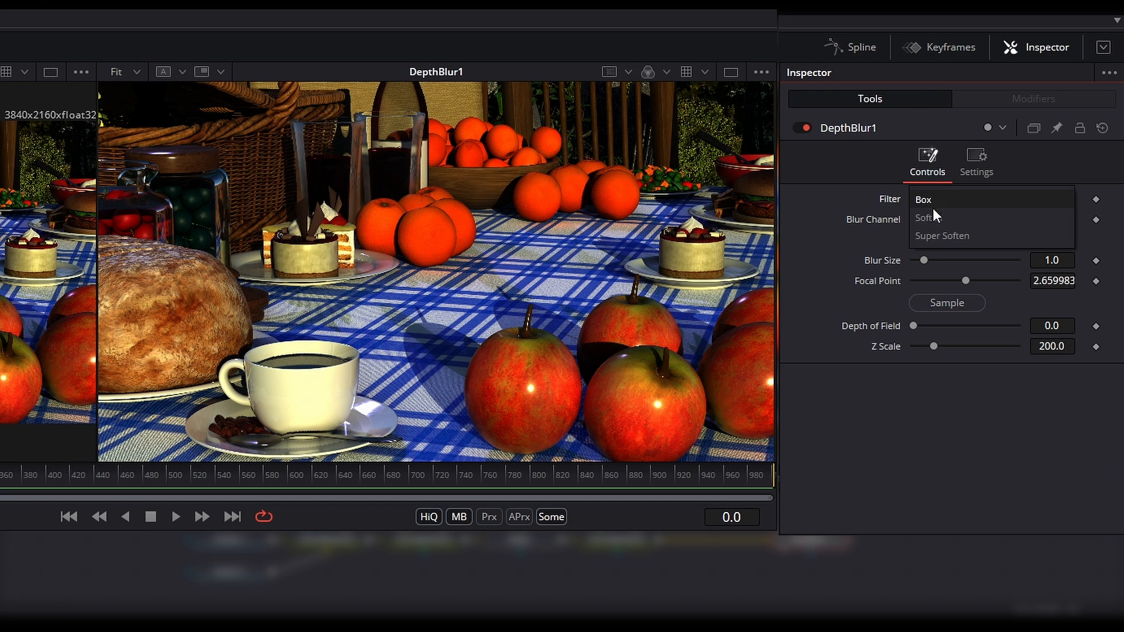
{"action": "left_click", "coordinate": [928, 198]}
{"action": "left_click", "coordinate": [928, 198]}
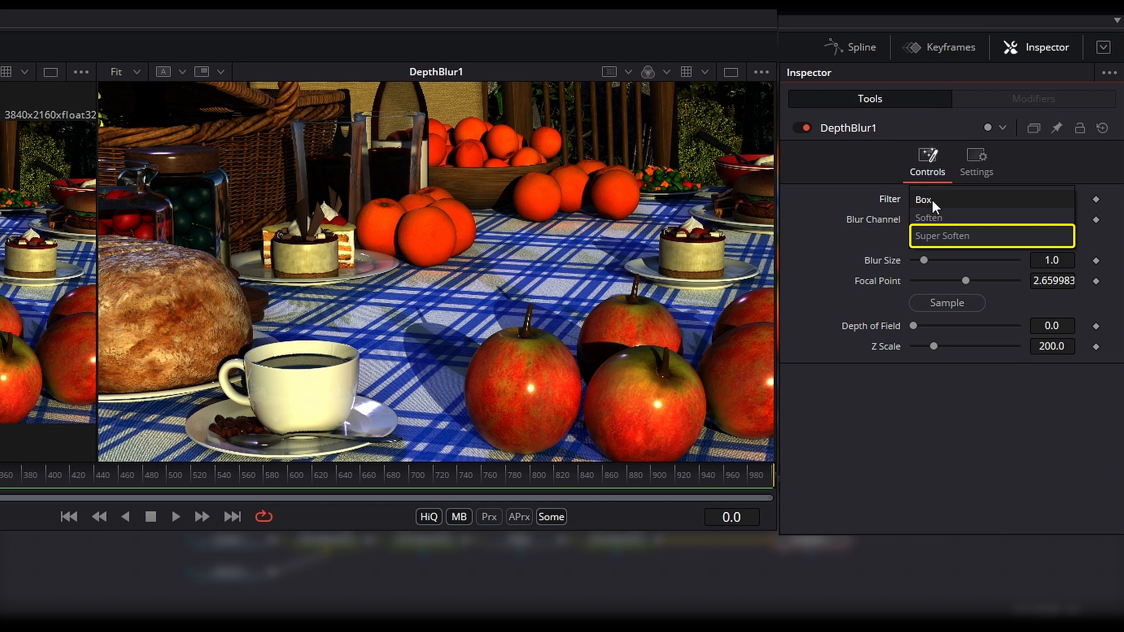
{"action": "left_click", "coordinate": [858, 248]}
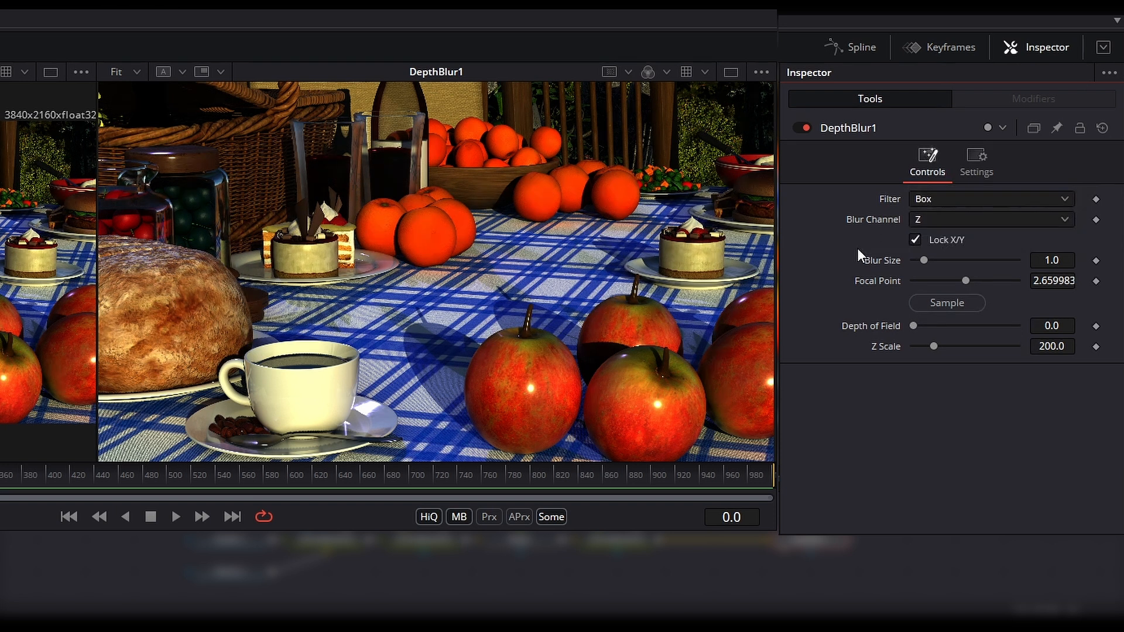
{"action": "left_click", "coordinate": [926, 221]}
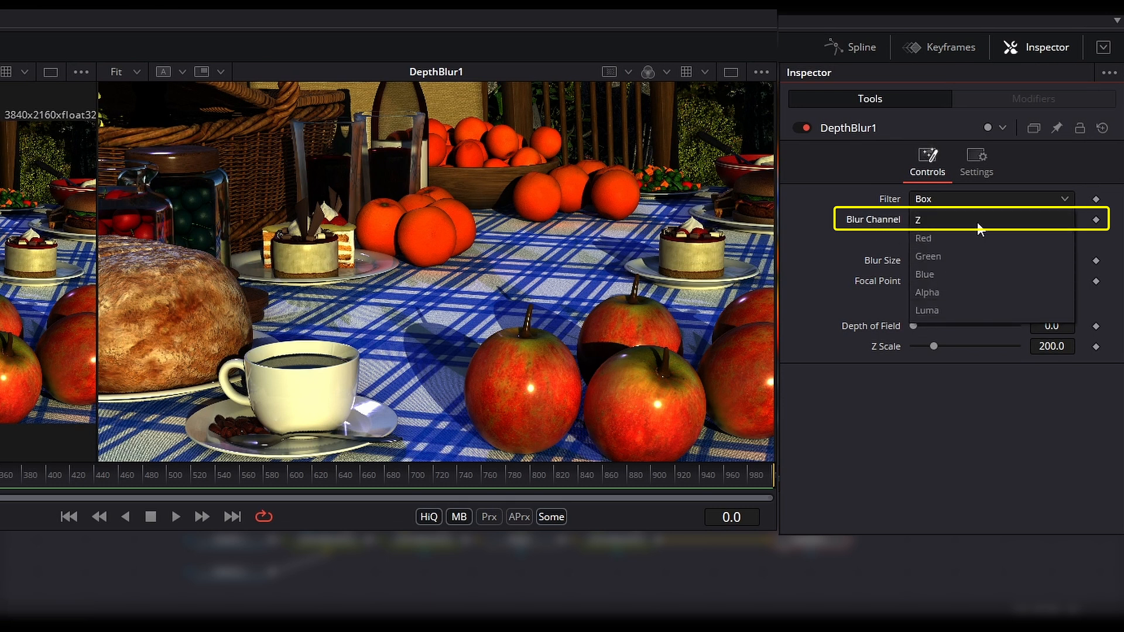
{"action": "left_click", "coordinate": [792, 380]}
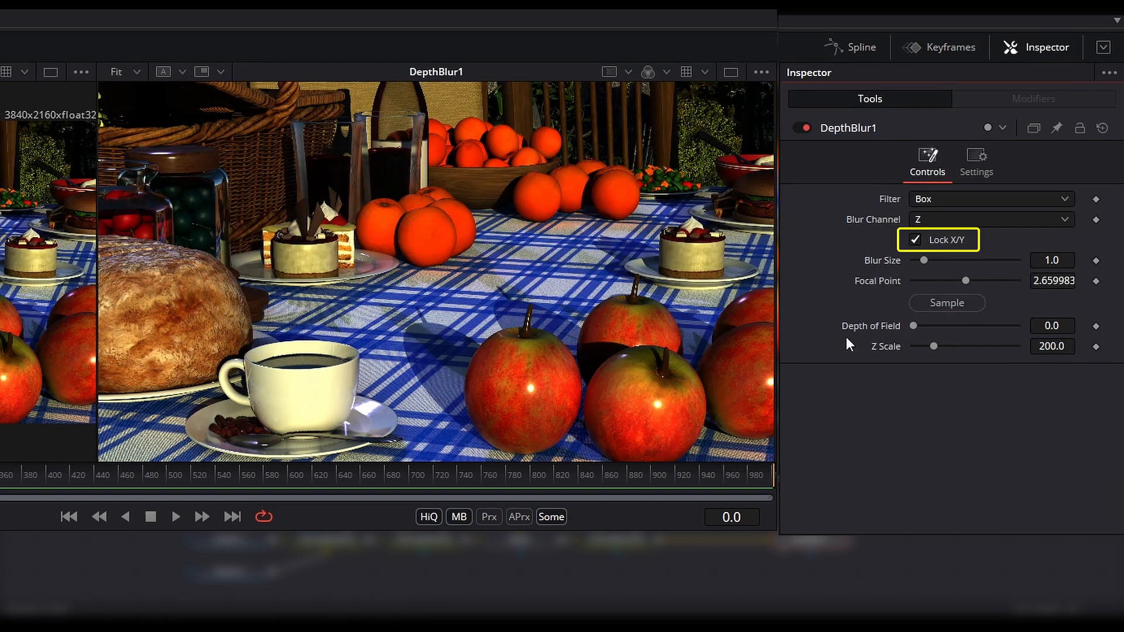
Set DepthBlur1's Blur Size to 10 with X and Y locked together.
{"action": "left_click", "coordinate": [914, 241]}
{"action": "left_click", "coordinate": [914, 241]}
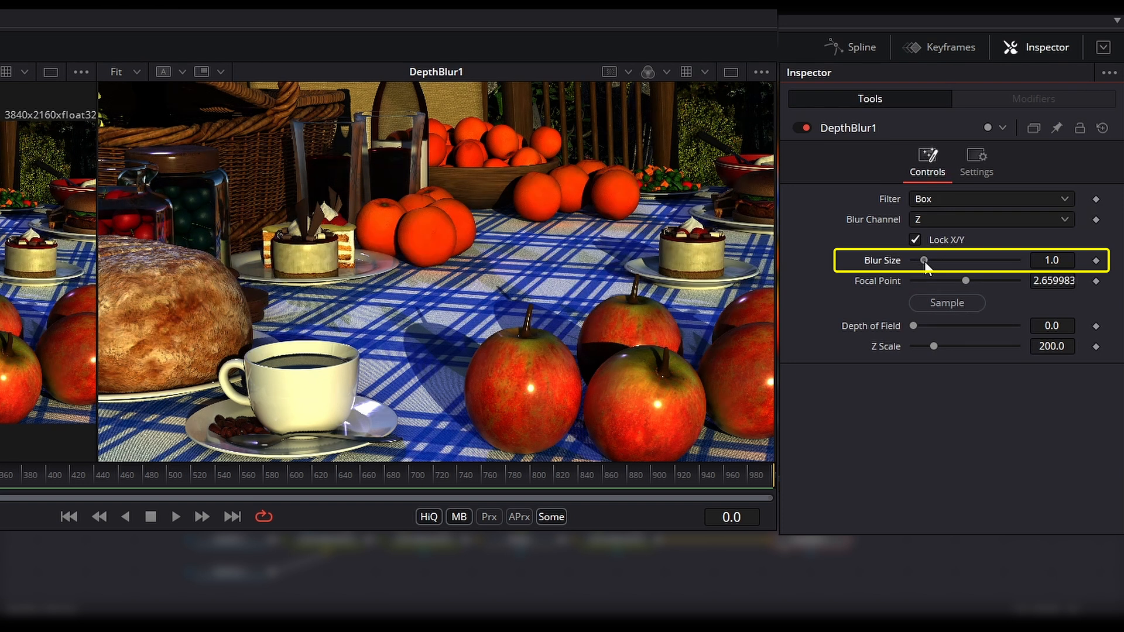
{"action": "left_click_drag", "start_coordinate": [924, 262], "coordinate": [1018, 261]}
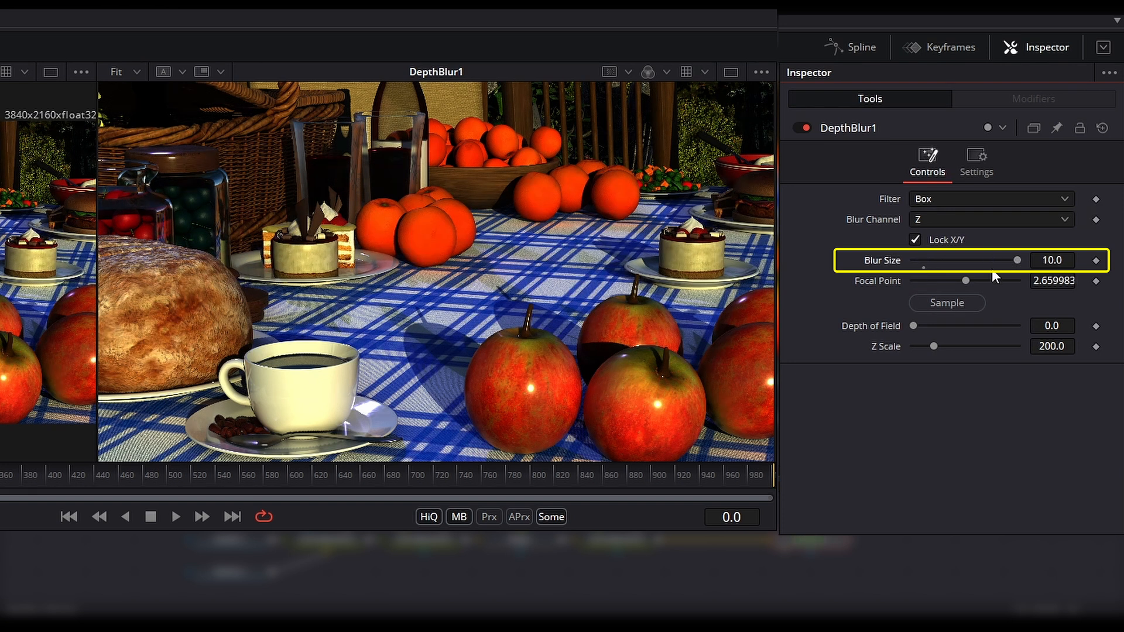
Try separate X and Y blur sizes on DepthBlur1 with Y Blur Size at 3.31, and lock X/Y again.
{"action": "left_click", "coordinate": [916, 244]}
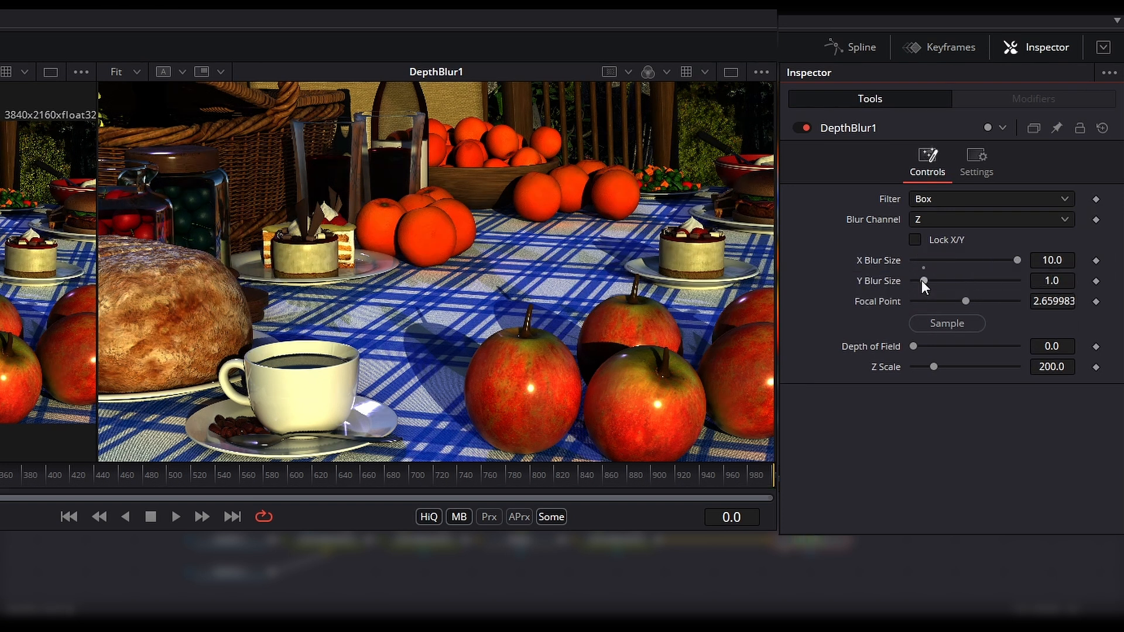
{"action": "left_click_drag", "start_coordinate": [923, 281], "coordinate": [947, 281]}
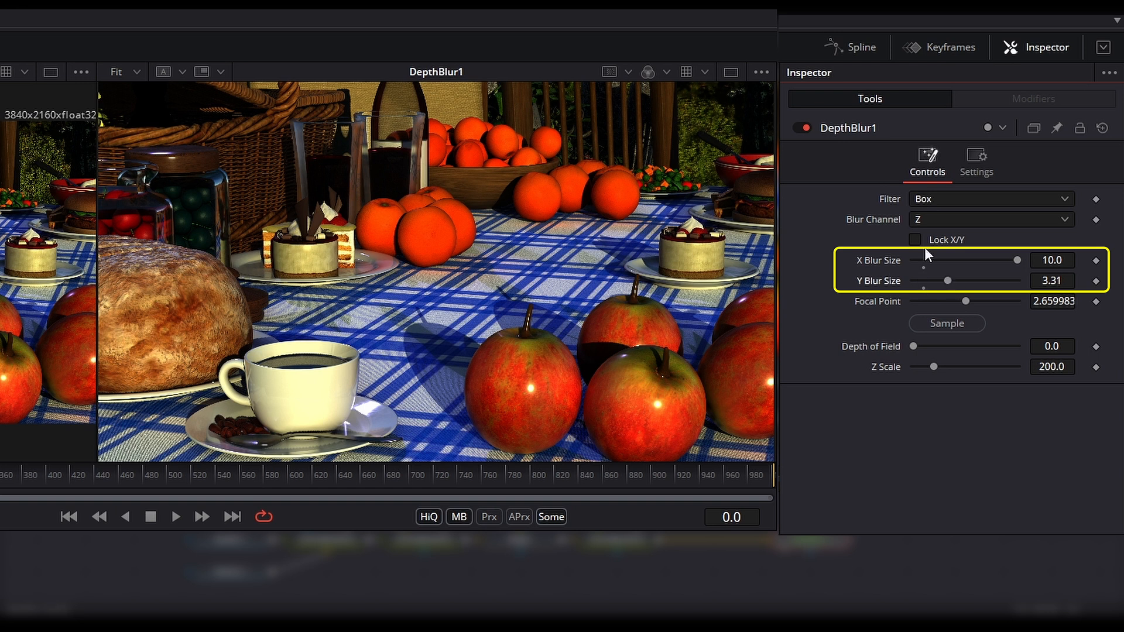
{"action": "left_click", "coordinate": [915, 239]}
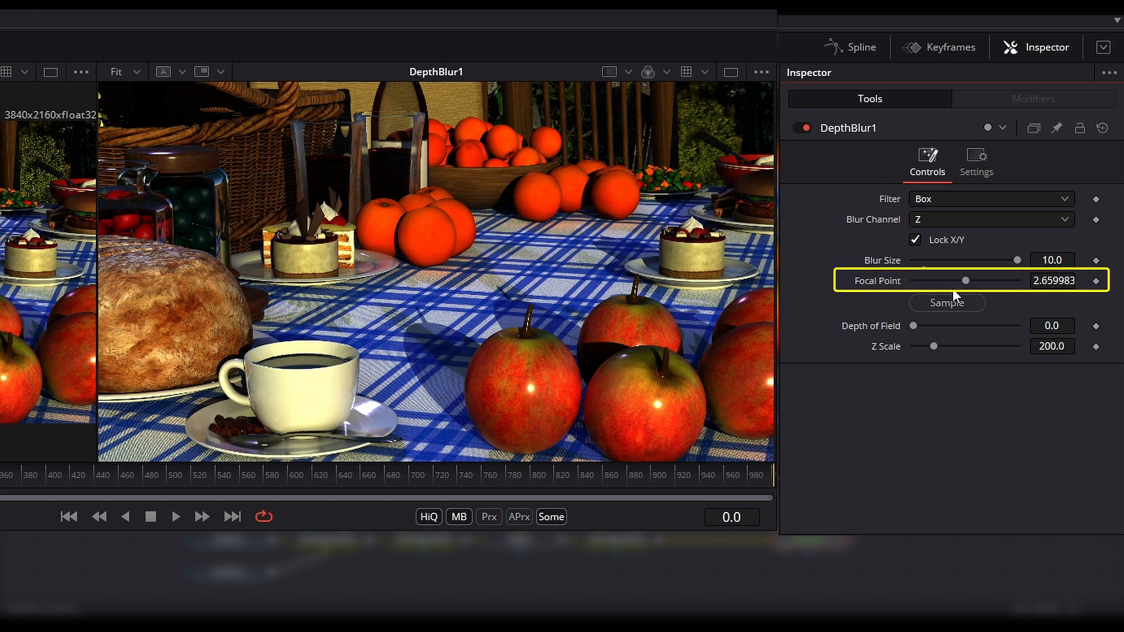
Resample the focal point on the cake beside the oranges, at about 2.63, and set Depth of Field and Z Scale to 1.
{"action": "left_click_drag", "start_coordinate": [966, 282], "coordinate": [328, 245]}
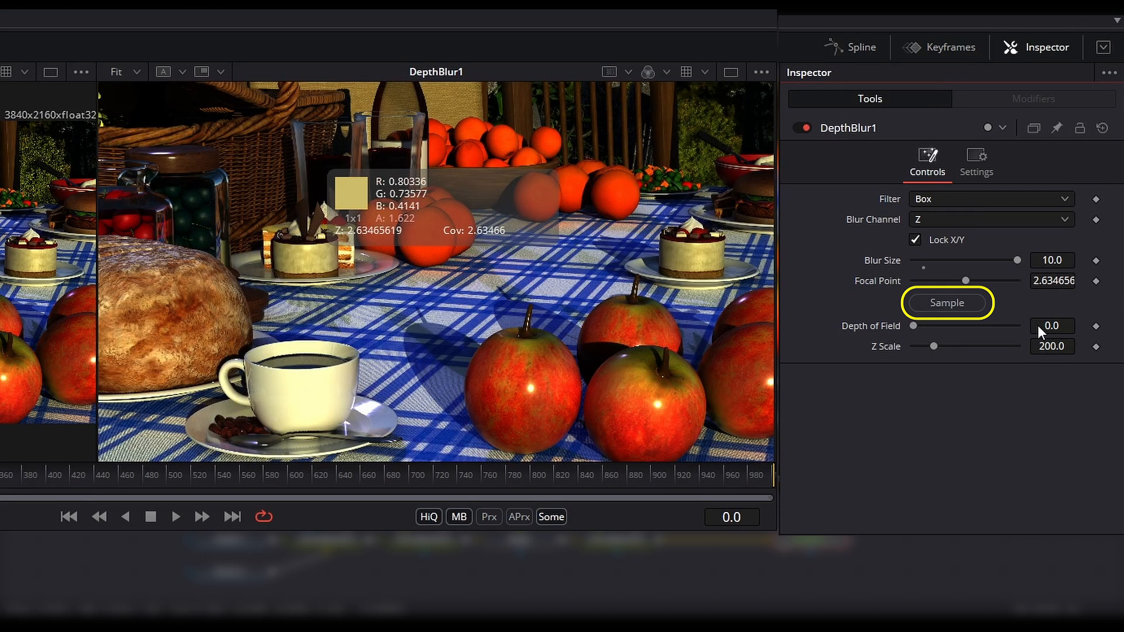
{"action": "left_click_drag", "start_coordinate": [329, 245], "coordinate": [332, 246]}
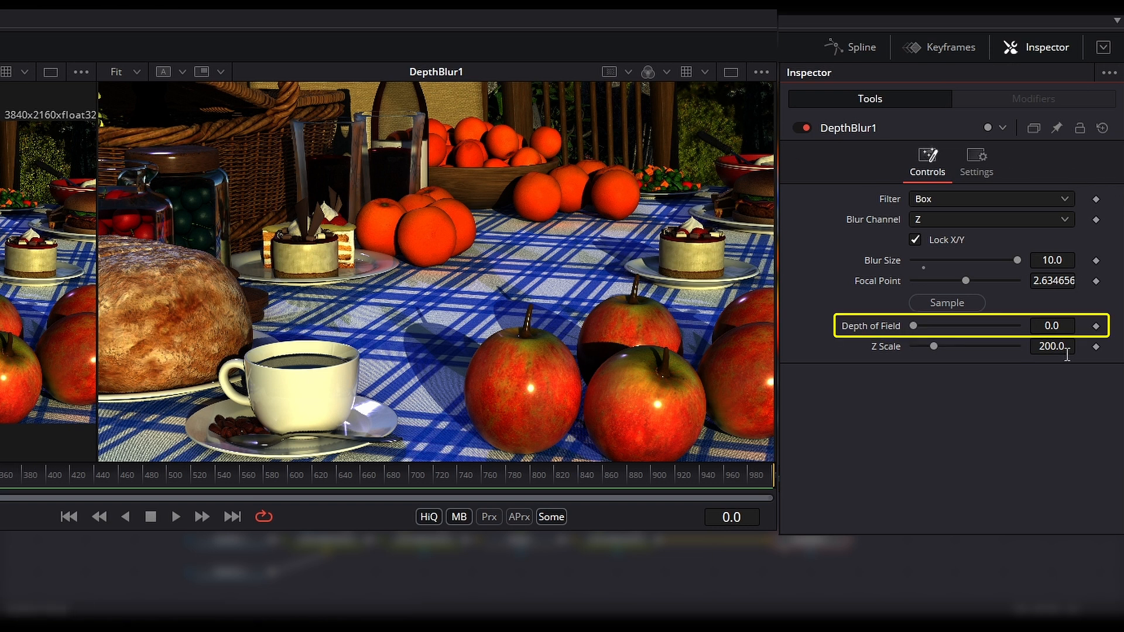
{"action": "left_click", "coordinate": [1048, 323]}
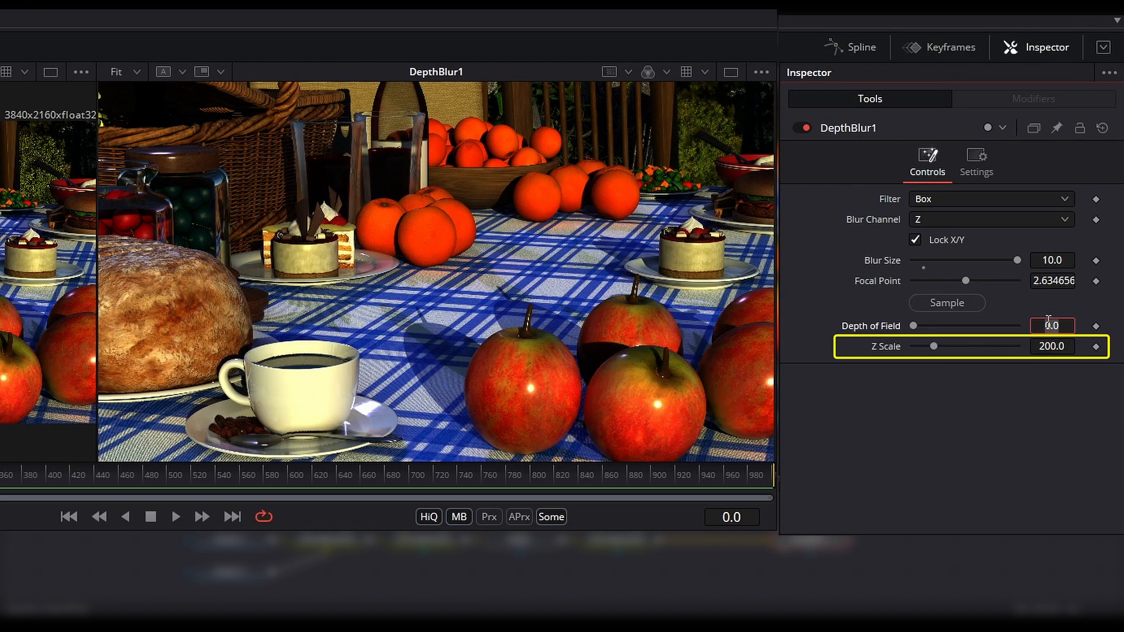
{"action": "type", "text": "1"}
{"action": "key", "text": "Tab"}
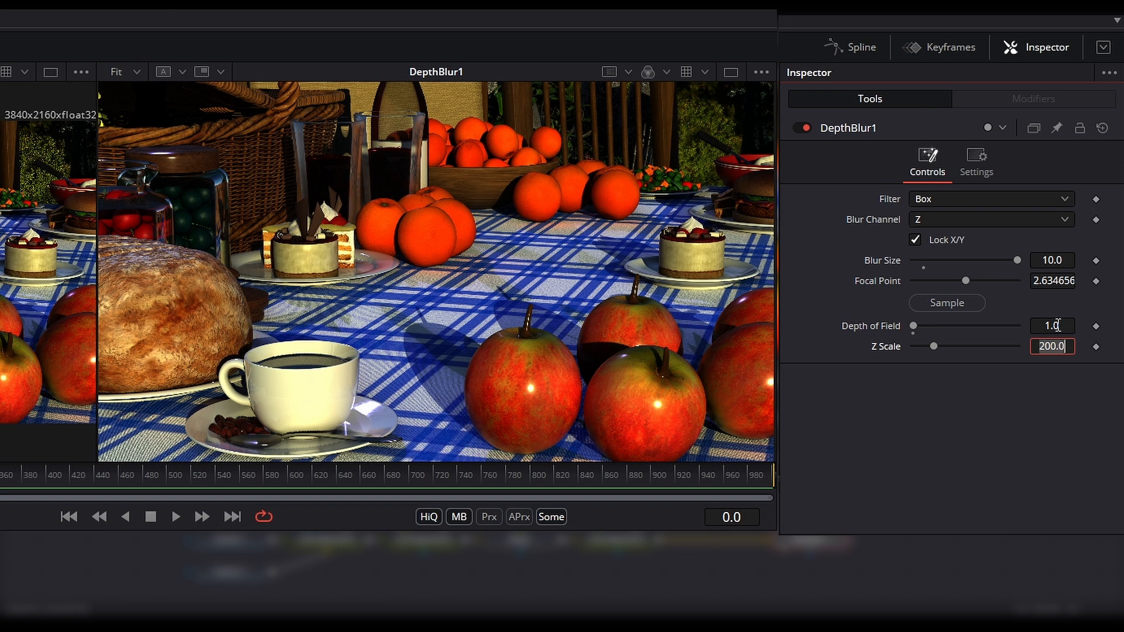
{"action": "type", "text": "1"}
{"action": "key", "text": "Tab"}
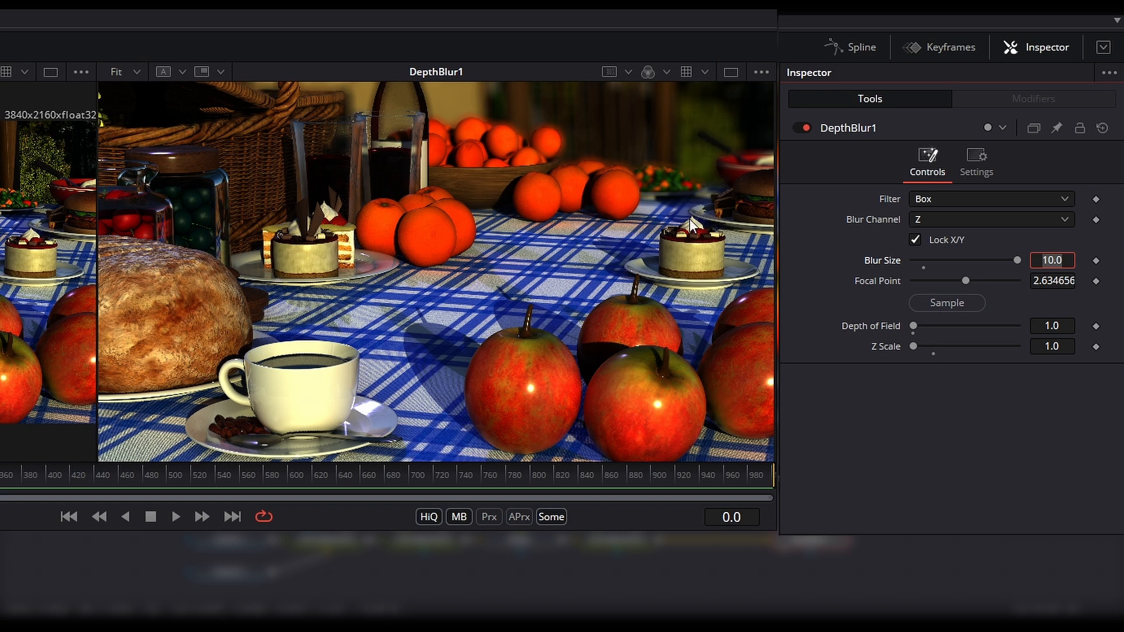
Set DepthBlur1's Depth of Field to 0.1.
{"action": "left_click", "coordinate": [1046, 326]}
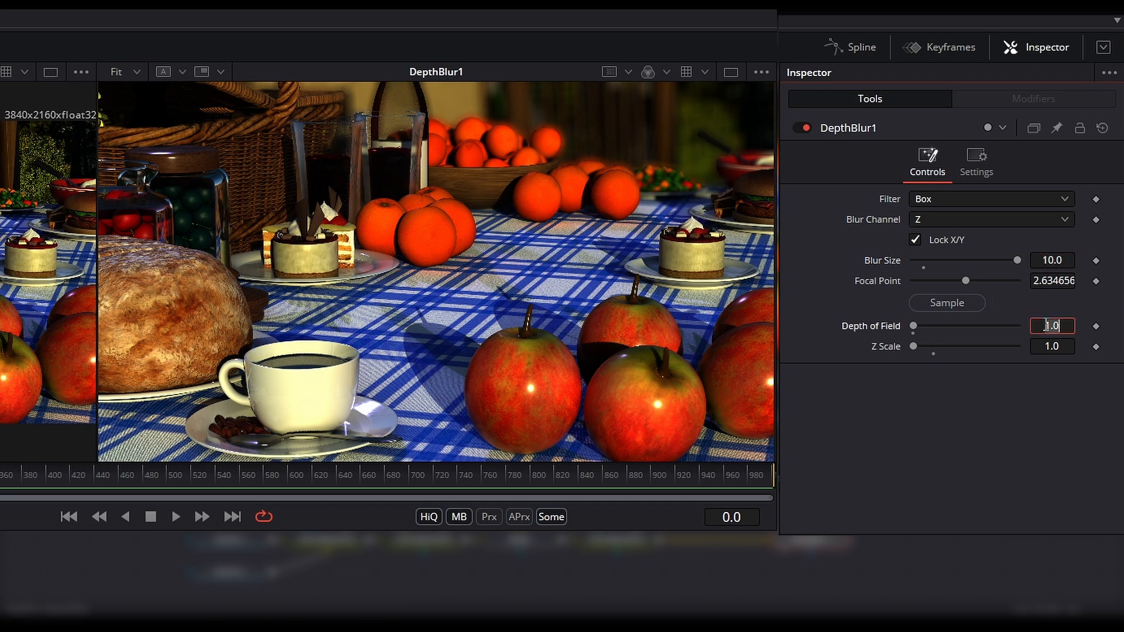
{"action": "type", "text": ".1"}
{"action": "key", "text": "Tab"}
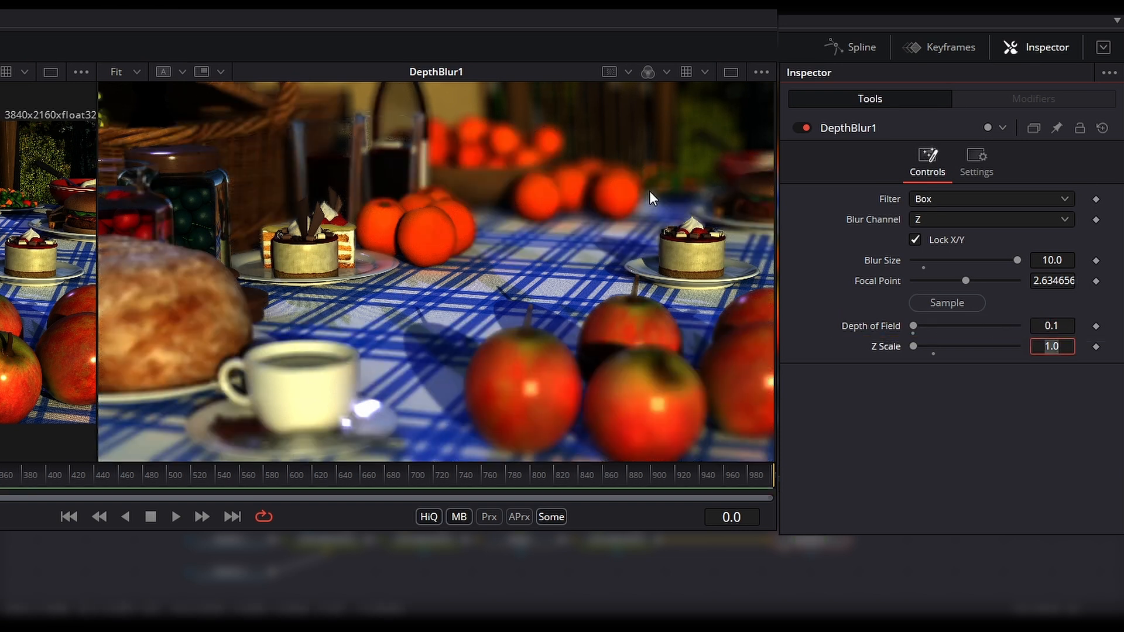
Sample DepthBlur1's focal point on the oranges, at about 3.48, and move it to the coffee cup in the foreground.
{"action": "left_click", "coordinate": [937, 302]}
{"action": "left_click_drag", "start_coordinate": [903, 303], "coordinate": [317, 371]}
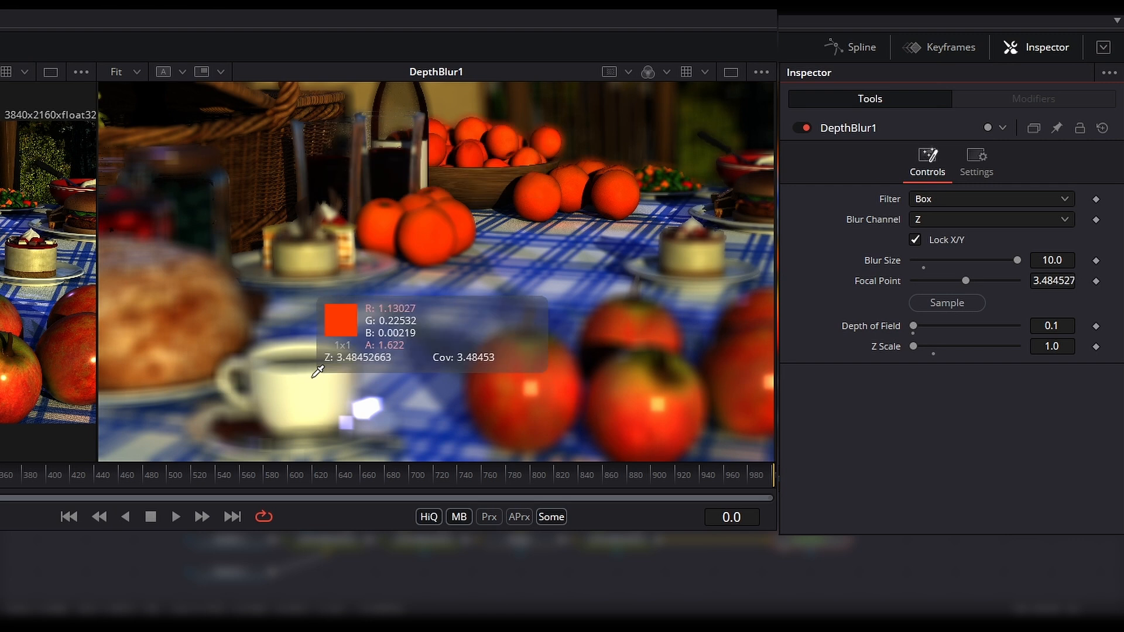
{"action": "left_click_drag", "start_coordinate": [317, 371], "coordinate": [450, 370]}
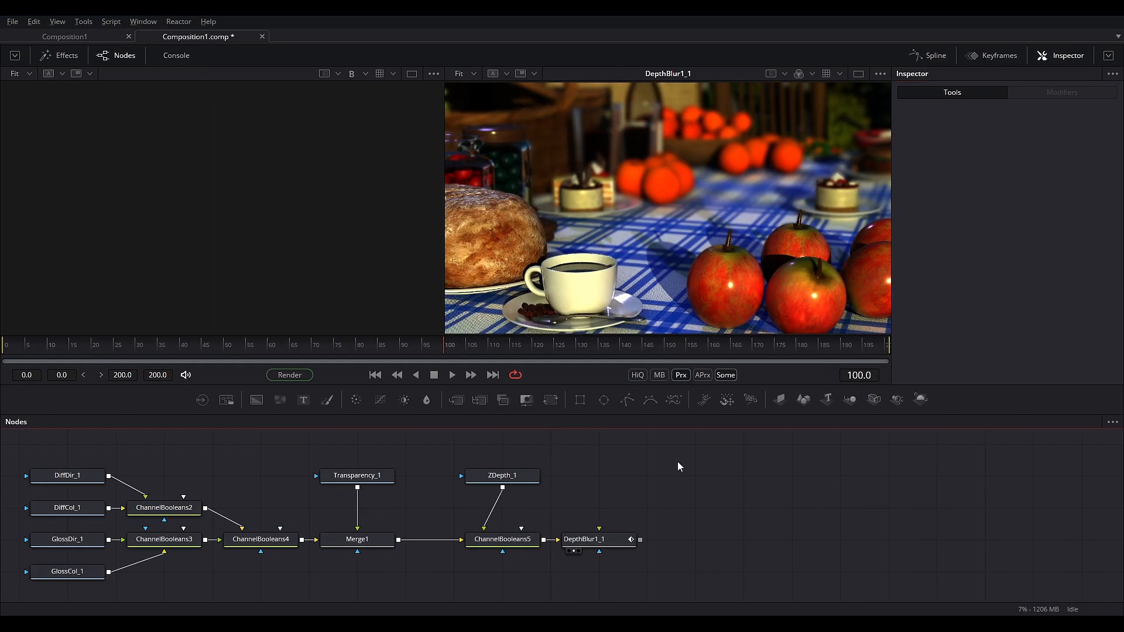
Paste the Position_1 loader into the node graph above DepthBlur1_1 and show it in the first viewer.
{"action": "key", "text": "ctrl+v"}
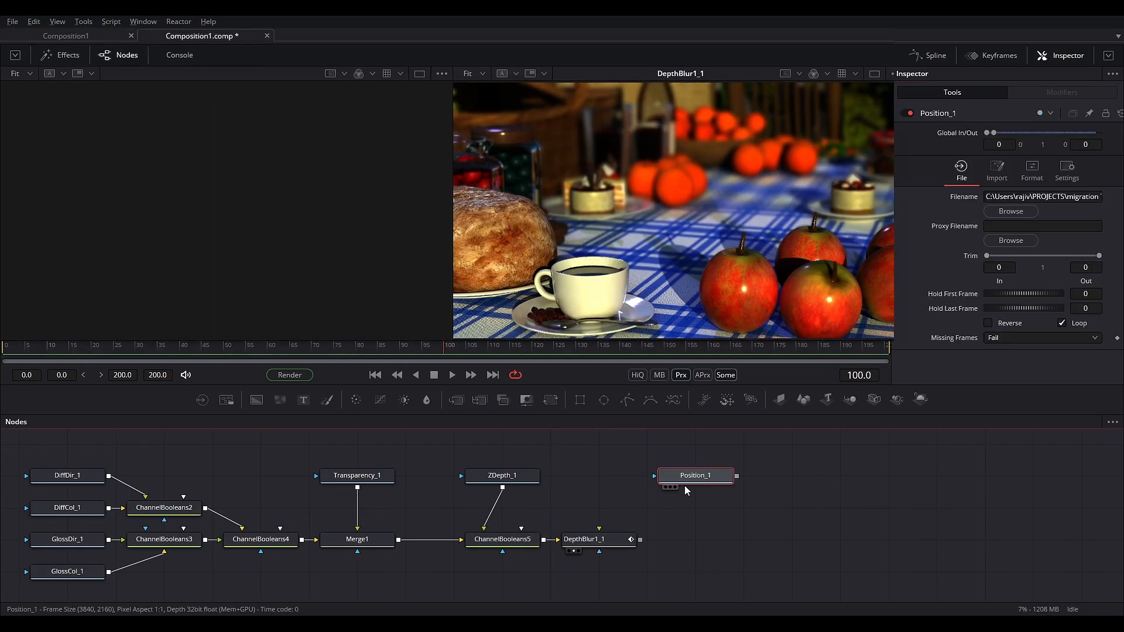
{"action": "key", "text": "1"}
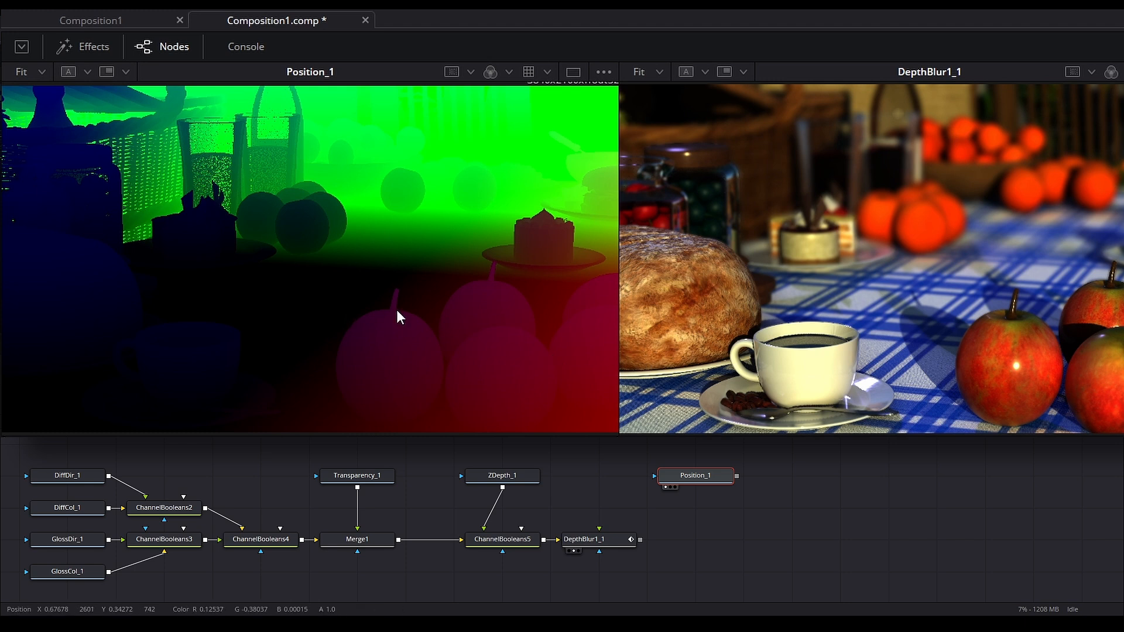
Inspect the Red, Green and Blue channels of Position_1 in the first viewer and return the viewer to color.
{"action": "left_click", "coordinate": [508, 72]}
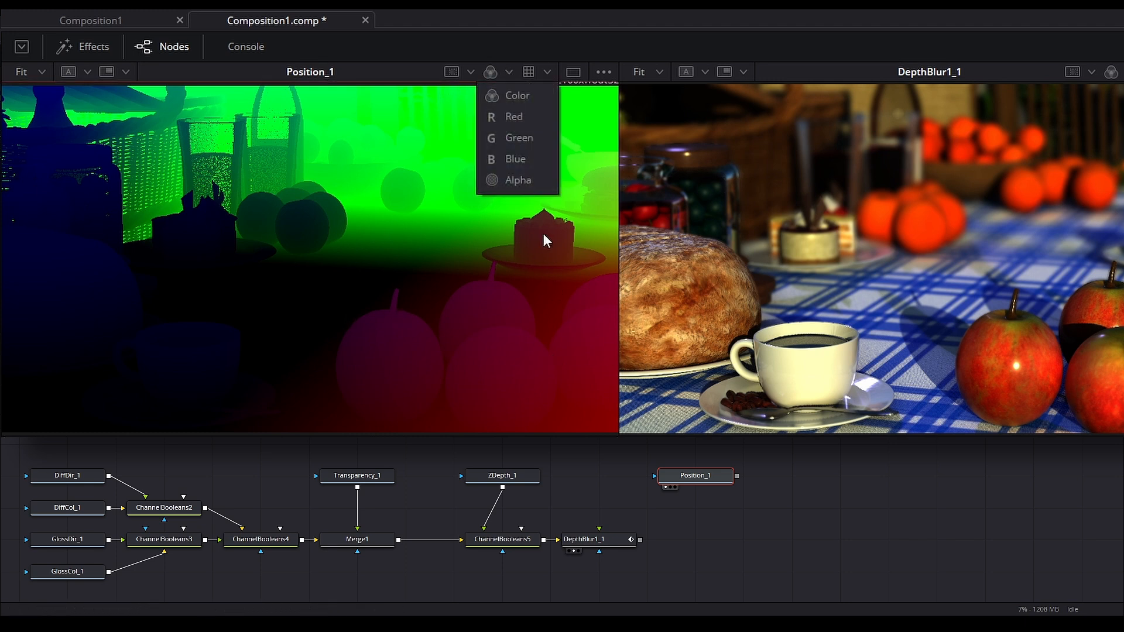
{"action": "left_click", "coordinate": [516, 115]}
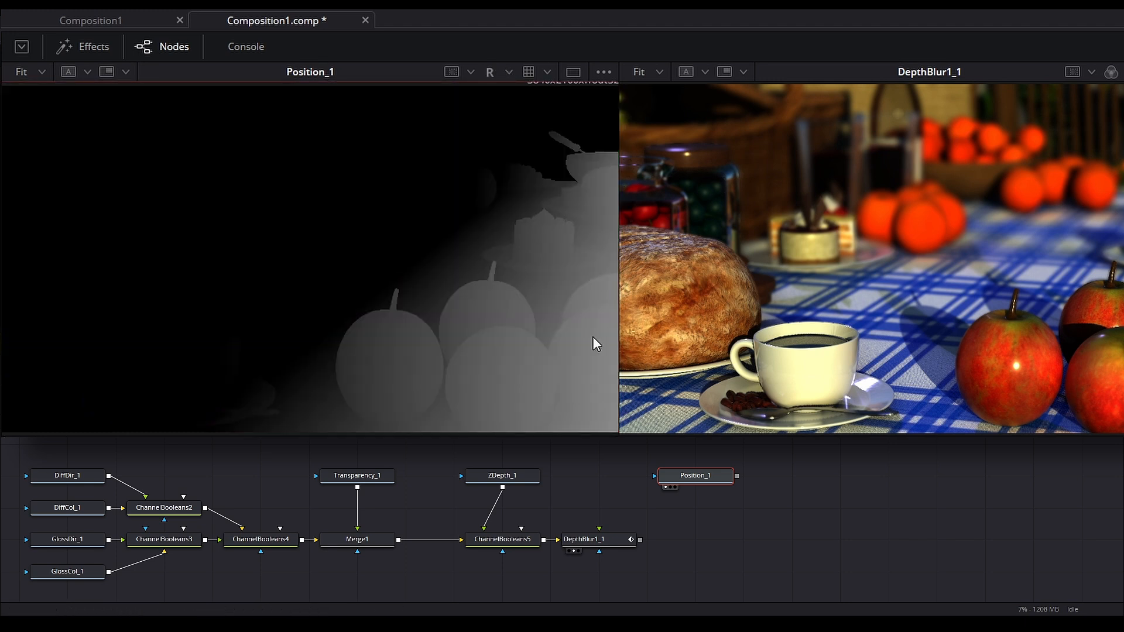
{"action": "left_click", "coordinate": [509, 70]}
{"action": "left_click", "coordinate": [515, 138]}
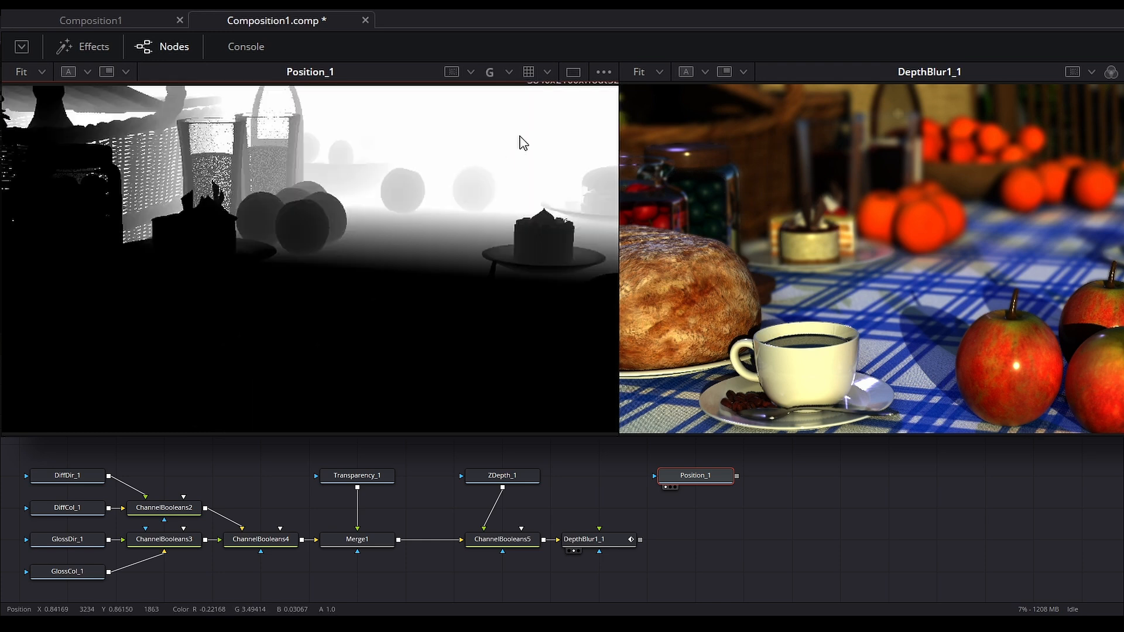
{"action": "left_click", "coordinate": [509, 71]}
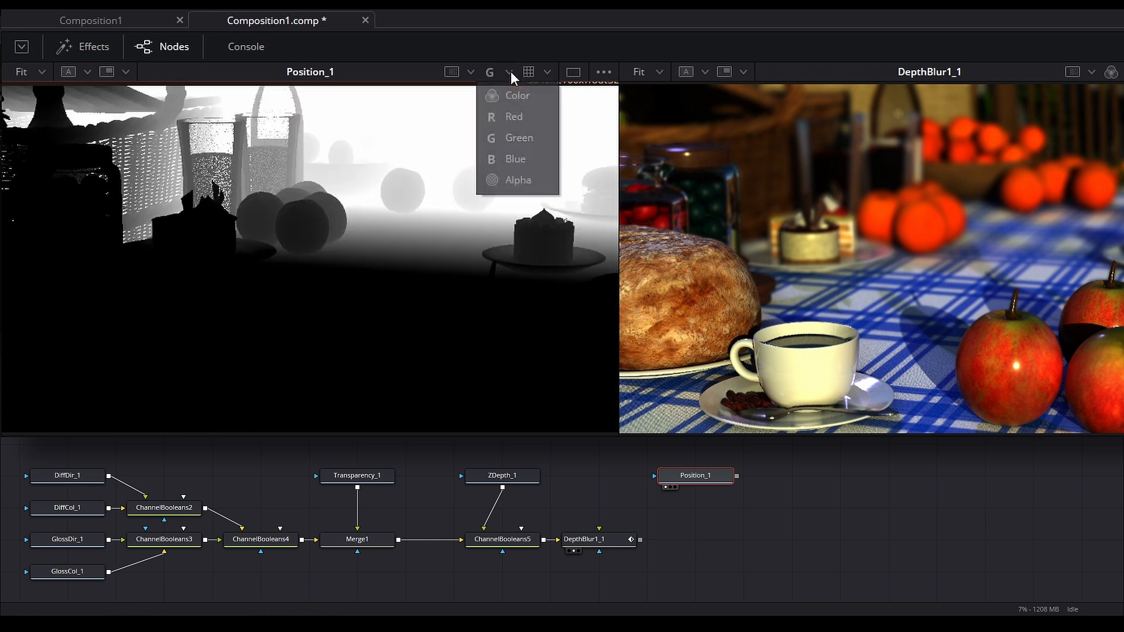
{"action": "left_click", "coordinate": [511, 163]}
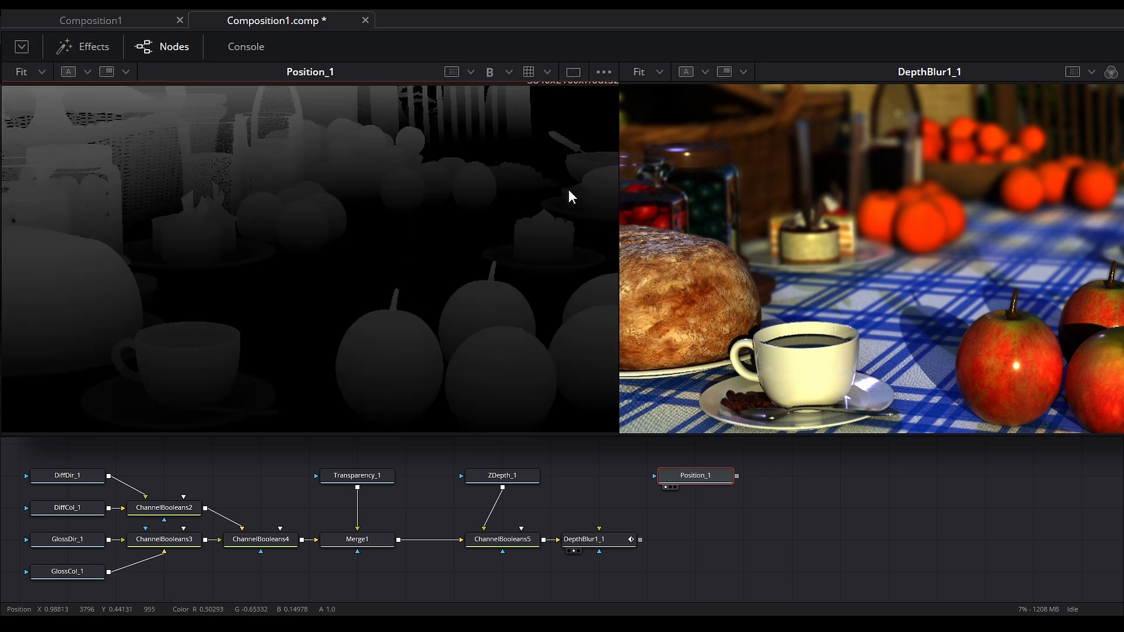
{"action": "left_click", "coordinate": [509, 72]}
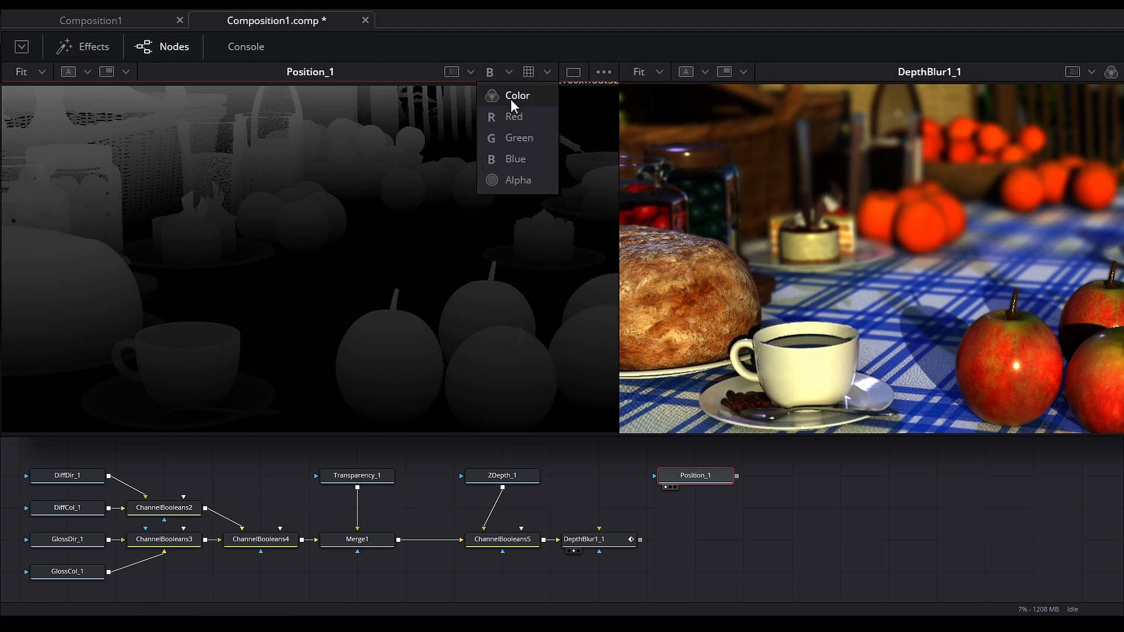
{"action": "left_click", "coordinate": [511, 100]}
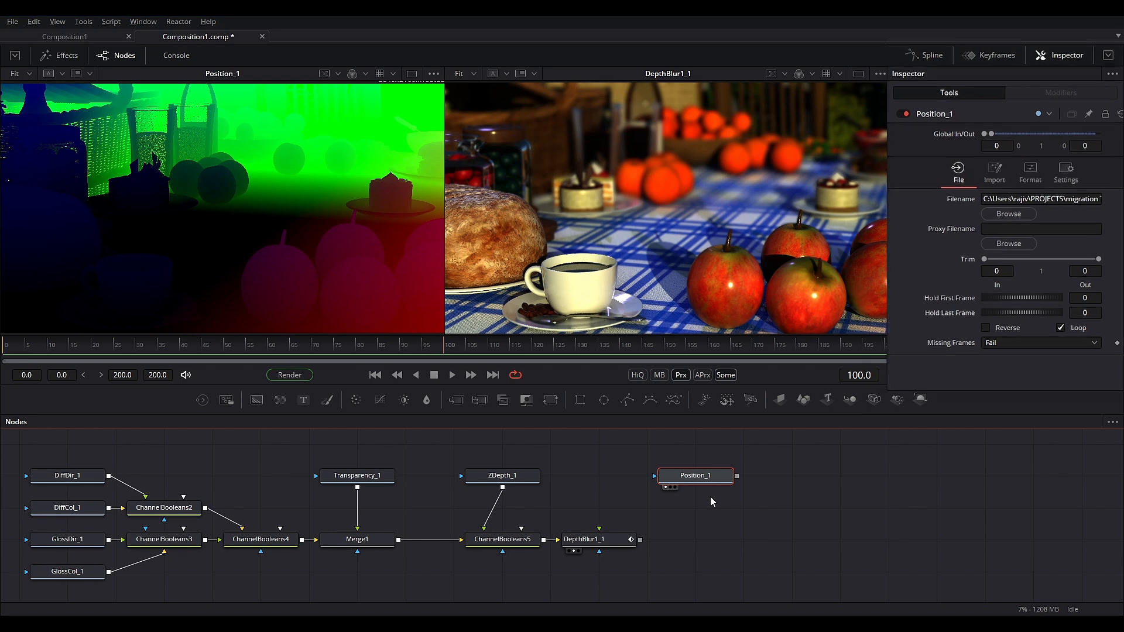
Assign Position.X, Position.Y and Position.Z to the X, Y and Z Position channels of Position_1's OpenEXR format.
{"action": "left_click", "coordinate": [1031, 170]}
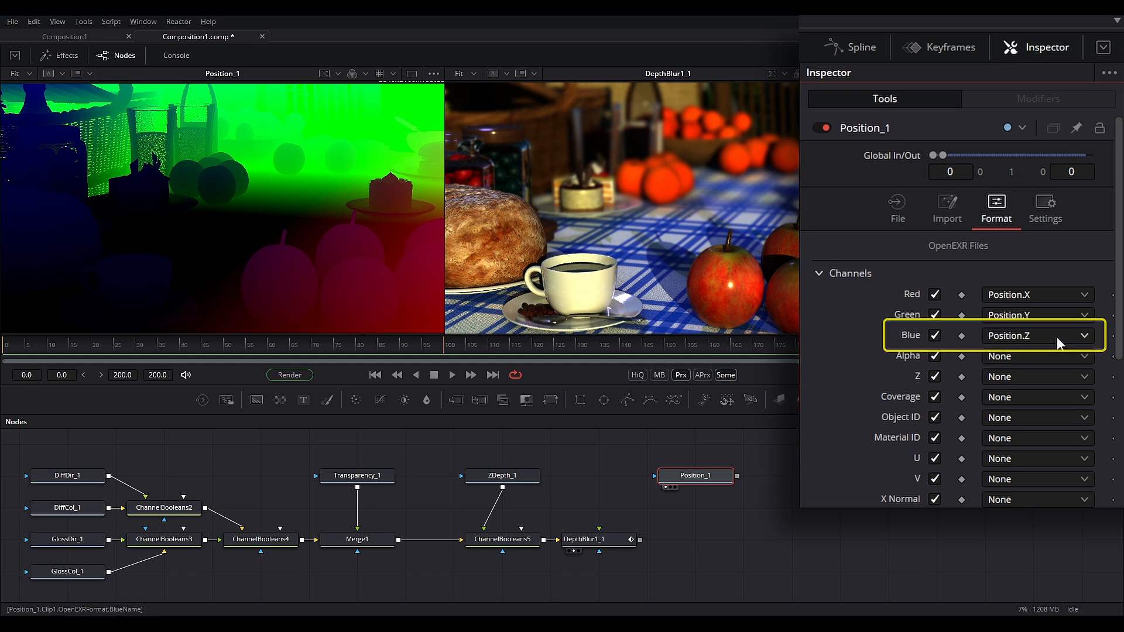
{"action": "scroll", "coordinate": [966, 381], "scroll_direction": "down", "scroll_amount": 5}
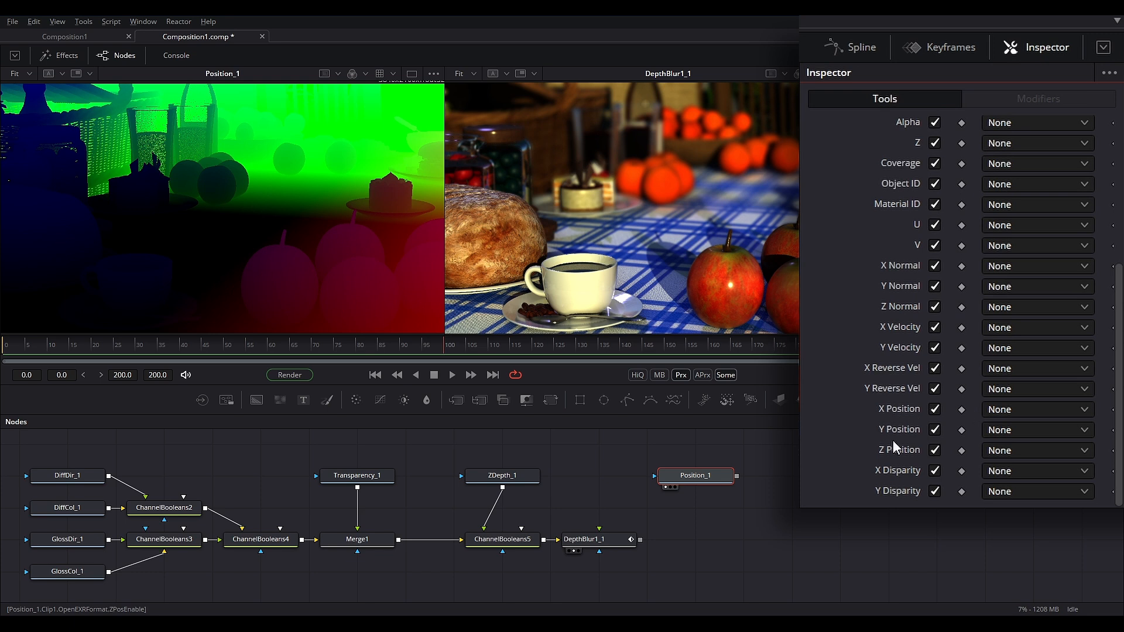
{"action": "left_click", "coordinate": [1030, 409]}
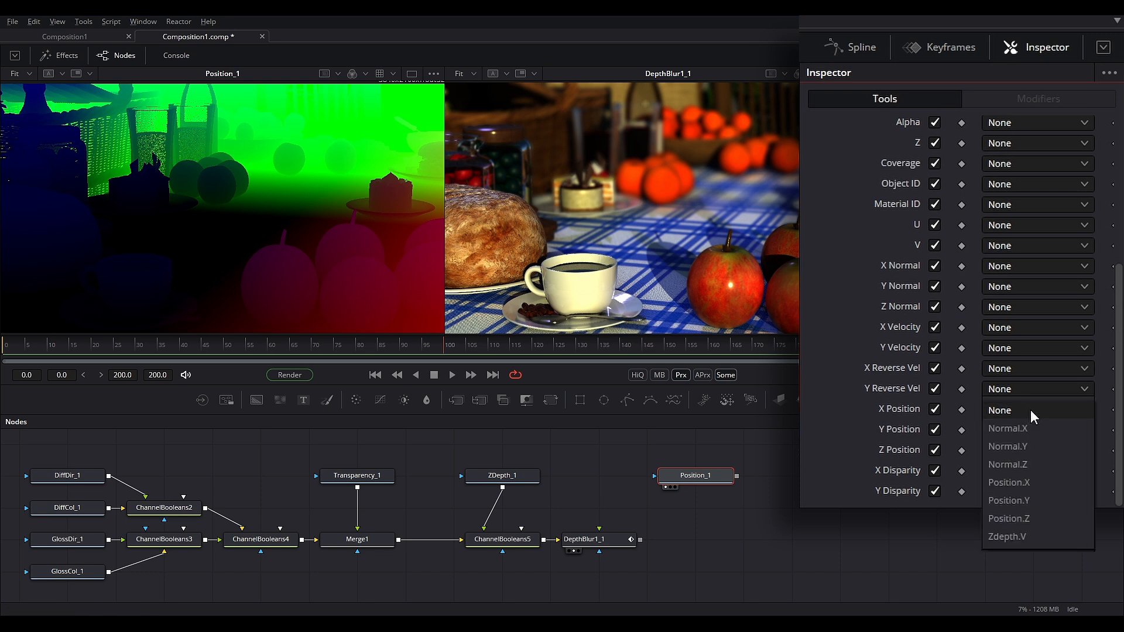
{"action": "left_click", "coordinate": [1013, 482]}
{"action": "left_click", "coordinate": [1003, 432]}
{"action": "left_click", "coordinate": [1013, 520]}
{"action": "left_click", "coordinate": [1012, 451]}
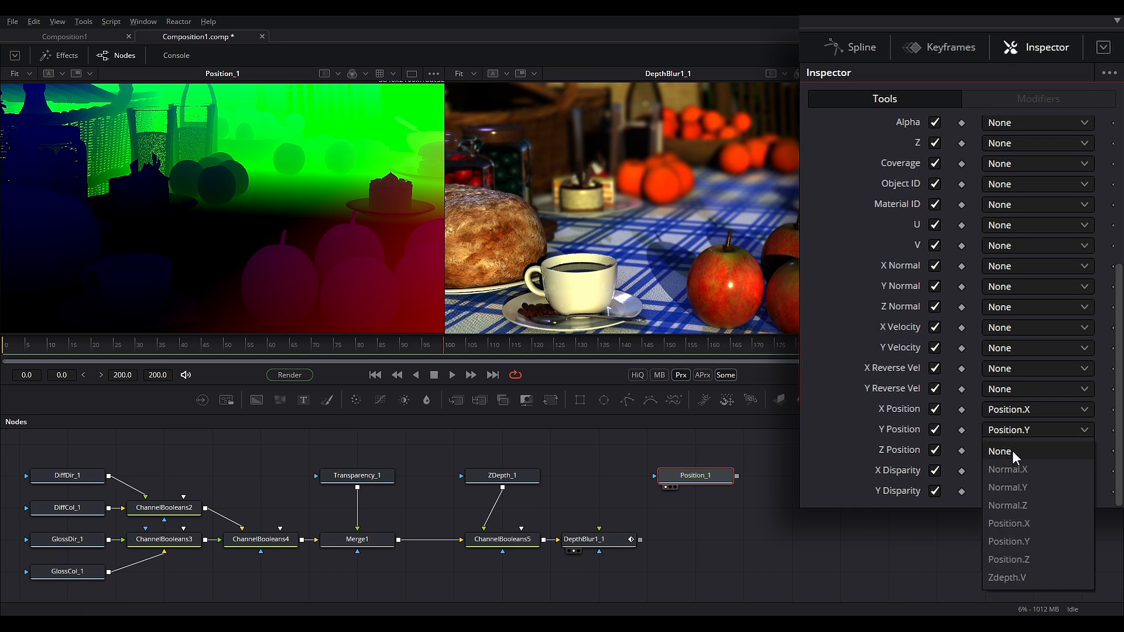
{"action": "left_click", "coordinate": [1013, 559]}
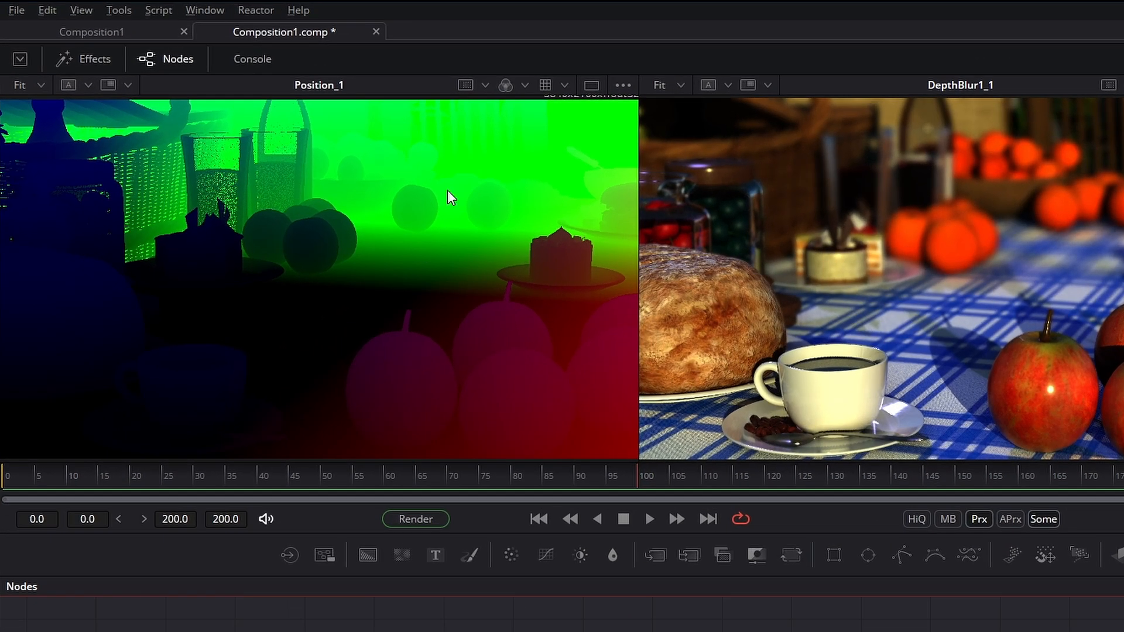
Examine the PosX, PosY and PosZ channels of Position_1 in the first viewer, ending on PosZ.
{"action": "left_click", "coordinate": [520, 85]}
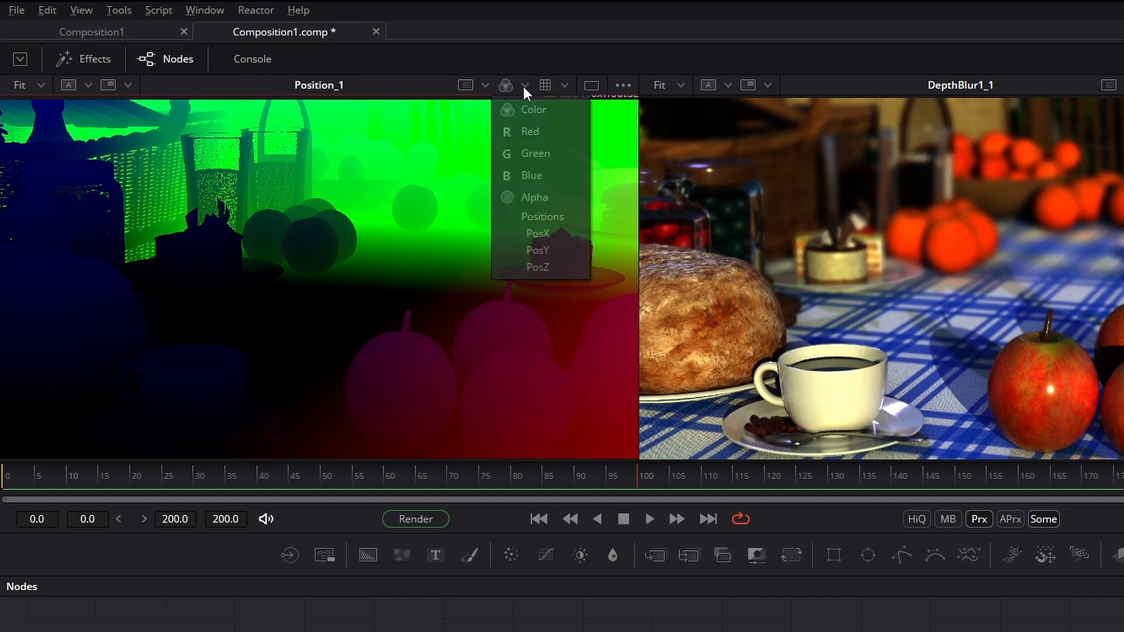
{"action": "left_click", "coordinate": [534, 232]}
{"action": "left_click", "coordinate": [523, 85]}
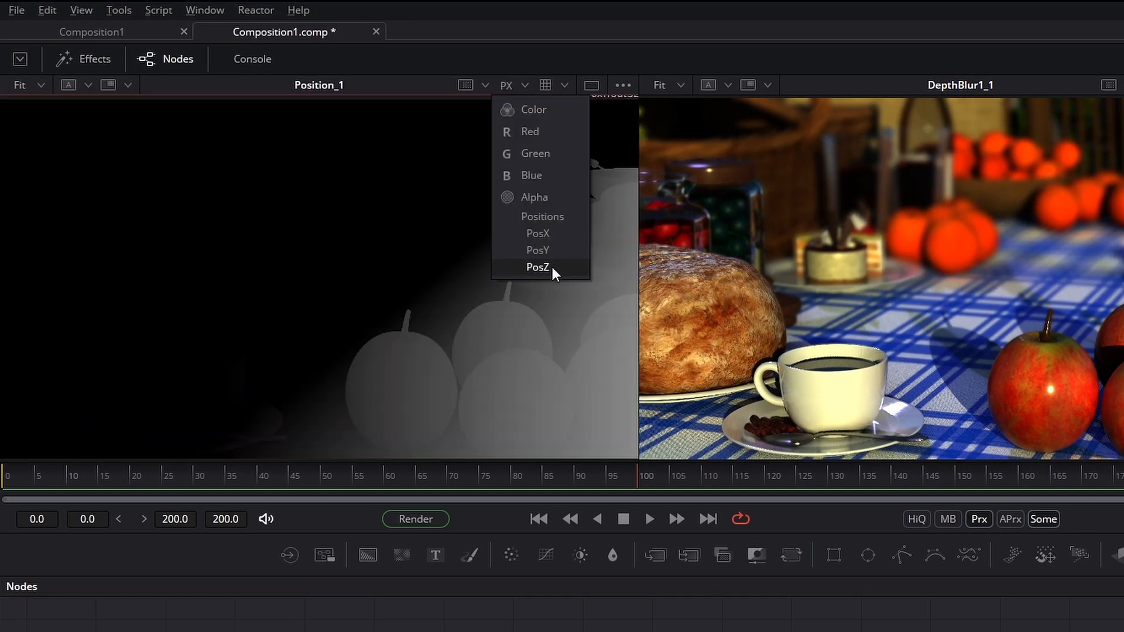
{"action": "left_click", "coordinate": [553, 251]}
{"action": "left_click", "coordinate": [522, 85]}
{"action": "left_click", "coordinate": [530, 265]}
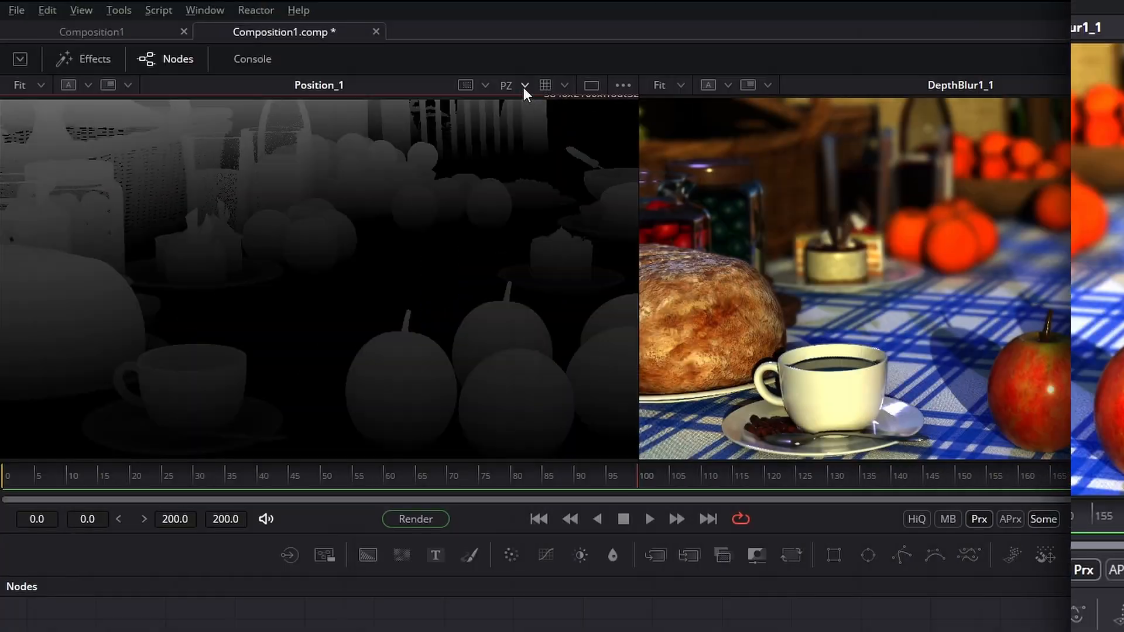
{"action": "left_click", "coordinate": [523, 86]}
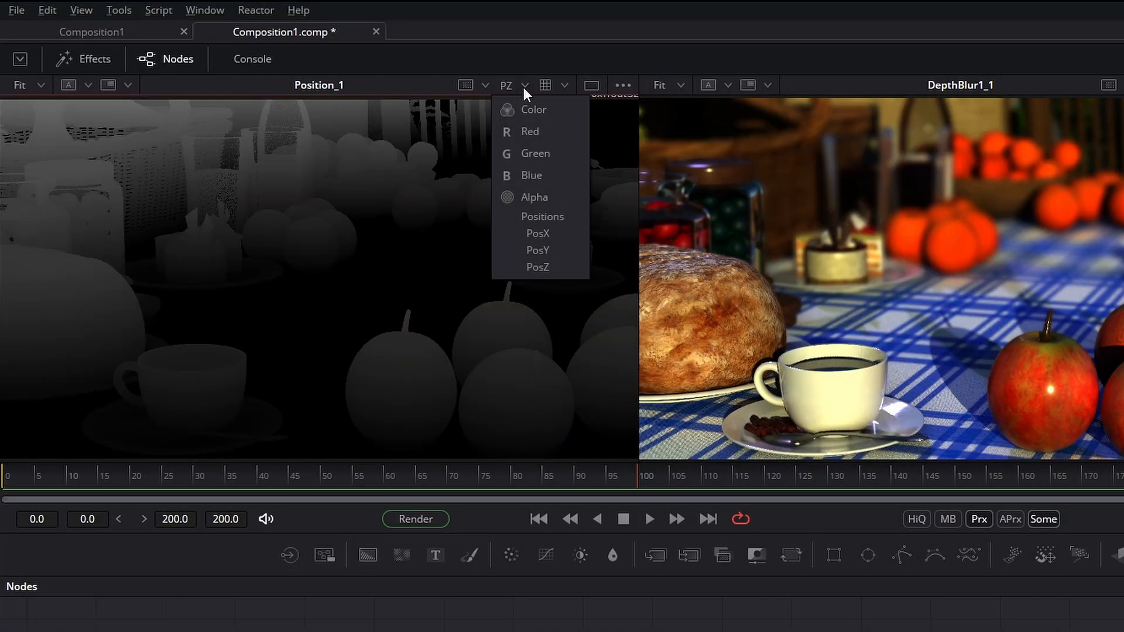
{"action": "left_click", "coordinate": [529, 251]}
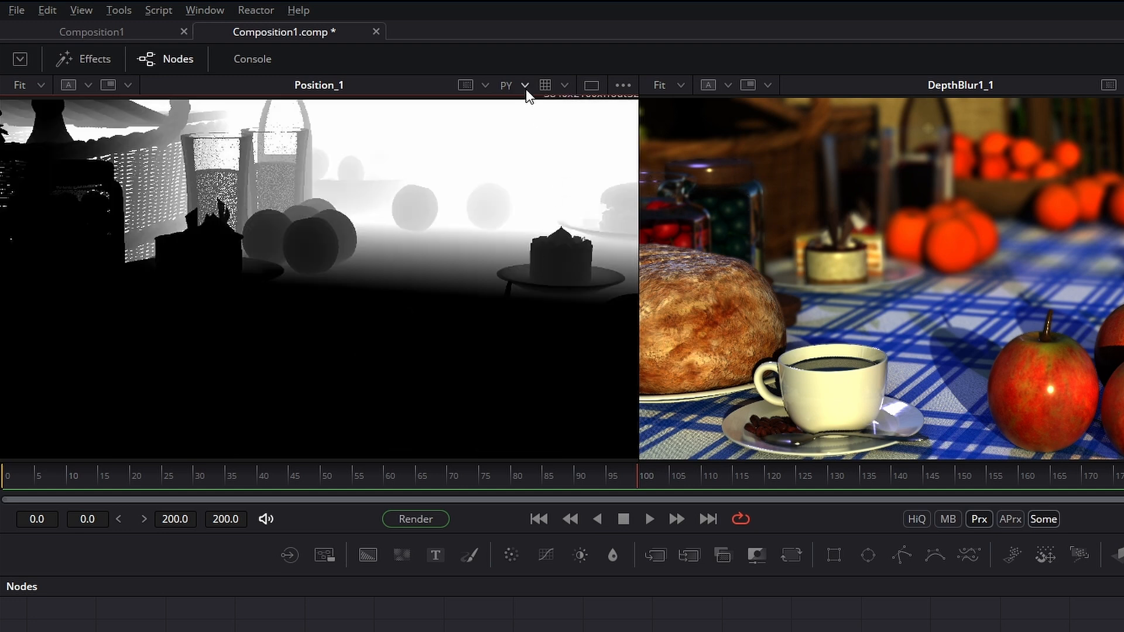
{"action": "left_click", "coordinate": [525, 89]}
{"action": "left_click", "coordinate": [537, 267]}
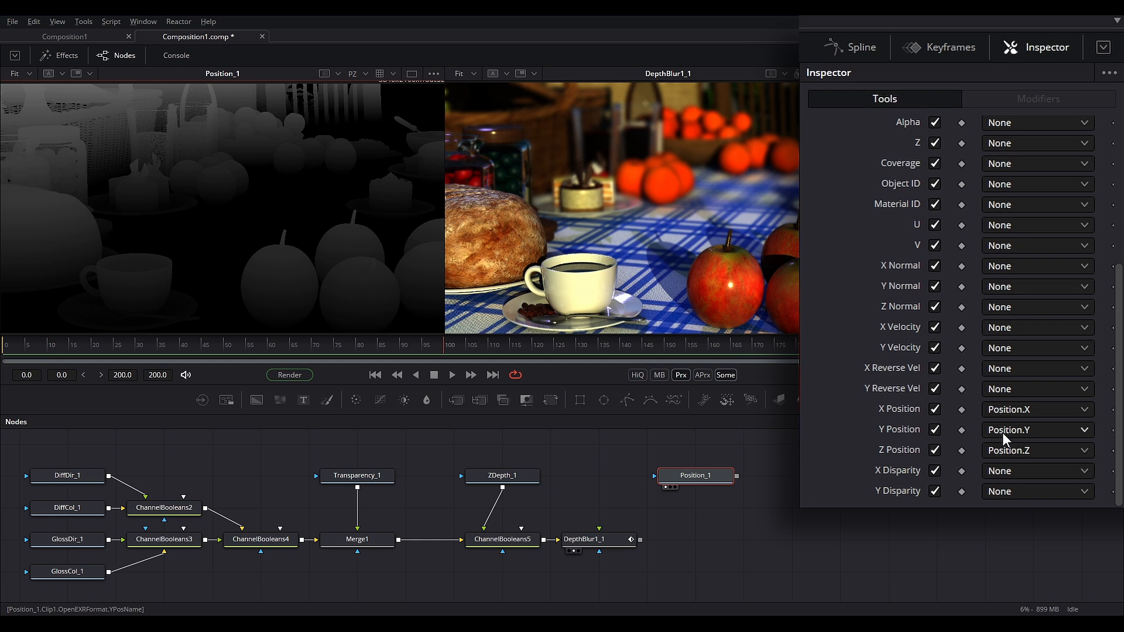
Swap Position_1's vertical and depth axes by setting Y Position to Position.Z and Z Position to Position.Y.
{"action": "left_click", "coordinate": [1001, 433]}
{"action": "left_click", "coordinate": [1016, 447]}
{"action": "left_click", "coordinate": [1016, 447]}
{"action": "left_click", "coordinate": [1018, 433]}
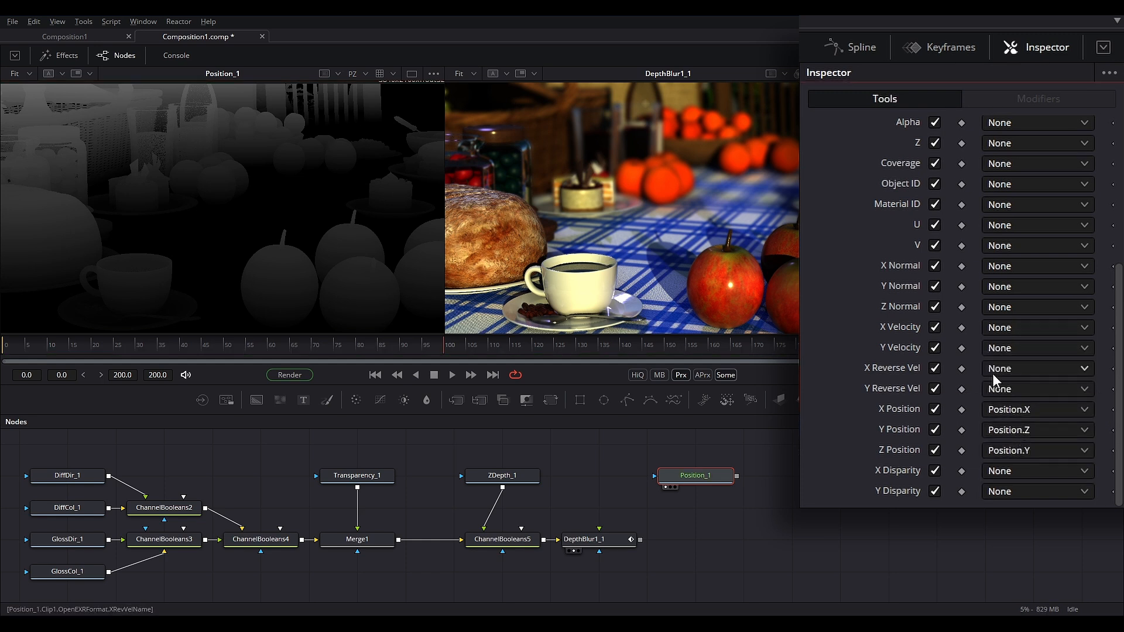
Swap Position_1's color channels to match, setting Green to Position.Z and Blue to Position.Y.
{"action": "scroll", "coordinate": [1000, 359], "scroll_direction": "up", "scroll_amount": 8}
{"action": "left_click", "coordinate": [1009, 320]}
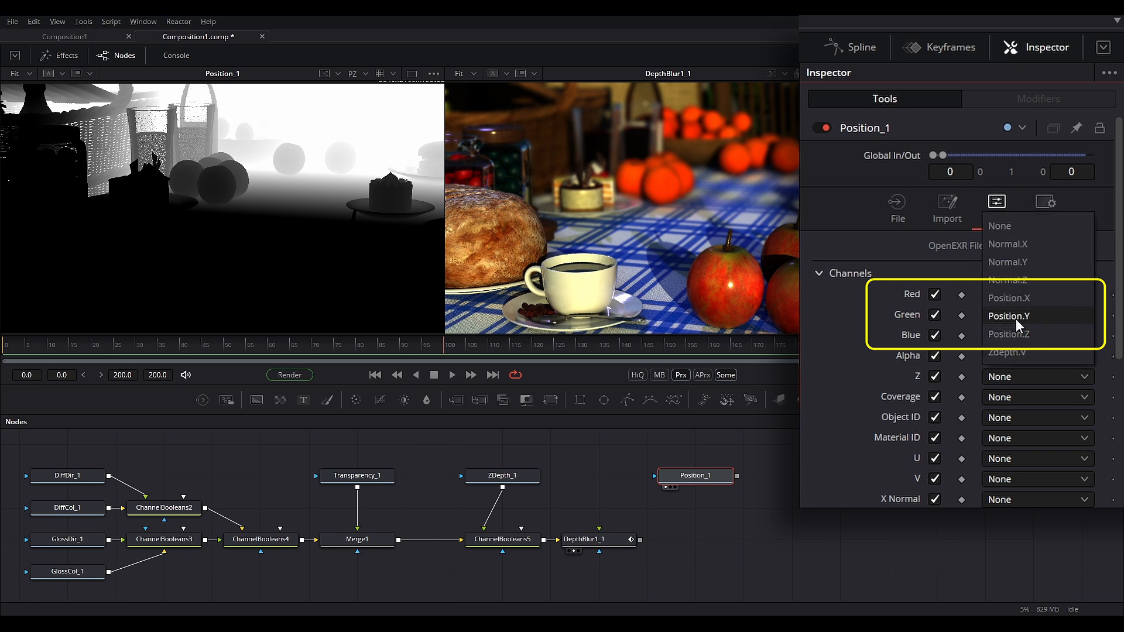
{"action": "left_click", "coordinate": [1024, 334]}
{"action": "left_click", "coordinate": [1022, 337]}
{"action": "left_click", "coordinate": [1022, 320]}
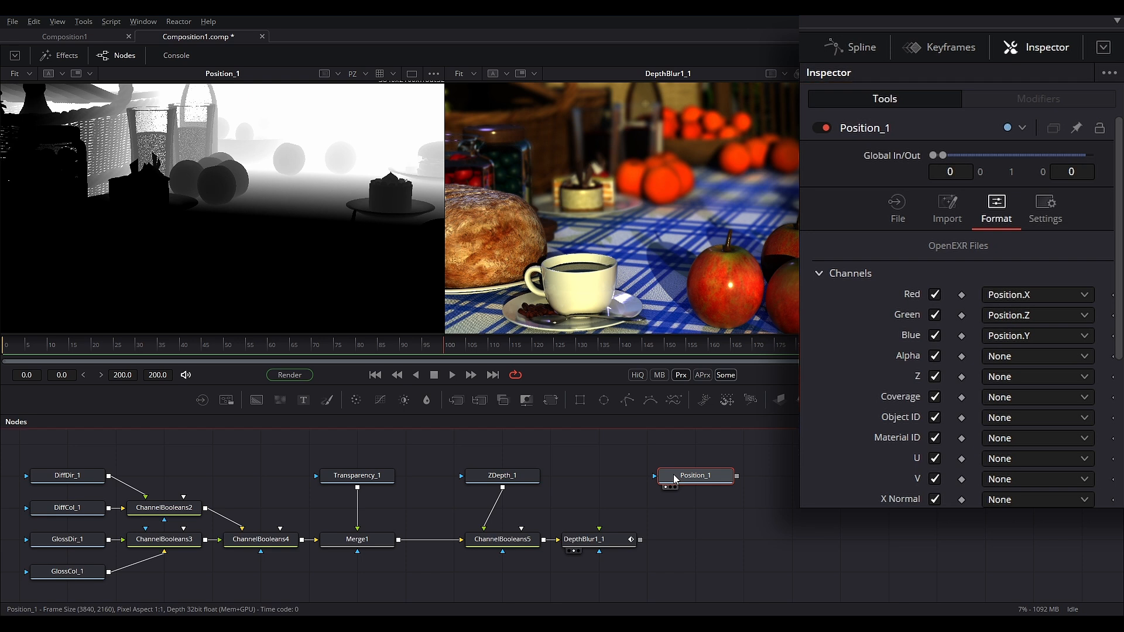
Examine the PosZ, PosY and PosX channels of Position_1 in the first viewer, then return the viewer to color.
{"action": "left_click", "coordinate": [475, 72]}
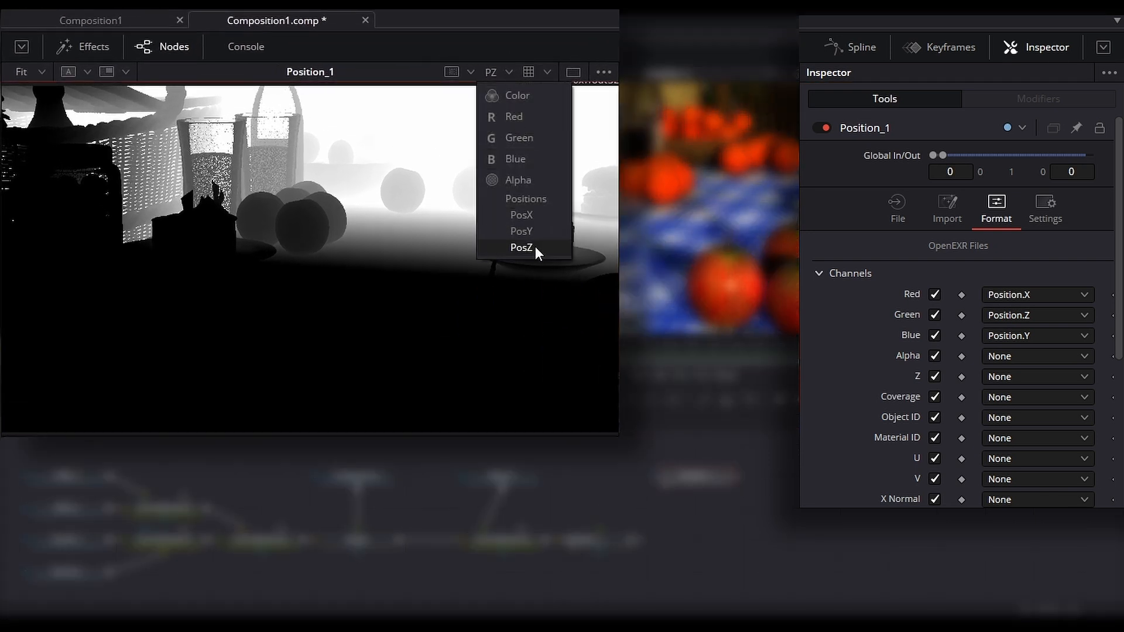
{"action": "left_click", "coordinate": [500, 235]}
{"action": "left_click", "coordinate": [509, 72]}
{"action": "left_click", "coordinate": [518, 232]}
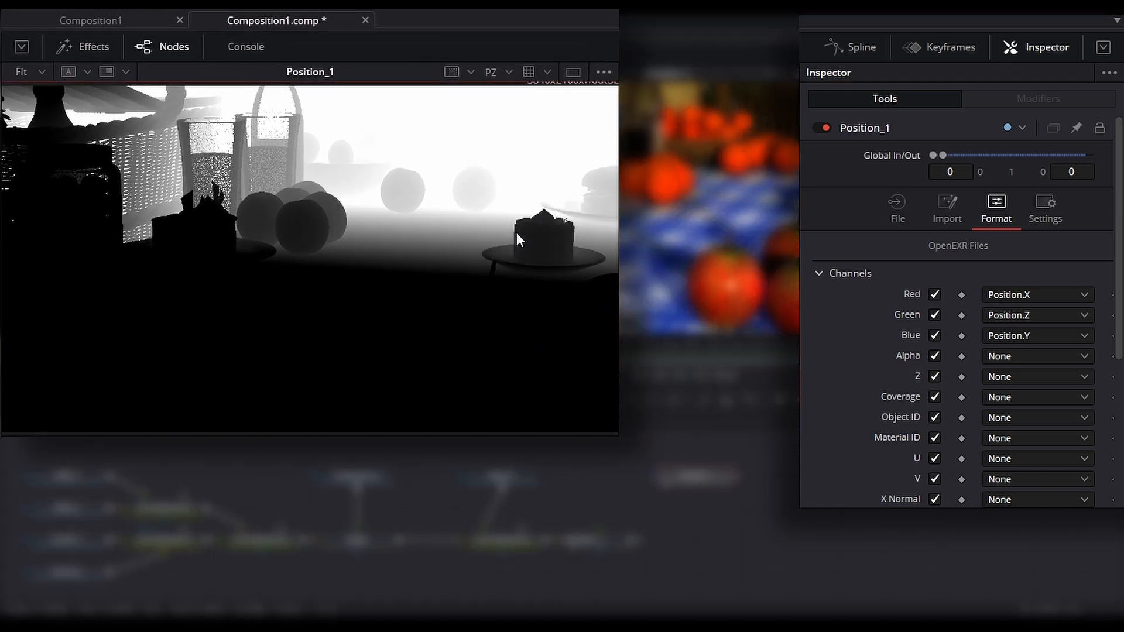
{"action": "left_click", "coordinate": [482, 75]}
{"action": "left_click", "coordinate": [540, 216]}
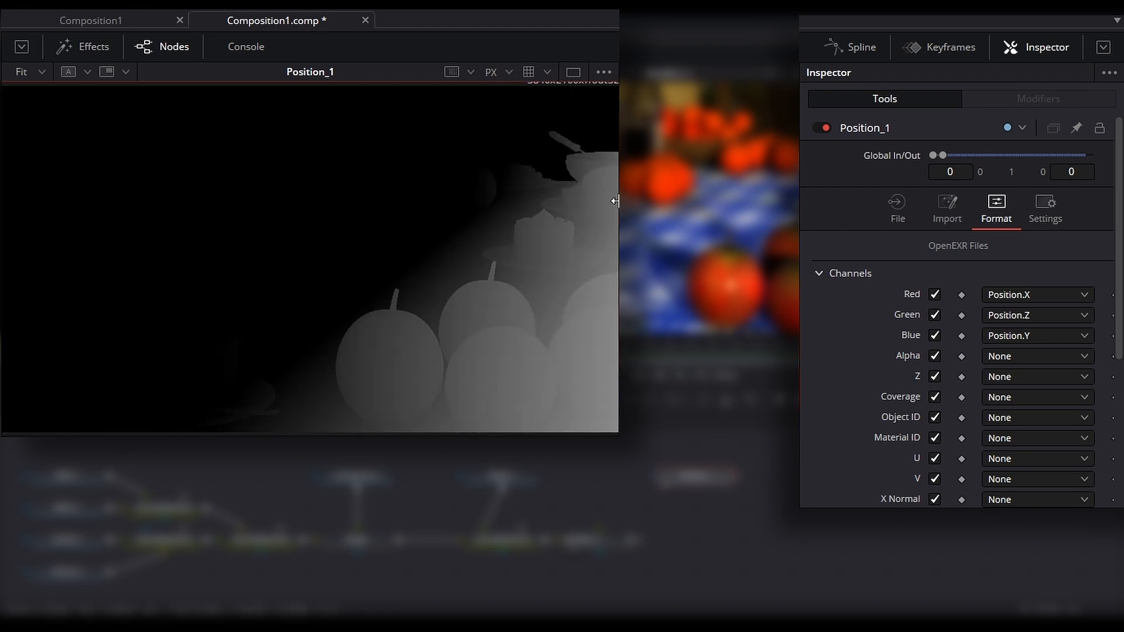
{"action": "left_click", "coordinate": [502, 70]}
{"action": "left_click", "coordinate": [511, 94]}
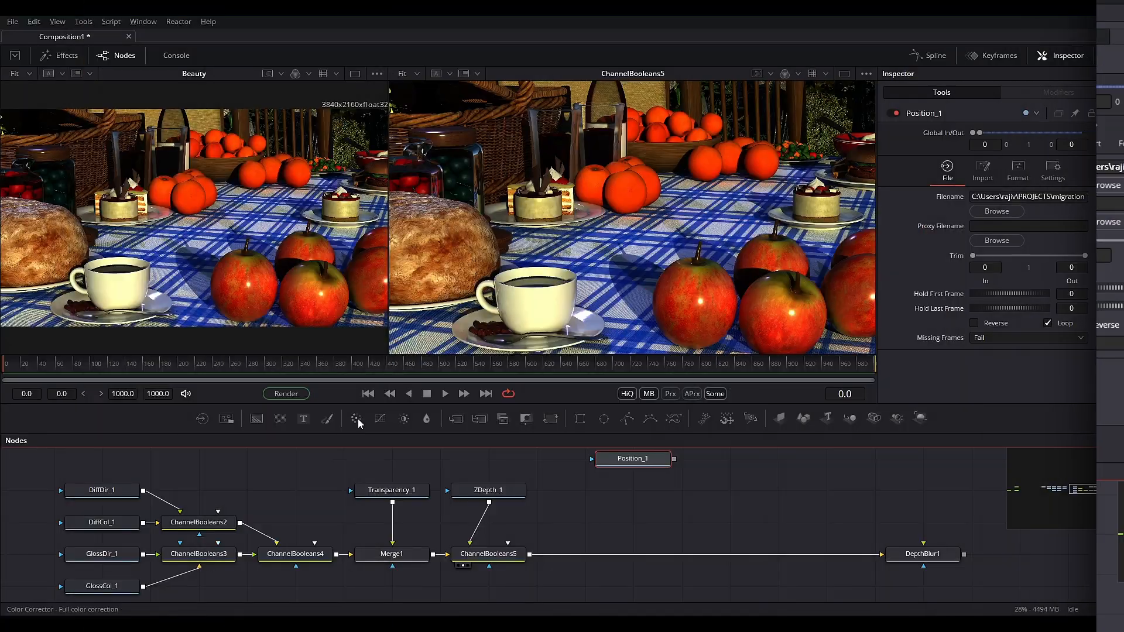
Insert a ColorCorrector between ChannelBooleans5 and DepthBlur1, tint it blue at about 0.80 strength, and mask it with an Ellipse.
{"action": "left_click_drag", "start_coordinate": [357, 419], "coordinate": [687, 208]}
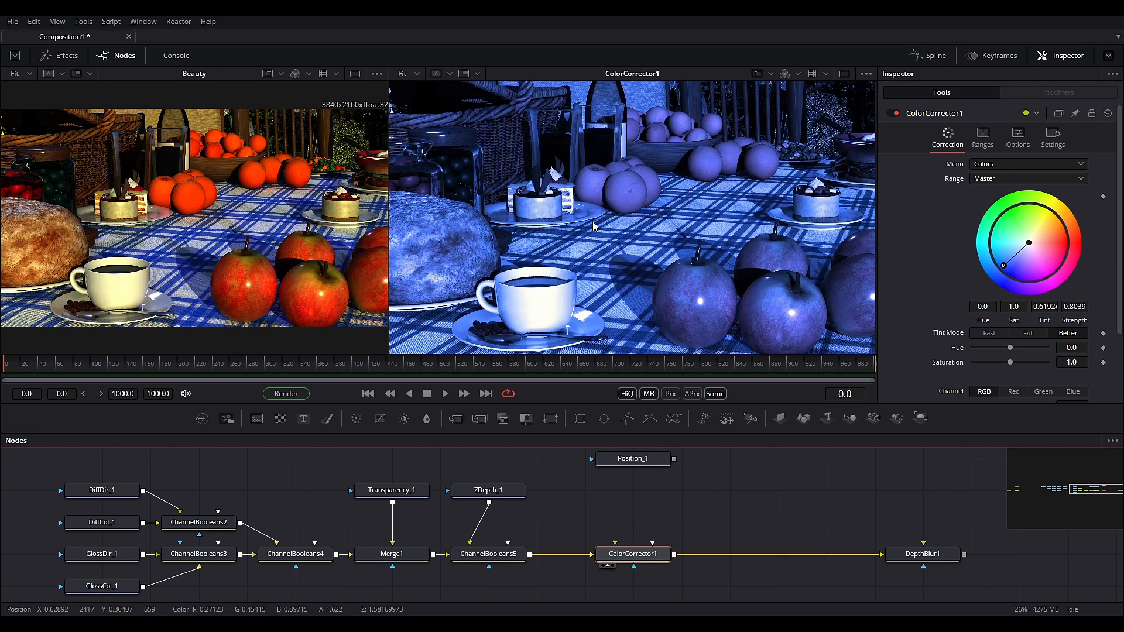
{"action": "scroll", "coordinate": [620, 195], "scroll_direction": "up", "scroll_amount": 5}
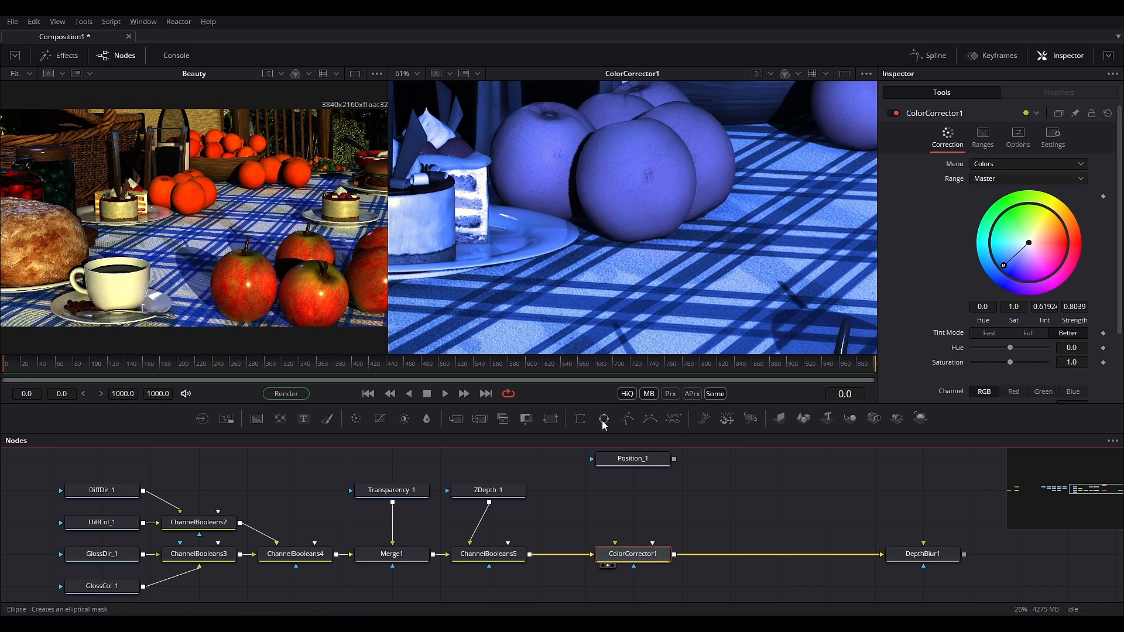
{"action": "left_click_drag", "start_coordinate": [628, 494], "coordinate": [653, 543]}
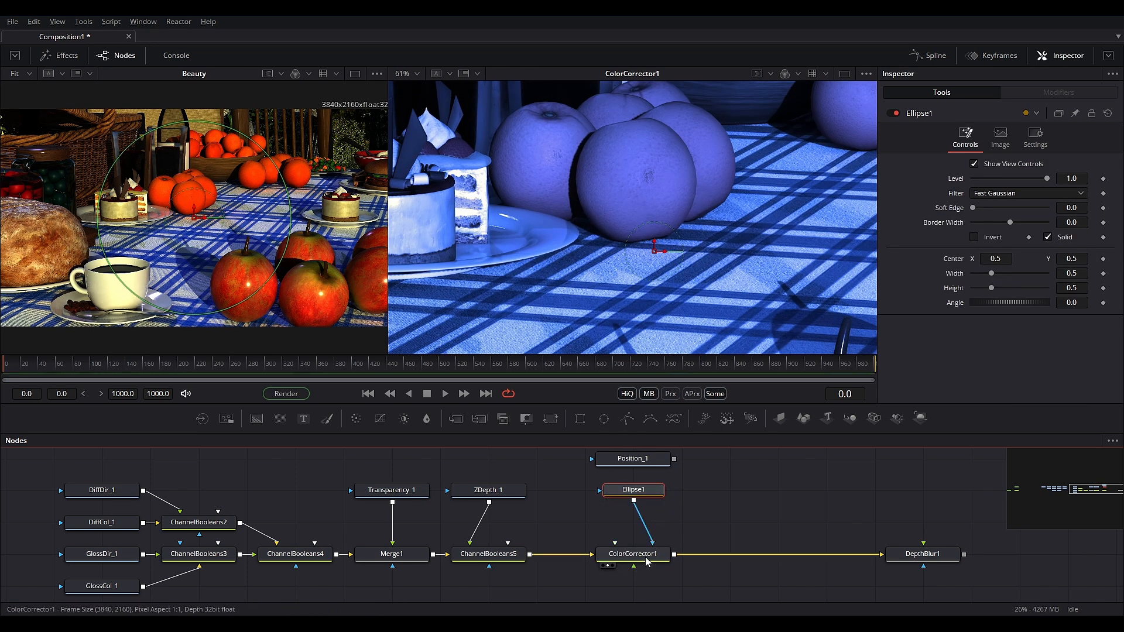
Fit the Ellipse mask over the front orange, about 0.086 wide and 0.088 high with a 0.0059 soft edge, and check the masked tint.
{"action": "left_click", "coordinate": [633, 490]}
{"action": "scroll", "coordinate": [726, 231], "scroll_direction": "up", "scroll_amount": 5}
{"action": "left_click_drag", "start_coordinate": [771, 281], "coordinate": [734, 273]}
{"action": "left_click_drag", "start_coordinate": [672, 248], "coordinate": [652, 175]}
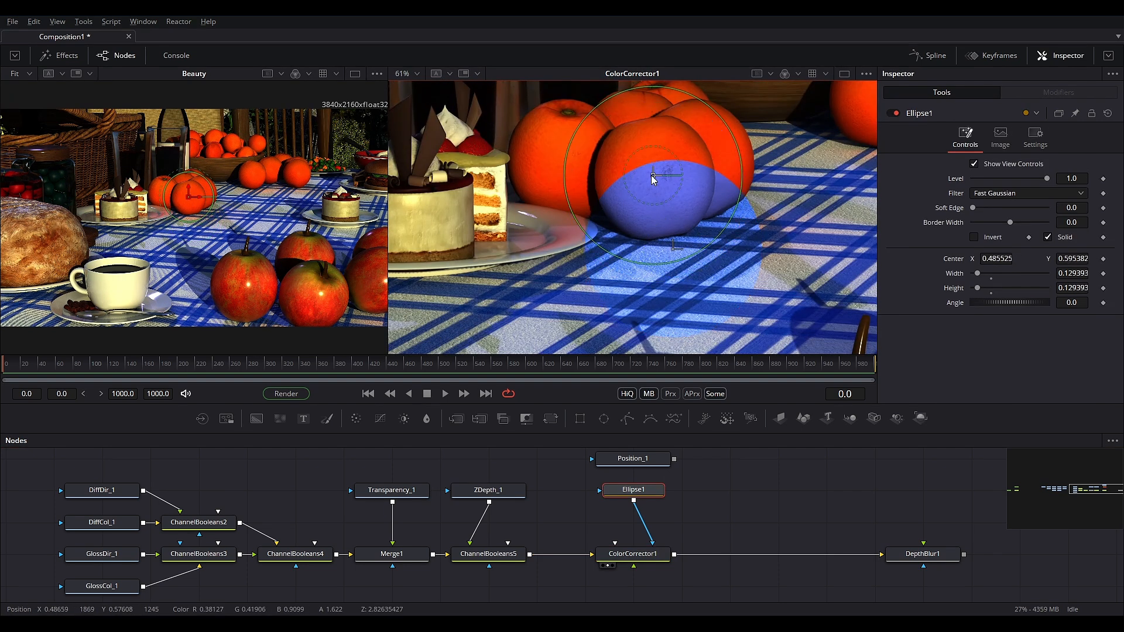
{"action": "left_click_drag", "start_coordinate": [716, 239], "coordinate": [696, 220]}
{"action": "left_click_drag", "start_coordinate": [650, 115], "coordinate": [650, 117]}
{"action": "left_click_drag", "start_coordinate": [716, 176], "coordinate": [655, 178]}
{"action": "left_click_drag", "start_coordinate": [972, 208], "coordinate": [973, 208]}
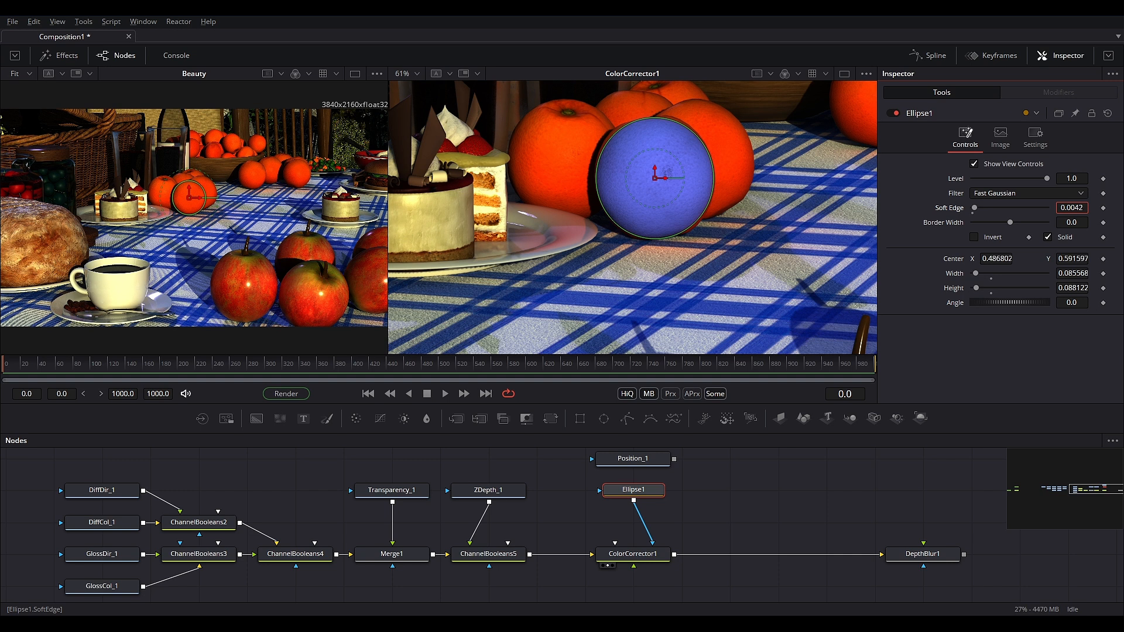
{"action": "left_click", "coordinate": [633, 553]}
{"action": "key", "text": "ctrl+f"}
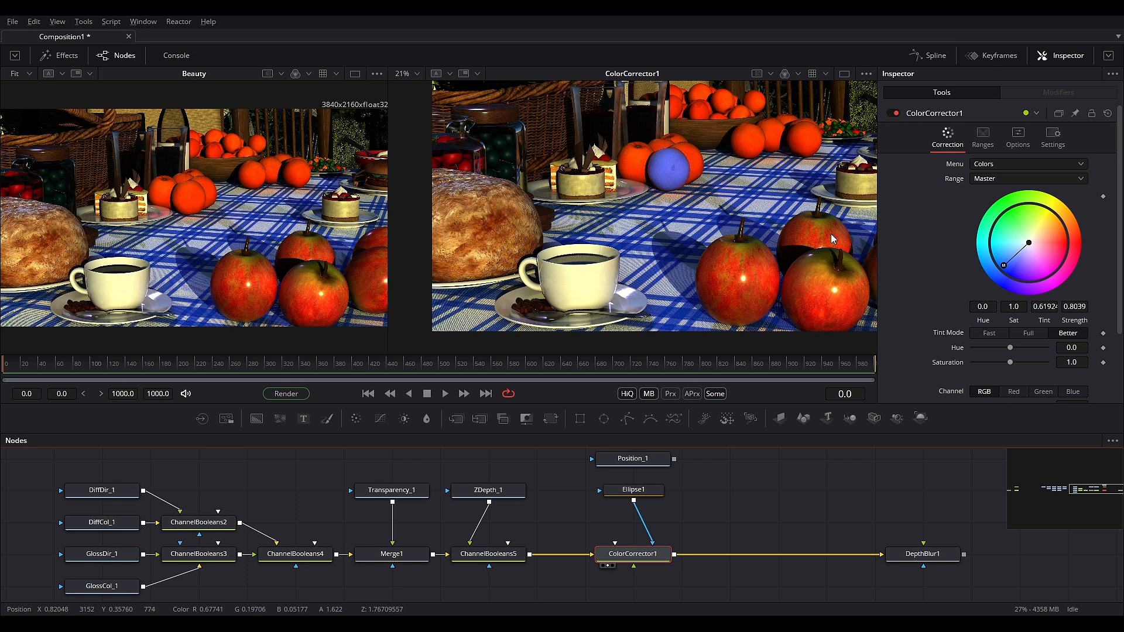
{"action": "left_click", "coordinate": [665, 489]}
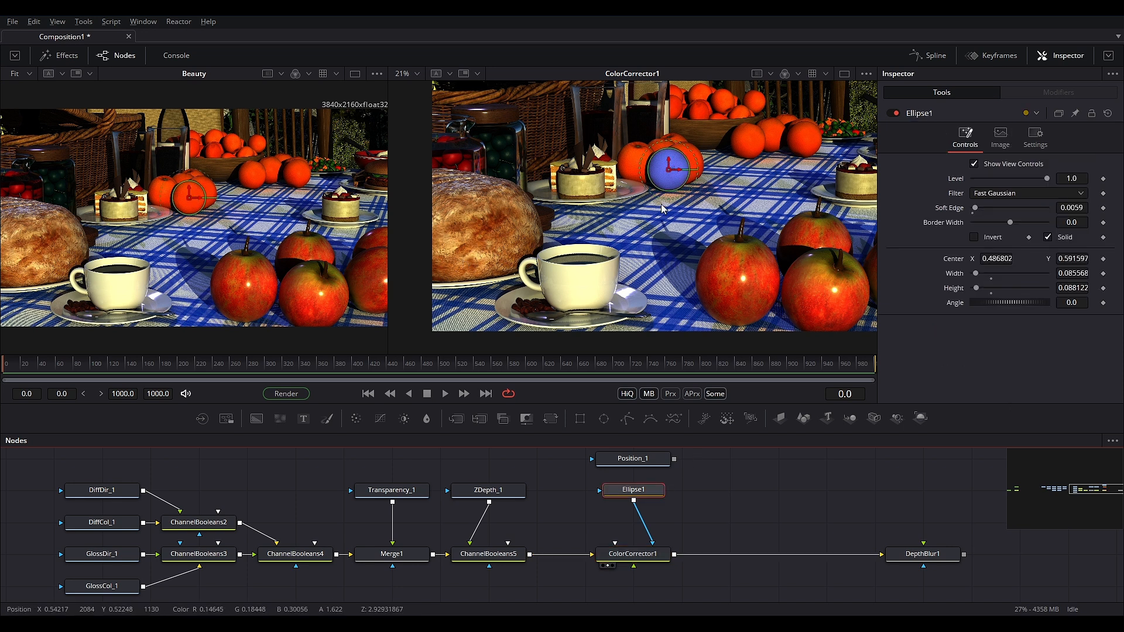
{"action": "scroll", "coordinate": [660, 174], "scroll_direction": "up", "scroll_amount": 8}
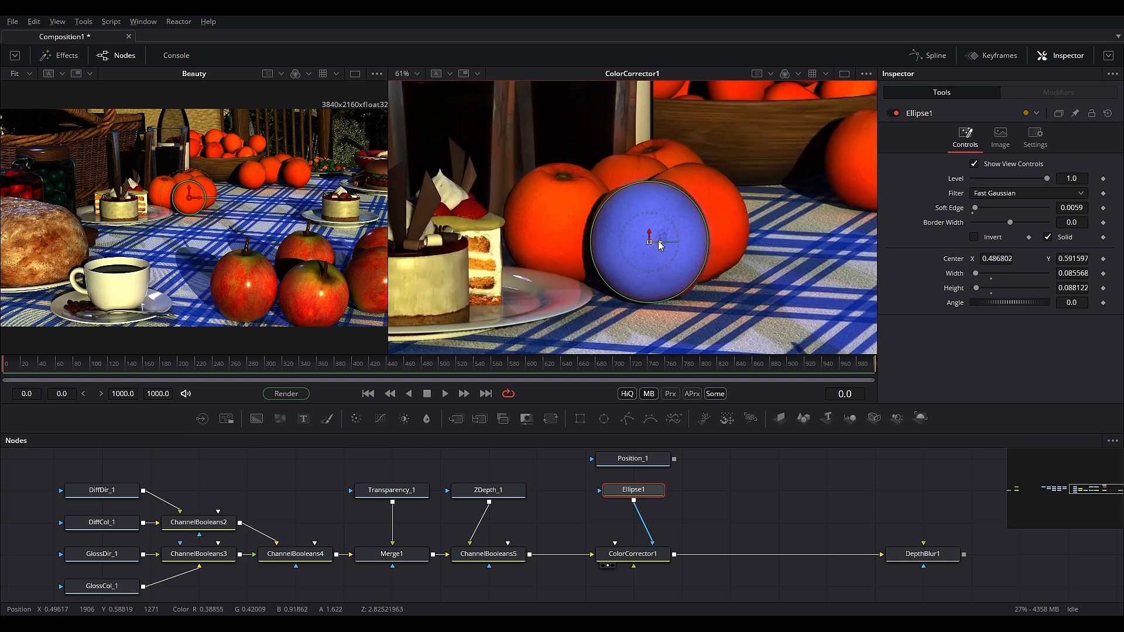
{"action": "scroll", "coordinate": [598, 148], "scroll_direction": "down", "scroll_amount": 2}
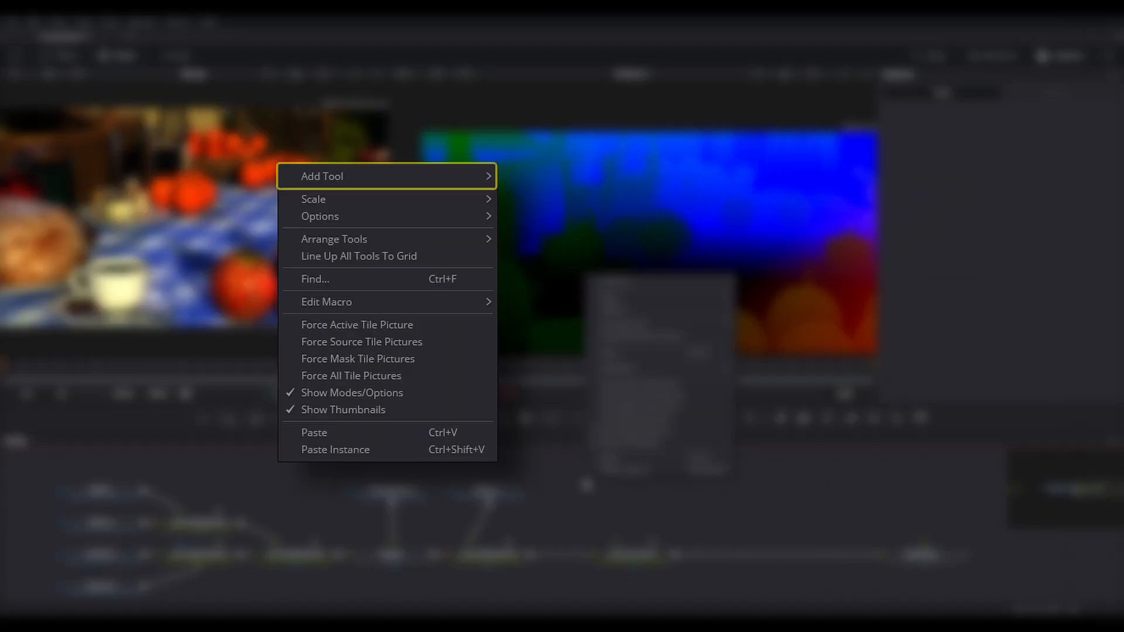
Add a Volume Mask fed by Position_1, showing it in the first viewer and ColorCorrector1 in the second.
{"action": "mouse_move", "coordinate": [336, 178]}
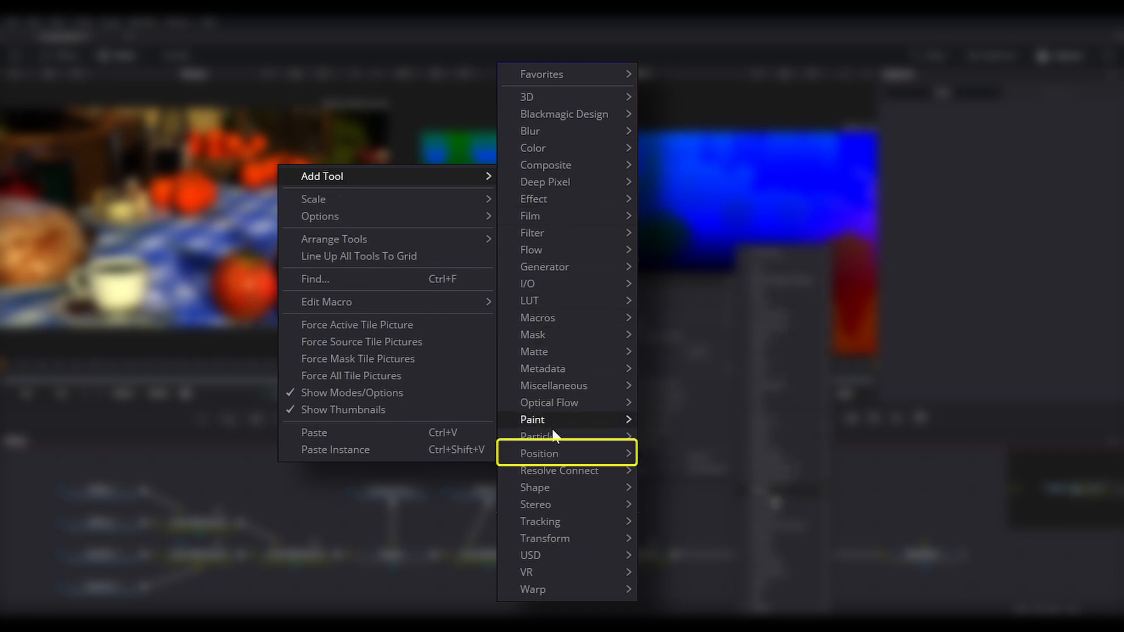
{"action": "mouse_move", "coordinate": [522, 451]}
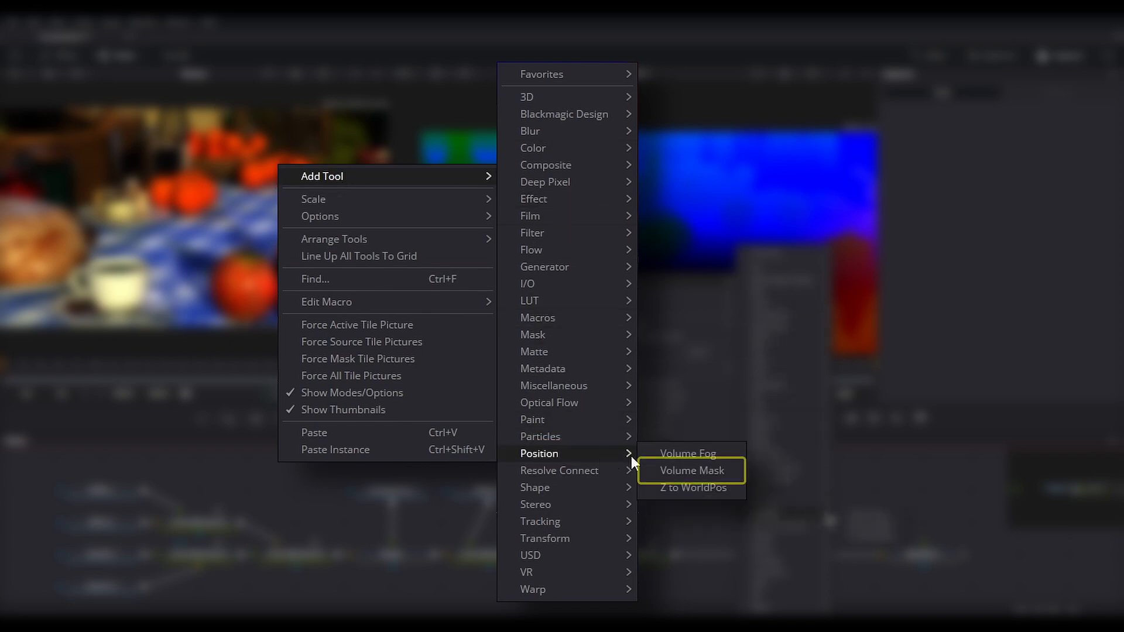
{"action": "left_click", "coordinate": [672, 473]}
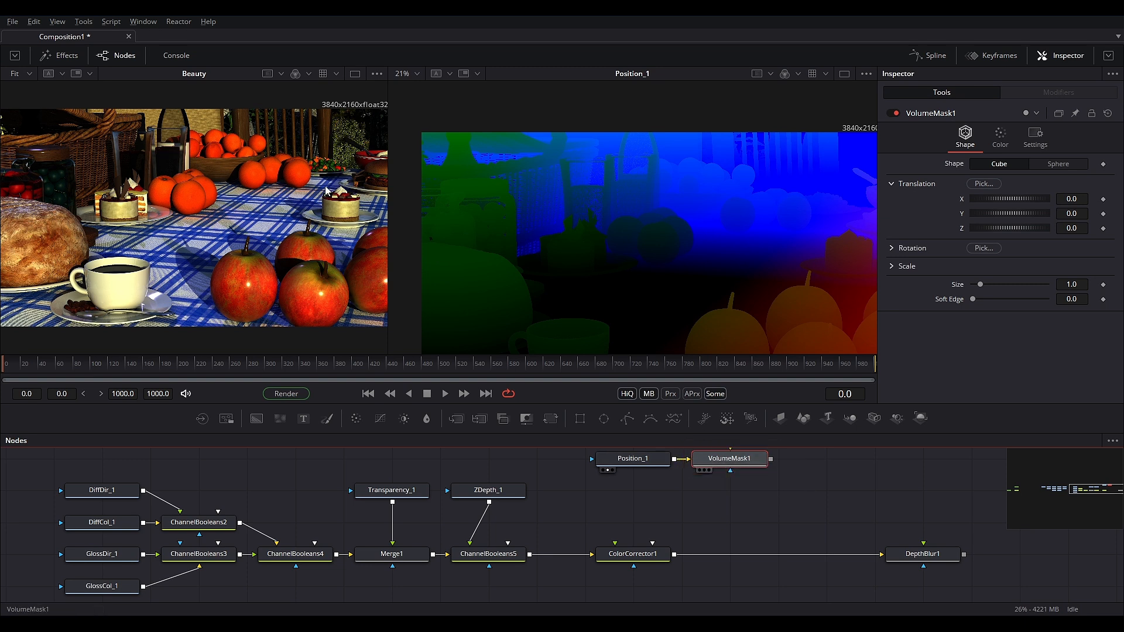
{"action": "key", "text": "1"}
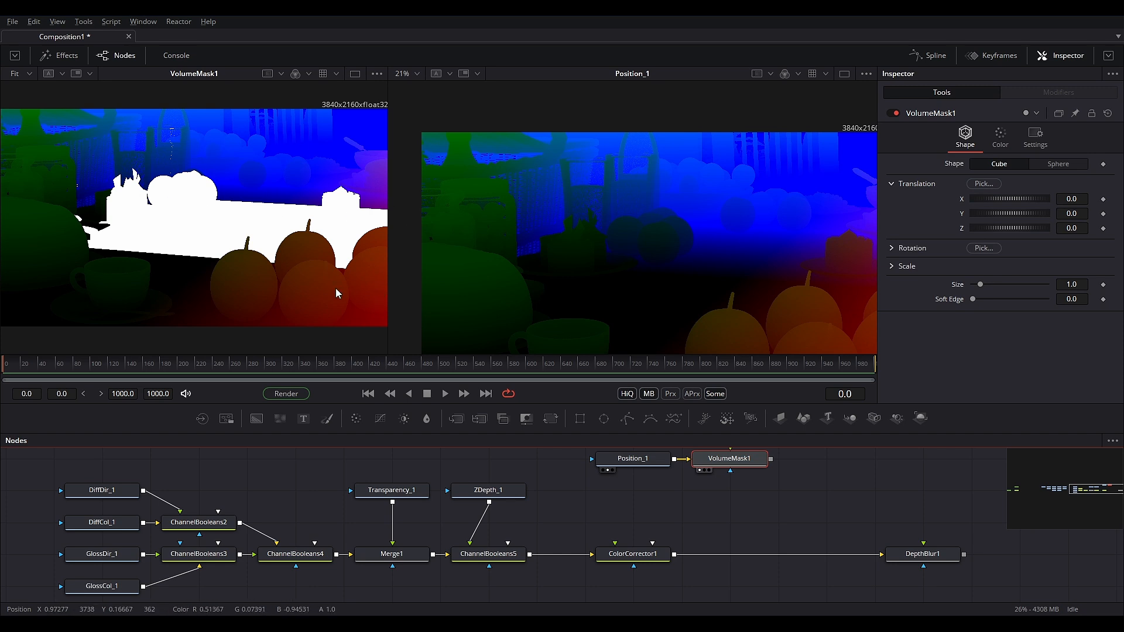
{"action": "left_click_drag", "start_coordinate": [632, 555], "coordinate": [647, 322]}
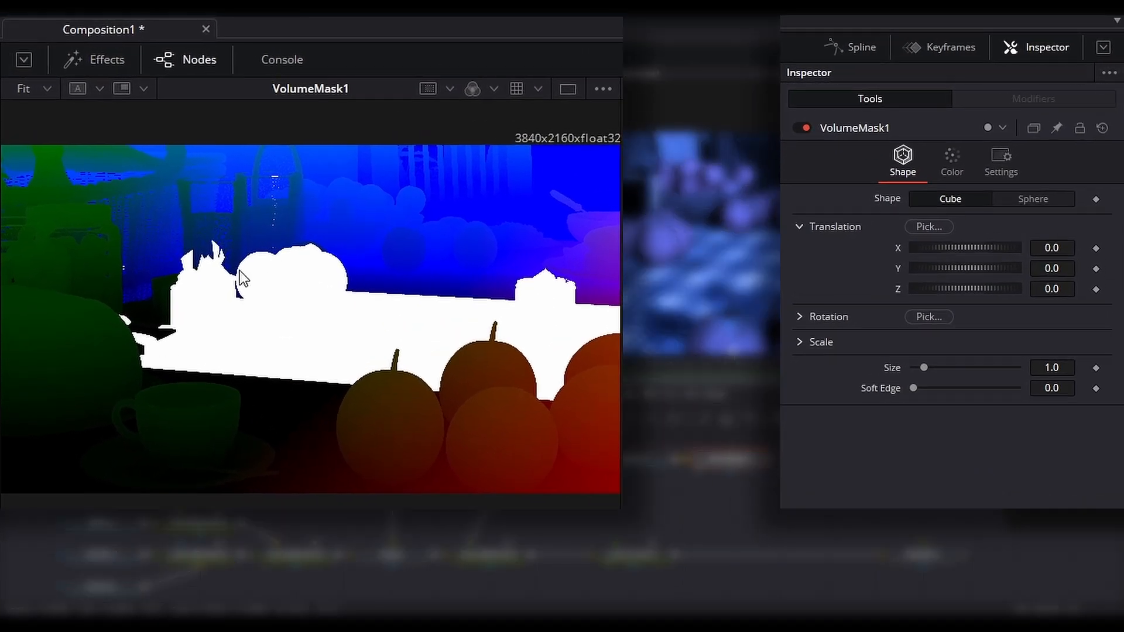
Try the cube volume on the tablecloth and then the cake behind the apples, using Size 0.21 and Soft Edge 1.0.
{"action": "left_click_drag", "start_coordinate": [929, 226], "coordinate": [485, 375]}
{"action": "left_click_drag", "start_coordinate": [924, 367], "coordinate": [915, 368]}
{"action": "left_click_drag", "start_coordinate": [929, 226], "coordinate": [430, 311]}
{"action": "left_click_drag", "start_coordinate": [913, 388], "coordinate": [1115, 395]}
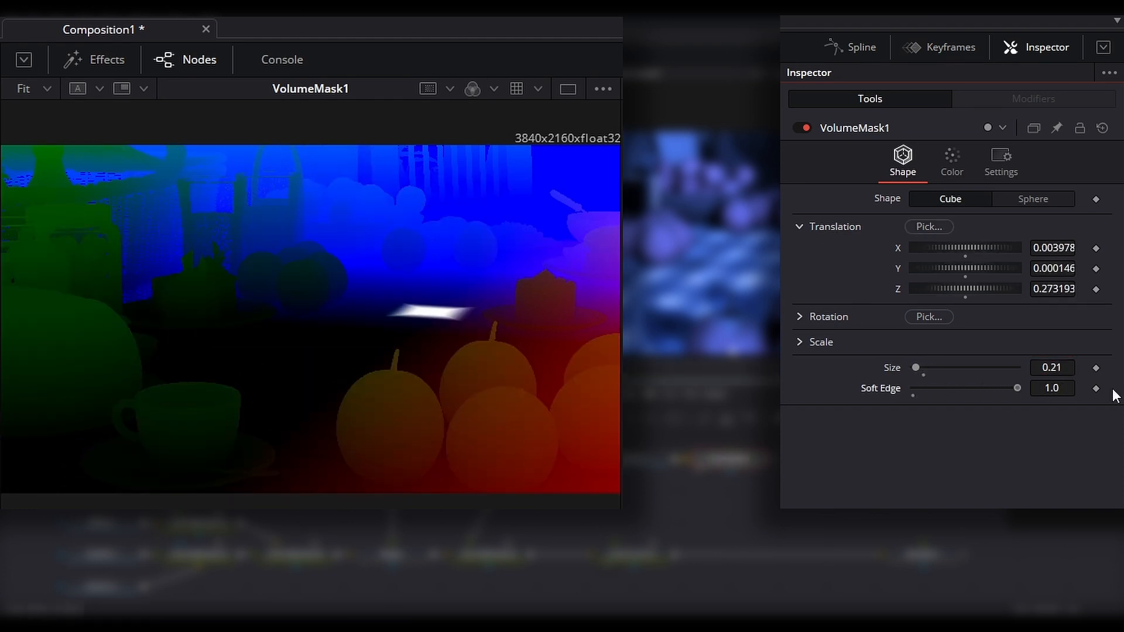
{"action": "left_click_drag", "start_coordinate": [929, 226], "coordinate": [537, 295]}
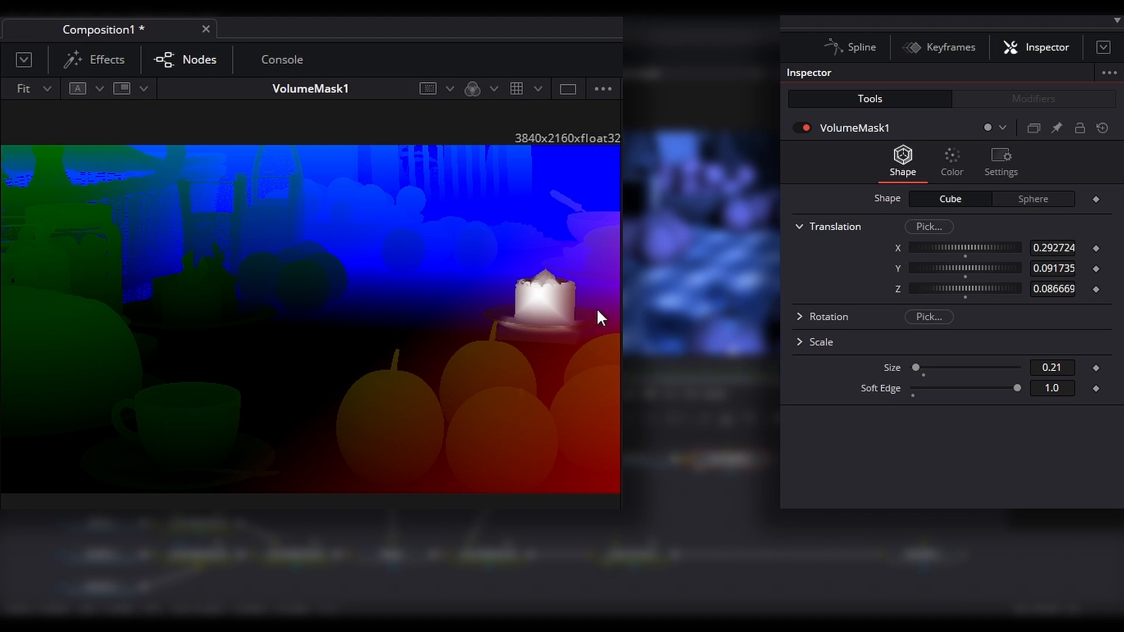
Try a rotated Sphere volume on the tablecloth with unlocked scale values of X 0.66, Y 0.14 and Z 4.3.
{"action": "left_click", "coordinate": [1046, 204]}
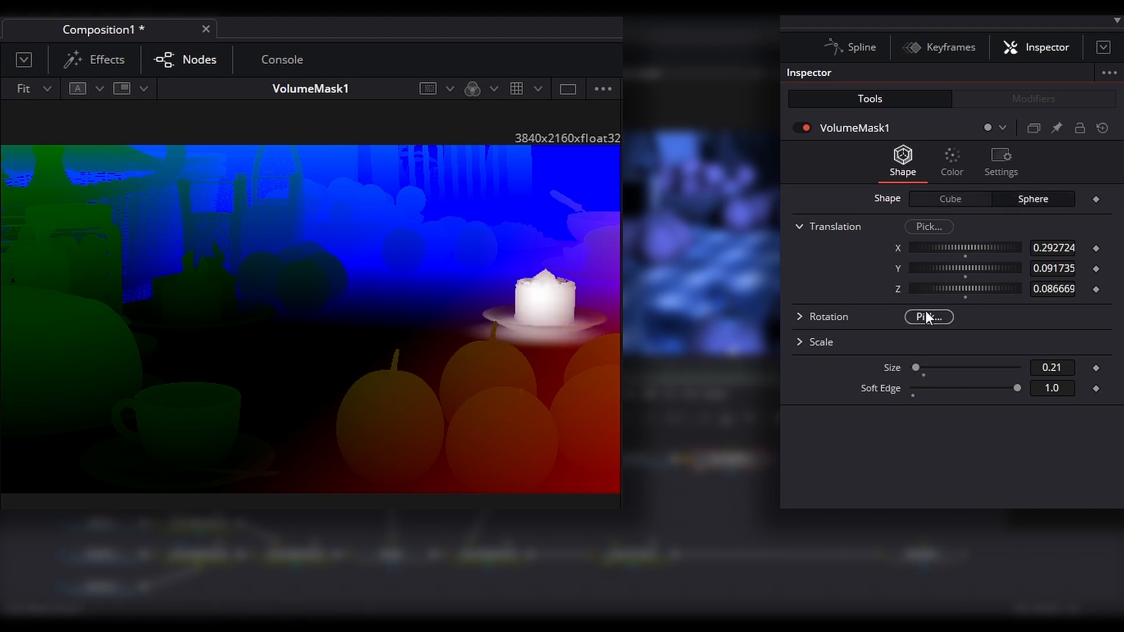
{"action": "left_click", "coordinate": [799, 342]}
{"action": "left_click_drag", "start_coordinate": [929, 226], "coordinate": [377, 336]}
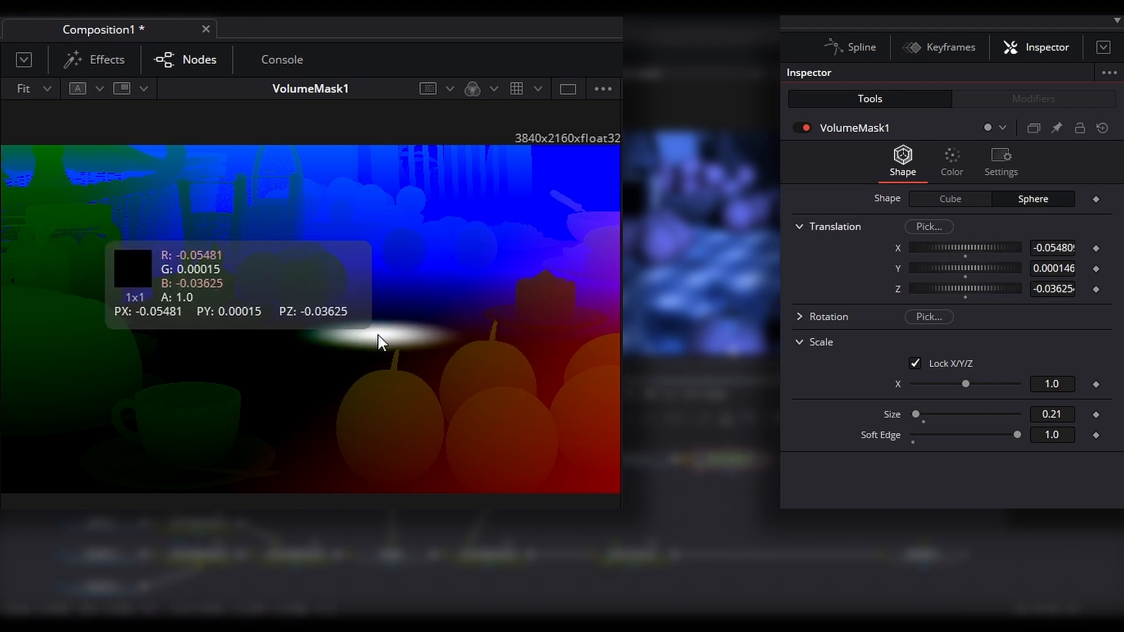
{"action": "left_click", "coordinate": [915, 364]}
{"action": "left_click_drag", "start_coordinate": [965, 404], "coordinate": [920, 405]}
{"action": "left_click_drag", "start_coordinate": [965, 425], "coordinate": [1008, 426]}
{"action": "left_click_drag", "start_coordinate": [965, 384], "coordinate": [948, 384]}
{"action": "left_click_drag", "start_coordinate": [929, 226], "coordinate": [380, 338]}
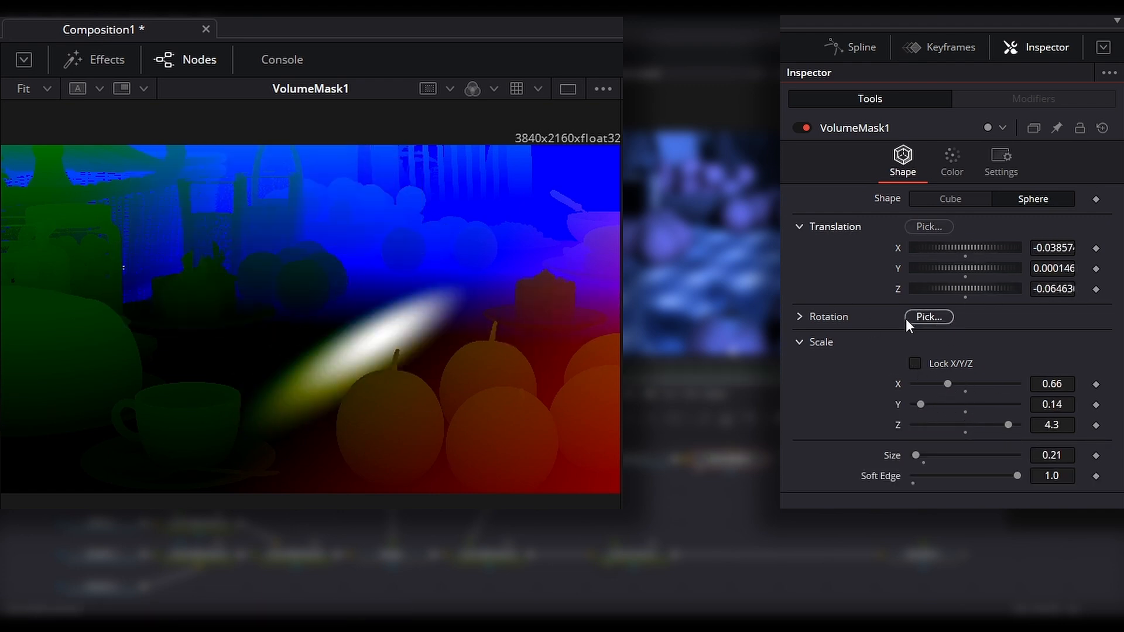
{"action": "left_click", "coordinate": [905, 317]}
{"action": "left_click_drag", "start_coordinate": [967, 359], "coordinate": [957, 395]}
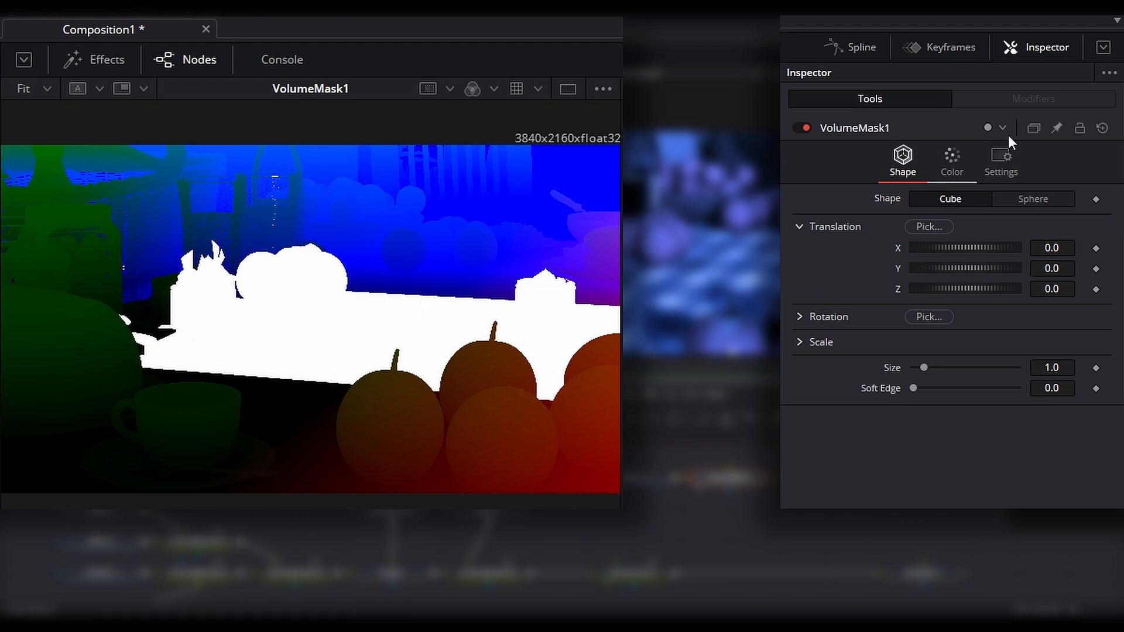
Enable Mask Only on VolumeMask1 and connect its output to ColorCorrector1's effect mask input.
{"action": "left_click", "coordinate": [952, 159]}
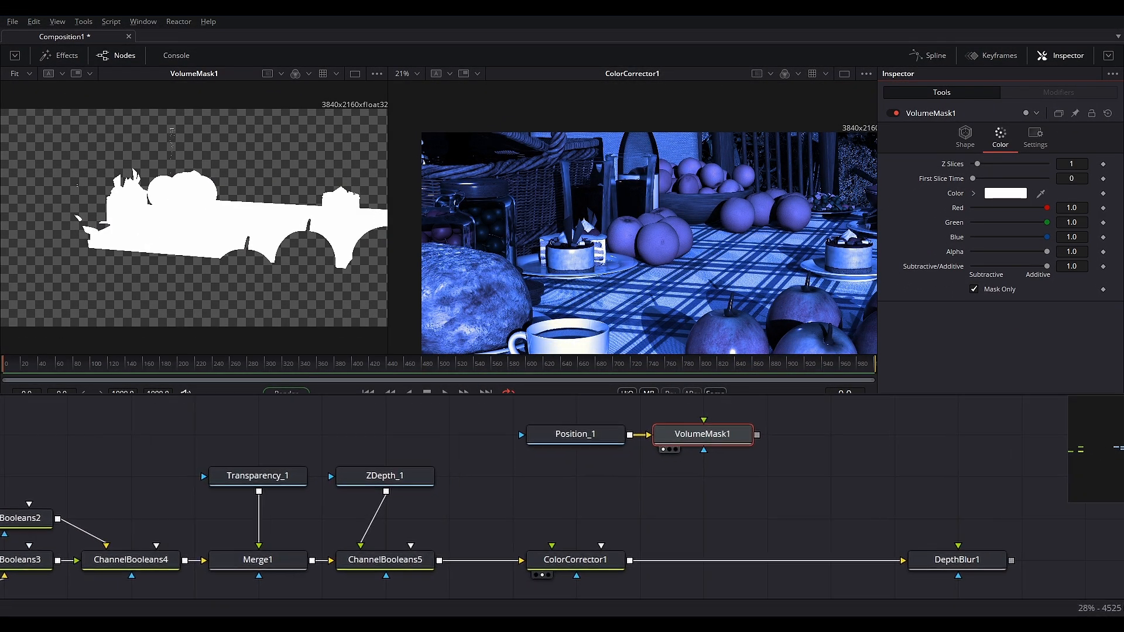
{"action": "left_click_drag", "start_coordinate": [770, 477], "coordinate": [645, 576]}
{"action": "left_click_drag", "start_coordinate": [564, 555], "coordinate": [544, 571]}
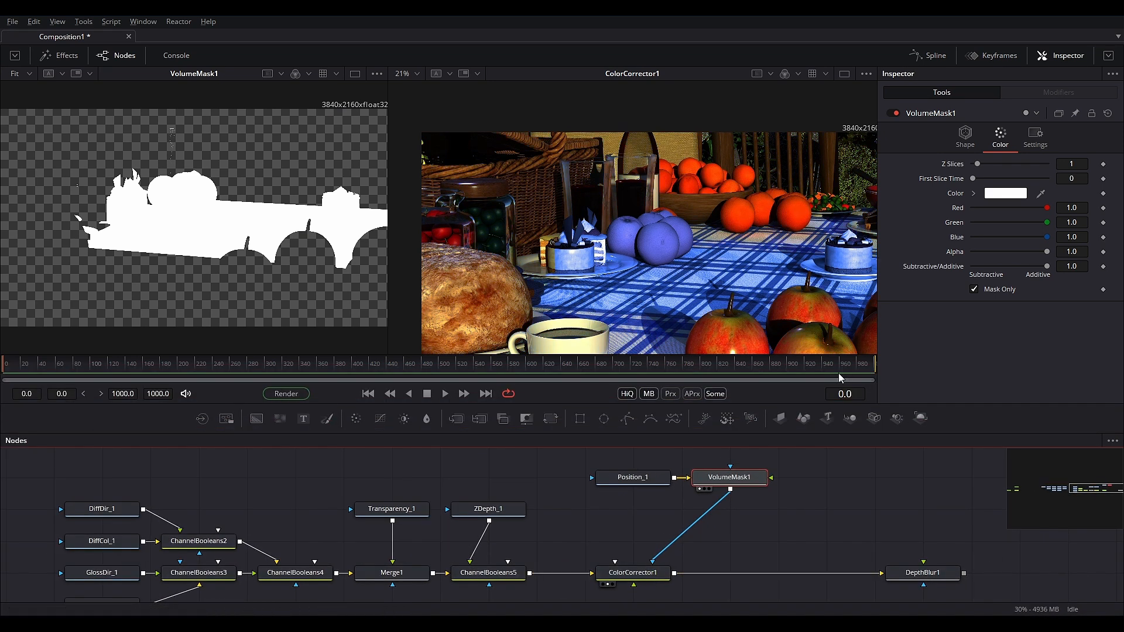
Isolate the small rear orange with VolumeMask1 by centering a Sphere on it with Size 0.09 and Soft Edge 0.028.
{"action": "left_click", "coordinate": [626, 243]}
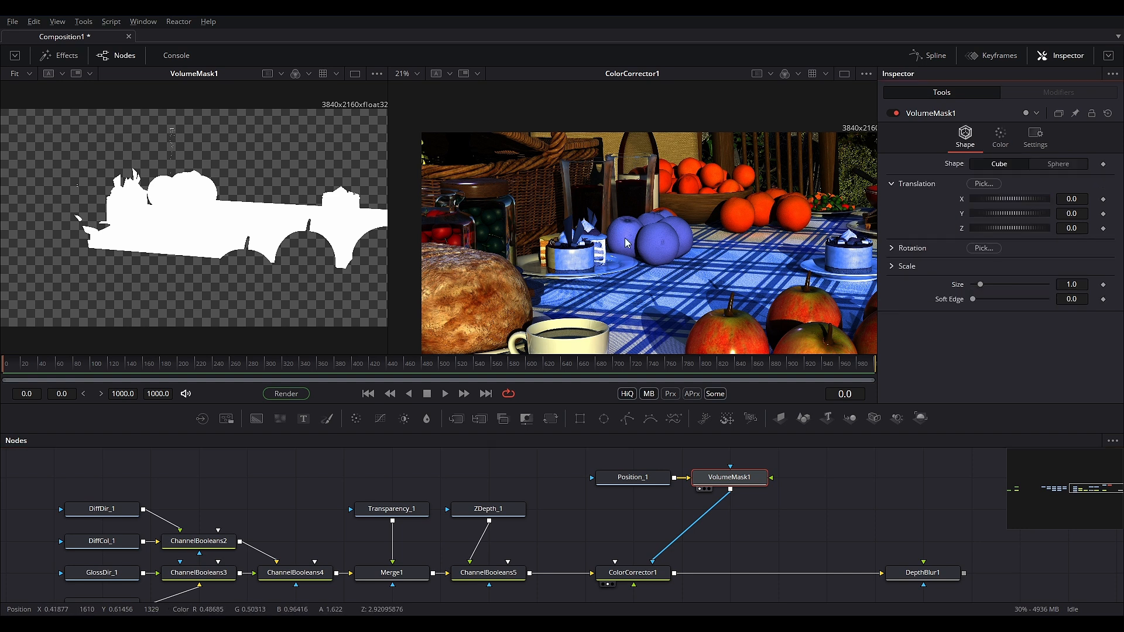
{"action": "scroll", "coordinate": [644, 221], "scroll_direction": "up", "scroll_amount": 6}
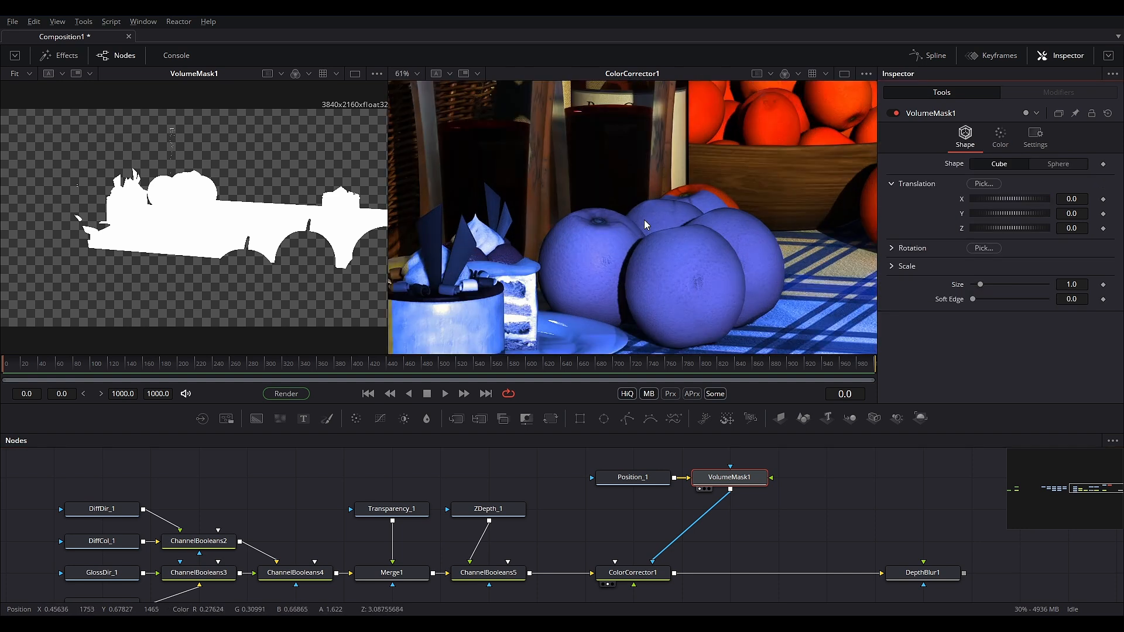
{"action": "left_click", "coordinate": [1057, 163]}
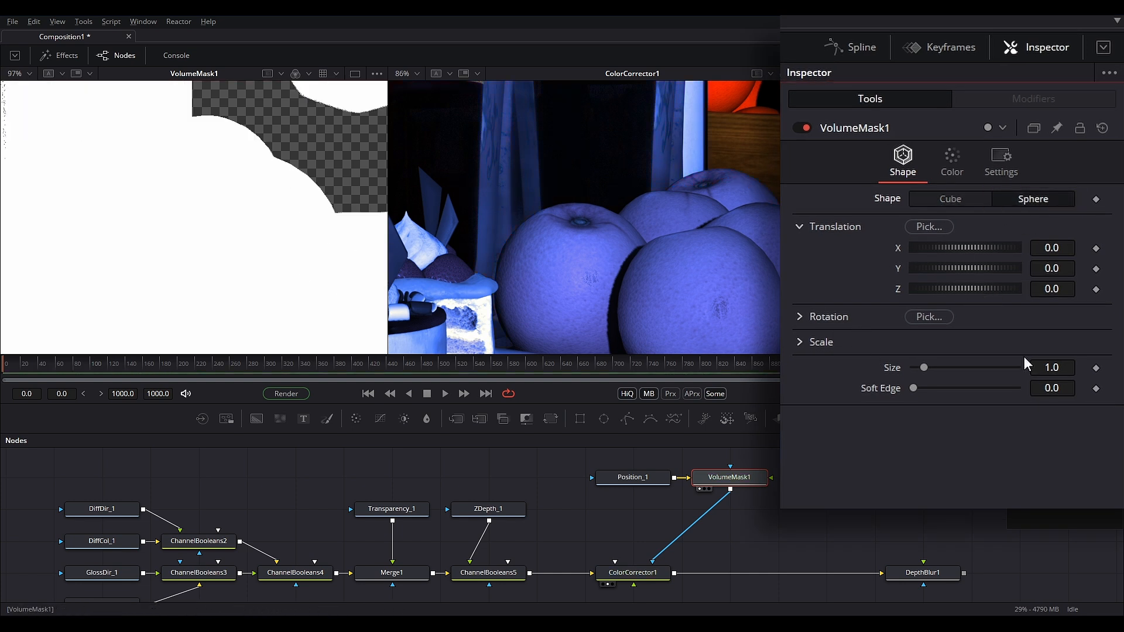
{"action": "left_click", "coordinate": [1052, 367]}
{"action": "type", "text": "0.5"}
{"action": "key", "text": "Tab"}
{"action": "left_click_drag", "start_coordinate": [929, 226], "coordinate": [666, 209]}
{"action": "left_click", "coordinate": [1051, 366]}
{"action": "type", "text": "0.48"}
{"action": "left_click_drag", "start_coordinate": [917, 368], "coordinate": [914, 368]}
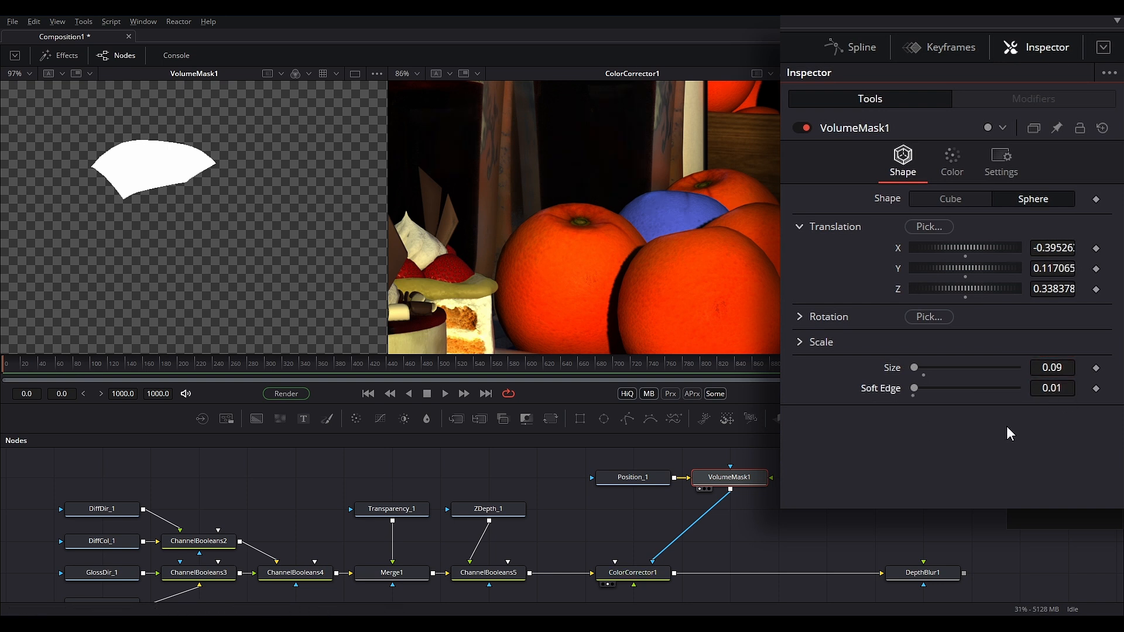
{"action": "left_click_drag", "start_coordinate": [1052, 388], "coordinate": [1064, 388]}
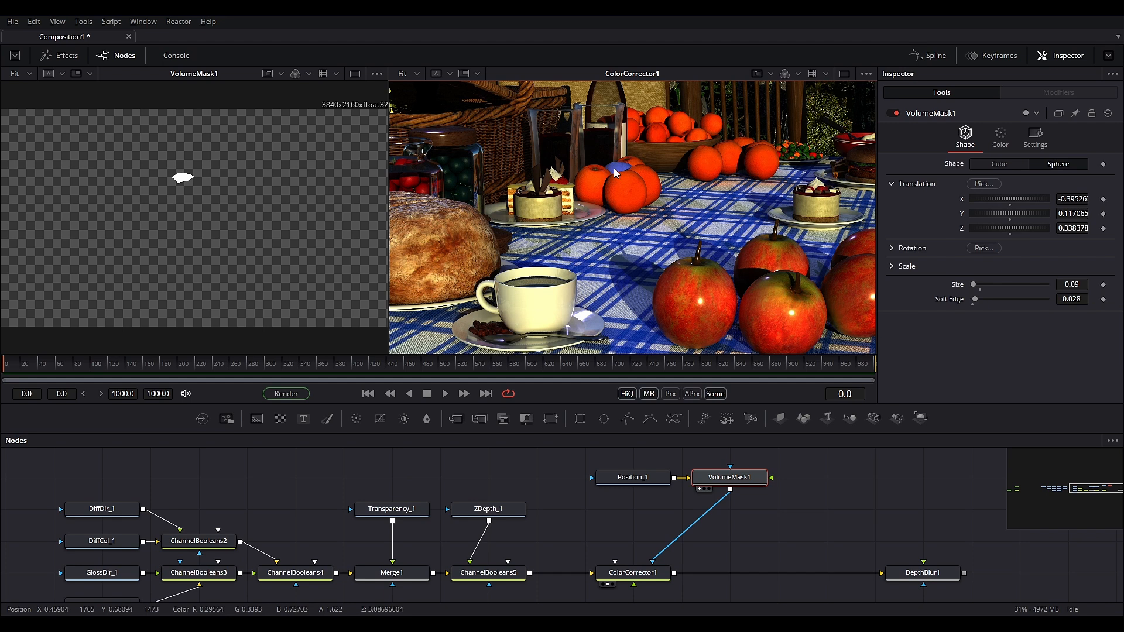
Rearrange the node graph, moving Position_1 higher and VolumeMask1 to just above ColorCorrector1.
{"action": "scroll", "coordinate": [747, 498], "scroll_direction": "up", "scroll_amount": 3}
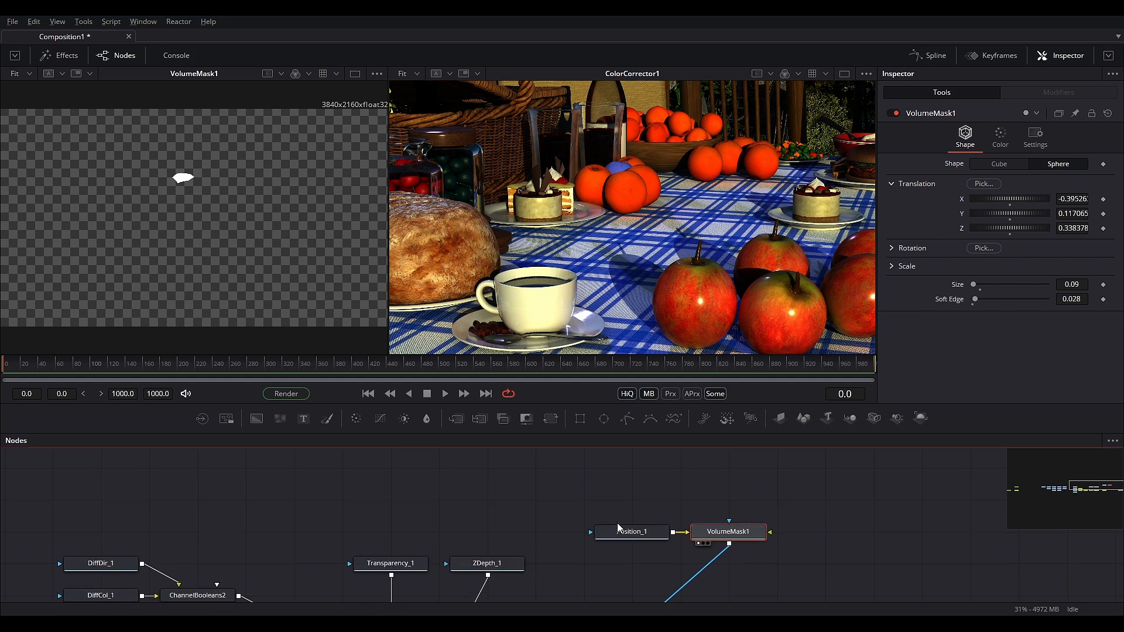
{"action": "left_click_drag", "start_coordinate": [617, 522], "coordinate": [616, 458]}
{"action": "left_click_drag", "start_coordinate": [740, 538], "coordinate": [593, 538]}
{"action": "scroll", "coordinate": [609, 534], "scroll_direction": "down", "scroll_amount": 3}
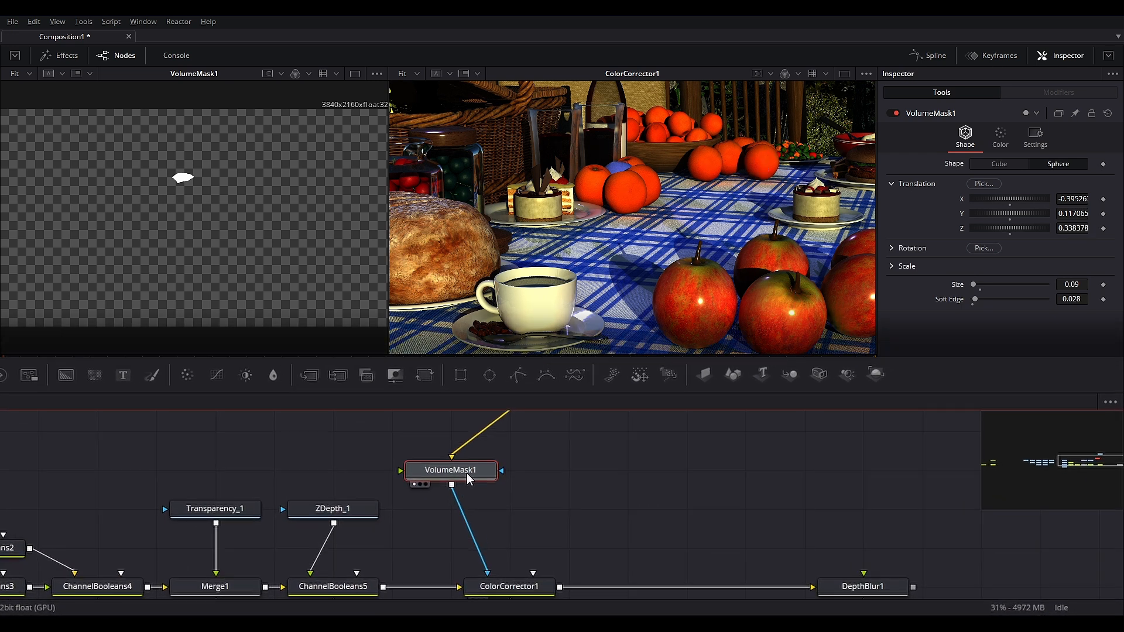
Duplicate VolumeMask1 with Position_1 as the copy's input, and merge both masks through a MultiMerge into ColorCorrector1's effect mask.
{"action": "key", "text": "ctrl+v"}
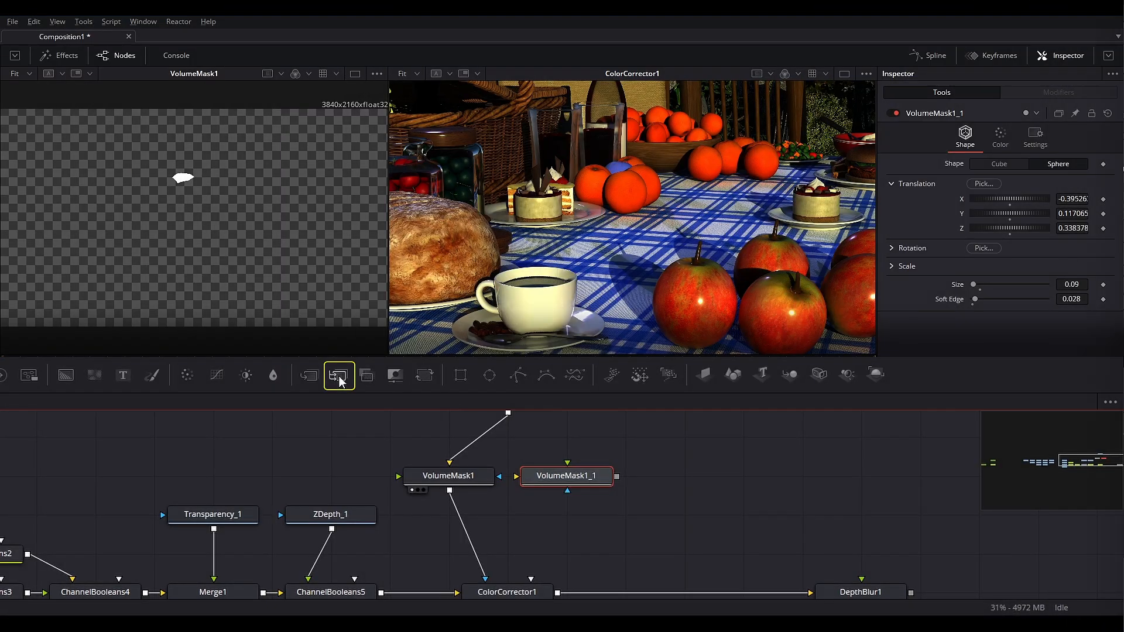
{"action": "left_click_drag", "start_coordinate": [339, 381], "coordinate": [501, 515]}
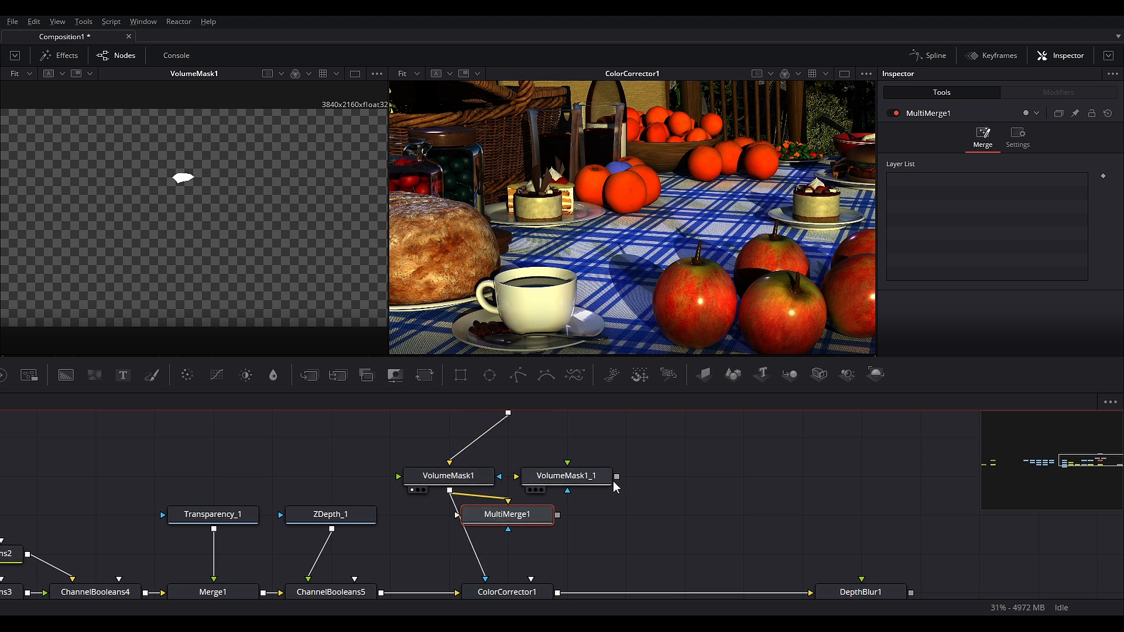
{"action": "left_click_drag", "start_coordinate": [506, 523], "coordinate": [486, 577]}
{"action": "scroll", "coordinate": [556, 538], "scroll_direction": "up", "scroll_amount": 2}
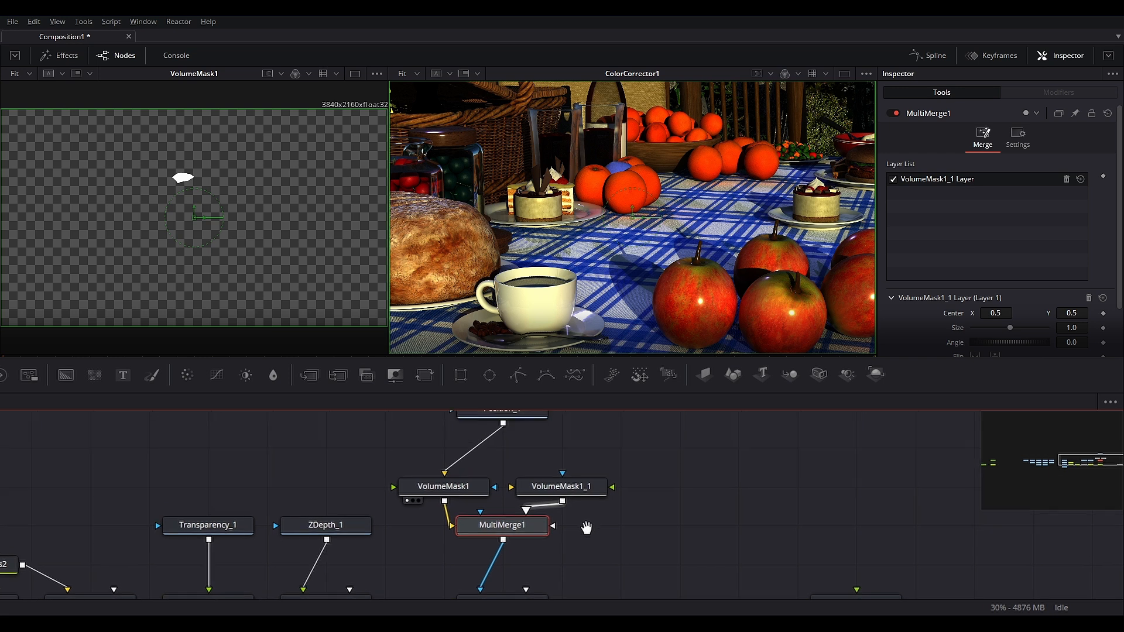
{"action": "left_click_drag", "start_coordinate": [494, 474], "coordinate": [571, 542]}
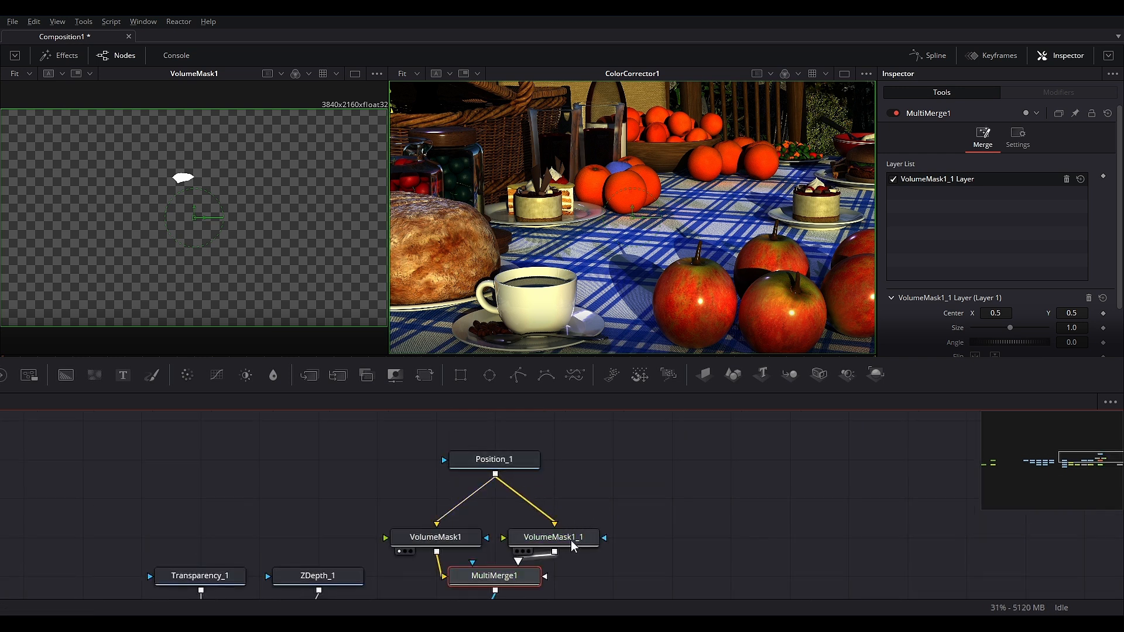
Center VolumeMask1_1's sphere on the rightmost orange on the tablecloth and set its Size to 0.1.
{"action": "left_click", "coordinate": [571, 540]}
{"action": "left_click_drag", "start_coordinate": [983, 184], "coordinate": [696, 170]}
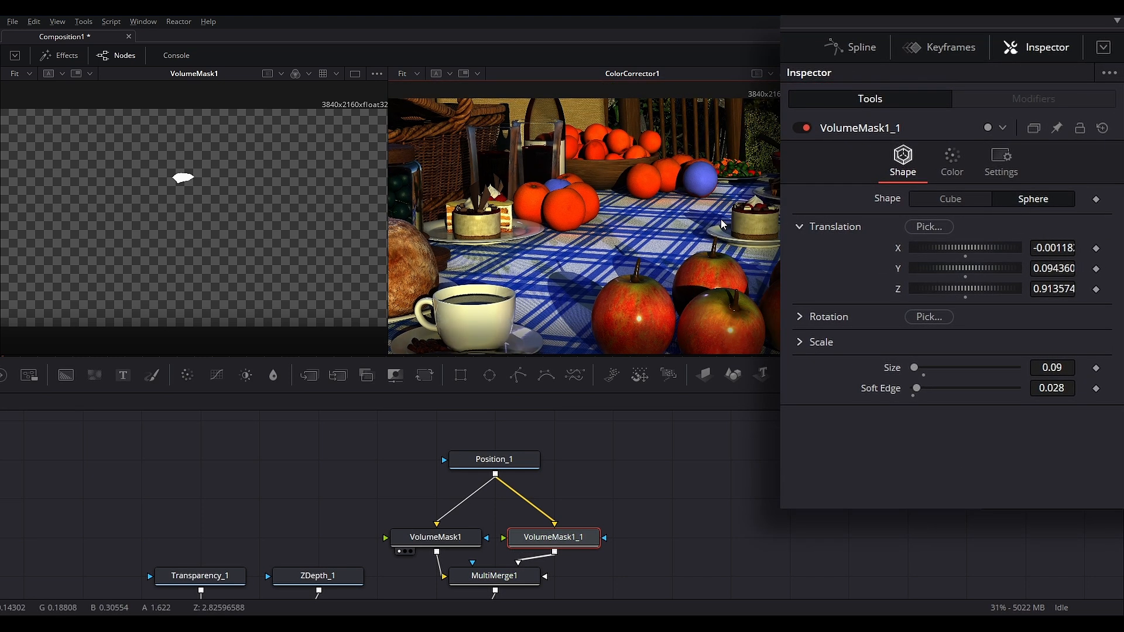
{"action": "scroll", "coordinate": [696, 167], "scroll_direction": "up", "scroll_amount": 8}
{"action": "left_click_drag", "start_coordinate": [1052, 366], "coordinate": [1060, 365]}
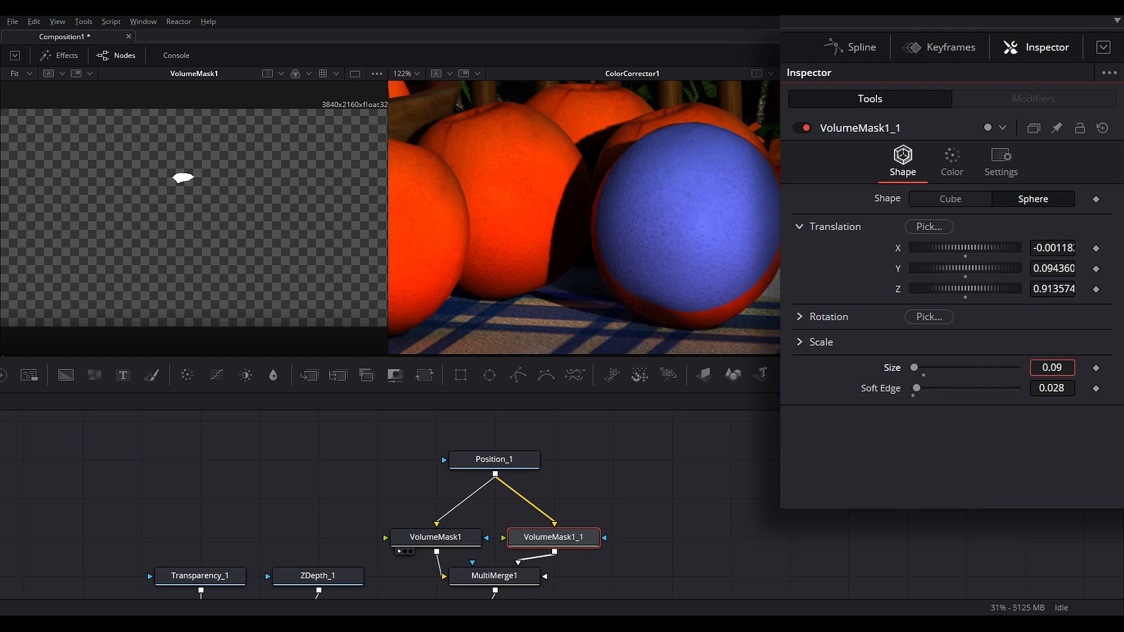
{"action": "scroll", "coordinate": [699, 240], "scroll_direction": "down", "scroll_amount": 8}
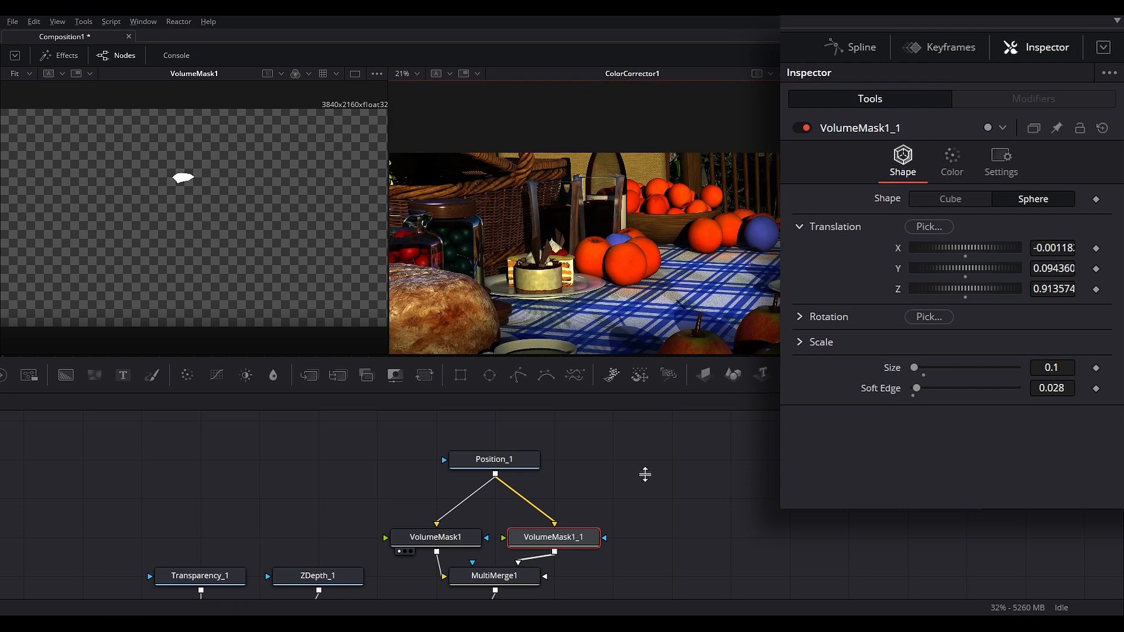
Duplicate VolumeMask1_1, connect Position_1 to the copy's input, and connect the copy's output to MultiMerge1.
{"action": "key", "text": "ctrl+v"}
{"action": "left_click_drag", "start_coordinate": [496, 478], "coordinate": [672, 523]}
{"action": "left_click_drag", "start_coordinate": [721, 537], "coordinate": [506, 580]}
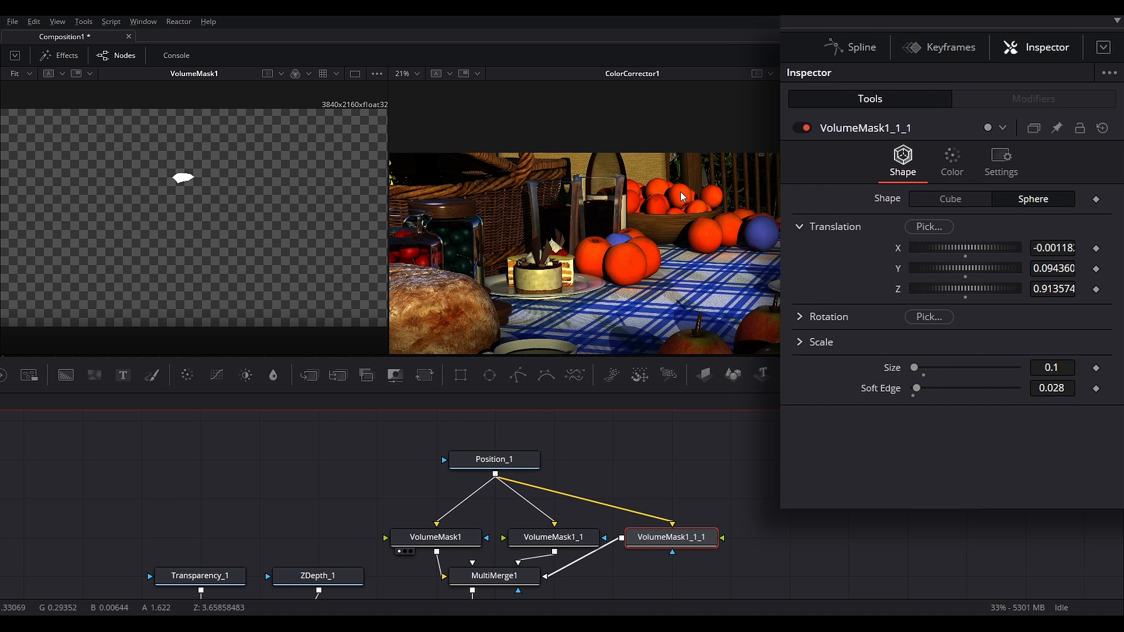
Fit VolumeMask1_1_1's sphere to a front orange in the bowl with Size 0.06, X about -0.4531 and Y about 0.1508.
{"action": "scroll", "coordinate": [675, 191], "scroll_direction": "up", "scroll_amount": 10}
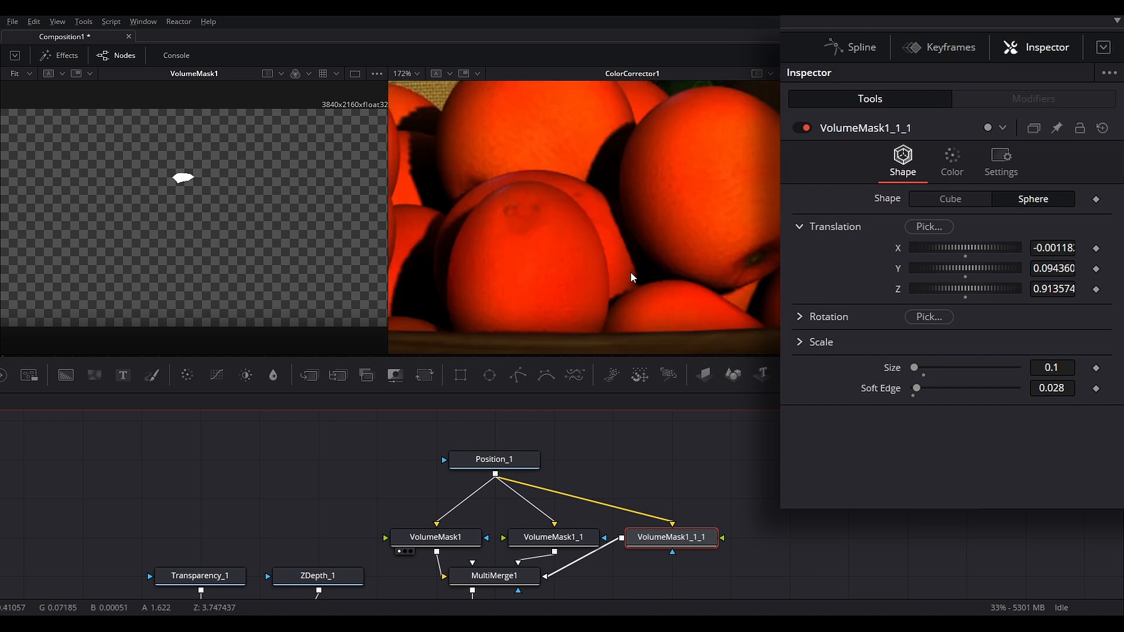
{"action": "left_click_drag", "start_coordinate": [929, 226], "coordinate": [578, 187]}
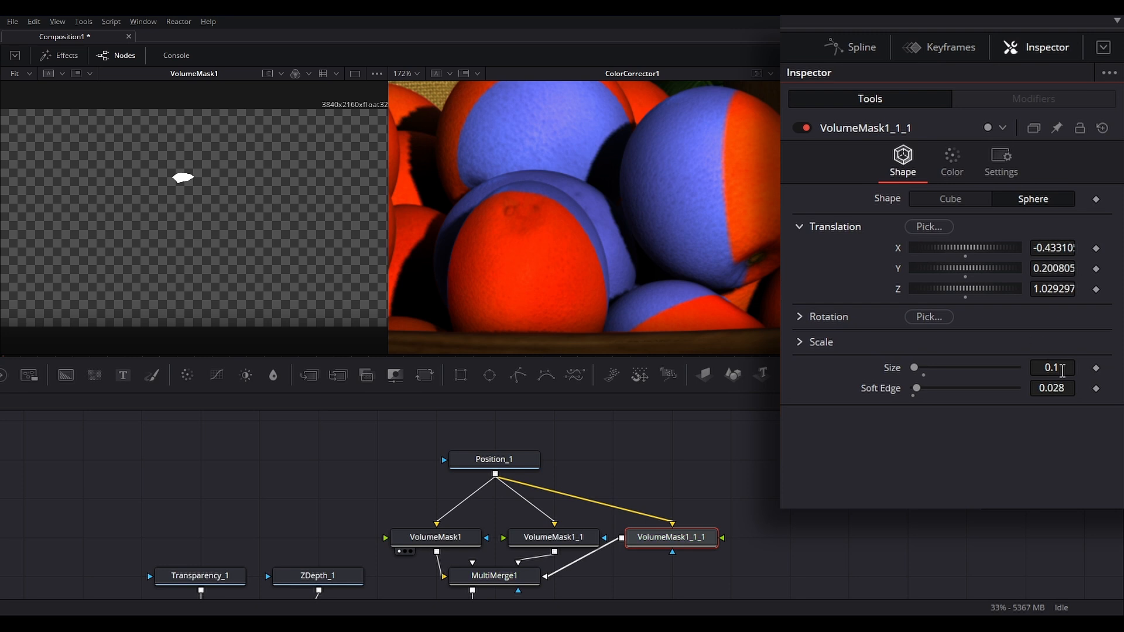
{"action": "left_click", "coordinate": [1060, 370]}
{"action": "type", "text": ".06"}
{"action": "key", "text": "Tab"}
{"action": "mouse_move", "coordinate": [1063, 248]}
{"action": "left_mouse_down"}
{"action": "mouse_move", "coordinate": [1070, 269]}
{"action": "mouse_move", "coordinate": [1058, 248]}
{"action": "left_mouse_up"}
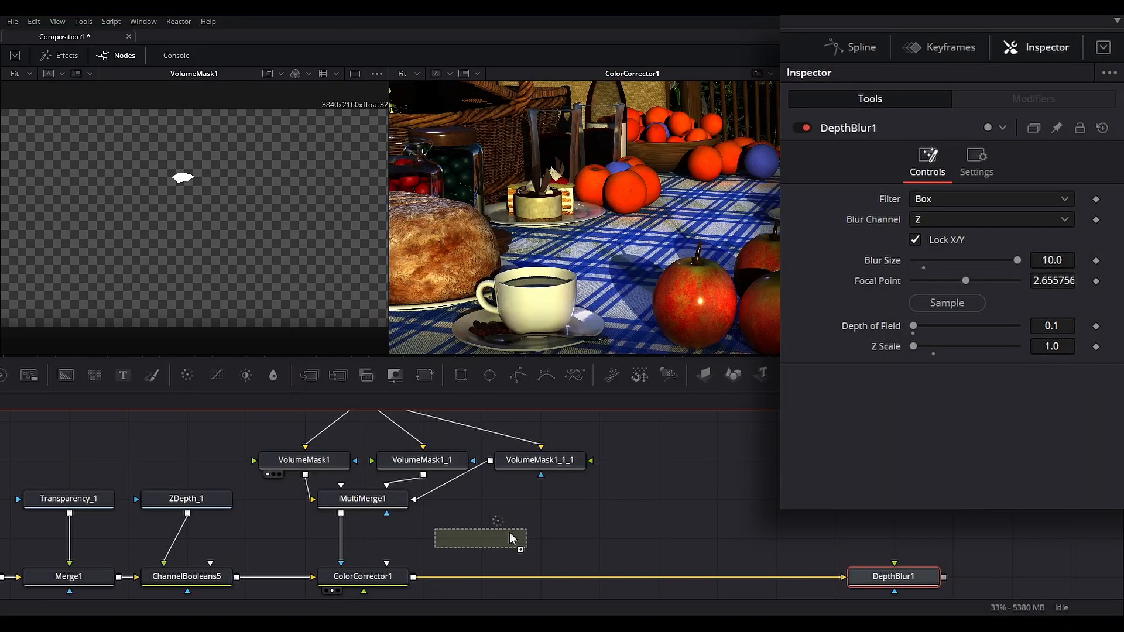
Insert a second Color Corrector between ColorCorrector1 and DepthBlur1 and raise its Gain.
{"action": "left_click_drag", "start_coordinate": [509, 533], "coordinate": [571, 573]}
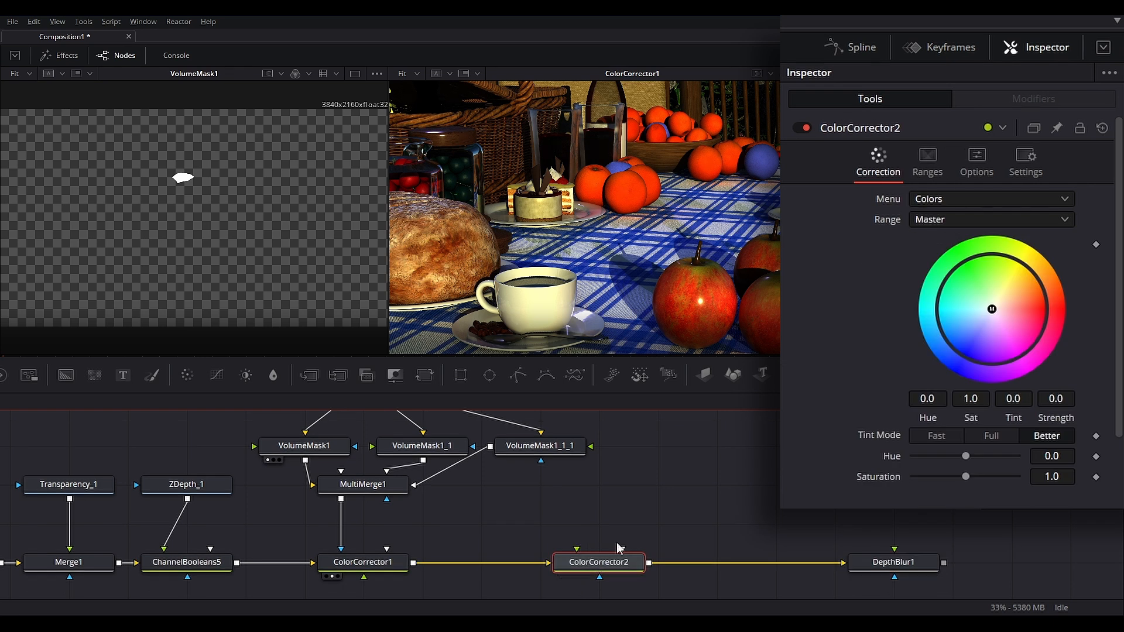
{"action": "scroll", "coordinate": [937, 472], "scroll_direction": "down", "scroll_amount": 3}
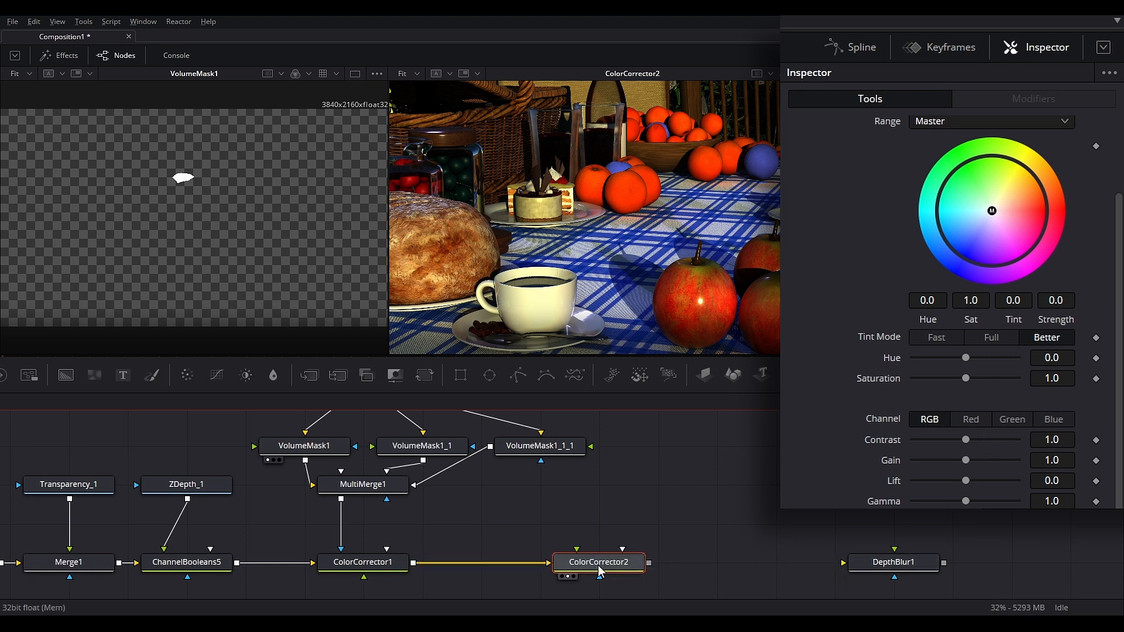
{"action": "left_click_drag", "start_coordinate": [965, 460], "coordinate": [970, 457]}
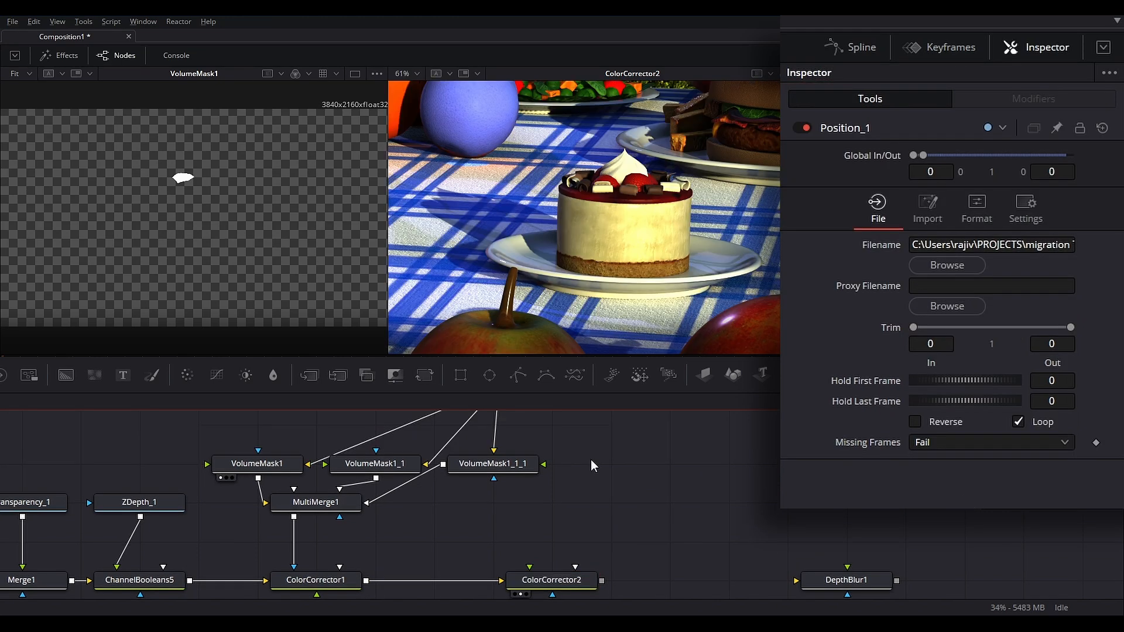
Add a Volume Mask node beside VolumeMask1_1_1.
{"action": "key", "text": "shift+space"}
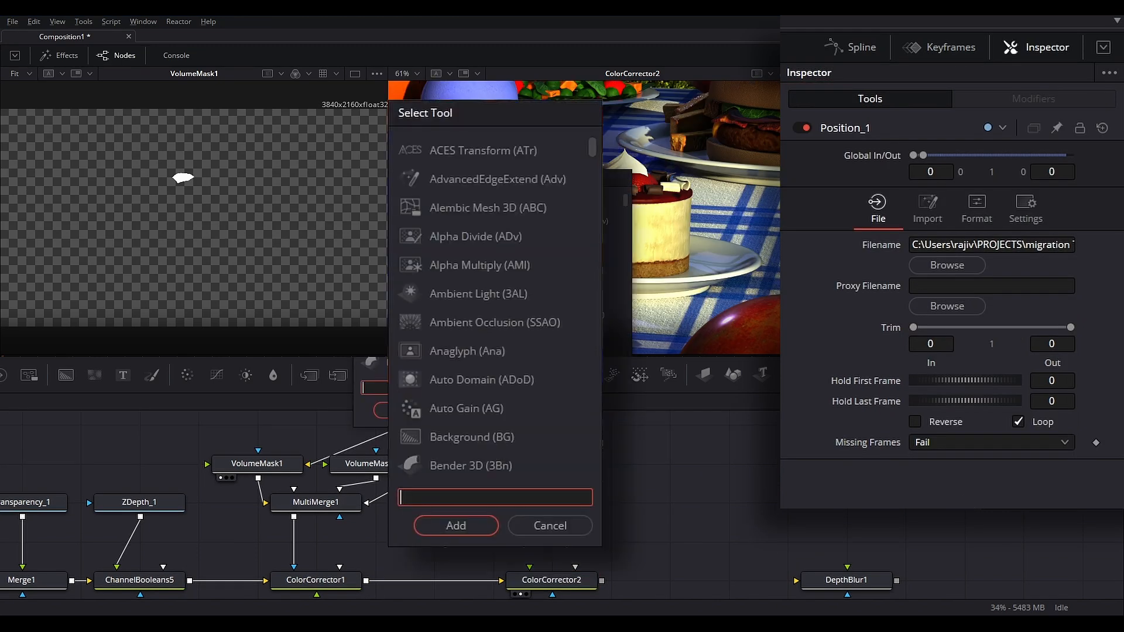
{"action": "type", "text": "volu"}
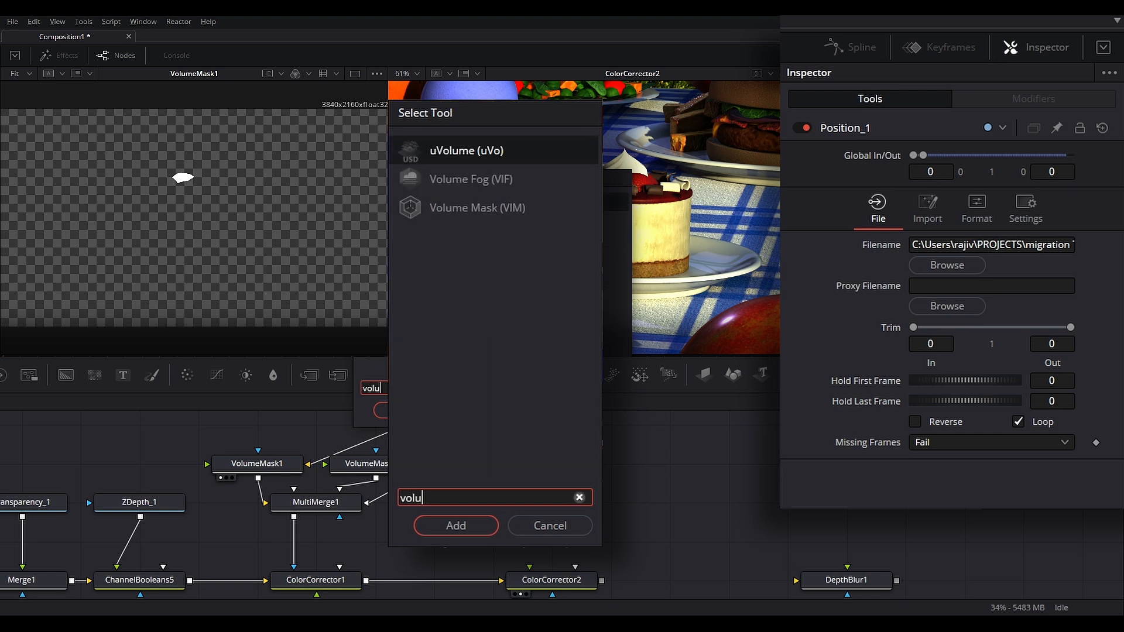
{"action": "left_click", "coordinate": [477, 208]}
{"action": "left_click", "coordinate": [456, 525]}
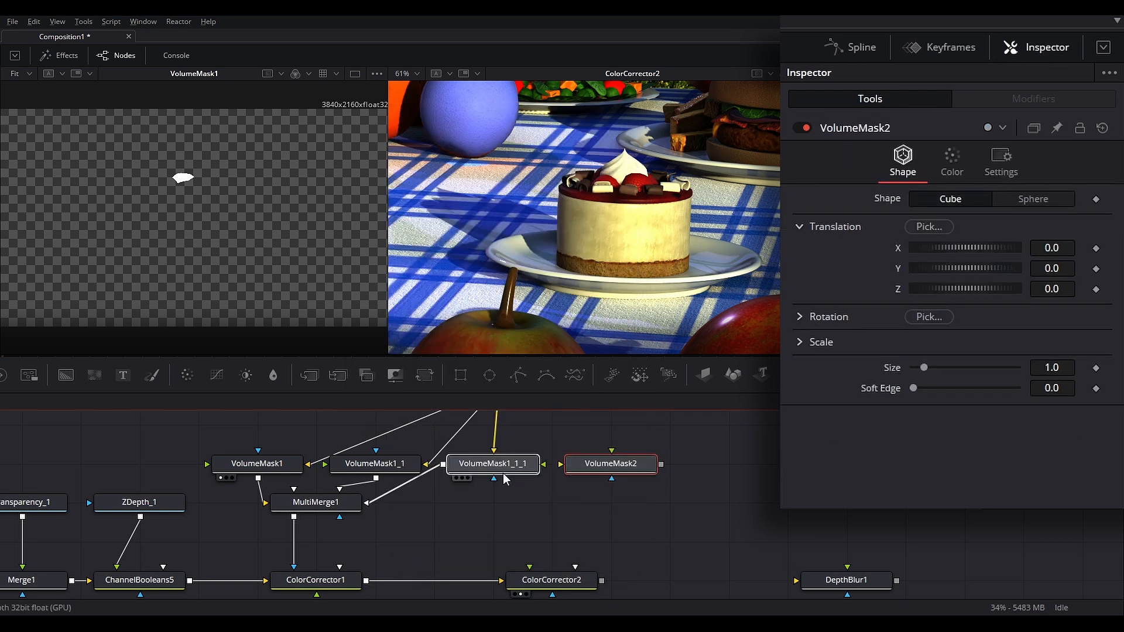
Connect Position_1 to VolumeMask2's image input and VolumeMask2's output to ColorCorrector2.
{"action": "left_click_drag", "start_coordinate": [511, 421], "coordinate": [612, 500]}
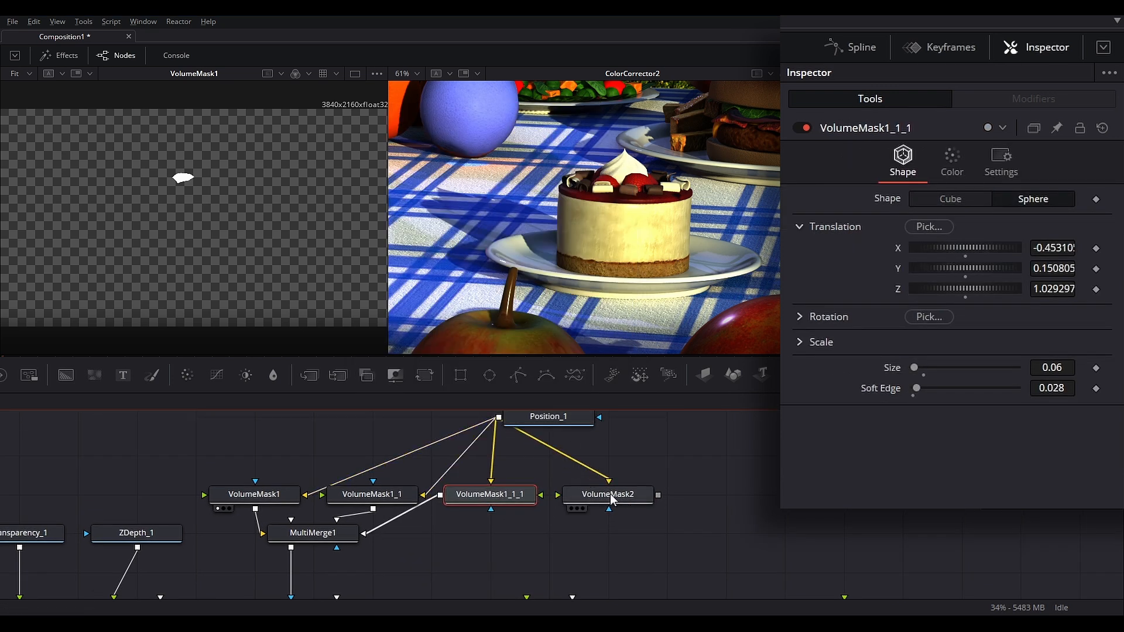
{"action": "left_click", "coordinate": [615, 505]}
{"action": "scroll", "coordinate": [615, 504], "scroll_direction": "down", "scroll_amount": 2}
{"action": "left_click_drag", "start_coordinate": [676, 455], "coordinate": [582, 581]}
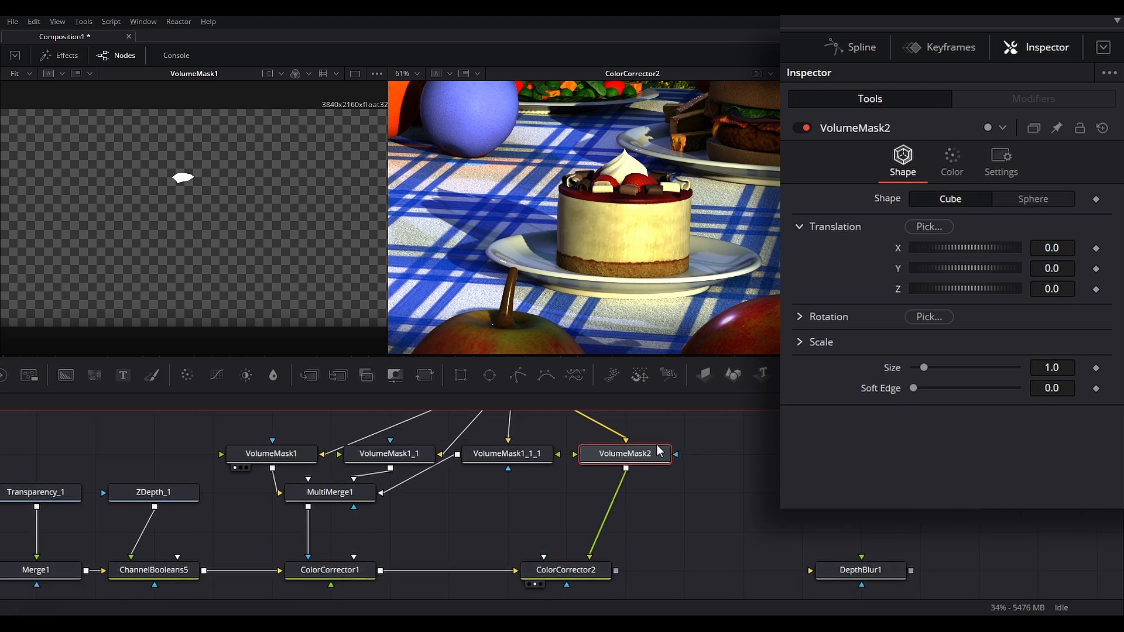
Enable Mask Only on VolumeMask2, and center a Sphere shape on the cream tip of the cake behind the apples.
{"action": "left_click", "coordinate": [947, 162]}
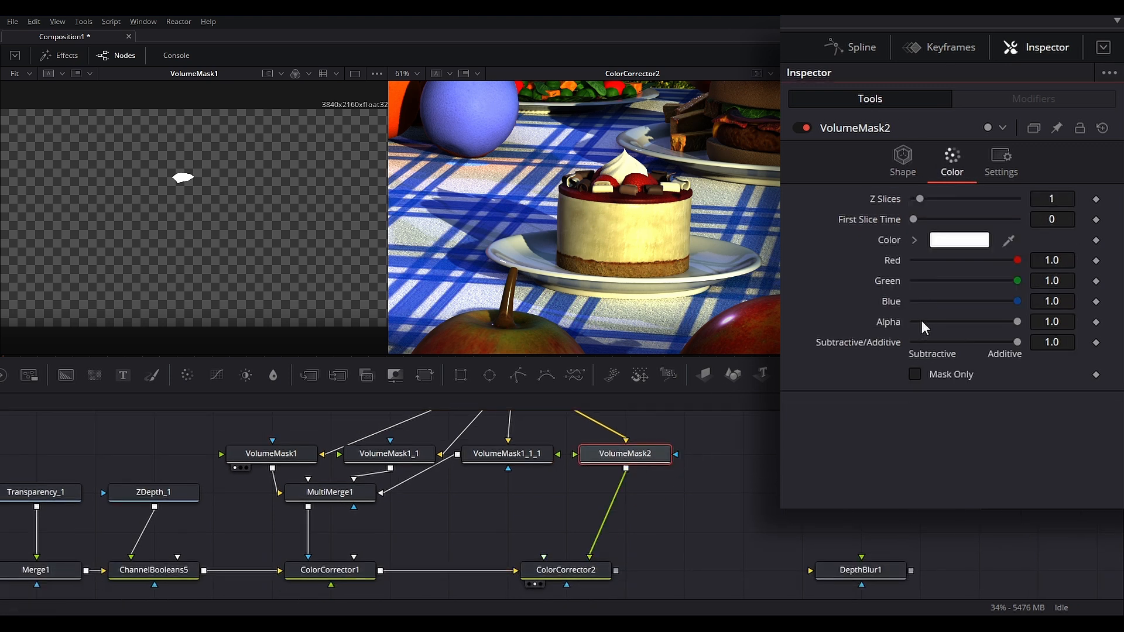
{"action": "left_click", "coordinate": [619, 454]}
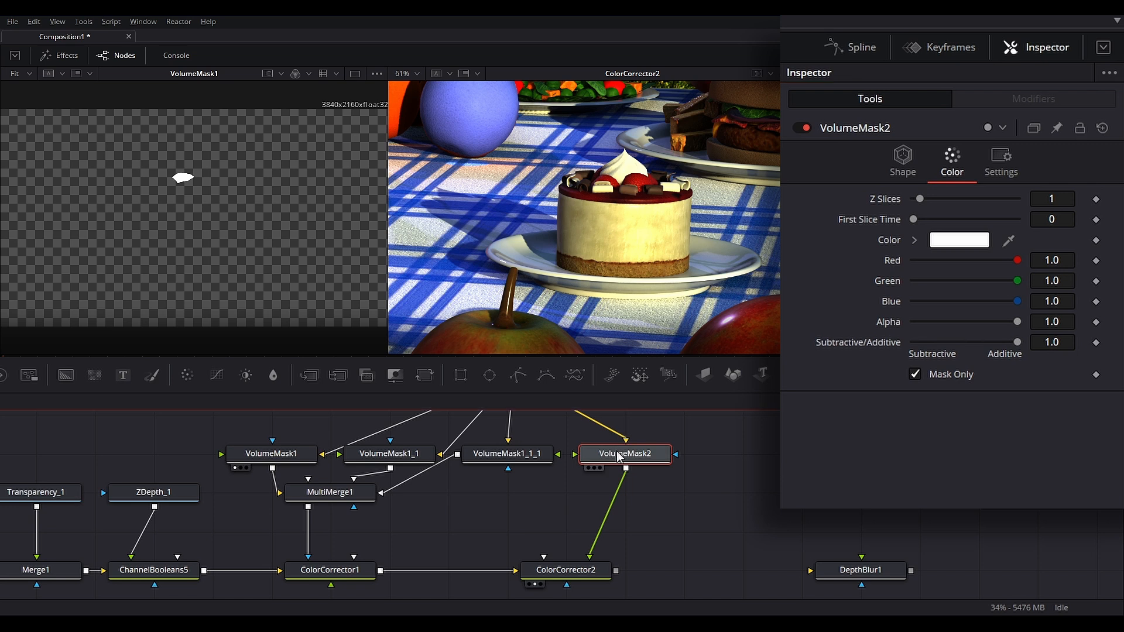
{"action": "left_click", "coordinate": [886, 168]}
{"action": "left_click", "coordinate": [1014, 198]}
{"action": "left_click_drag", "start_coordinate": [929, 227], "coordinate": [630, 155]}
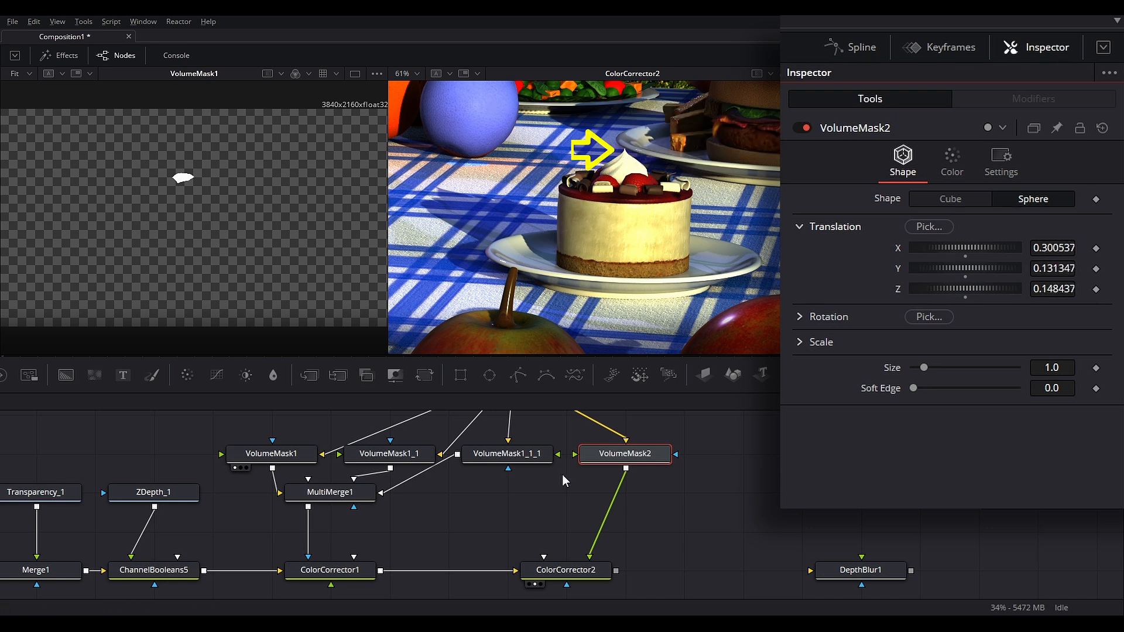
Reroute VolumeMask2's output to ColorCorrector2's effect mask input and set the mask's Size to 0.1.
{"action": "left_click_drag", "start_coordinate": [590, 563], "coordinate": [568, 589]}
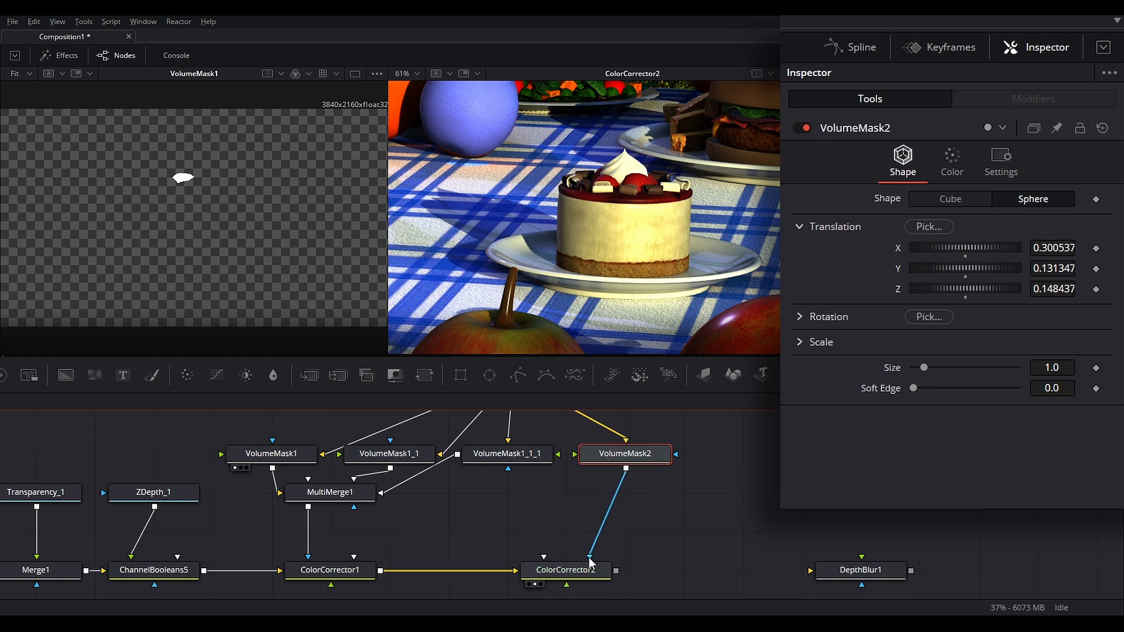
{"action": "left_click", "coordinate": [1069, 367]}
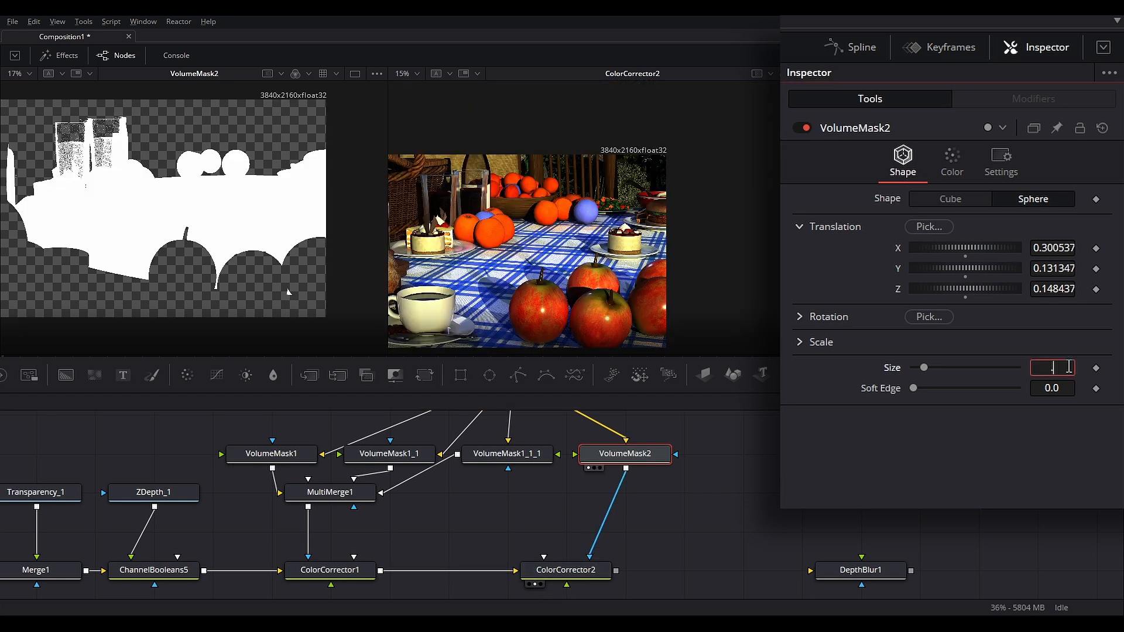
{"action": "type", "text": ".1"}
{"action": "key", "text": "Tab"}
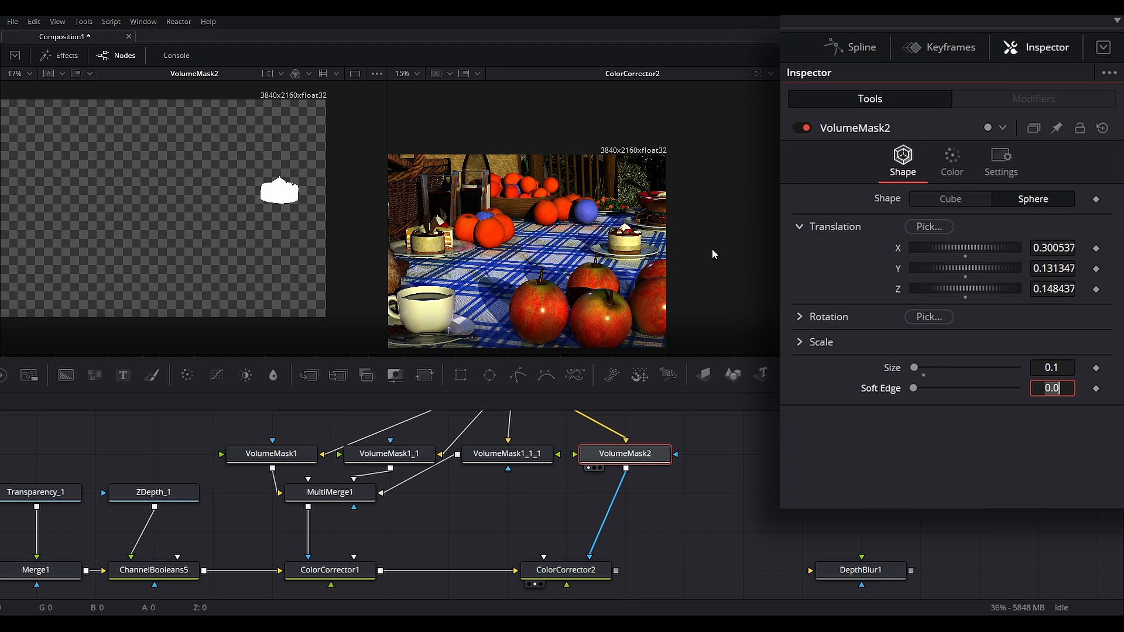
Set VolumeMask2's Soft Edge to 0.5 and lower its Y translation to about 0.0713 so the sphere covers the cake.
{"action": "scroll", "coordinate": [646, 253], "scroll_direction": "up", "scroll_amount": 5}
{"action": "type", "text": "1"}
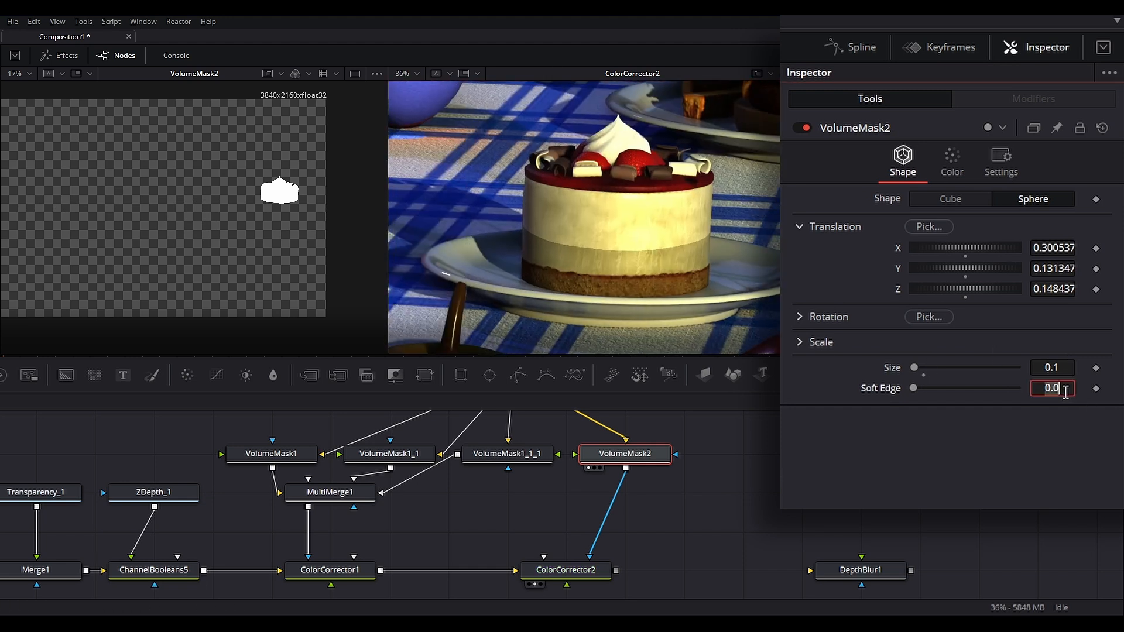
{"action": "key", "text": "Return"}
{"action": "type", "text": ".5"}
{"action": "key", "text": "Tab"}
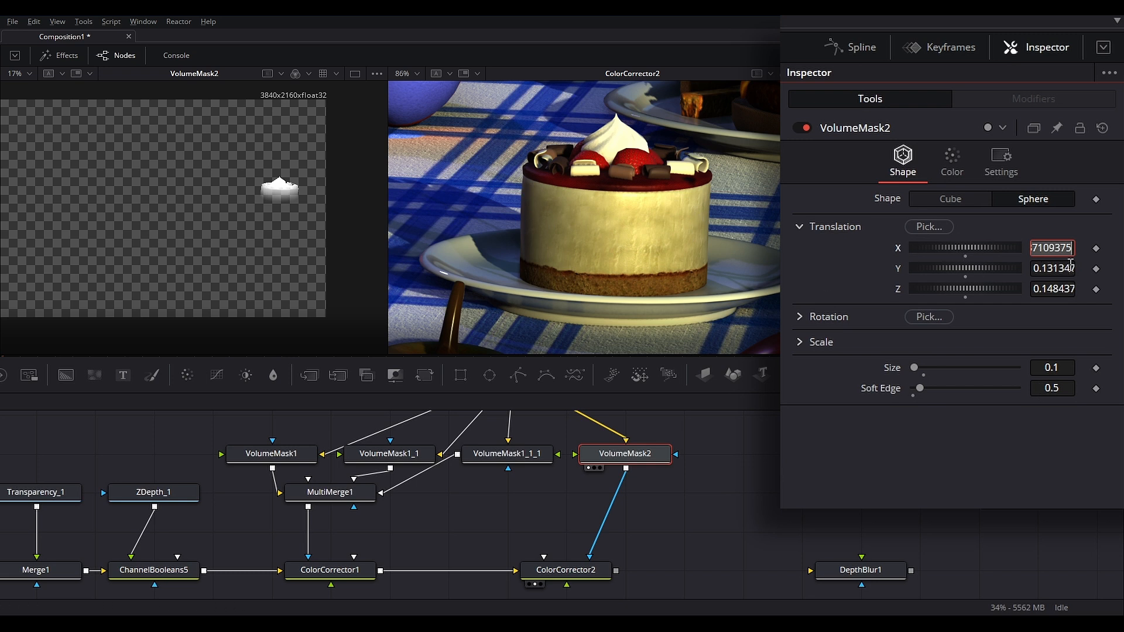
{"action": "left_click_drag", "start_coordinate": [965, 268], "coordinate": [959, 268]}
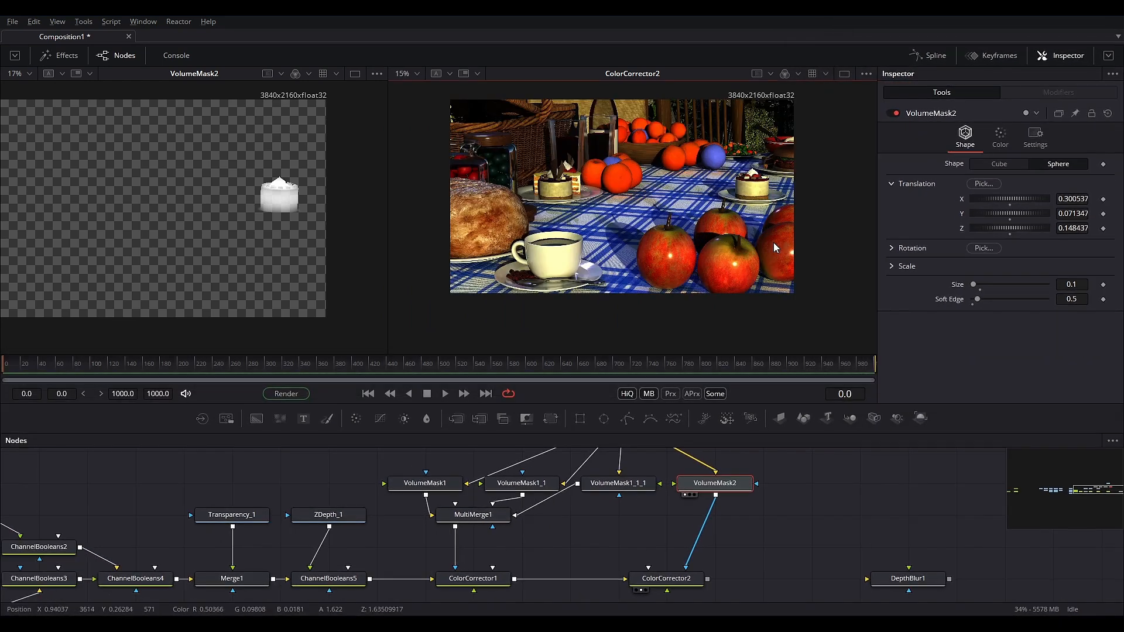
{"action": "left_click_drag", "start_coordinate": [731, 215], "coordinate": [740, 228]}
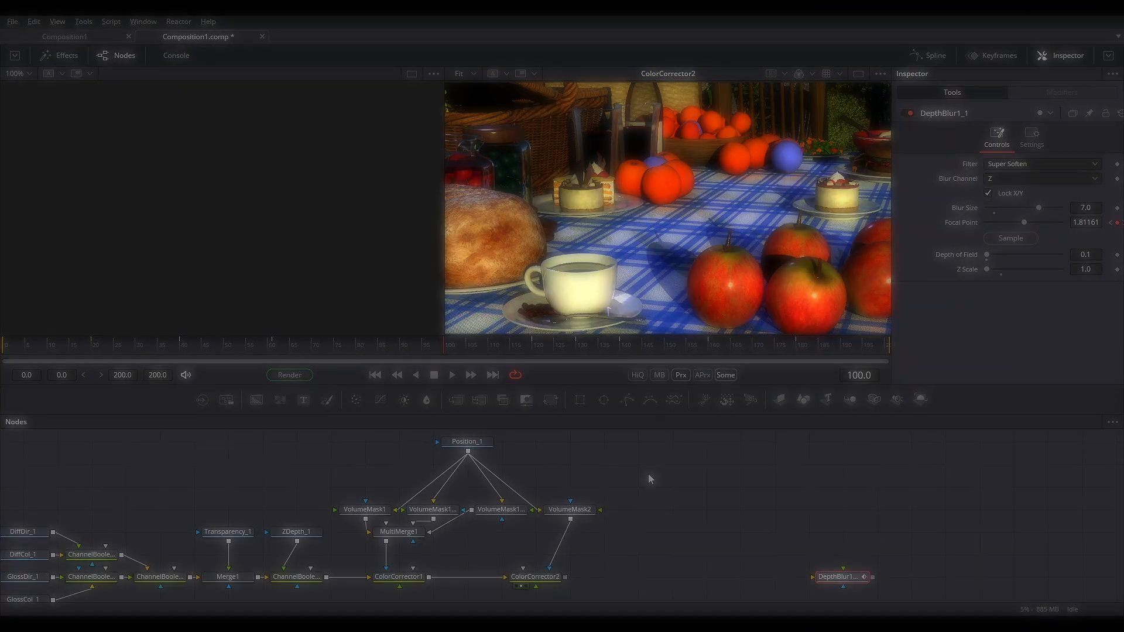
Add a Volume Fog node between ColorCorrector2 and the depth blur node, and show its color settings.
{"action": "right_click", "coordinate": [648, 473]}
{"action": "mouse_move", "coordinate": [383, 167]}
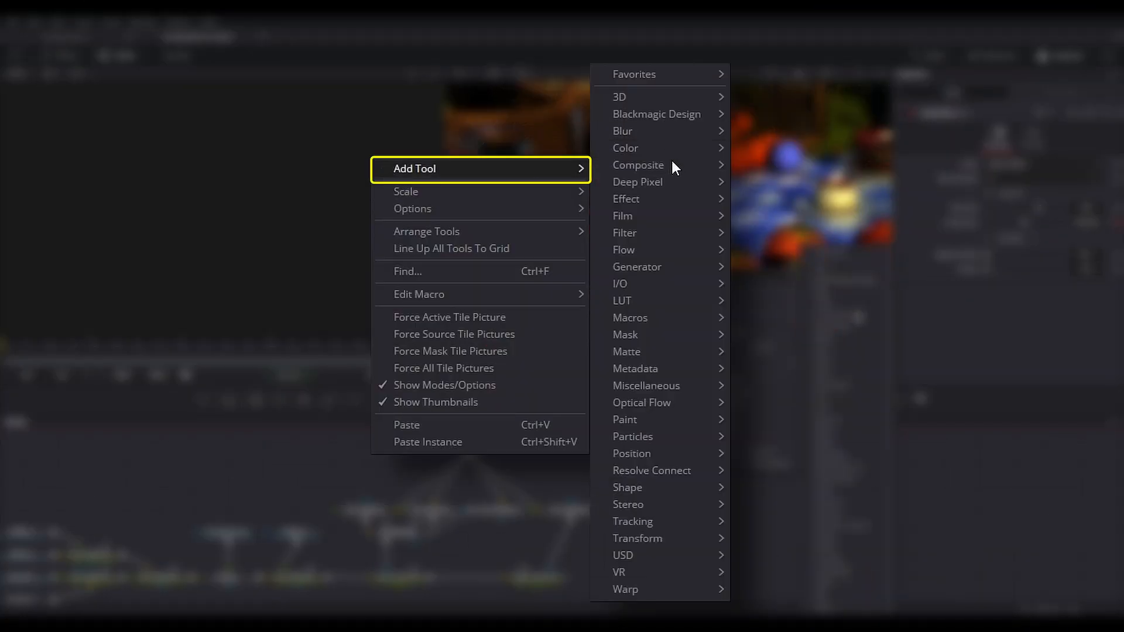
{"action": "mouse_move", "coordinate": [650, 454]}
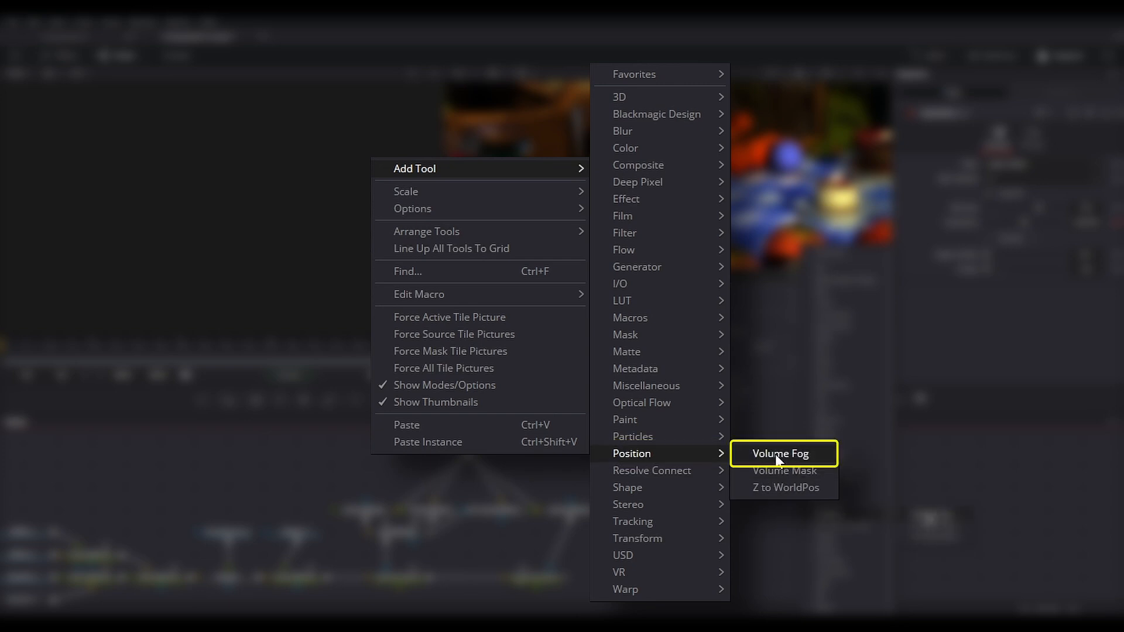
{"action": "left_click", "coordinate": [779, 454]}
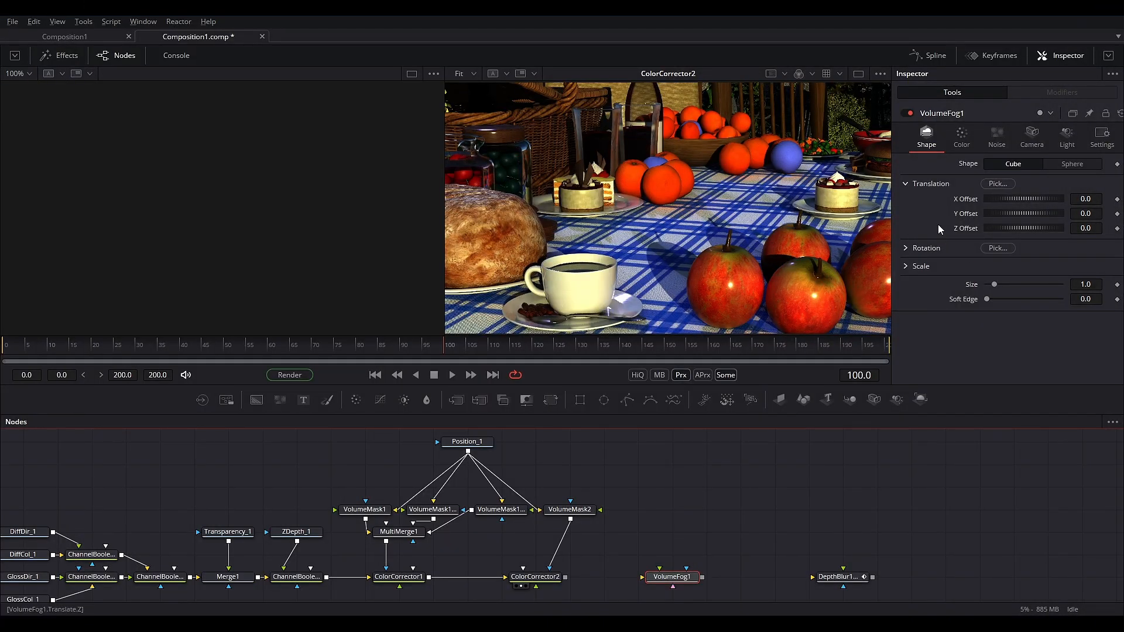
{"action": "left_click", "coordinate": [965, 137]}
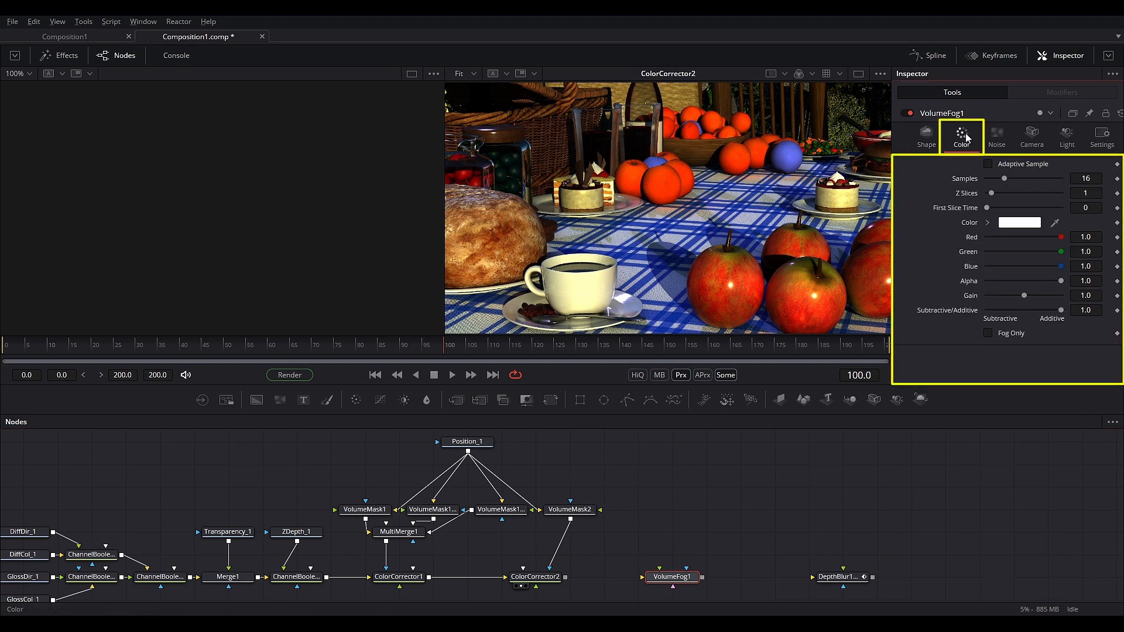
Examine the VolumeFog node's Shape controls and inputs, and move the node closer to the DepthBlur node.
{"action": "left_click", "coordinate": [926, 137]}
{"action": "scroll", "coordinate": [655, 524], "scroll_direction": "up", "scroll_amount": 5}
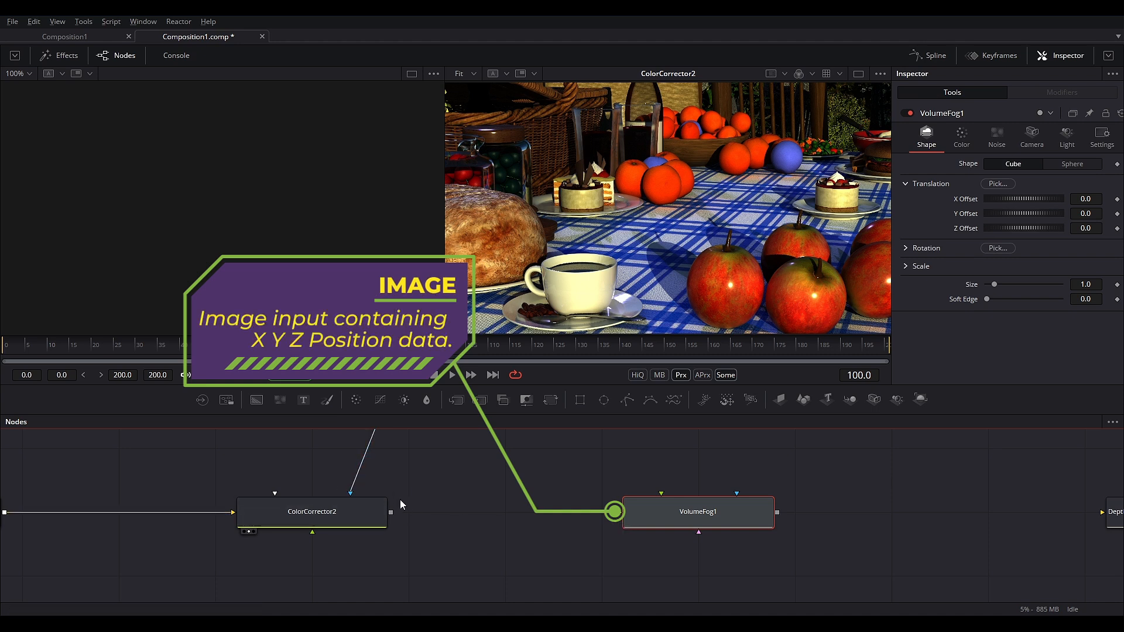
{"action": "scroll", "coordinate": [421, 497], "scroll_direction": "down", "scroll_amount": 2}
{"action": "scroll", "coordinate": [410, 510], "scroll_direction": "up", "scroll_amount": 2}
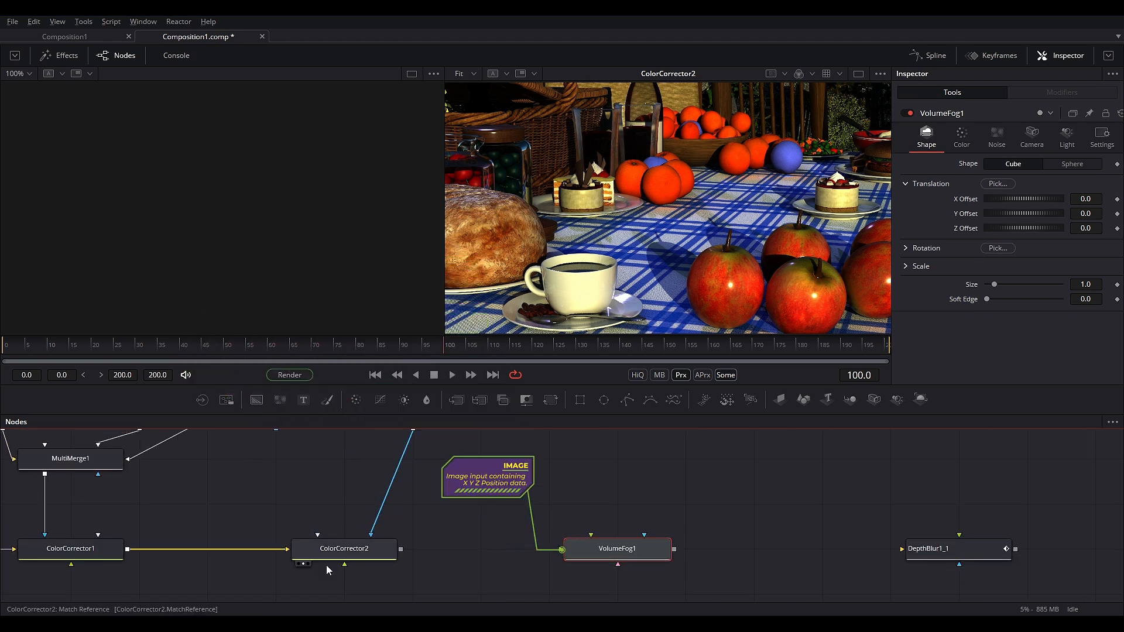
{"action": "left_click_drag", "start_coordinate": [599, 550], "coordinate": [735, 549]}
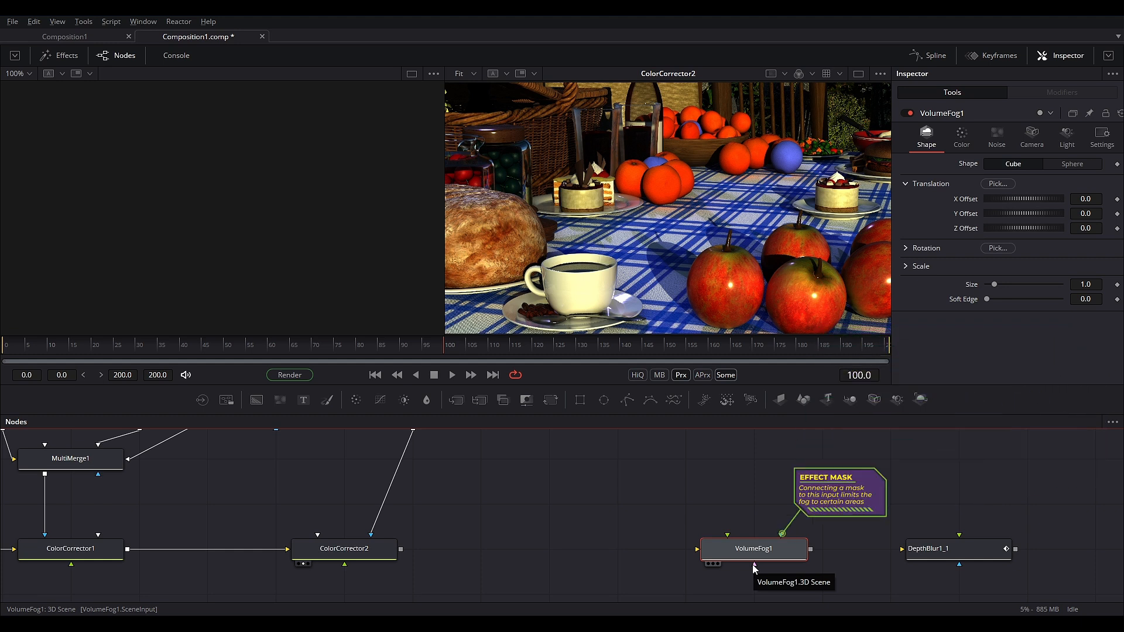
{"action": "left_click", "coordinate": [1025, 143]}
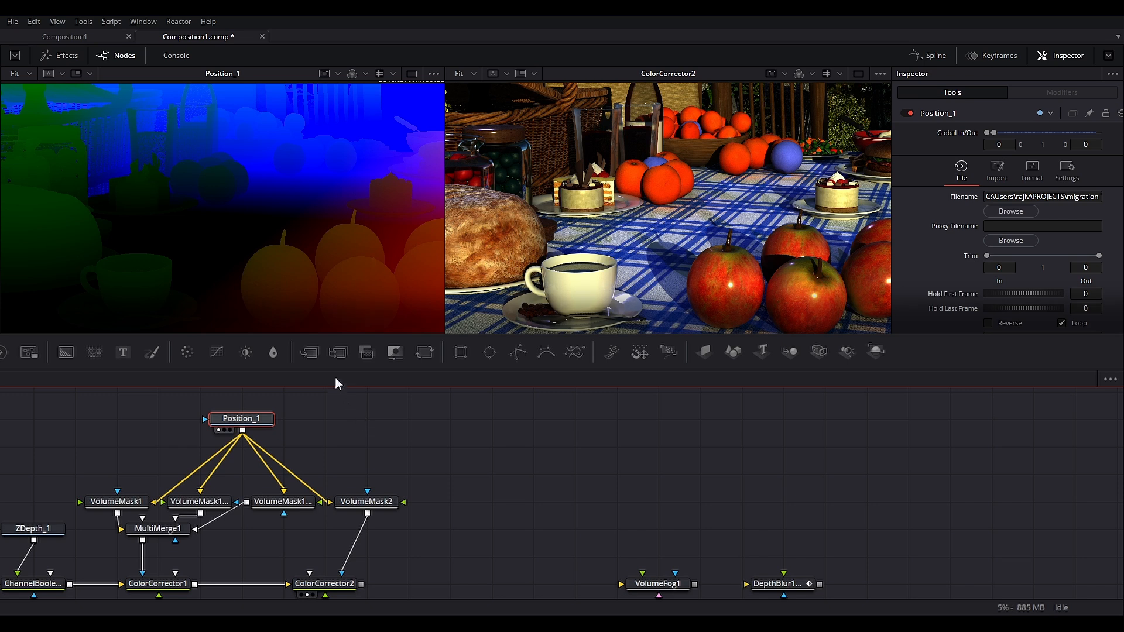
Add a ChannelBooleans node after ColorCorrector2 and feed Position_1 into its foreground through a router.
{"action": "left_click_drag", "start_coordinate": [452, 577], "coordinate": [452, 577]}
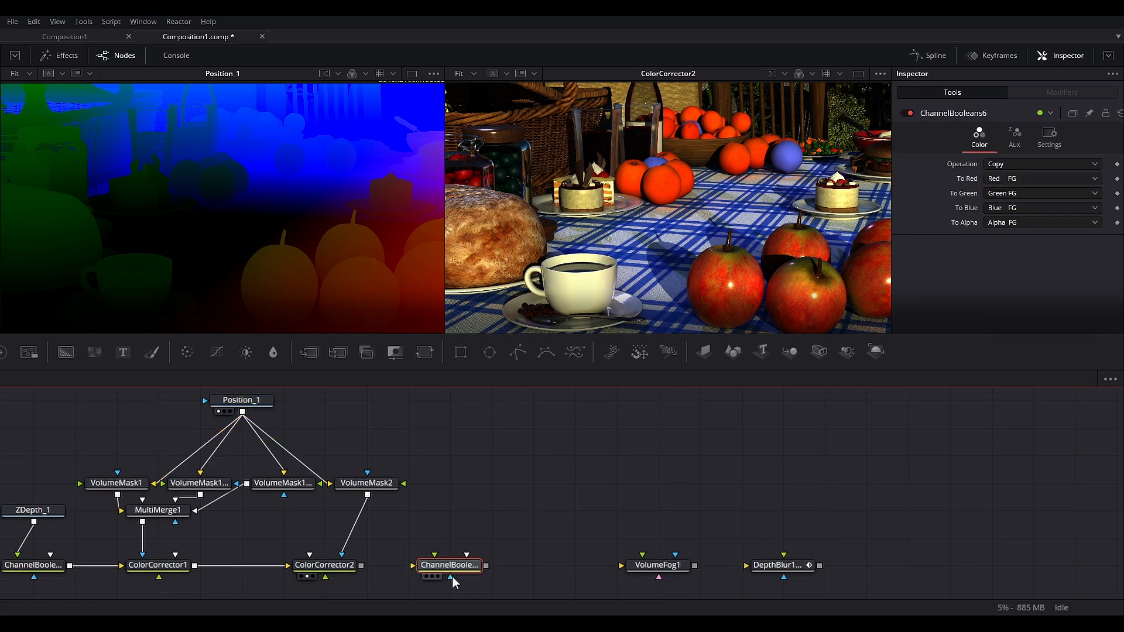
{"action": "left_click_drag", "start_coordinate": [475, 510], "coordinate": [446, 563]}
{"action": "left_click_drag", "start_coordinate": [242, 411], "coordinate": [454, 429]}
{"action": "left_click", "coordinate": [391, 524], "text": "alt"}
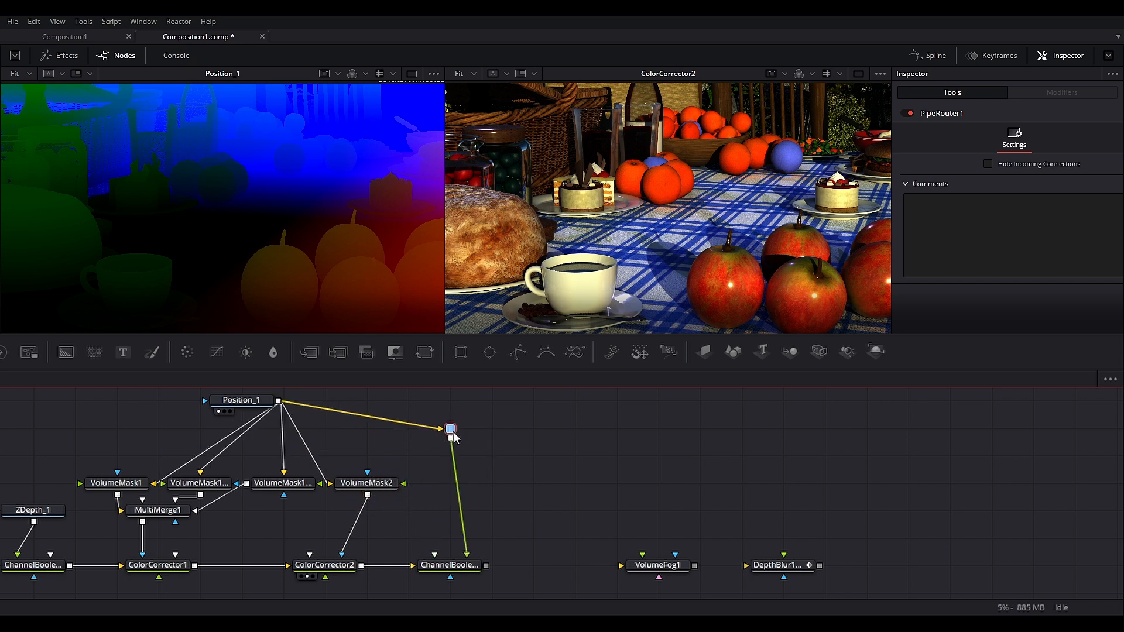
Set the new ChannelBooleans node's red, green, blue and alpha channels to Do Nothing.
{"action": "left_click", "coordinate": [450, 565]}
{"action": "left_click", "coordinate": [995, 237]}
{"action": "left_click", "coordinate": [958, 294]}
{"action": "left_click", "coordinate": [956, 282]}
{"action": "left_click", "coordinate": [958, 294]}
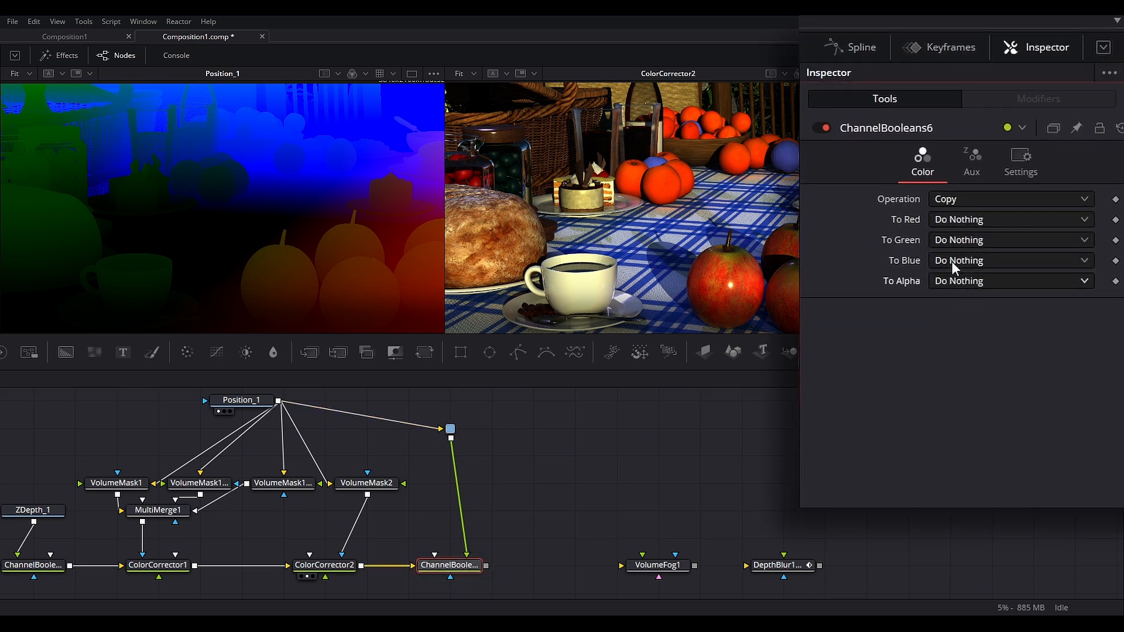
Enable extra channels on the ChannelBooleans node and set To X Position to X Position FG.
{"action": "left_click", "coordinate": [972, 163]}
{"action": "scroll", "coordinate": [942, 325], "scroll_direction": "down", "scroll_amount": 5}
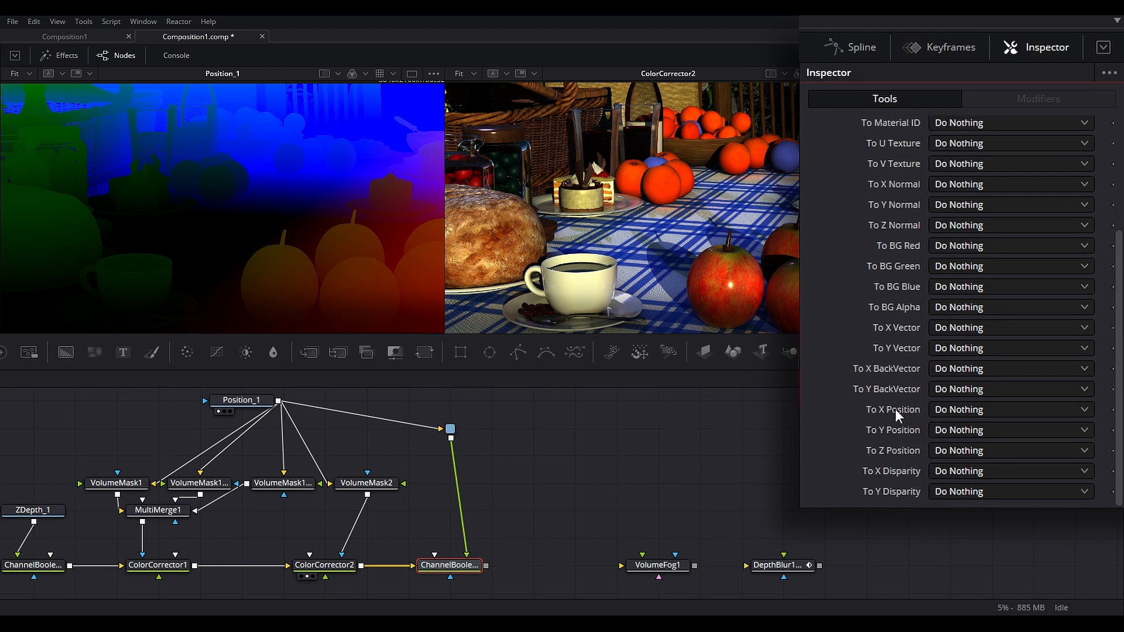
{"action": "left_click", "coordinate": [943, 410]}
{"action": "scroll", "coordinate": [945, 423], "scroll_direction": "down", "scroll_amount": 2}
{"action": "scroll", "coordinate": [946, 422], "scroll_direction": "down", "scroll_amount": 2}
{"action": "left_click", "coordinate": [973, 520]}
Set To Y Position to Y Position FG and To Z Position to Z Position FG.
{"action": "left_click", "coordinate": [971, 429]}
{"action": "scroll", "coordinate": [967, 508], "scroll_direction": "down", "scroll_amount": 6}
{"action": "left_click", "coordinate": [970, 556]}
{"action": "left_click", "coordinate": [963, 451]}
{"action": "scroll", "coordinate": [963, 454], "scroll_direction": "down", "scroll_amount": 6}
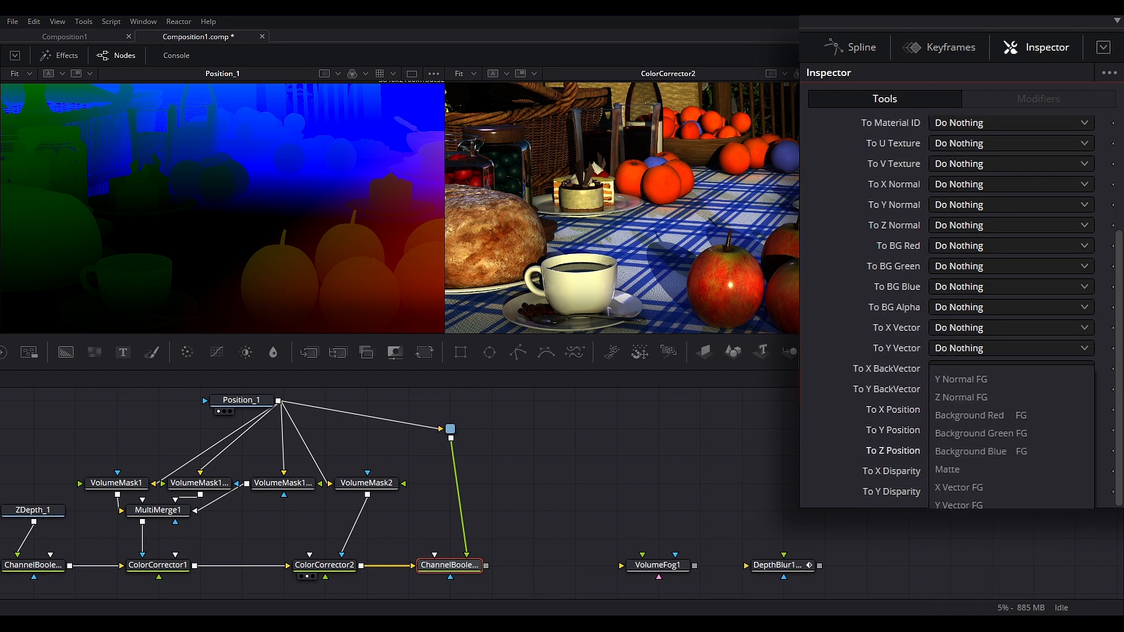
{"action": "left_click", "coordinate": [965, 595]}
{"action": "left_click", "coordinate": [966, 450]}
{"action": "left_click", "coordinate": [966, 467]}
View the ChannelBooleans output in the first viewer and check its X, Y and Z position channels.
{"action": "key", "text": "1"}
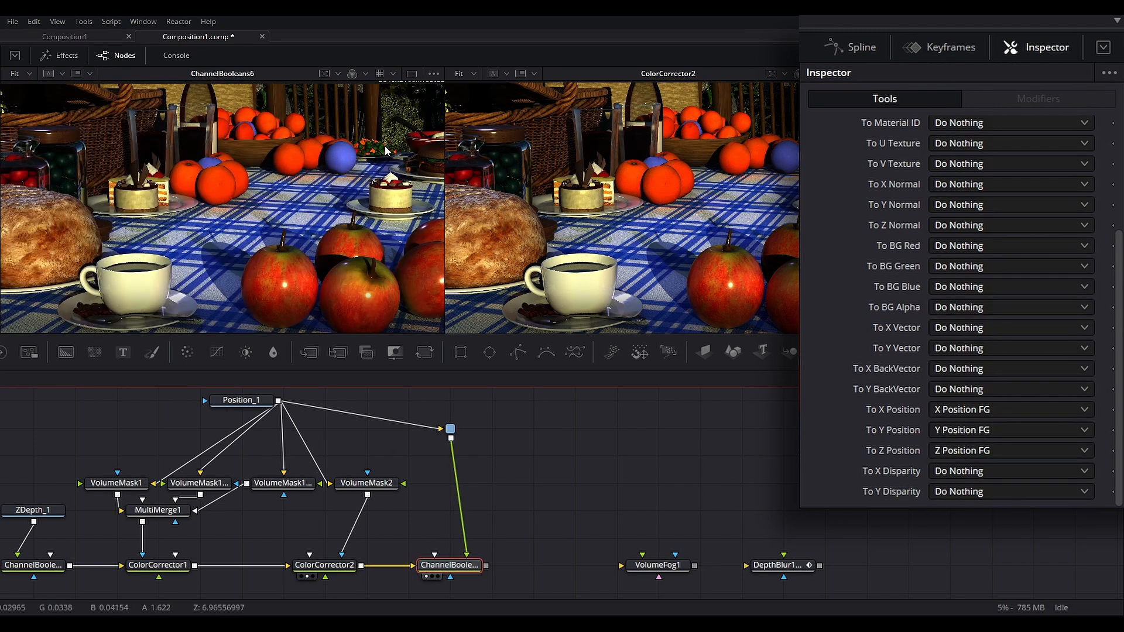
{"action": "left_click", "coordinate": [364, 74]}
{"action": "left_click", "coordinate": [377, 200]}
{"action": "left_click", "coordinate": [365, 74]}
{"action": "left_click", "coordinate": [375, 211]}
{"action": "left_click", "coordinate": [364, 74]}
{"action": "left_click", "coordinate": [375, 224]}
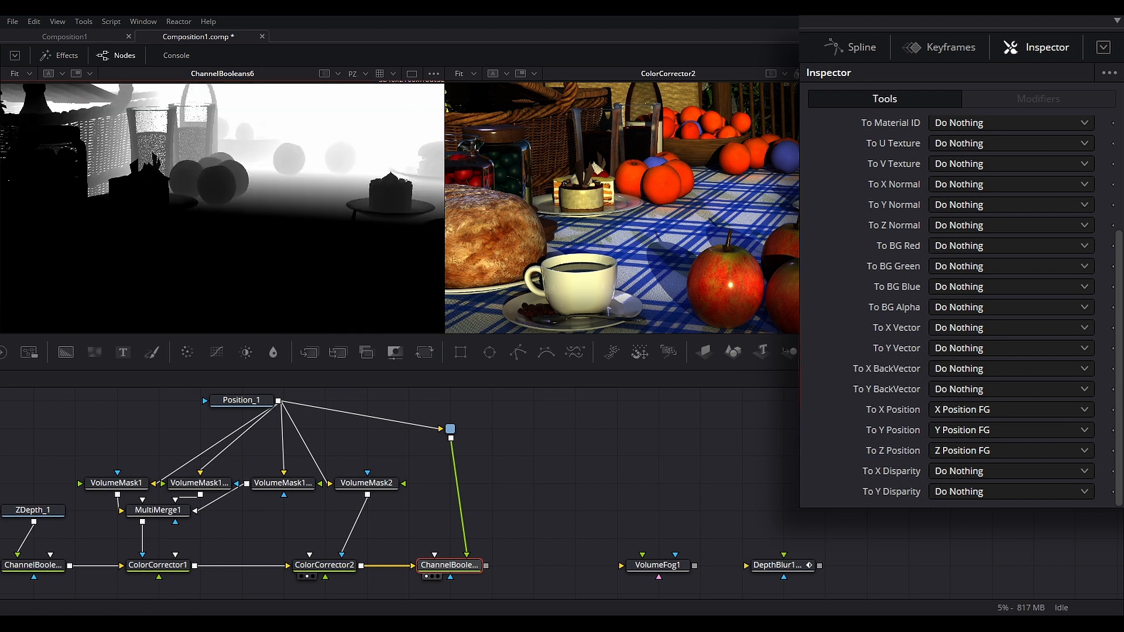
Connect the ChannelBooleans output to the VolumeFog node and show the fog in the first viewer.
{"action": "left_click", "coordinate": [238, 401]}
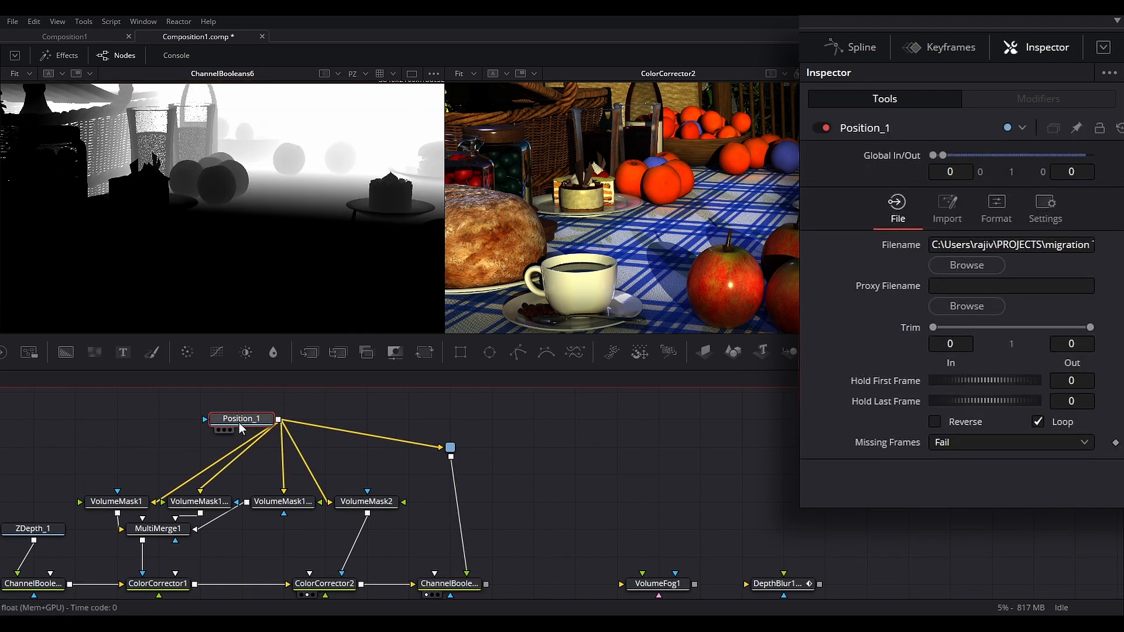
{"action": "left_click_drag", "start_coordinate": [444, 585], "coordinate": [414, 570]}
{"action": "left_click", "coordinate": [404, 577]}
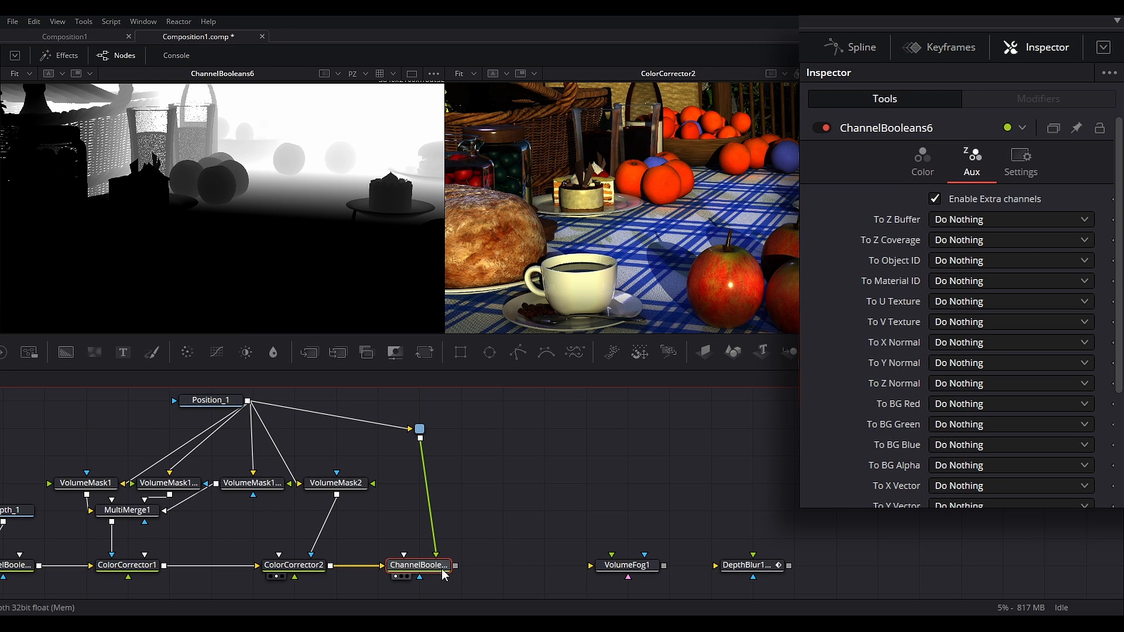
{"action": "left_click_drag", "start_coordinate": [651, 570], "coordinate": [271, 289]}
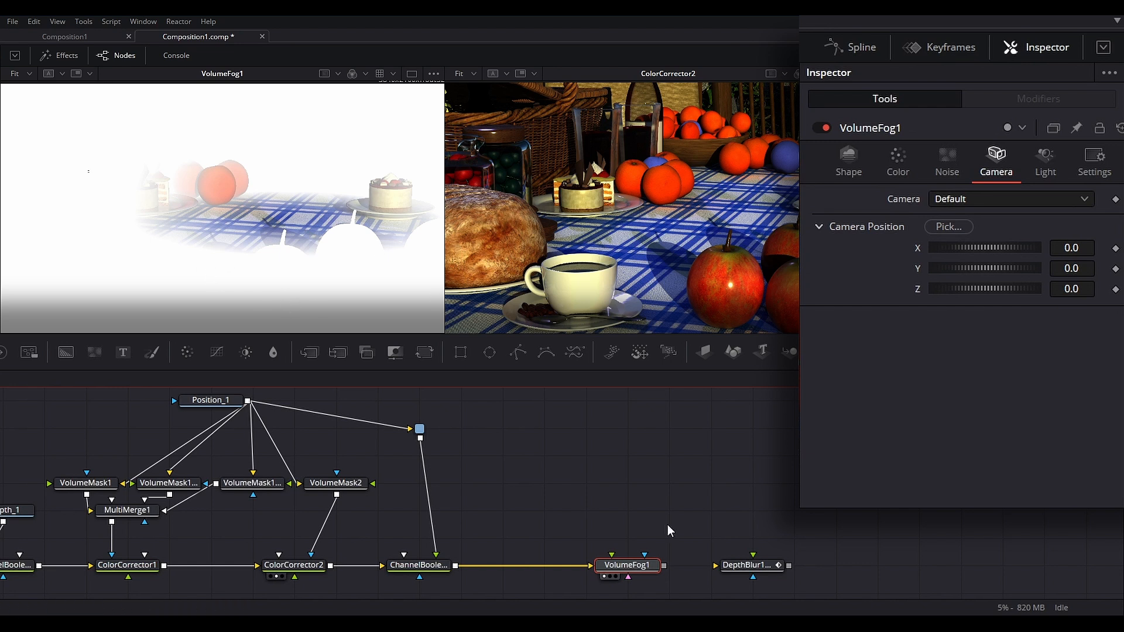
Pick the fog's translation from the image background, make its shape a Sphere, and set Size to 8.8 and Soft Edge to 0.157.
{"action": "left_click", "coordinate": [848, 161]}
{"action": "left_click_drag", "start_coordinate": [948, 227], "coordinate": [404, 111]}
{"action": "left_click", "coordinate": [1018, 198]}
{"action": "left_click", "coordinate": [1061, 366]}
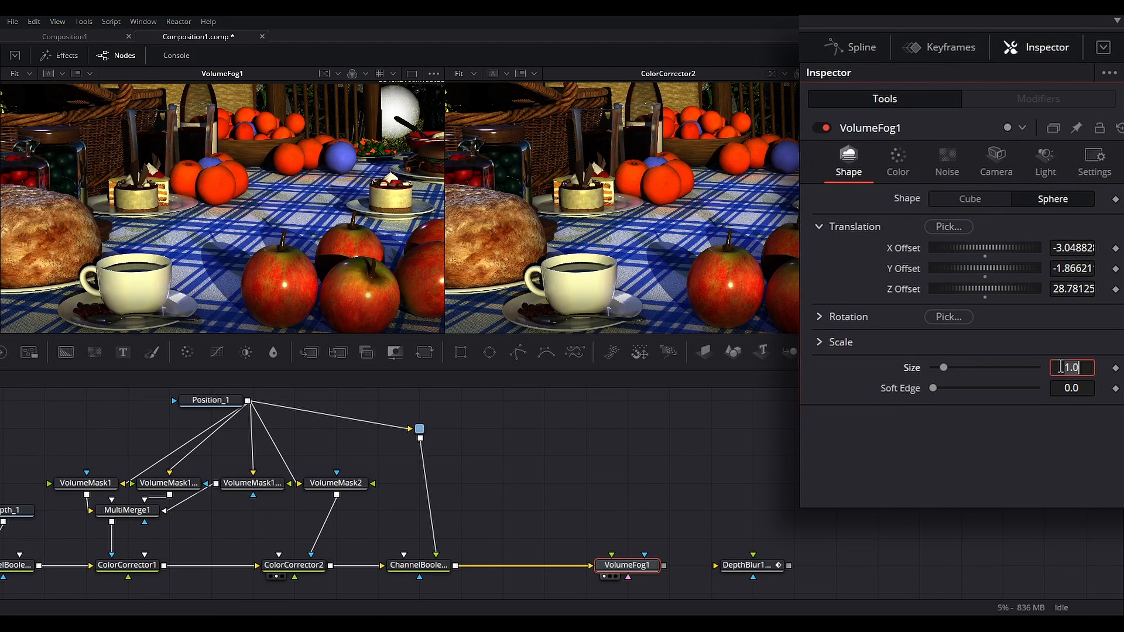
{"action": "type", "text": "100"}
{"action": "key", "text": "Return"}
{"action": "left_click_drag", "start_coordinate": [998, 367], "coordinate": [938, 357]}
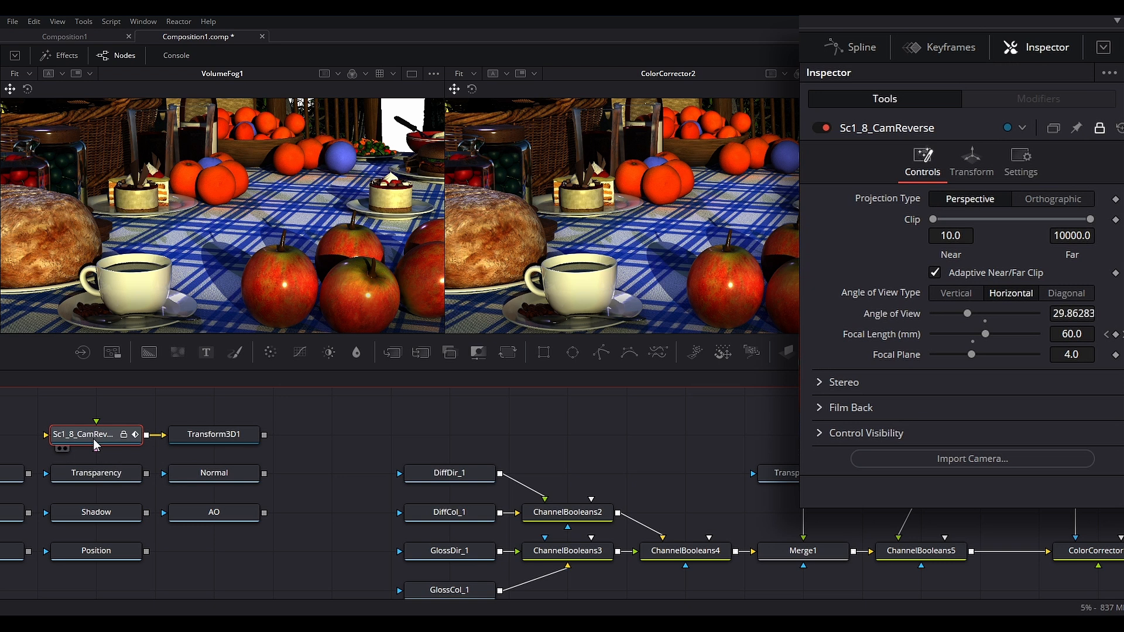
Paste a copy of the Sc1_8_CamReverse camera node above the VolumeFog node.
{"action": "left_click_drag", "start_coordinate": [870, 487], "coordinate": [351, 486]}
{"action": "left_click_drag", "start_coordinate": [696, 471], "coordinate": [161, 480]}
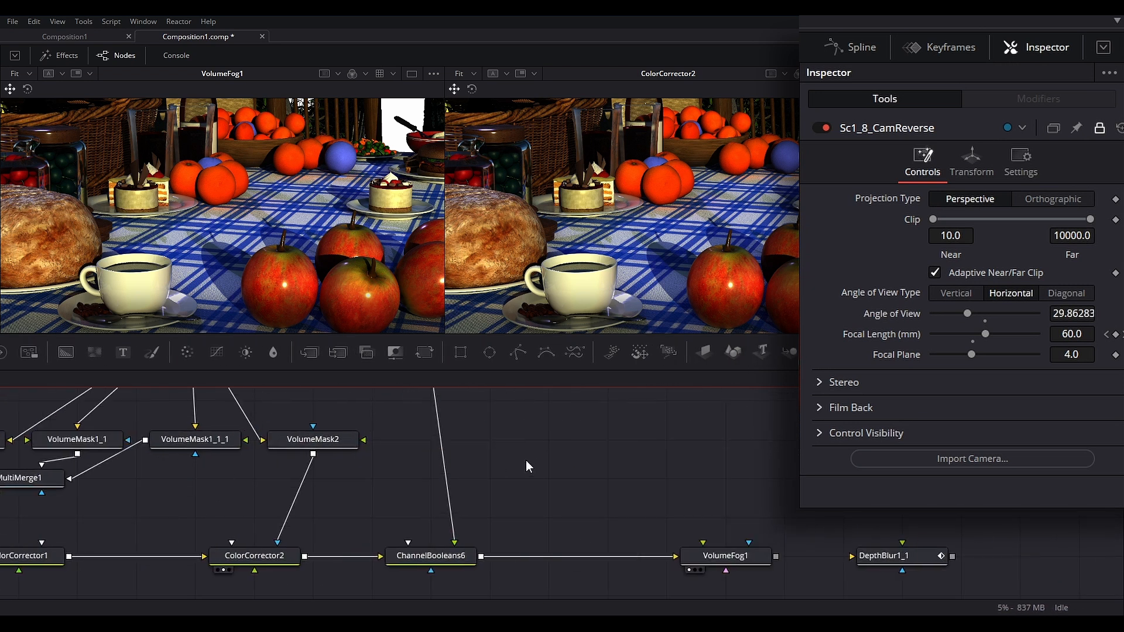
{"action": "left_click_drag", "start_coordinate": [597, 453], "coordinate": [368, 457]}
{"action": "key", "text": "ctrl+v"}
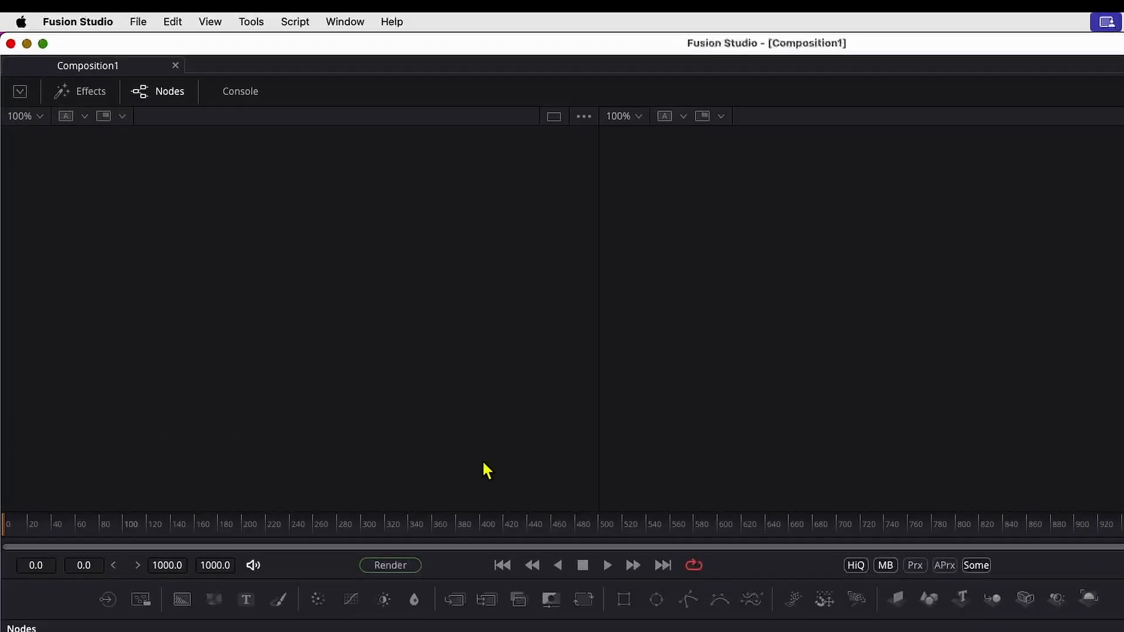
Look up the import options for Alembic and FBX scenes.
{"action": "left_click", "coordinate": [138, 20]}
{"action": "mouse_move", "coordinate": [288, 412]}
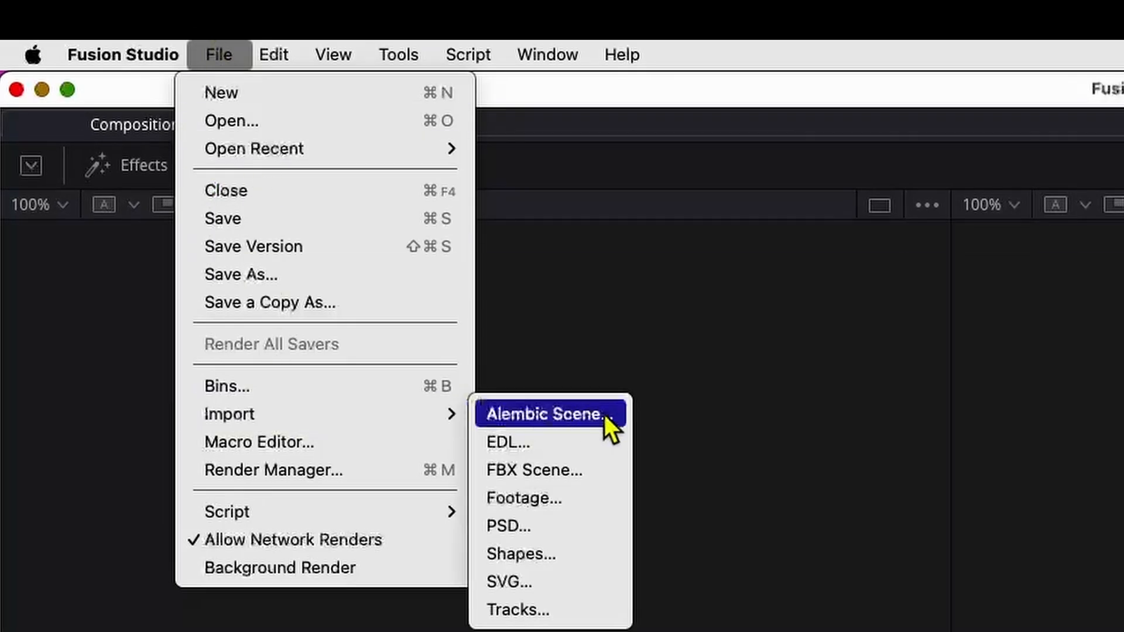
{"action": "left_click", "coordinate": [554, 472]}
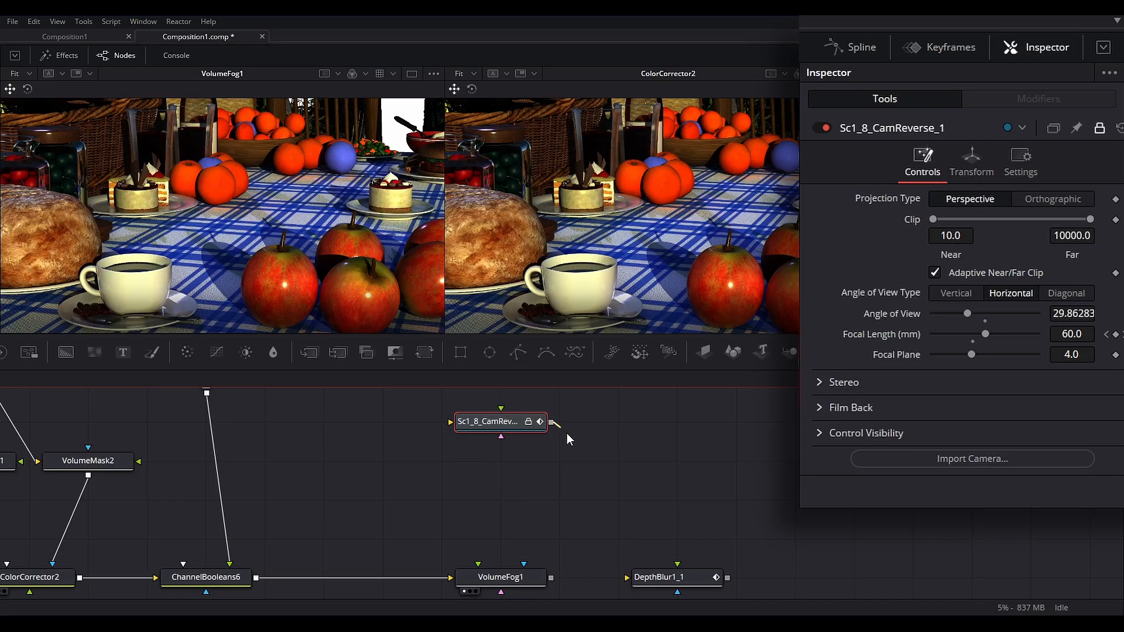
Connect the pasted camera to VolumeFog's 3D Scene input and choose Sc1_8_CamReverse_1 as the fog's camera.
{"action": "left_click_drag", "start_coordinate": [566, 433], "coordinate": [292, 239]}
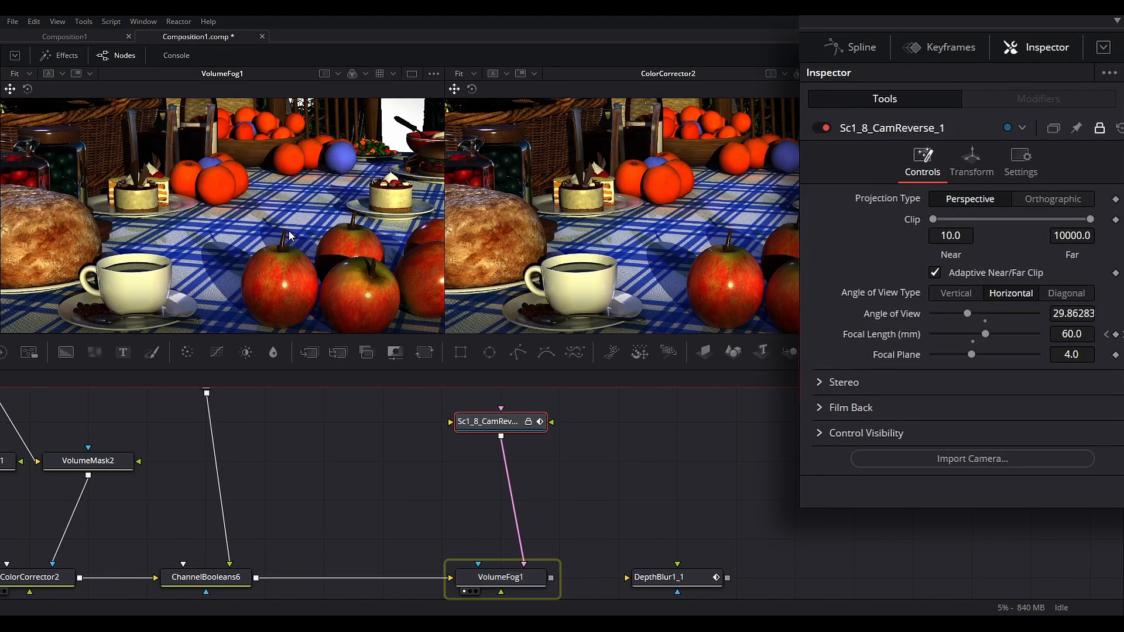
{"action": "left_click", "coordinate": [534, 573]}
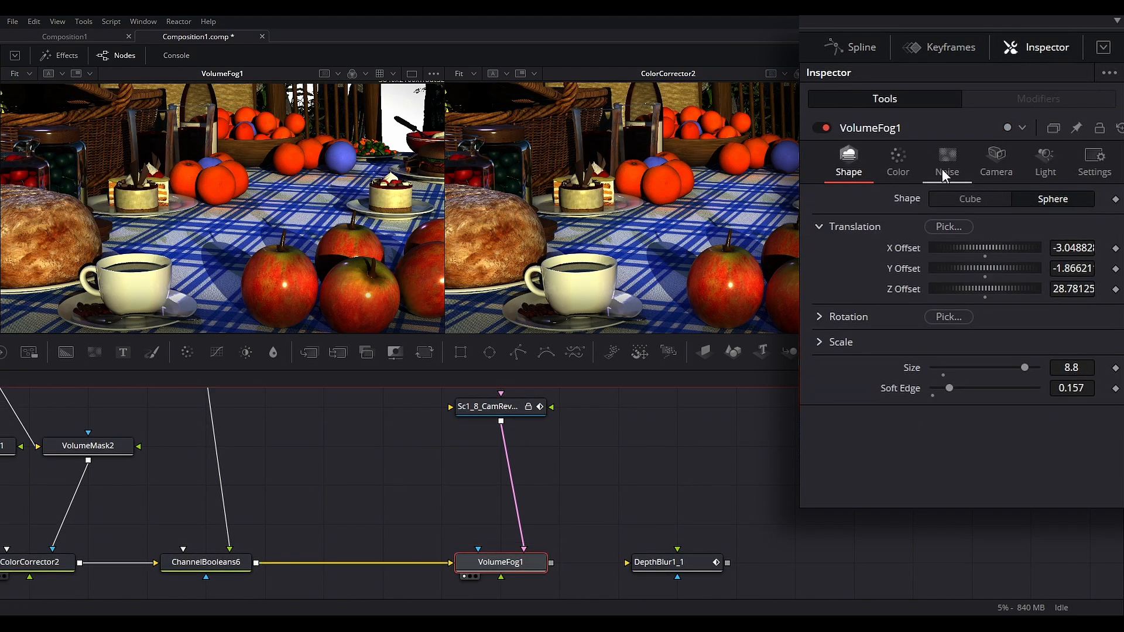
{"action": "left_click", "coordinate": [980, 167]}
{"action": "left_click", "coordinate": [936, 201]}
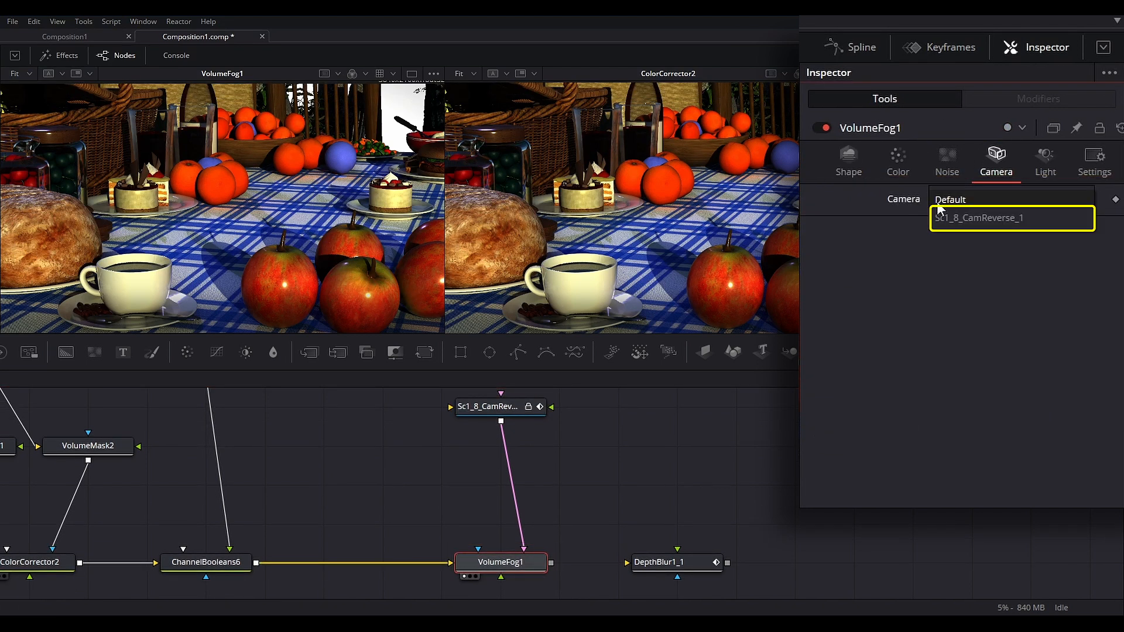
{"action": "left_click", "coordinate": [943, 219]}
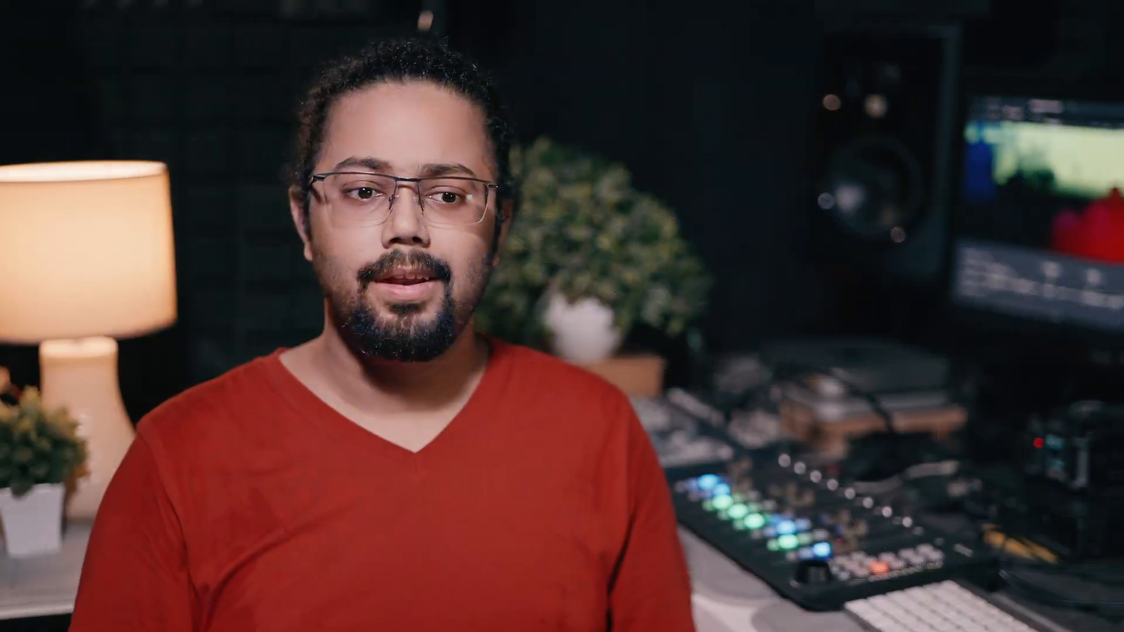
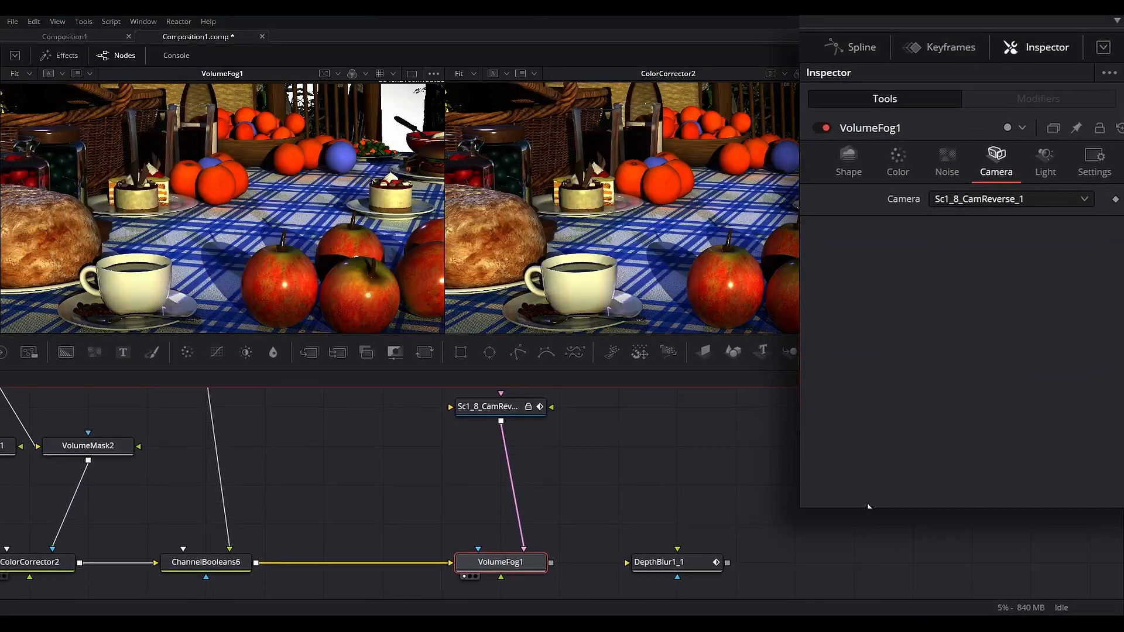
Pick the fog's translation again from the image background and set its Size to 20.06.
{"action": "left_click", "coordinate": [852, 176]}
{"action": "left_click_drag", "start_coordinate": [951, 229], "coordinate": [403, 109]}
{"action": "double_click", "coordinate": [1071, 367]}
{"action": "type", "text": "500"}
{"action": "key", "text": "Tab"}
{"action": "left_click_drag", "start_coordinate": [1035, 367], "coordinate": [936, 371]}
{"action": "left_click", "coordinate": [1045, 374]}
{"action": "left_click_drag", "start_coordinate": [1071, 367], "coordinate": [1044, 368]}
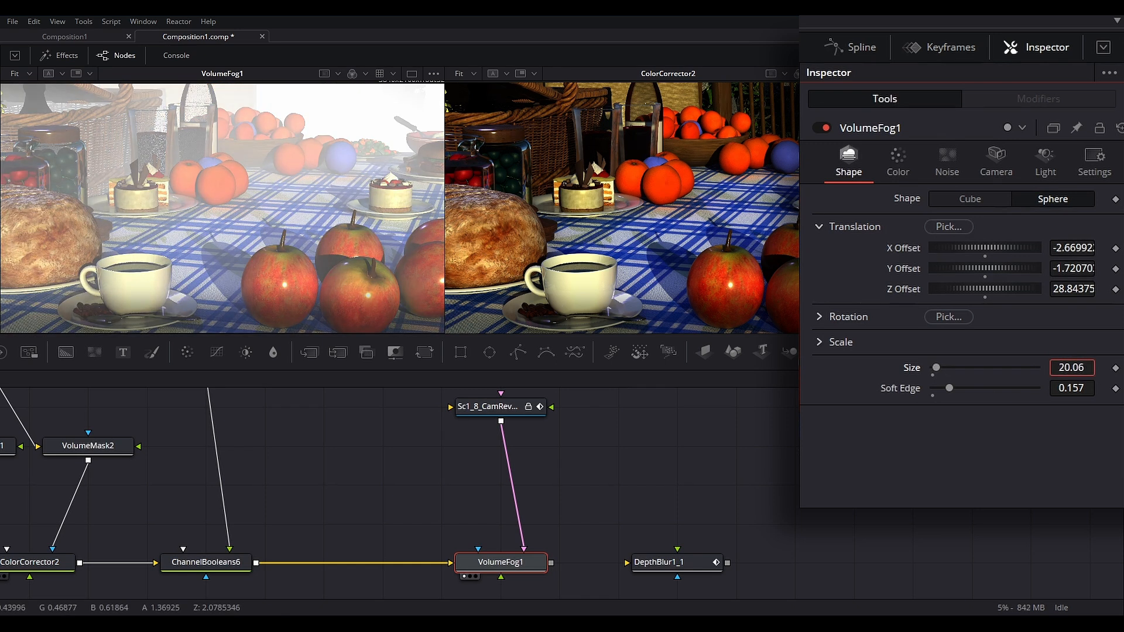
Choose a new colour for the fog and set the VolumeFog node's Blend to 0.11.
{"action": "left_click", "coordinate": [898, 158]}
{"action": "left_click", "coordinate": [978, 281]}
{"action": "left_click", "coordinate": [598, 318]}
{"action": "left_click_drag", "start_coordinate": [599, 319], "coordinate": [620, 312]}
{"action": "left_click", "coordinate": [619, 322]}
{"action": "left_click", "coordinate": [560, 472]}
{"action": "left_click", "coordinate": [1083, 170]}
{"action": "left_click_drag", "start_coordinate": [1036, 217], "coordinate": [944, 234]}
Connect VolumeFog to DepthBlur1_1, show the blur in the second viewer, and sample its focal point from the image.
{"action": "left_click_drag", "start_coordinate": [550, 562], "coordinate": [658, 564]}
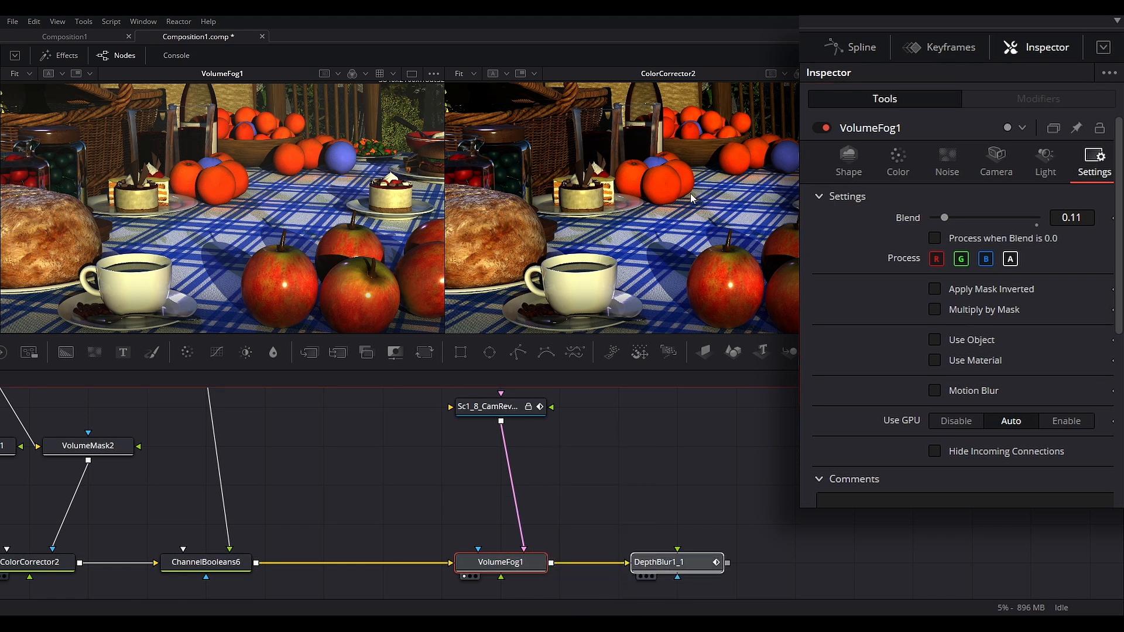
{"action": "left_click_drag", "start_coordinate": [691, 194], "coordinate": [690, 194]}
{"action": "left_click", "coordinate": [663, 556]}
{"action": "left_click_drag", "start_coordinate": [955, 304], "coordinate": [583, 190]}
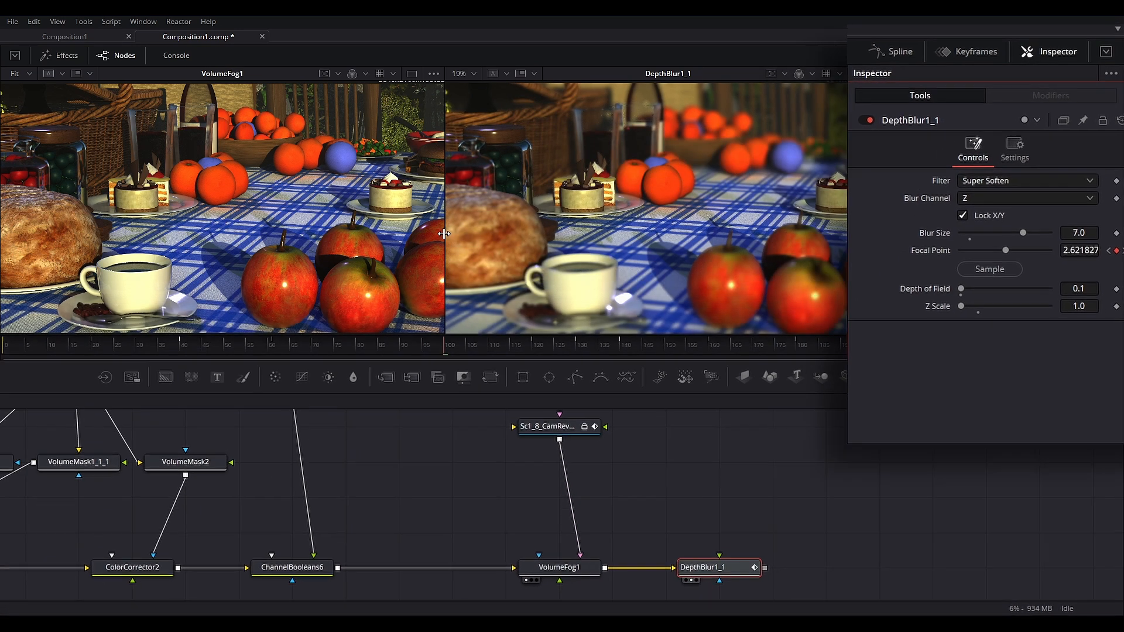
Enlarge the viewer area and fit the DepthBlur result to its viewer.
{"action": "left_click_drag", "start_coordinate": [565, 383], "coordinate": [565, 426]}
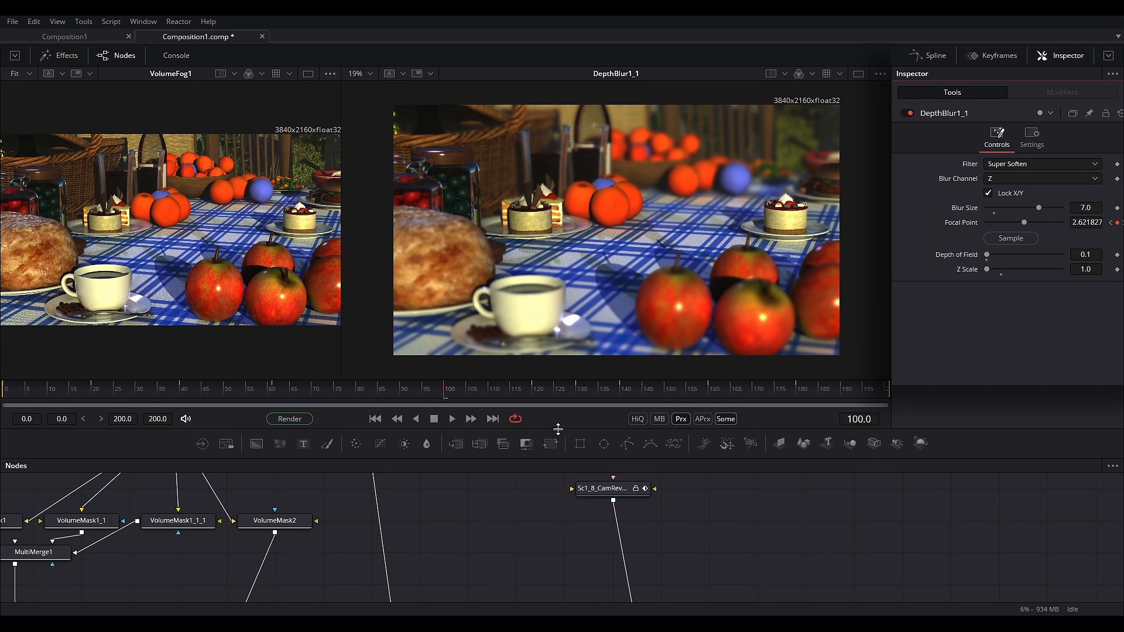
{"action": "left_click", "coordinate": [370, 73]}
{"action": "left_click", "coordinate": [370, 88]}
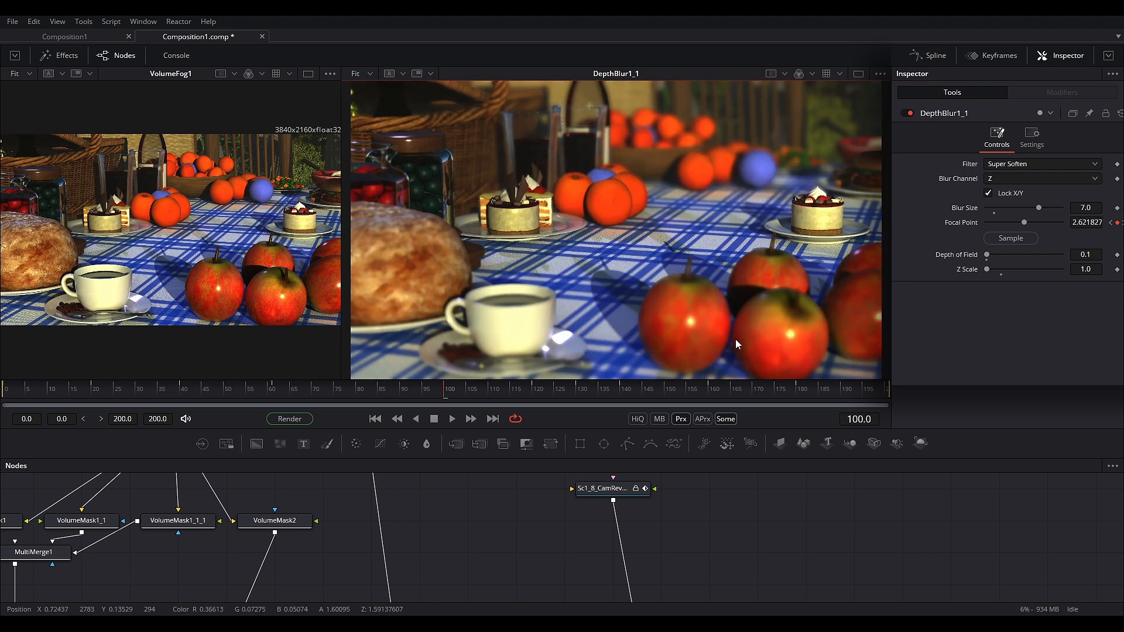
Review the node tree, including the Position_1 connections, the camera and the DepthBlur node.
{"action": "scroll", "coordinate": [735, 547], "scroll_direction": "down", "scroll_amount": 5}
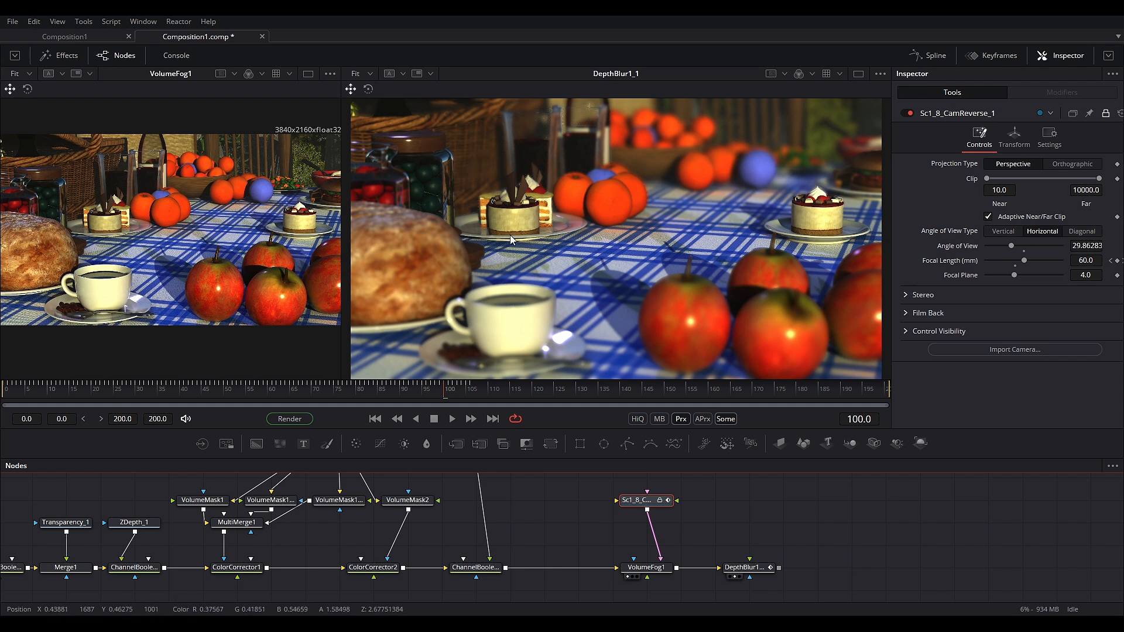
{"action": "scroll", "coordinate": [675, 522], "scroll_direction": "up", "scroll_amount": 3}
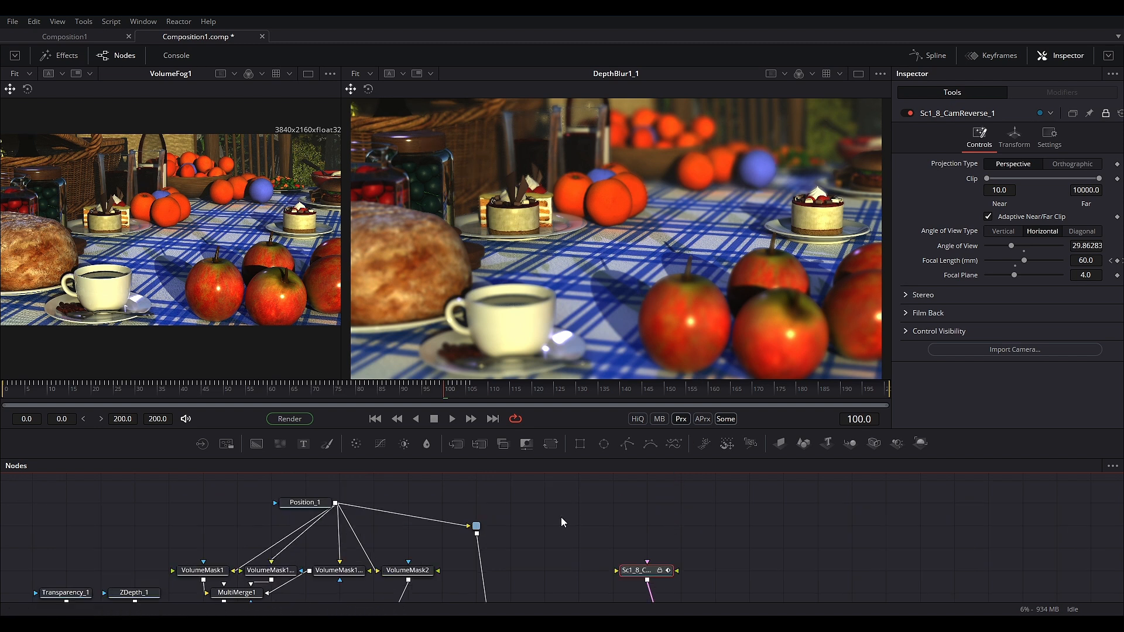
{"action": "left_click", "coordinate": [334, 504]}
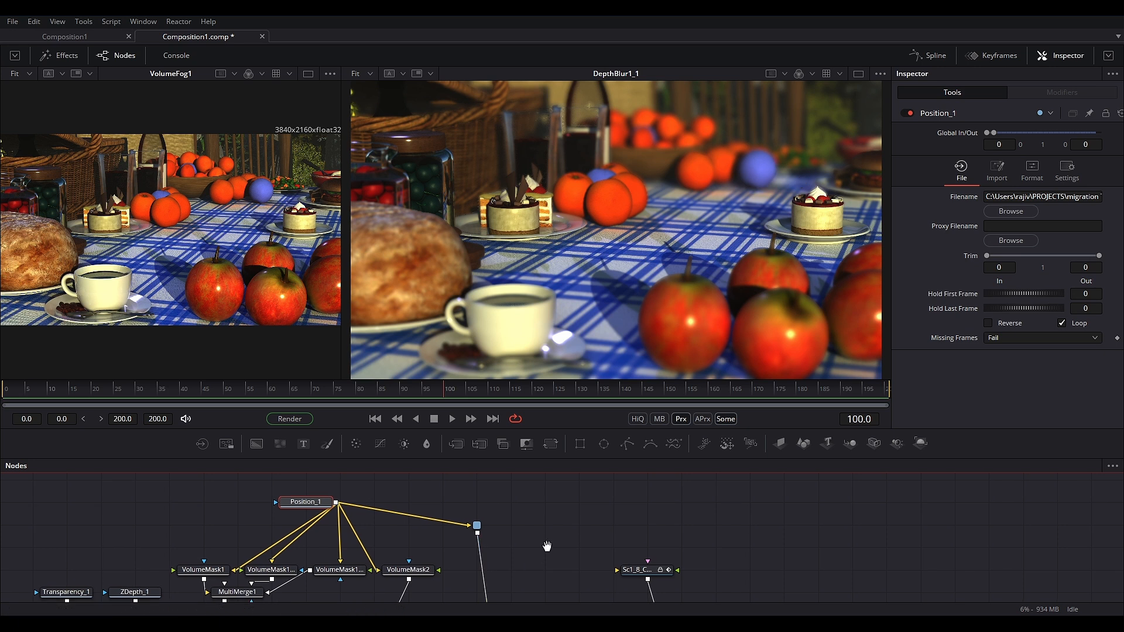
{"action": "scroll", "coordinate": [725, 575], "scroll_direction": "down", "scroll_amount": 3}
{"action": "left_click", "coordinate": [747, 580]}
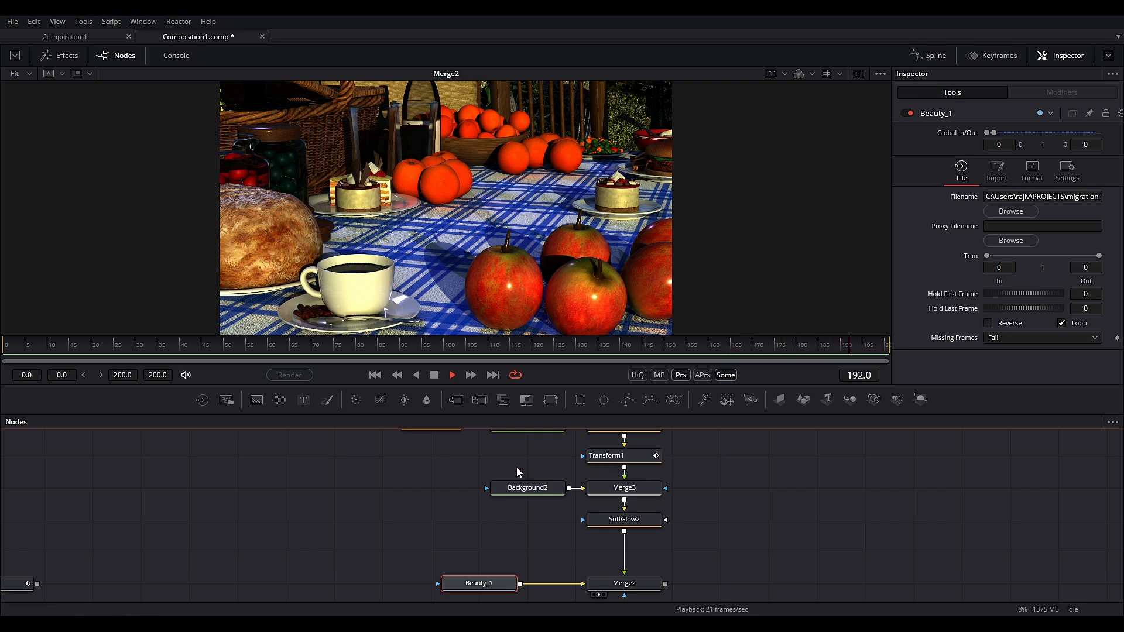
{"action": "scroll", "coordinate": [516, 471], "scroll_direction": "up", "scroll_amount": 1}
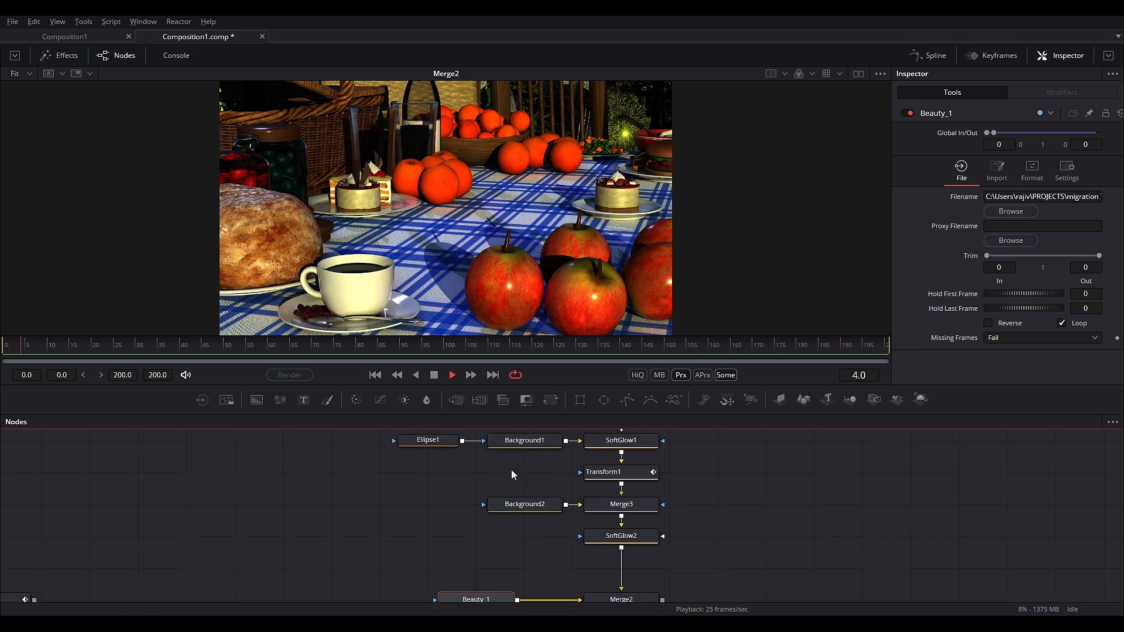
Stop playback and preview the glow elements one by one: Background1, Ellipse1, SoftGlow1 and Transform1.
{"action": "left_click", "coordinate": [434, 375]}
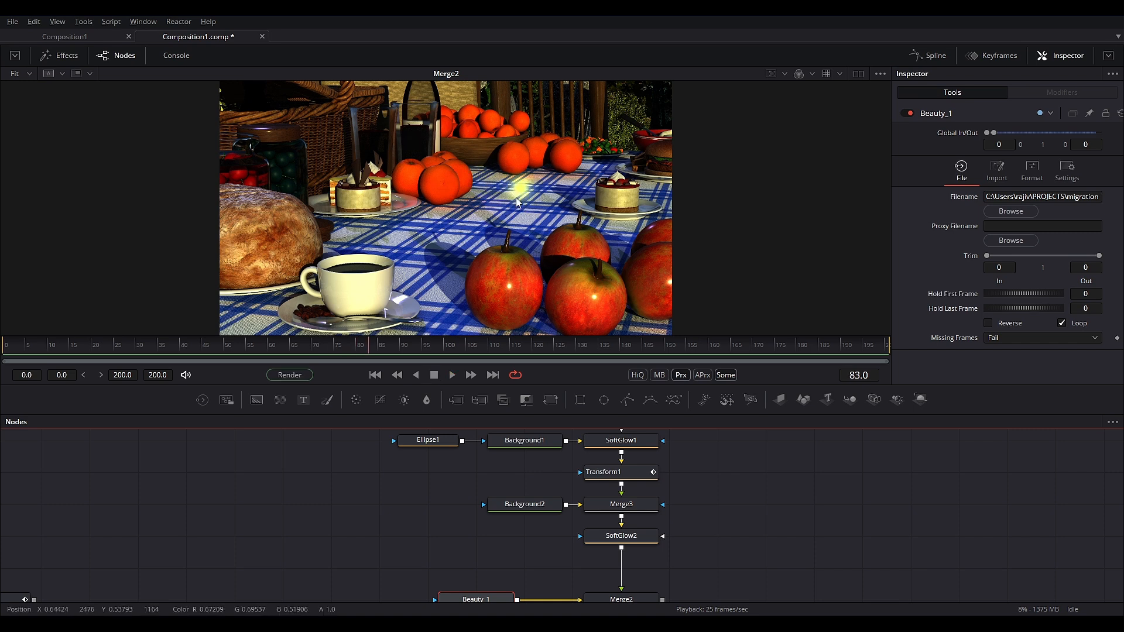
{"action": "left_click_drag", "start_coordinate": [361, 537], "coordinate": [436, 531]}
{"action": "left_click_drag", "start_coordinate": [472, 444], "coordinate": [458, 466]}
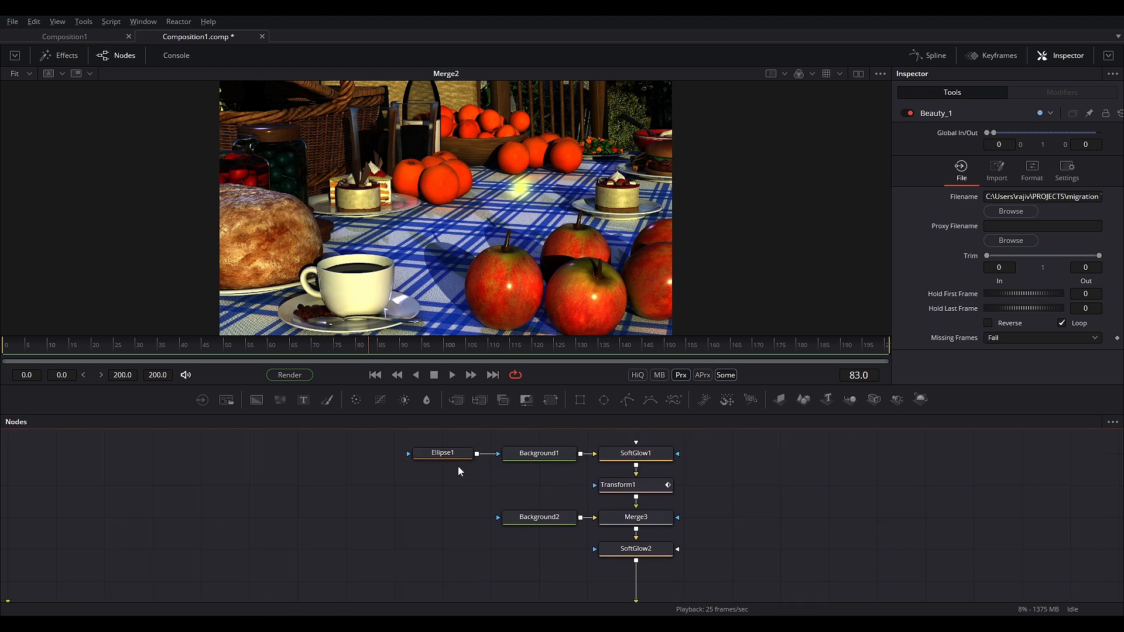
{"action": "key", "text": "1"}
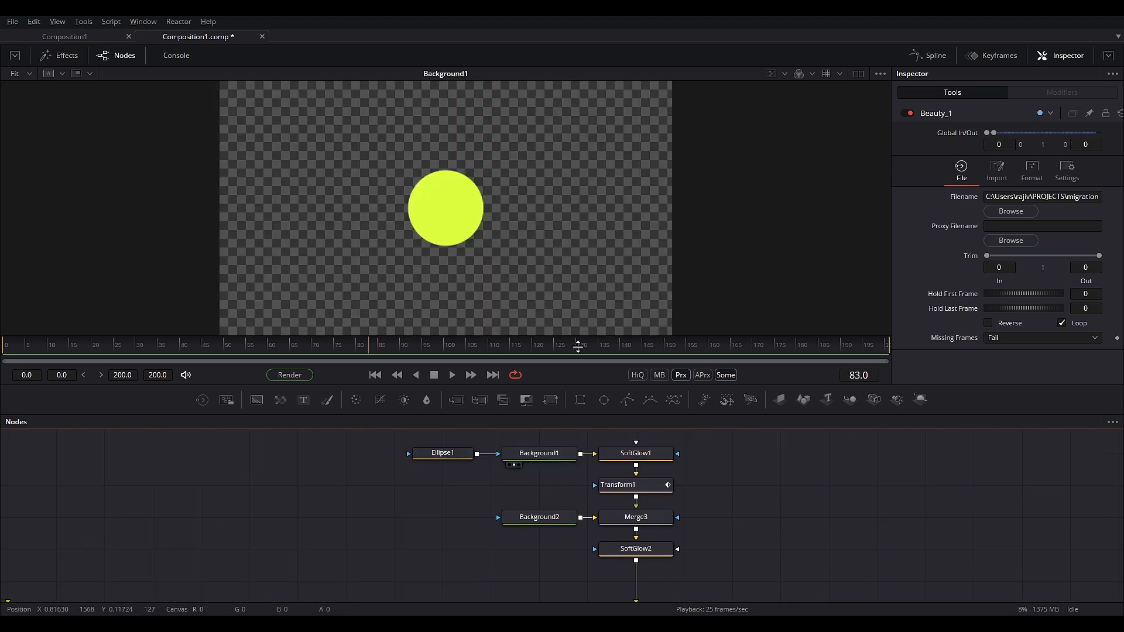
{"action": "left_click", "coordinate": [552, 460]}
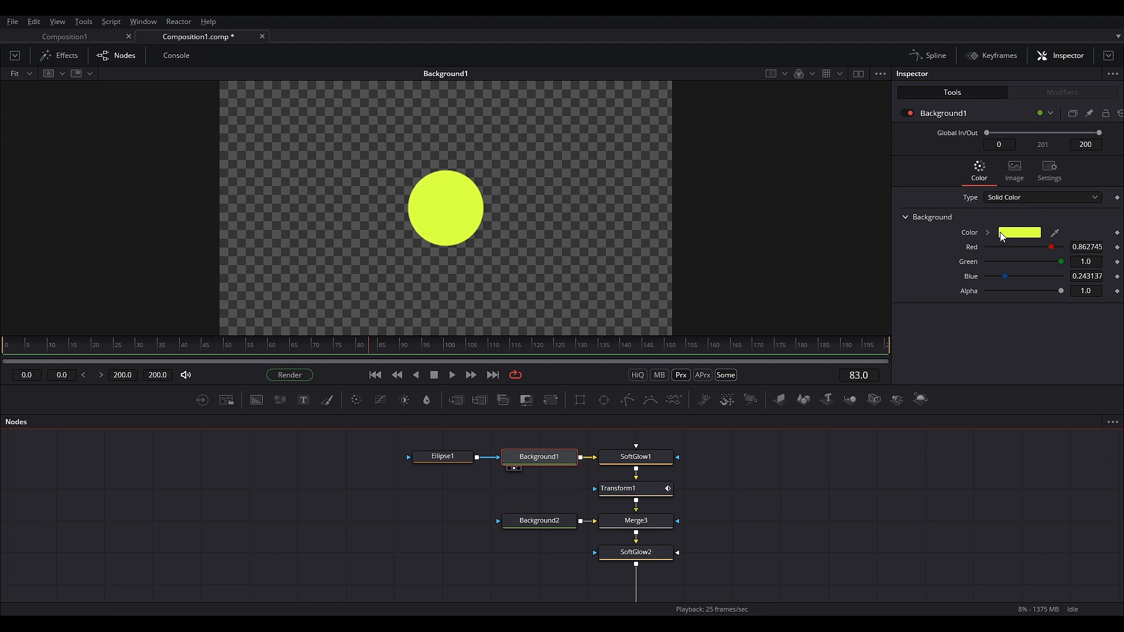
{"action": "key", "text": "1"}
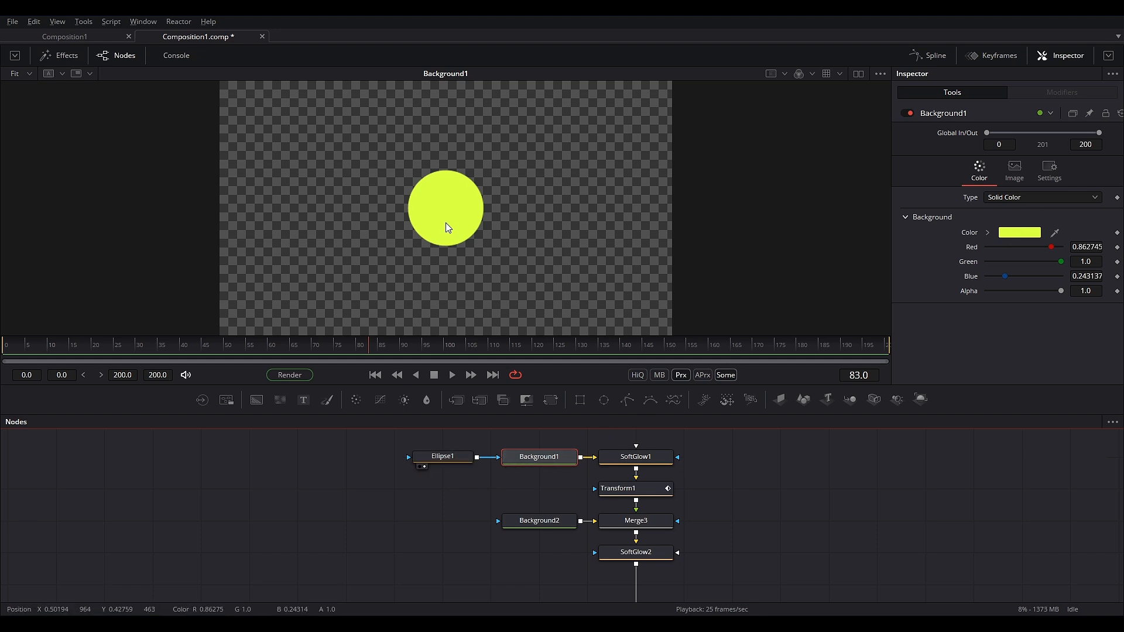
{"action": "key", "text": "1"}
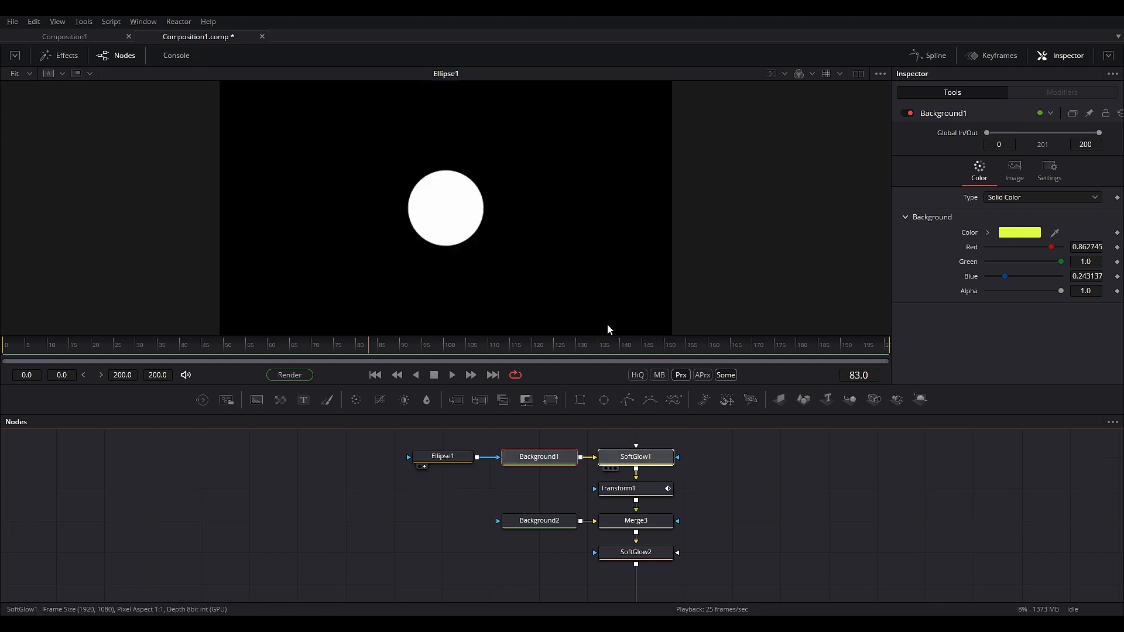
{"action": "key", "text": "1"}
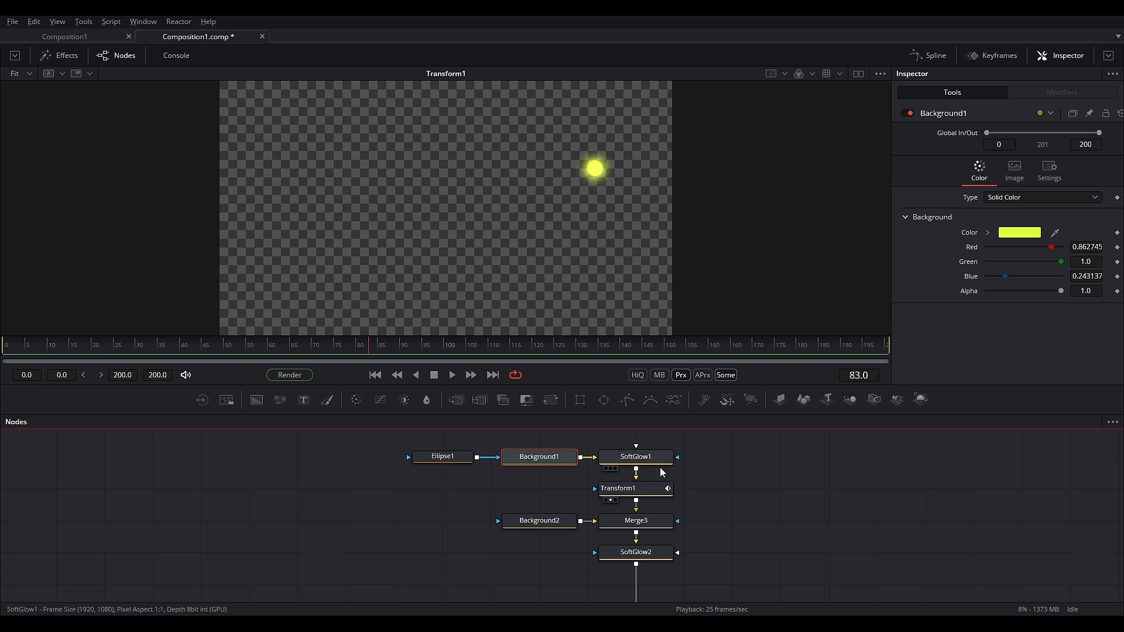
Examine Transform1's motion path and its Displacement curve in the Spline editor while scrubbing through the animation.
{"action": "left_click", "coordinate": [615, 488]}
{"action": "left_click_drag", "start_coordinate": [421, 339], "coordinate": [421, 340]}
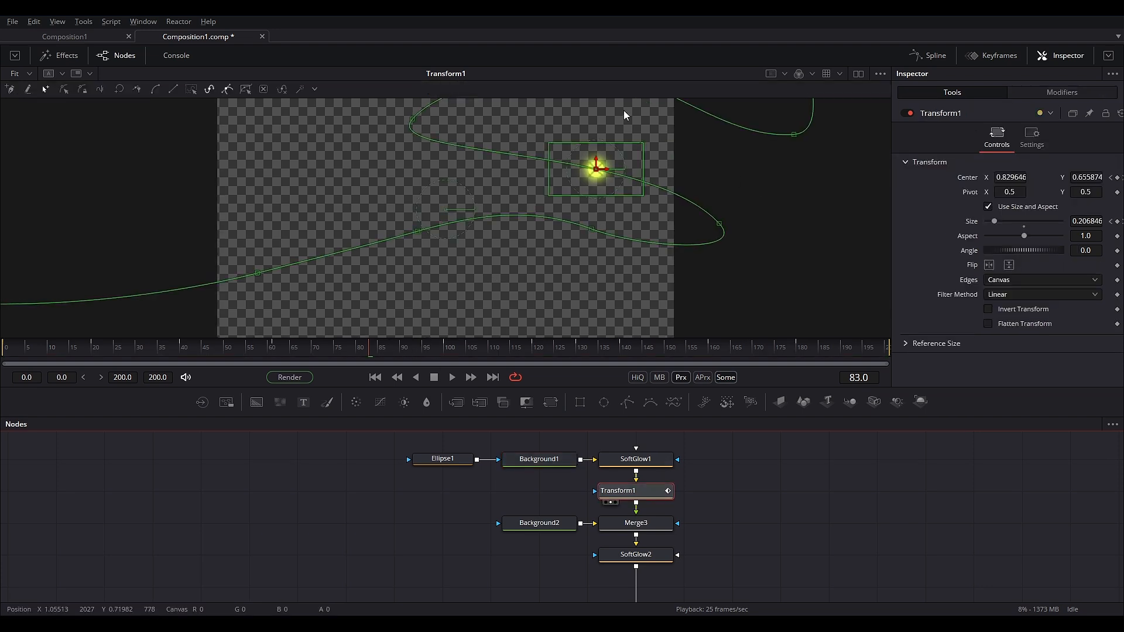
{"action": "left_click", "coordinate": [931, 56]}
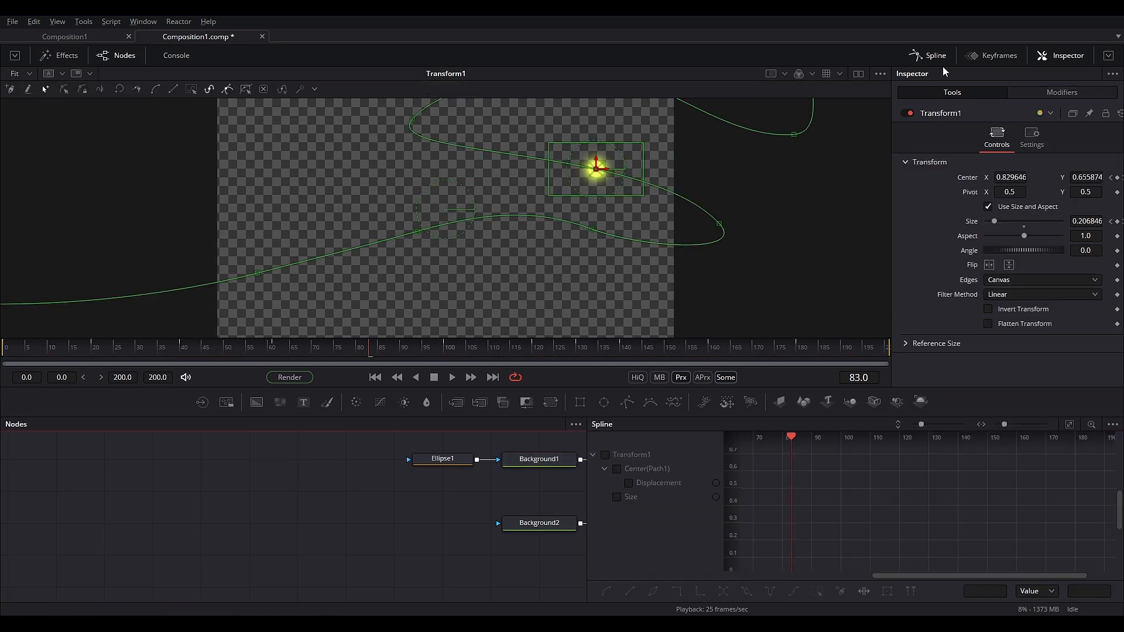
{"action": "left_click", "coordinate": [627, 483]}
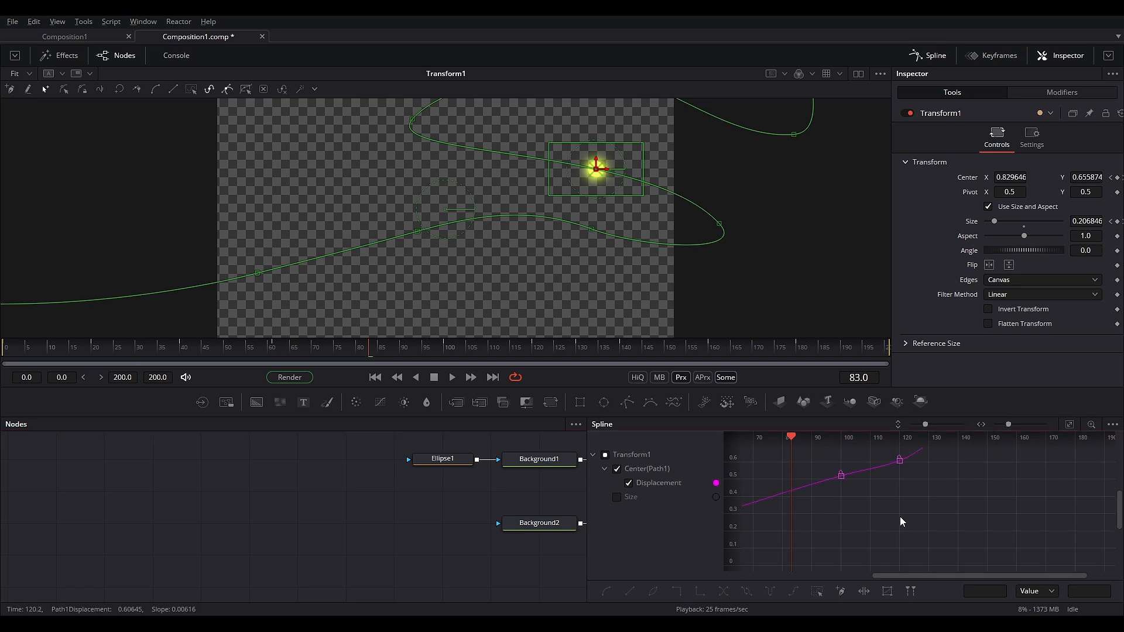
{"action": "scroll", "coordinate": [947, 481], "scroll_direction": "up", "scroll_amount": 3}
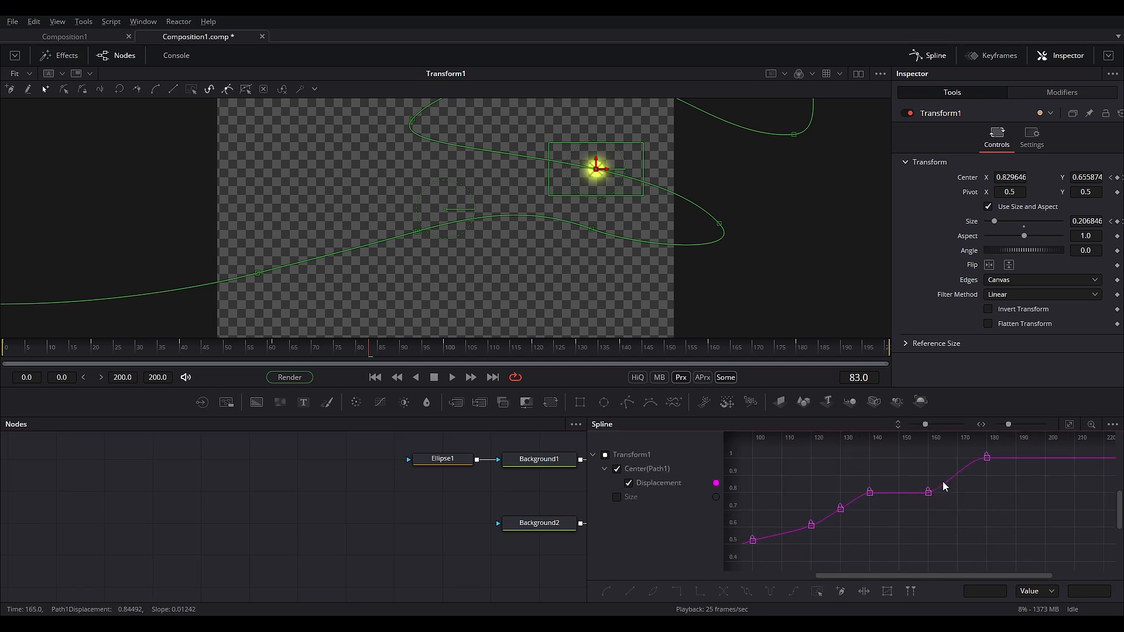
{"action": "left_click_drag", "start_coordinate": [495, 347], "coordinate": [832, 363]}
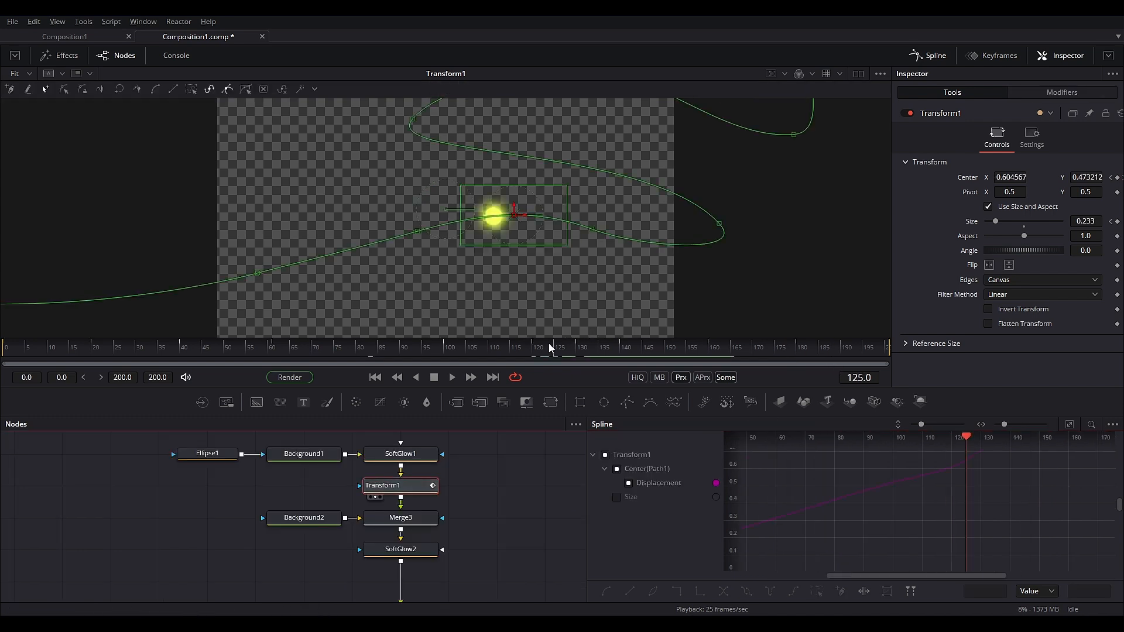
{"action": "left_click_drag", "start_coordinate": [549, 347], "coordinate": [336, 333]}
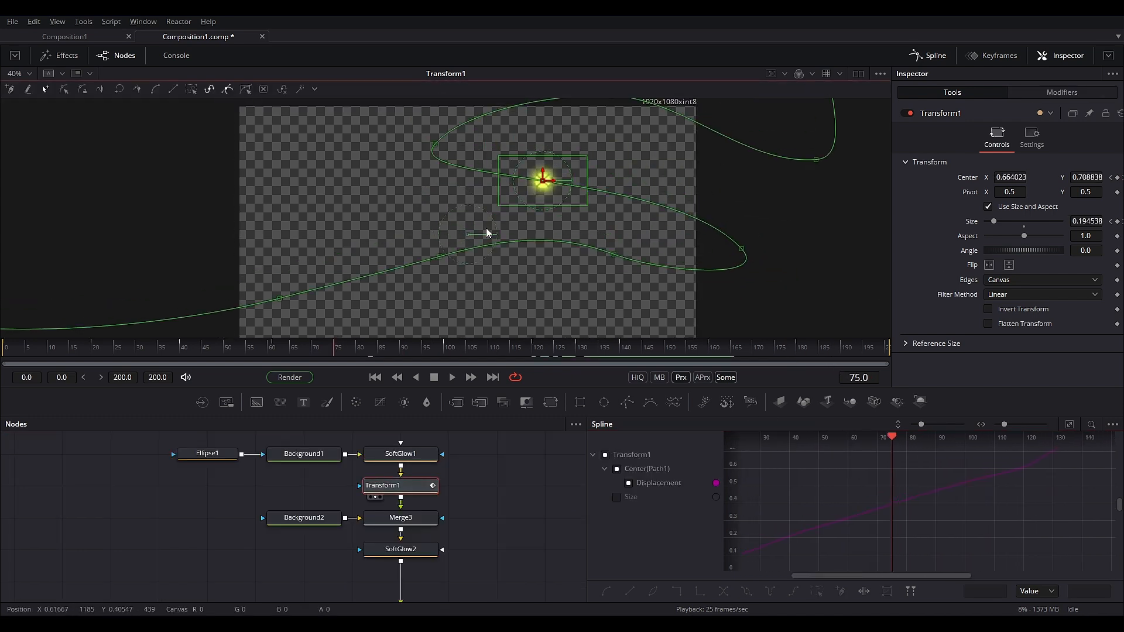
{"action": "left_click_drag", "start_coordinate": [410, 356], "coordinate": [48, 315]}
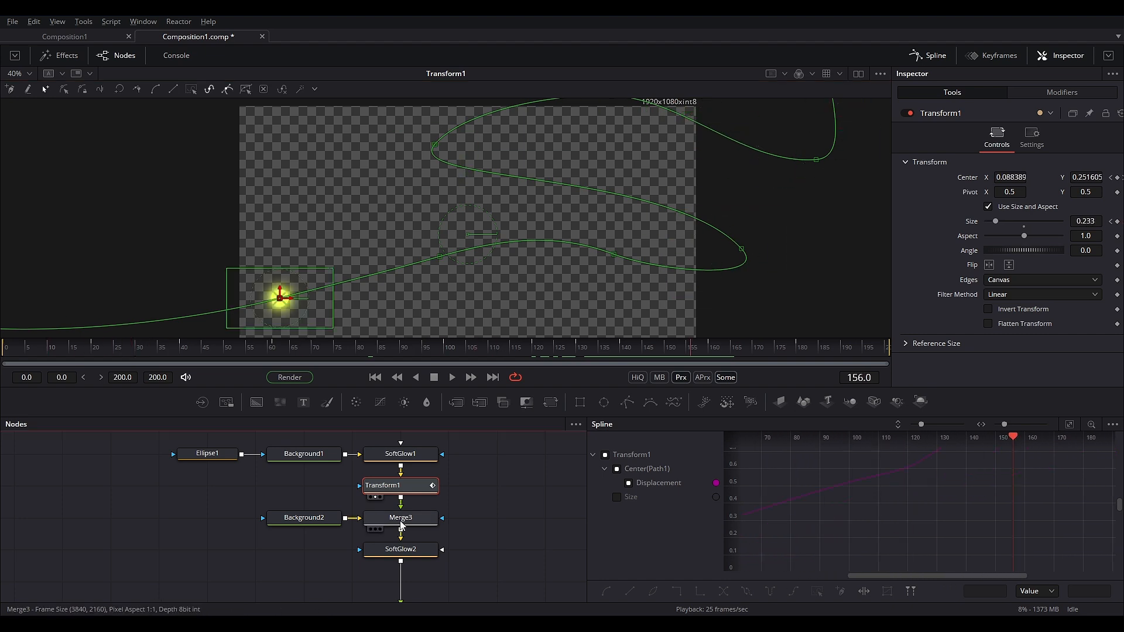
Inspect Background2's image size settings, and view Merge3 fitted to the viewer.
{"action": "left_click", "coordinate": [274, 529]}
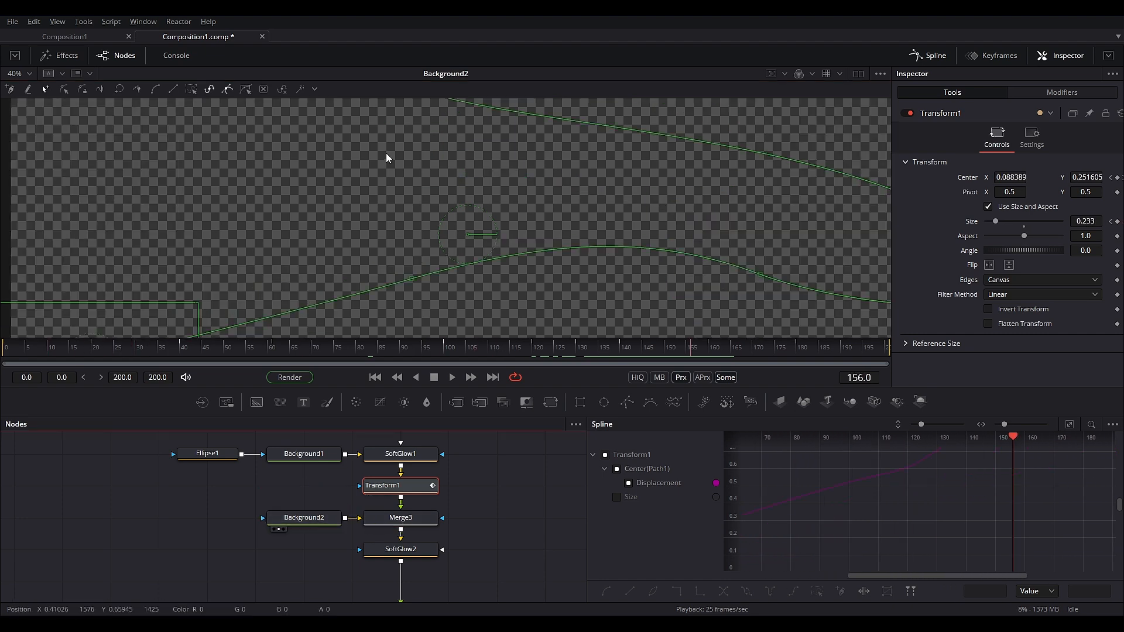
{"action": "left_click", "coordinate": [304, 517]}
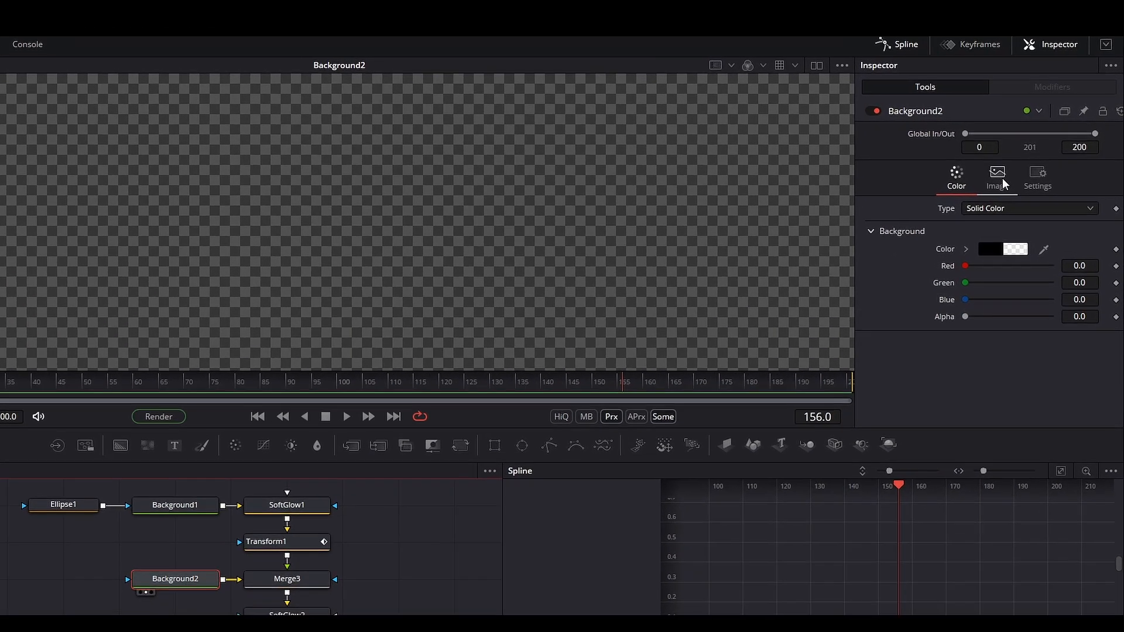
{"action": "left_click", "coordinate": [1015, 170]}
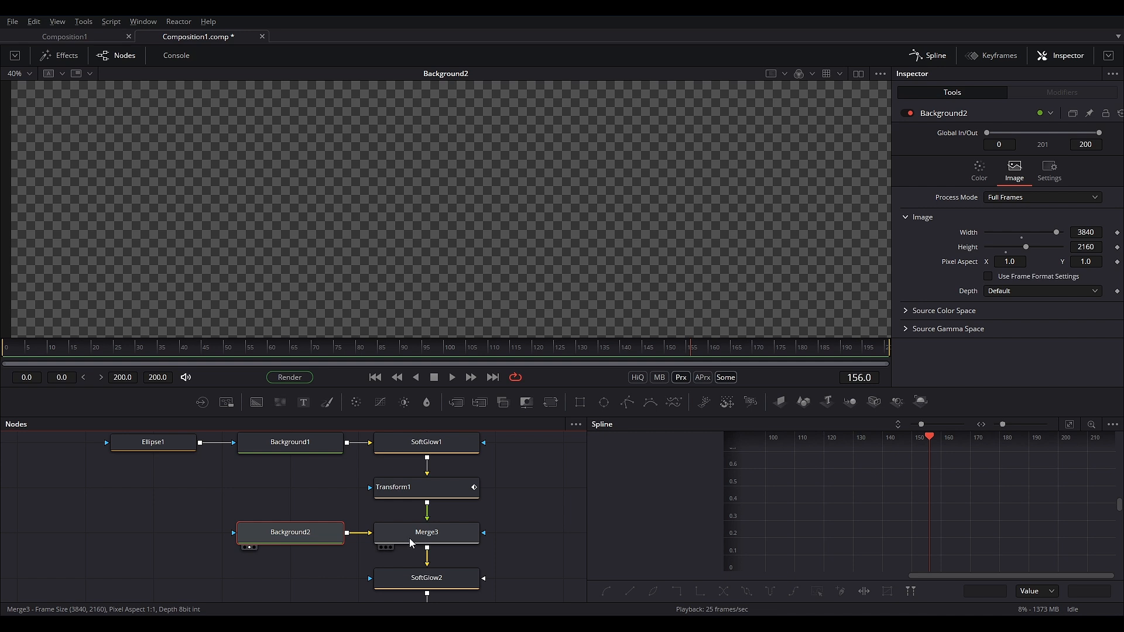
{"action": "left_click_drag", "start_coordinate": [418, 534], "coordinate": [426, 308]}
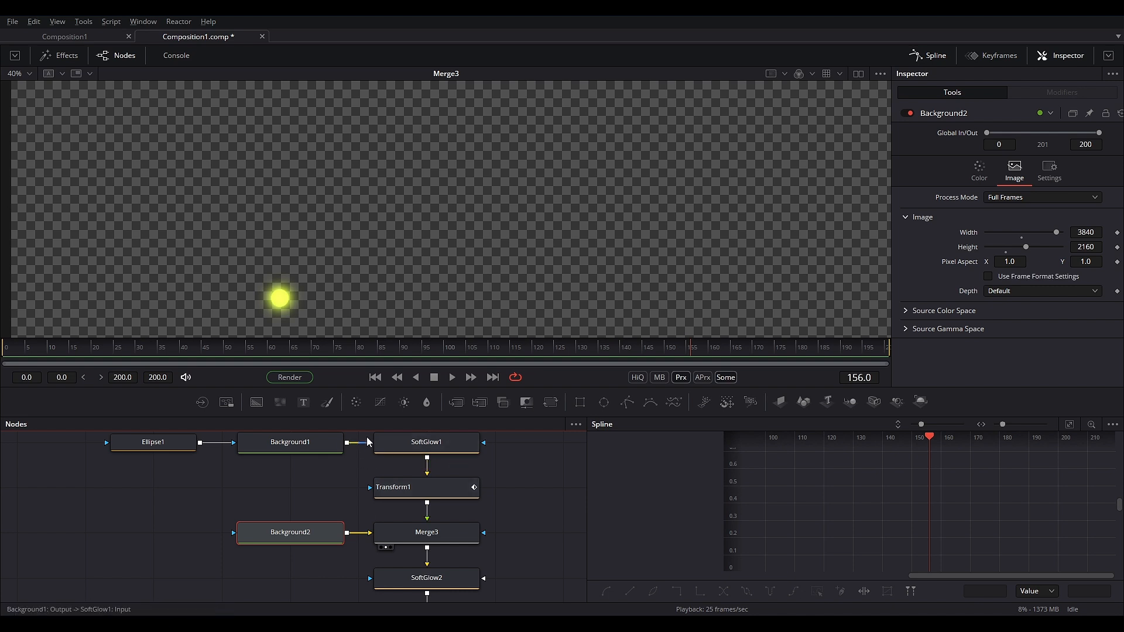
{"action": "key", "text": "ctrl+f"}
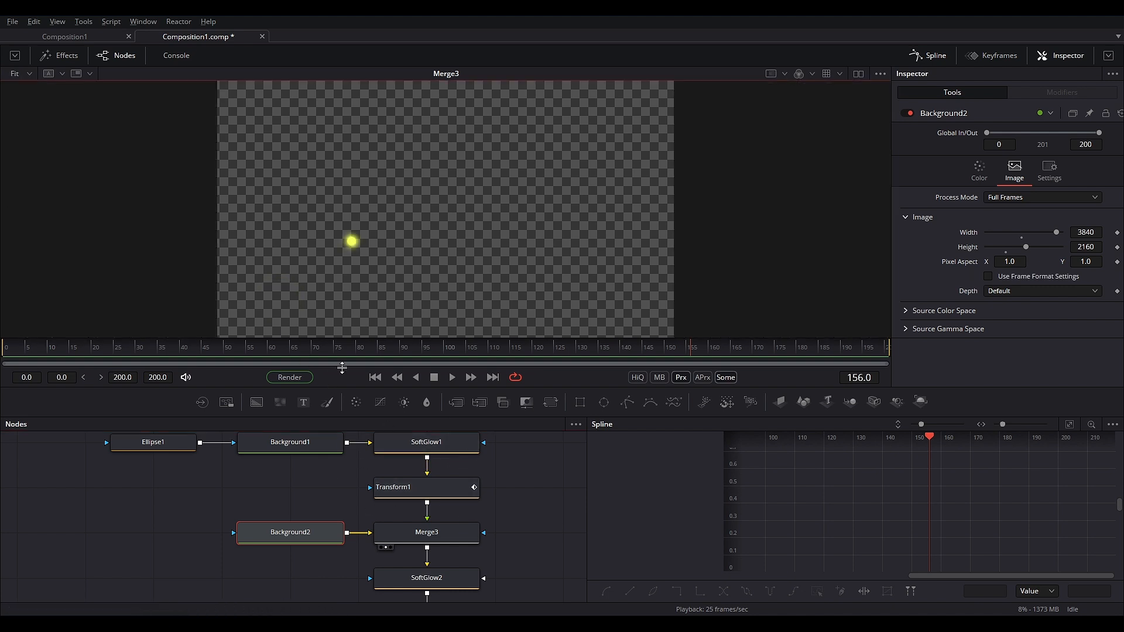
Scrub the animation through Merge3, SoftGlow2 and Merge2 to check the glow moving over the picnic render.
{"action": "left_click_drag", "start_coordinate": [189, 342], "coordinate": [706, 364]}
{"action": "scroll", "coordinate": [530, 474], "scroll_direction": "down", "scroll_amount": 2}
{"action": "left_click", "coordinate": [381, 522]}
{"action": "left_click_drag", "start_coordinate": [16, 348], "coordinate": [768, 363]}
{"action": "scroll", "coordinate": [472, 497], "scroll_direction": "down", "scroll_amount": 3}
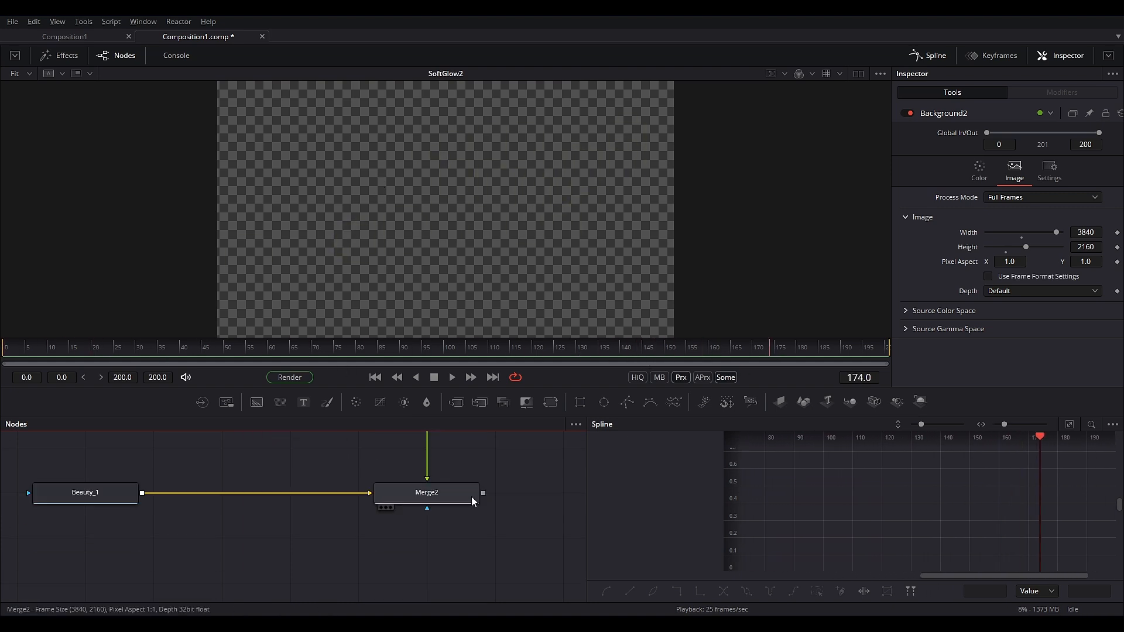
{"action": "key", "text": "1"}
{"action": "left_click_drag", "start_coordinate": [240, 369], "coordinate": [809, 354]}
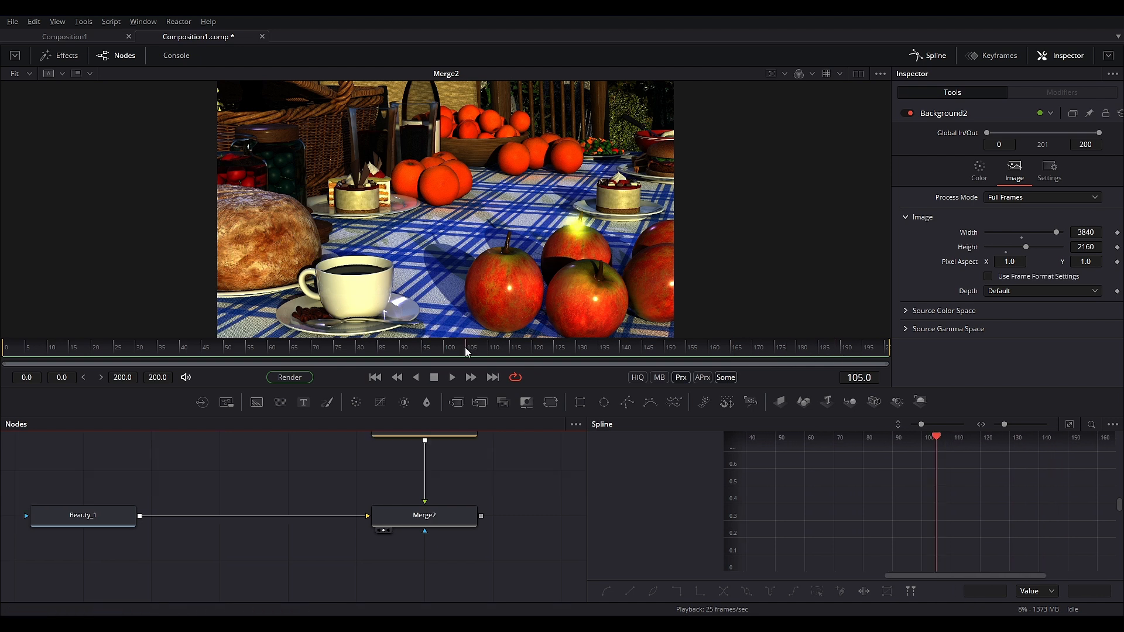
{"action": "left_click_drag", "start_coordinate": [467, 351], "coordinate": [381, 347]}
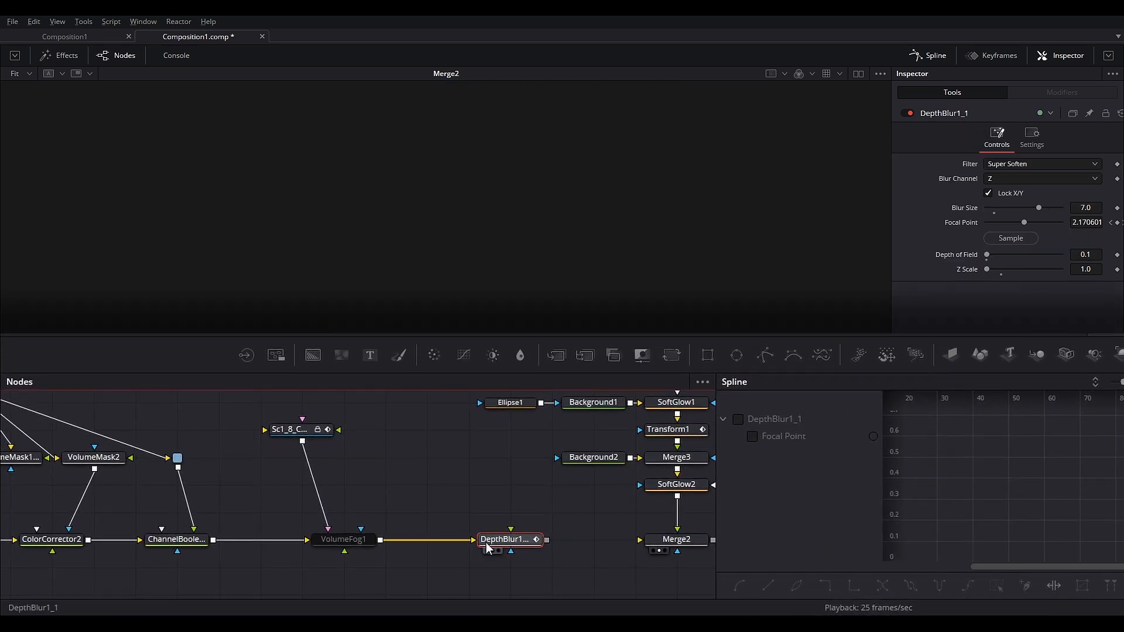
Disable DepthBlur1_1, disconnect it from VolumeFog1 and place it beyond Merge2 in the node tree.
{"action": "left_click", "coordinate": [908, 113]}
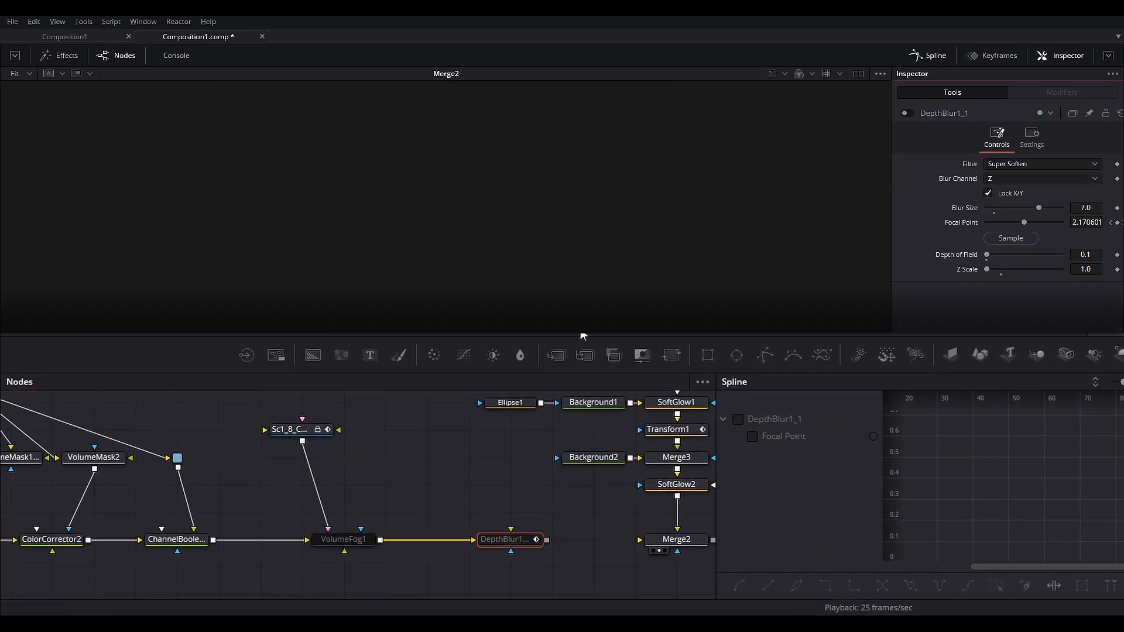
{"action": "left_click", "coordinate": [343, 540]}
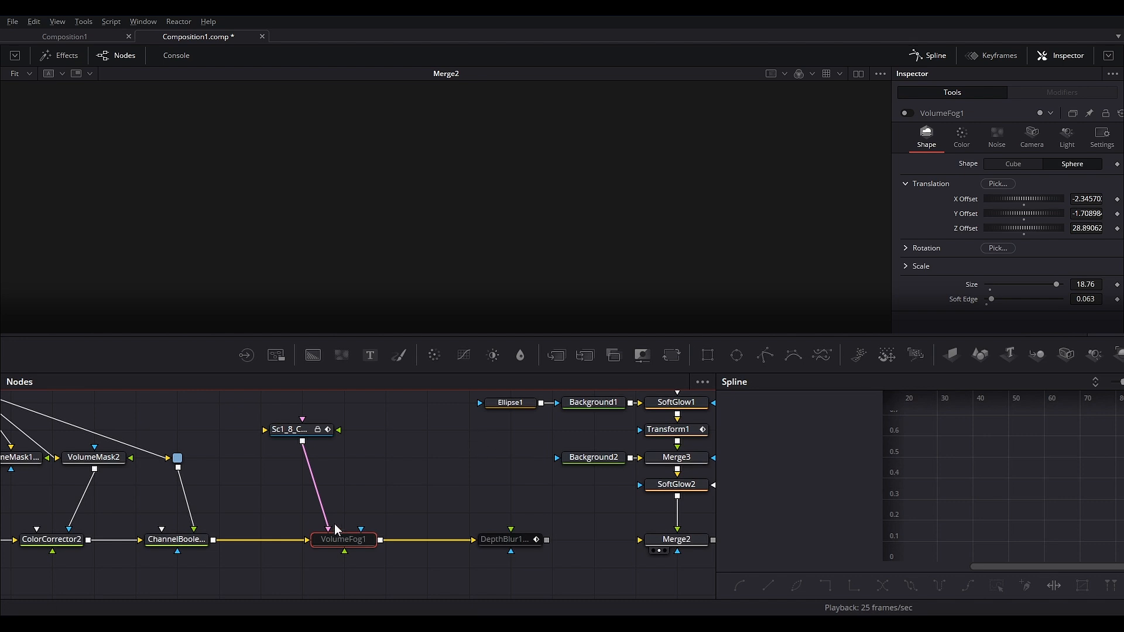
{"action": "left_click_drag", "start_coordinate": [272, 398], "coordinate": [376, 560]}
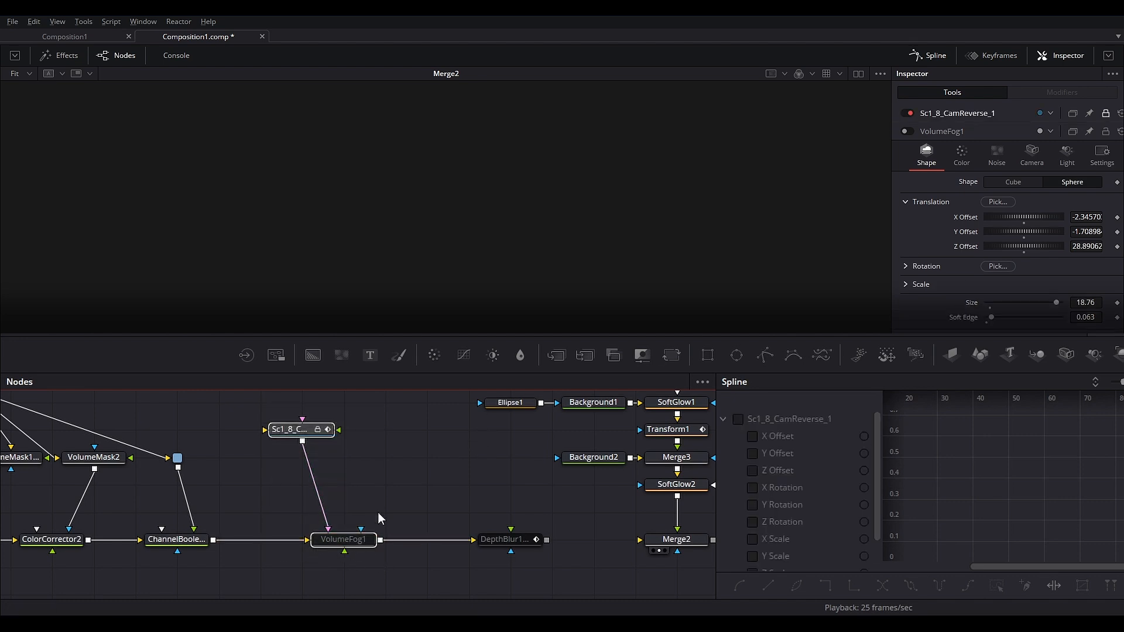
{"action": "left_click", "coordinate": [378, 512]}
{"action": "left_click_drag", "start_coordinate": [477, 548], "coordinate": [409, 569]}
{"action": "left_click_drag", "start_coordinate": [361, 537], "coordinate": [691, 554]}
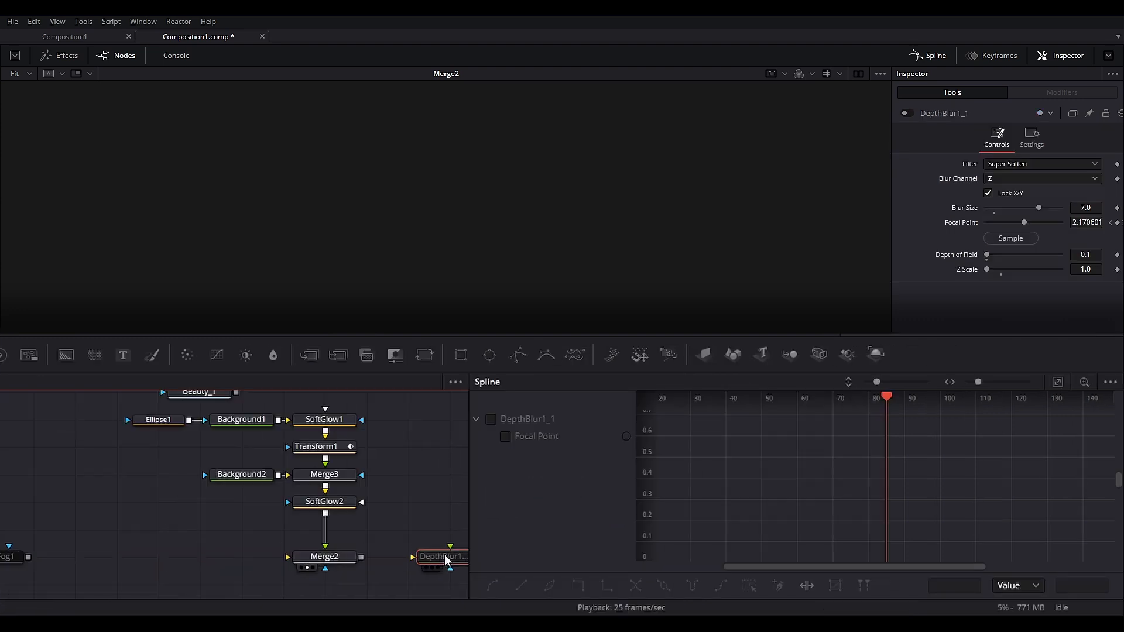
Close the Spline editor and connect VolumeFog1's output to Merge2's background input.
{"action": "left_click", "coordinate": [941, 61]}
{"action": "left_click_drag", "start_coordinate": [343, 573], "coordinate": [637, 575]}
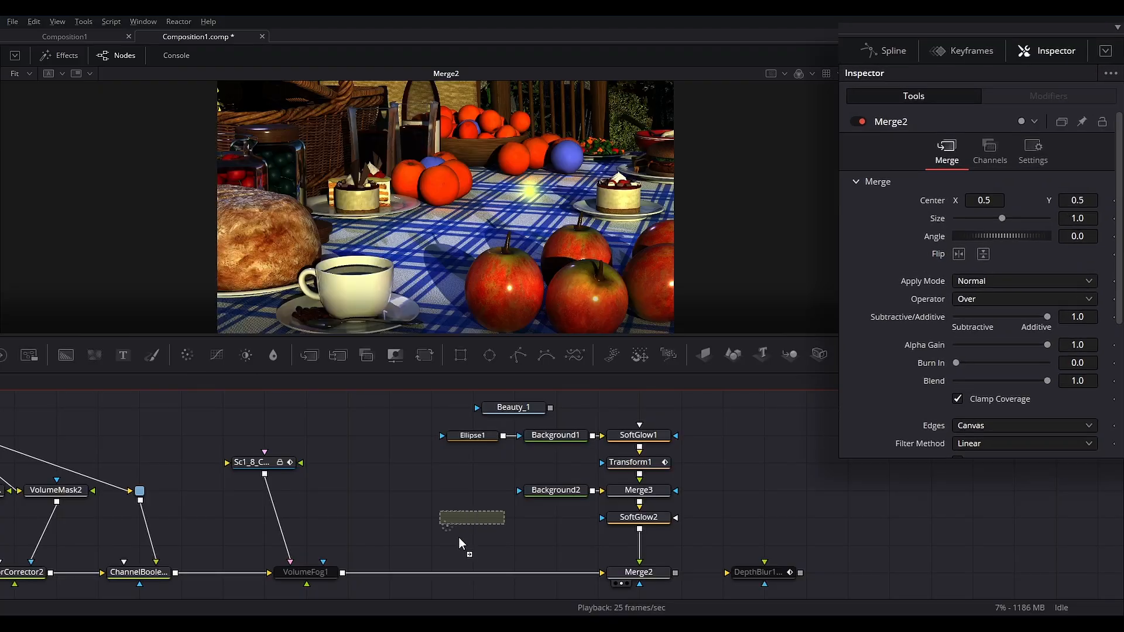
Insert a Color Corrector between VolumeFog1 and Merge2, tint it yellow with strength 0.5305, and raise contrast, gain and gamma.
{"action": "left_click_drag", "start_coordinate": [459, 537], "coordinate": [398, 572]}
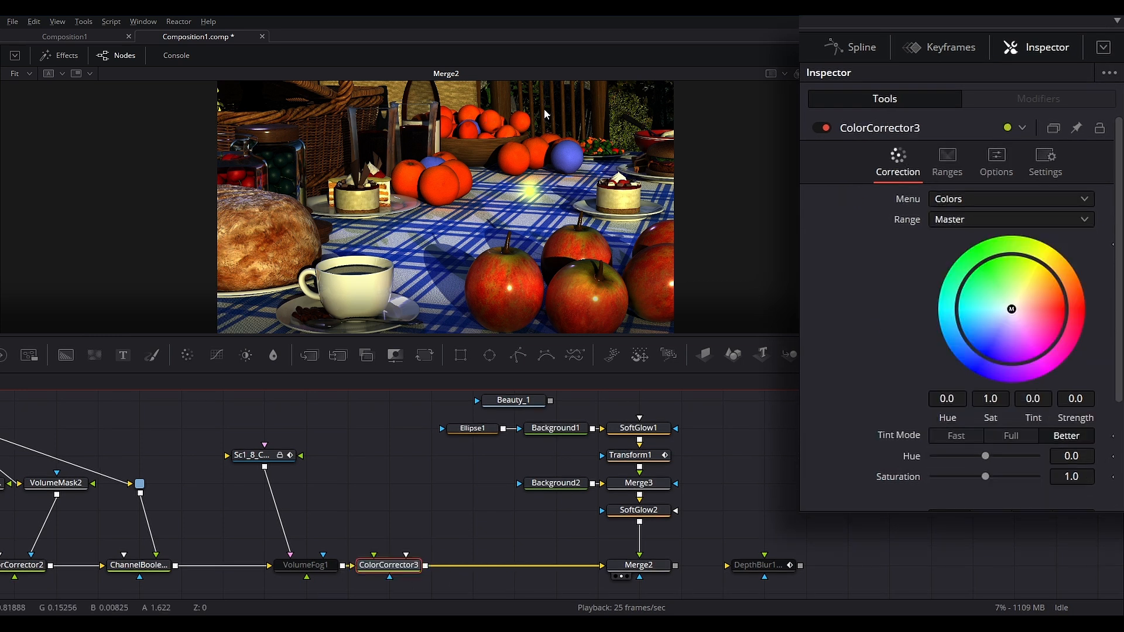
{"action": "scroll", "coordinate": [822, 247], "scroll_direction": "down", "scroll_amount": 5}
{"action": "scroll", "coordinate": [822, 247], "scroll_direction": "up", "scroll_amount": 5}
{"action": "left_click_drag", "start_coordinate": [1004, 317], "coordinate": [1033, 279]}
{"action": "scroll", "coordinate": [984, 332], "scroll_direction": "down", "scroll_amount": 5}
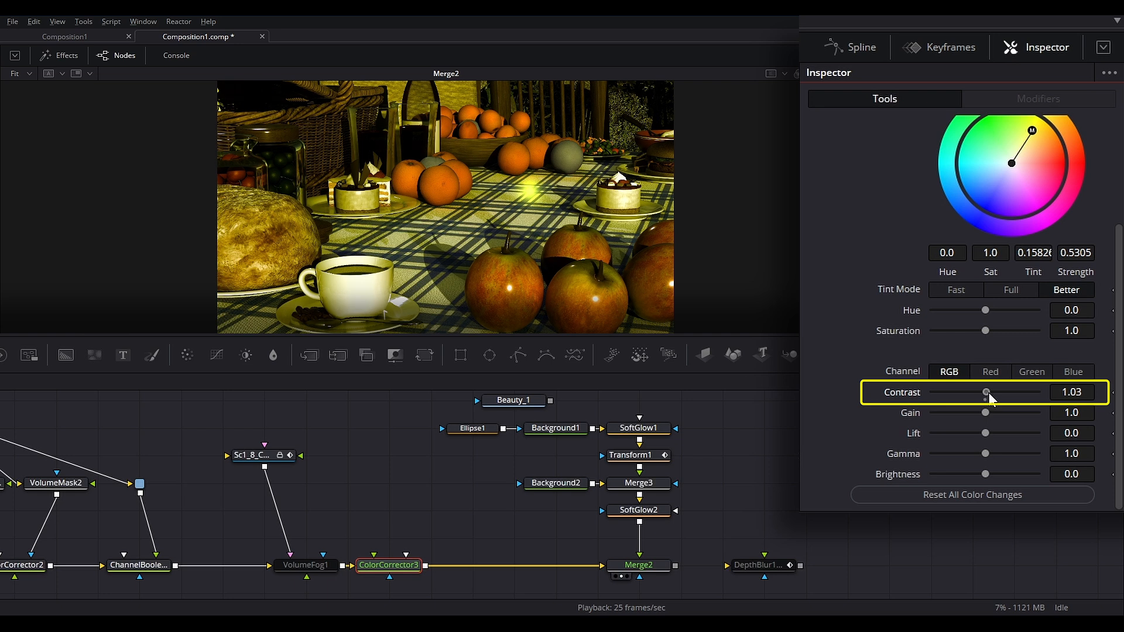
{"action": "left_click_drag", "start_coordinate": [986, 413], "coordinate": [1001, 413]}
{"action": "left_click_drag", "start_coordinate": [984, 453], "coordinate": [1002, 453]}
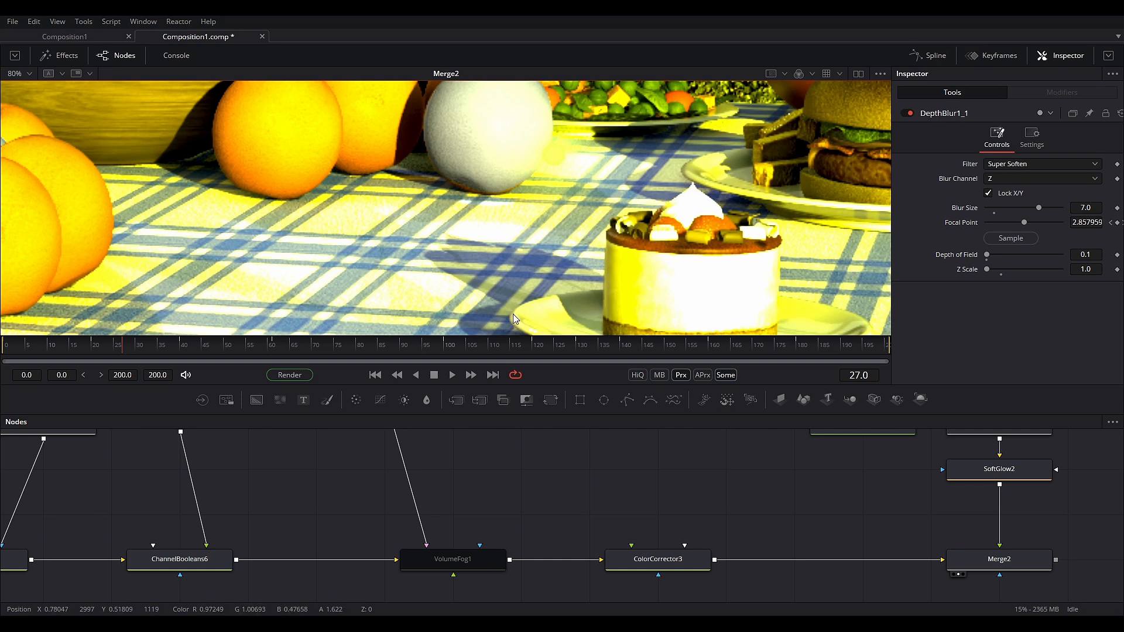
Try masking ColorCorrector3 with a small flattened ellipse beside the cake, soft edge 0.0346, and delete the ellipse.
{"action": "left_click_drag", "start_coordinate": [604, 400], "coordinate": [659, 557]}
{"action": "key", "text": "ctrl+f"}
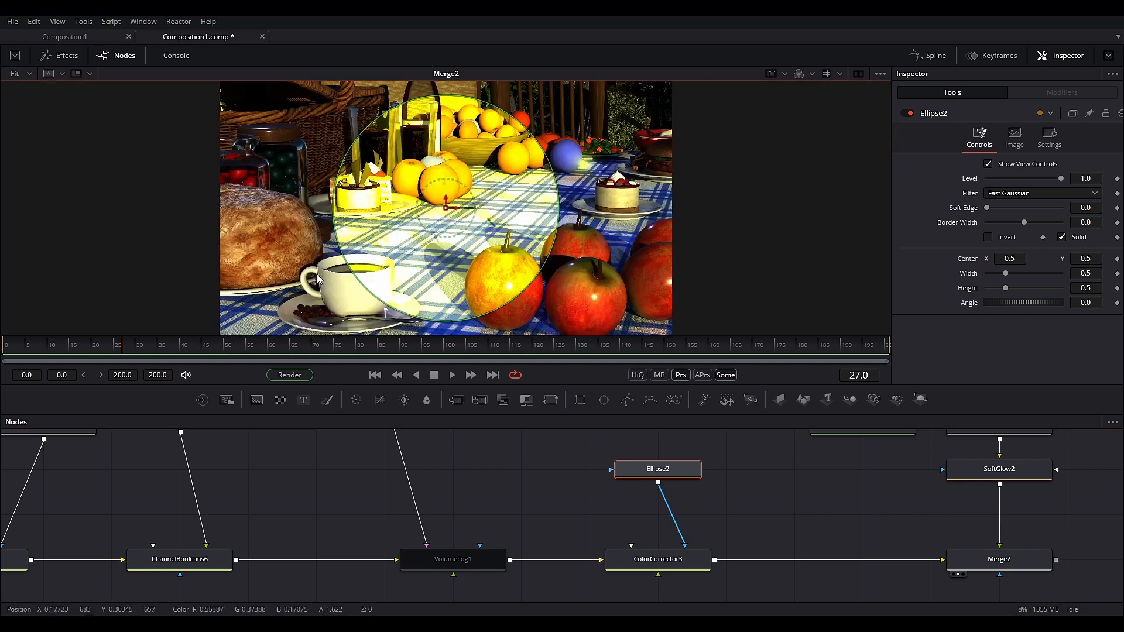
{"action": "left_click_drag", "start_coordinate": [445, 208], "coordinate": [585, 195]}
{"action": "left_click_drag", "start_coordinate": [635, 94], "coordinate": [482, 165]}
{"action": "scroll", "coordinate": [606, 208], "scroll_direction": "up", "scroll_amount": 4}
{"action": "scroll", "coordinate": [552, 203], "scroll_direction": "down", "scroll_amount": 2}
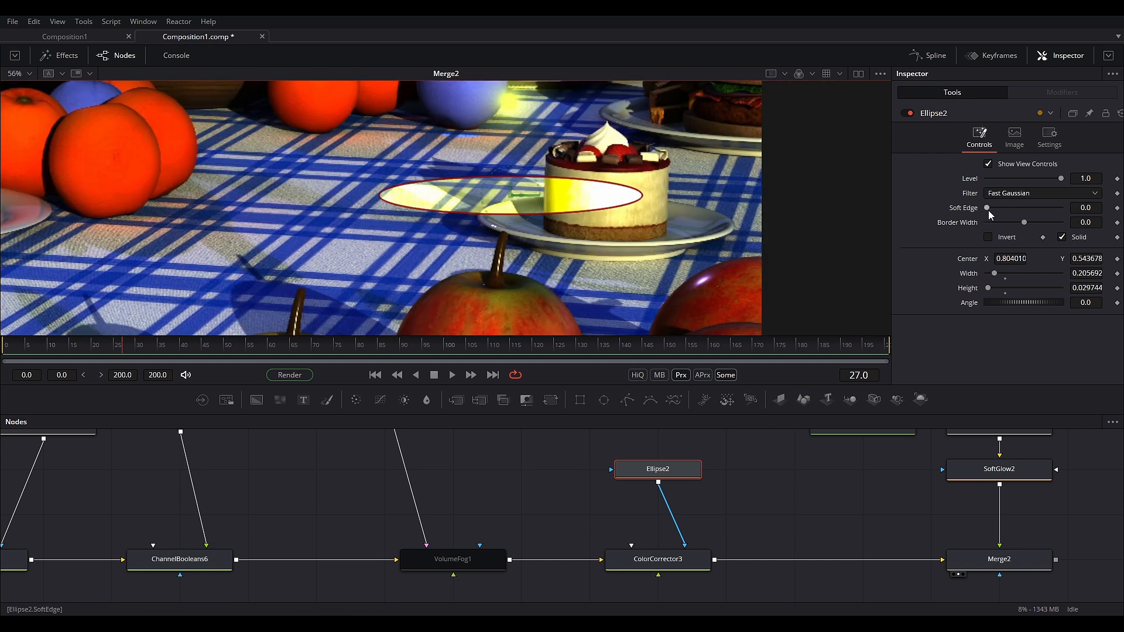
{"action": "left_click_drag", "start_coordinate": [987, 208], "coordinate": [1000, 208]}
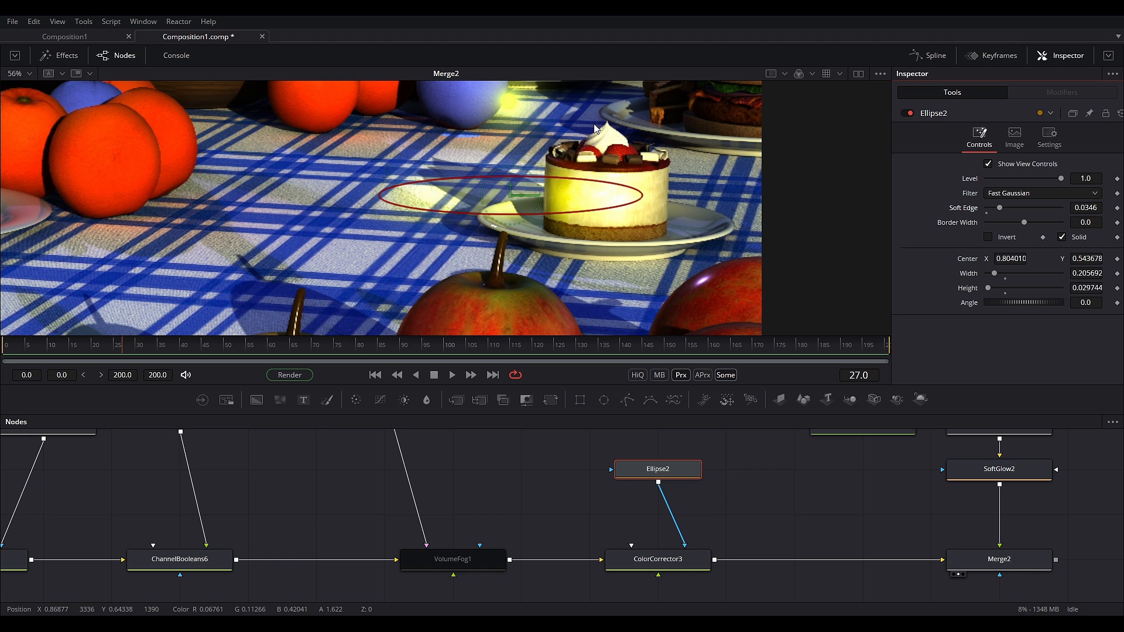
{"action": "key", "text": "Delete"}
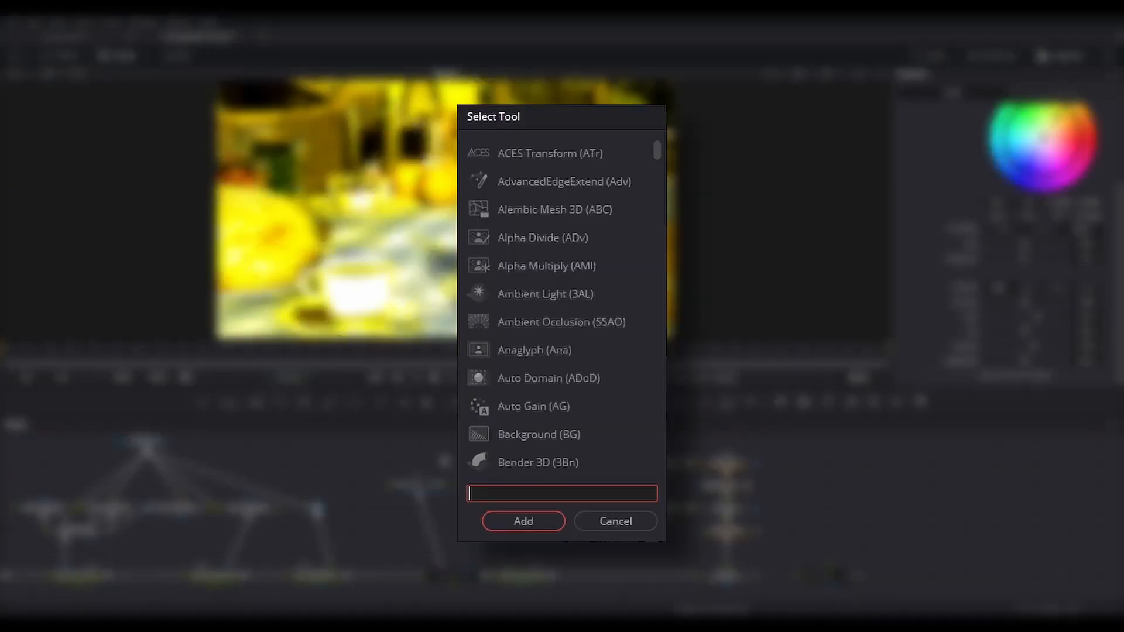
Add a Volume Mask fed by Position_1, connect it as ColorCorrector3's mask, and place it above ColorCorrector3 in the node tree.
{"action": "type", "text": "vo"}
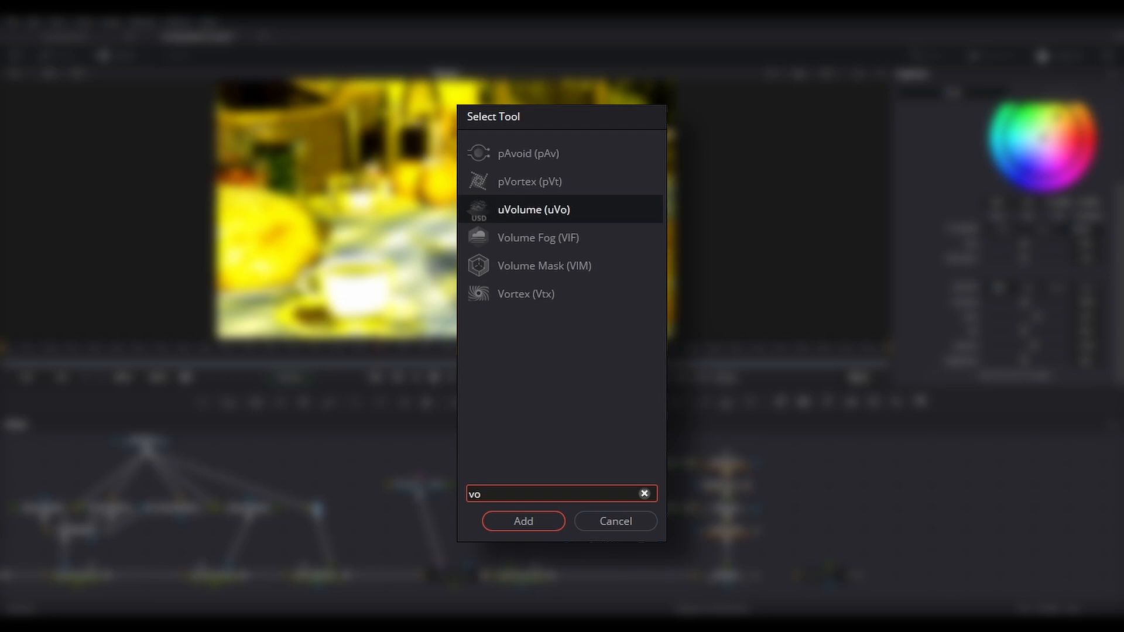
{"action": "type", "text": "lu"}
{"action": "left_click", "coordinate": [542, 209]}
{"action": "key", "text": "Return"}
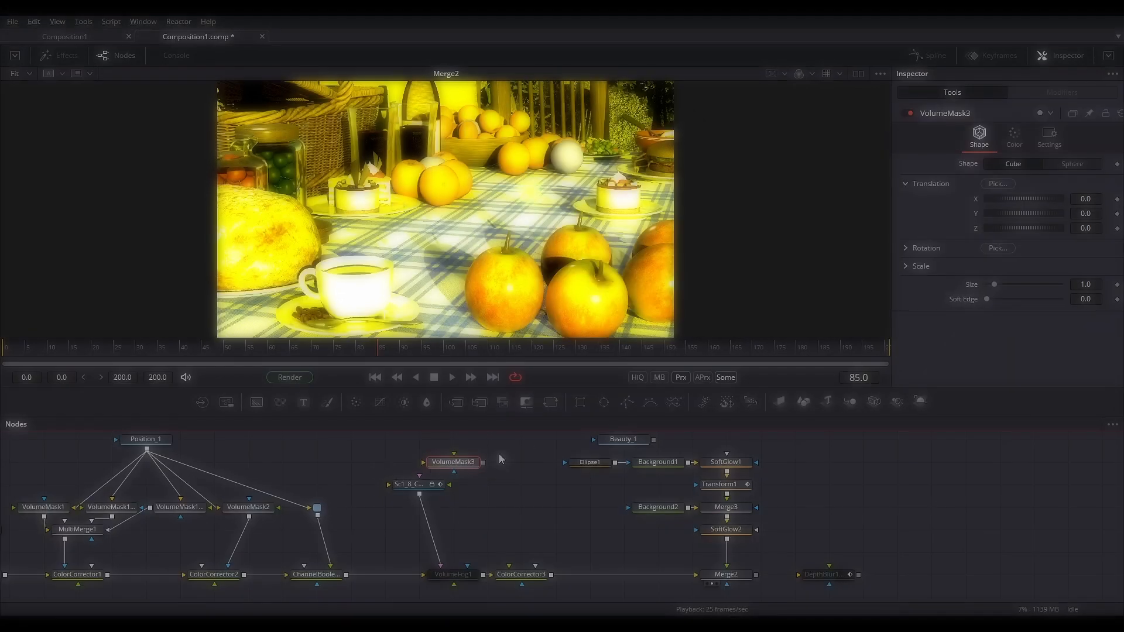
{"action": "left_click_drag", "start_coordinate": [149, 457], "coordinate": [521, 589]}
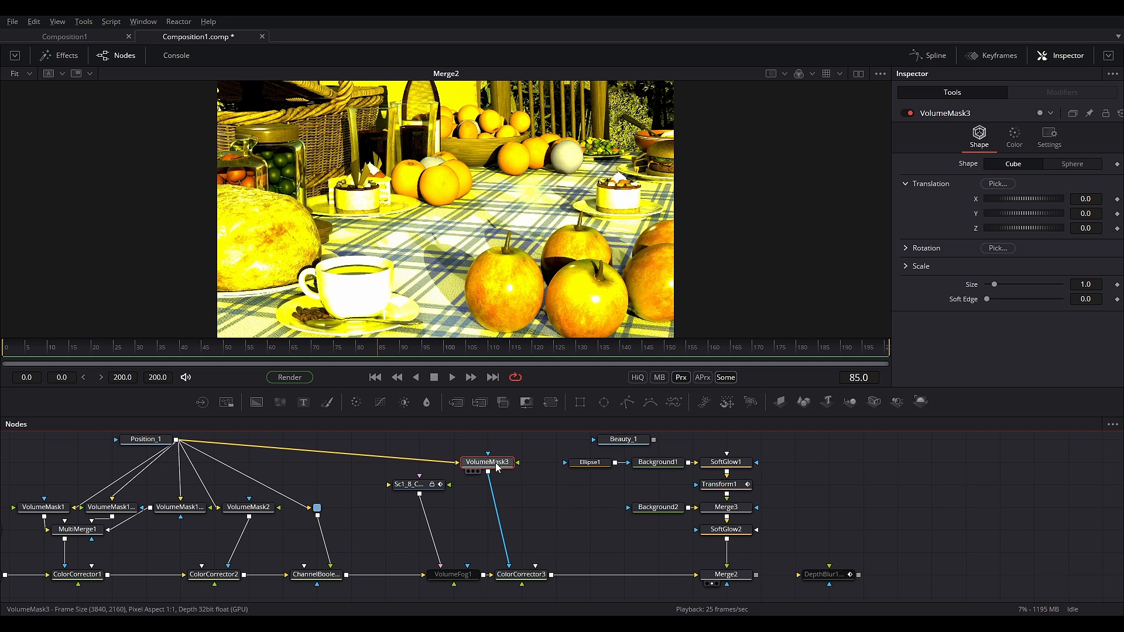
{"action": "left_click_drag", "start_coordinate": [481, 463], "coordinate": [515, 465]}
Show VolumeMask3 in a second viewer beside Merge2 and enable Mask Only for it.
{"action": "left_click", "coordinate": [854, 74]}
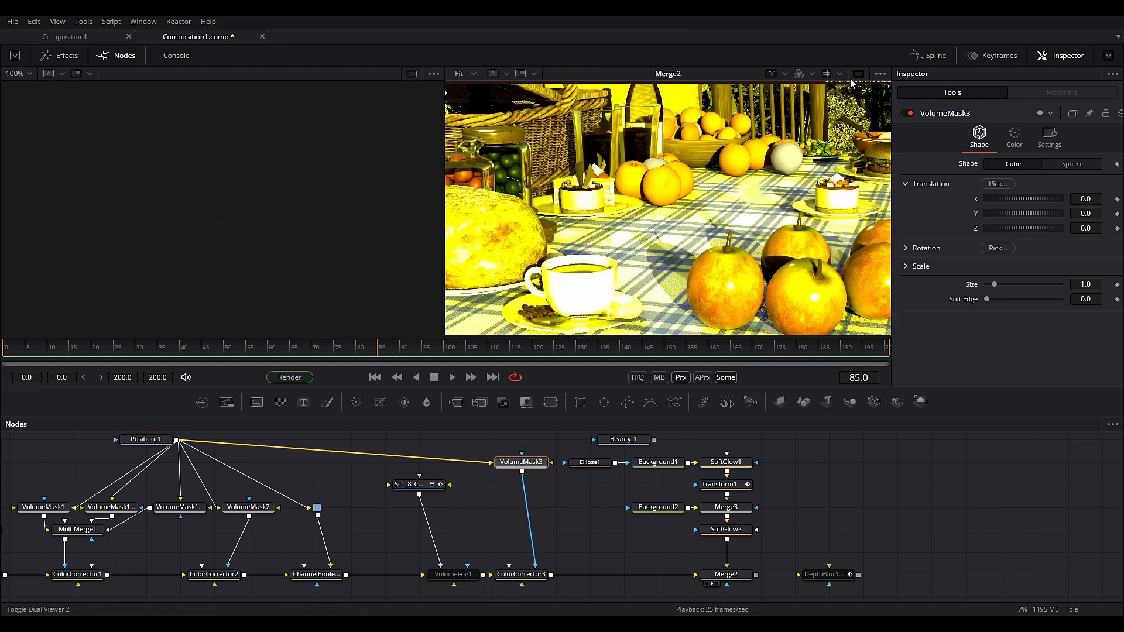
{"action": "key", "text": "1"}
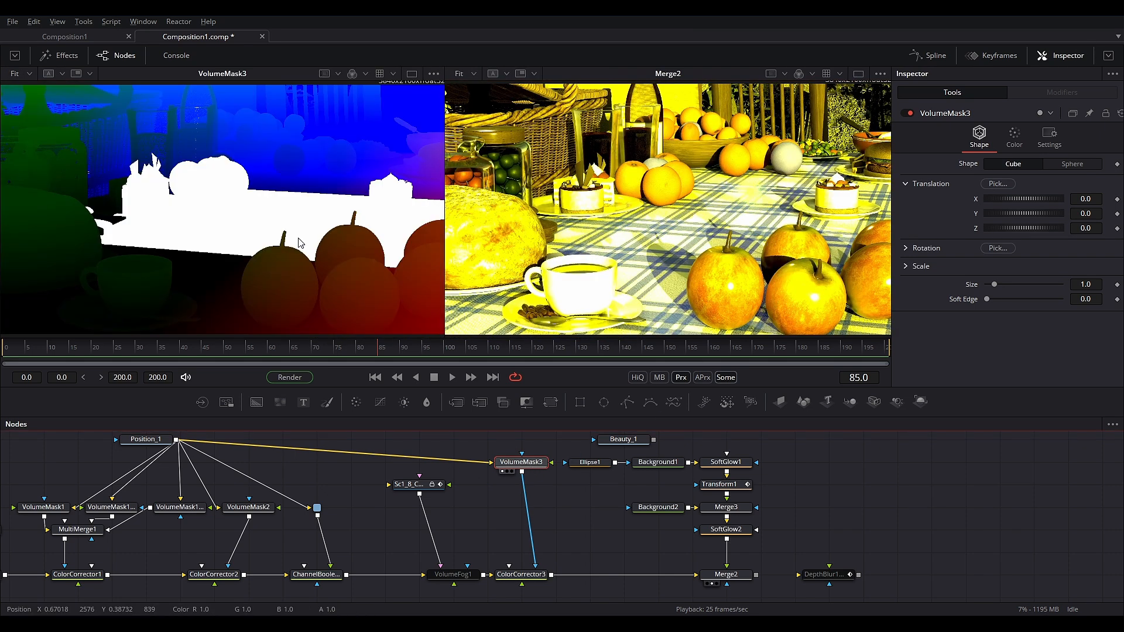
{"action": "left_click", "coordinate": [1014, 138]}
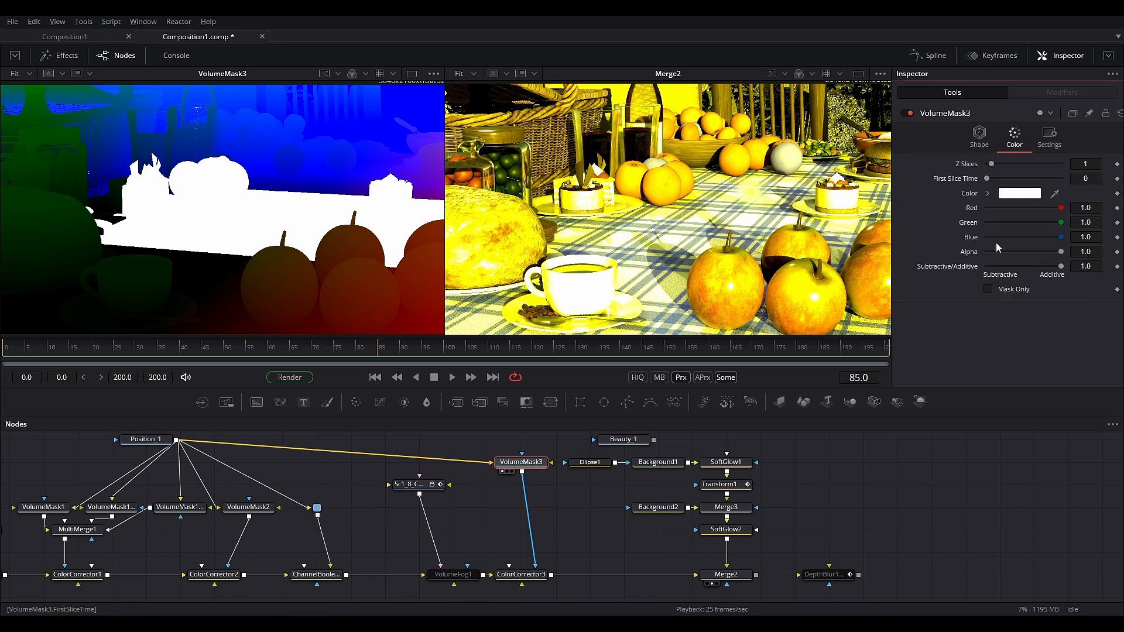
{"action": "left_click", "coordinate": [988, 289]}
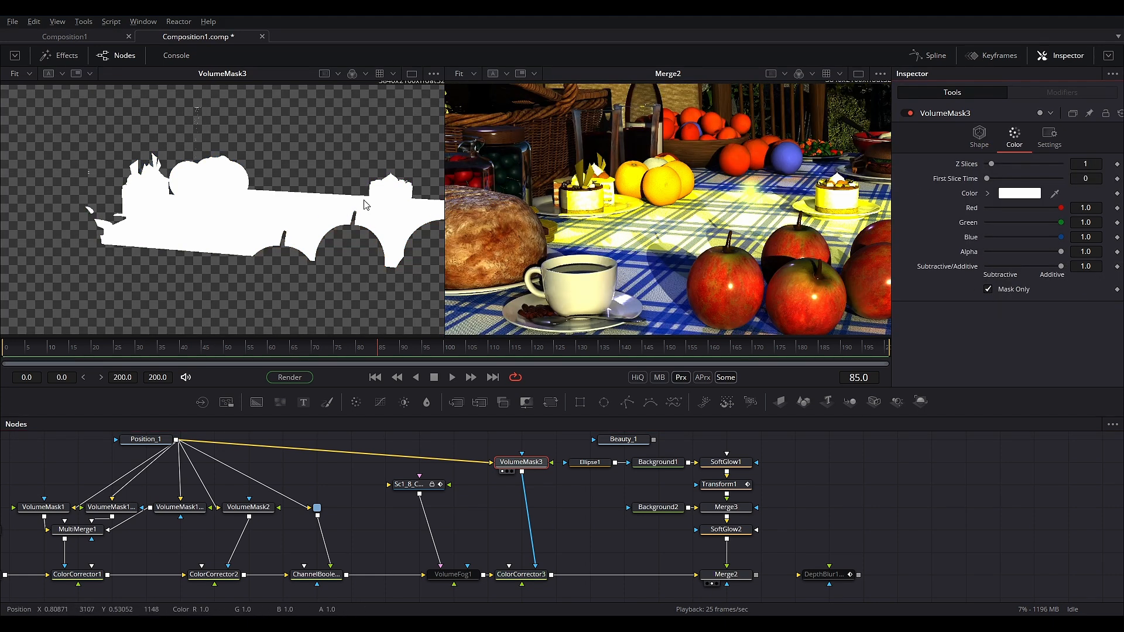
Make VolumeMask3 a sphere with size 0.42 and soft edge 1.0, and sample its translation from the tablecloth beneath the glow.
{"action": "left_click", "coordinate": [979, 138]}
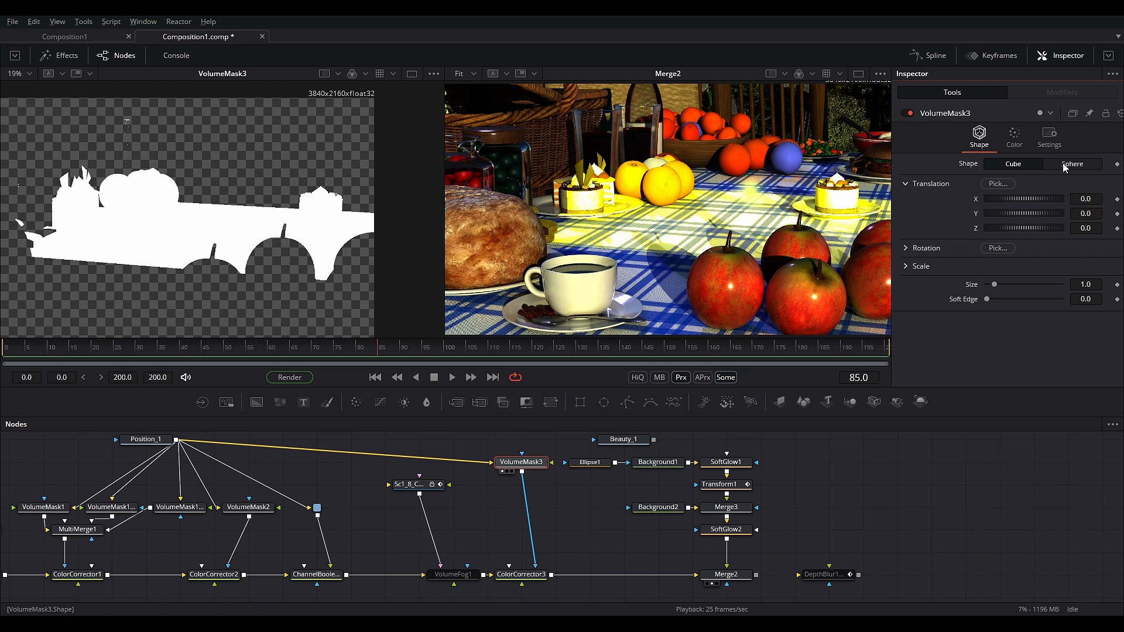
{"action": "left_click", "coordinate": [1064, 166]}
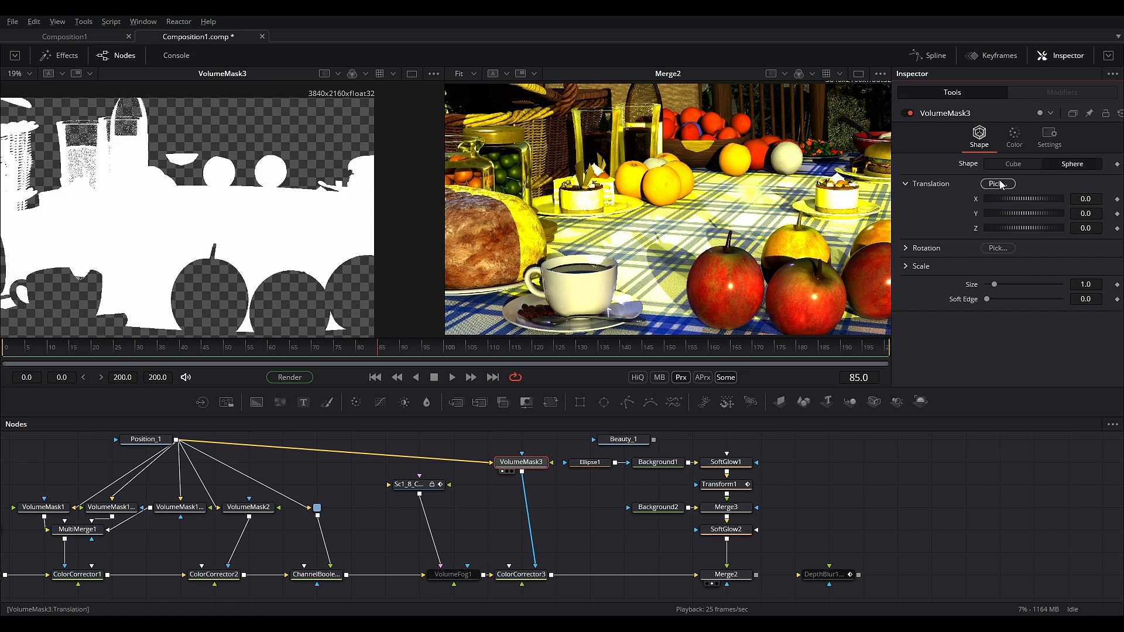
{"action": "left_click", "coordinate": [1079, 284]}
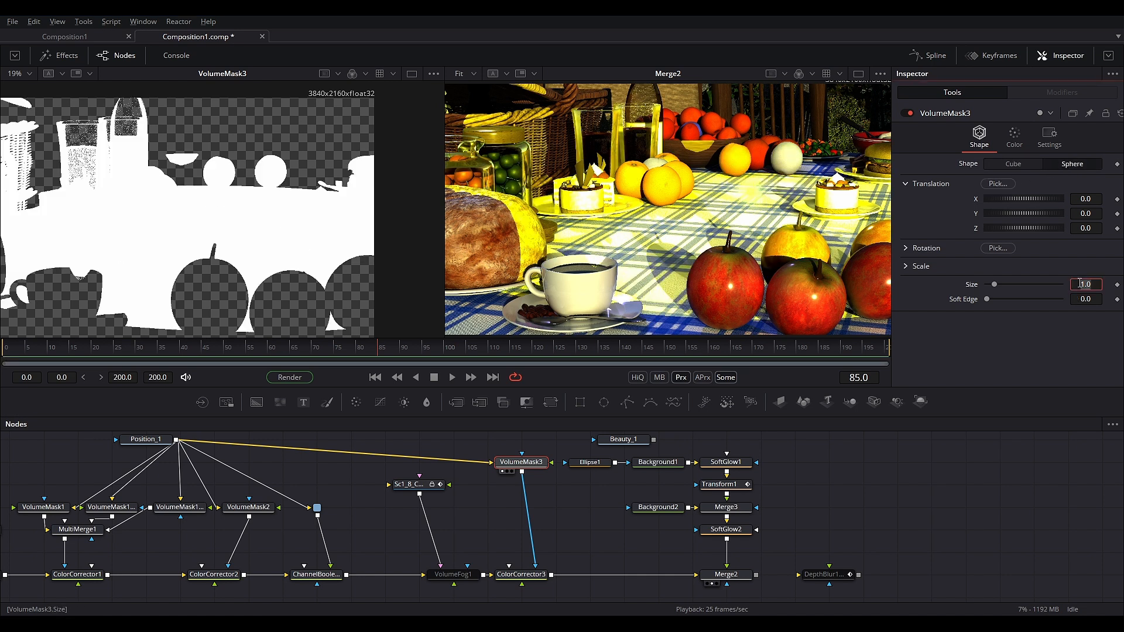
{"action": "key", "text": "Tab"}
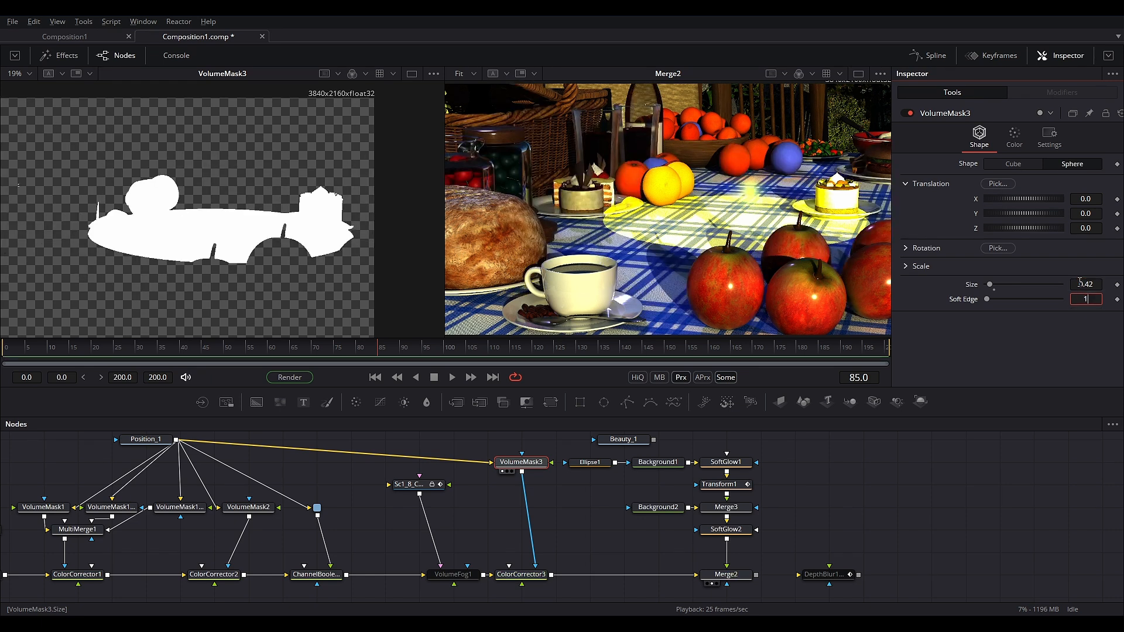
{"action": "type", "text": "1"}
{"action": "key", "text": "Tab"}
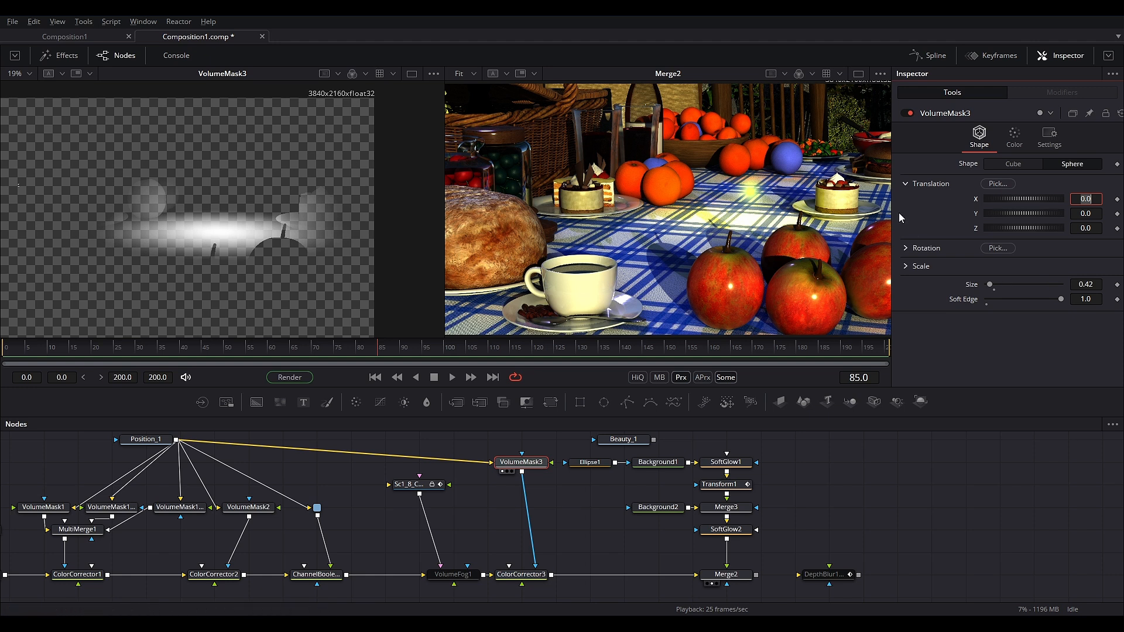
{"action": "left_click_drag", "start_coordinate": [1002, 188], "coordinate": [753, 226]}
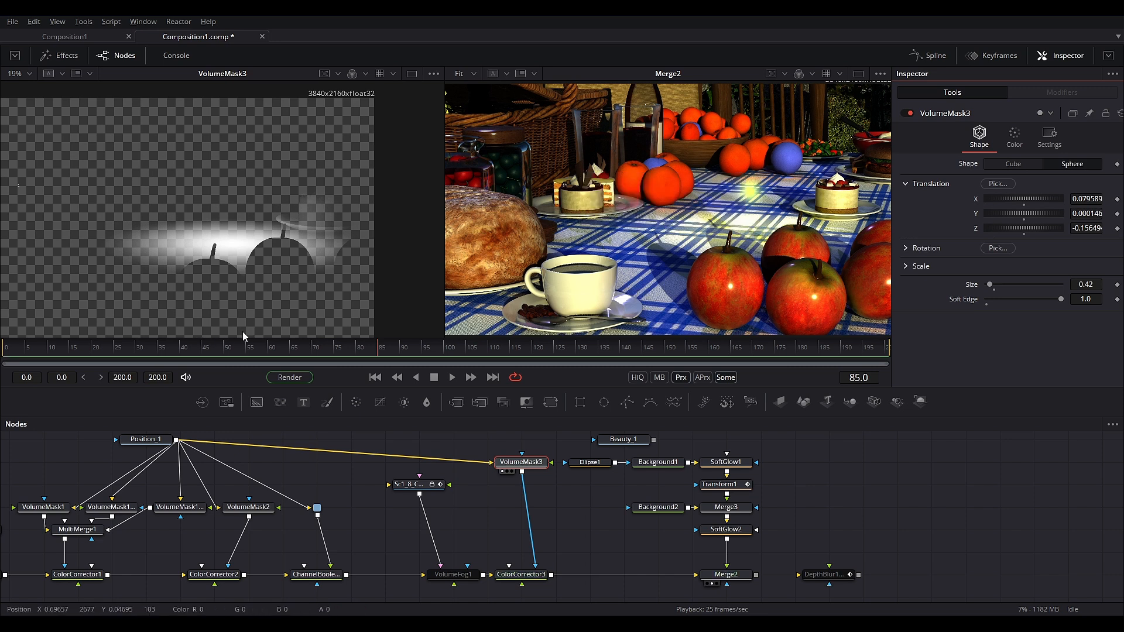
At frame 0, keyframe VolumeMask3's translation and sample it beneath the glow: X 0.158569, Y -0.00106, Z 1.672852.
{"action": "left_click", "coordinate": [717, 484]}
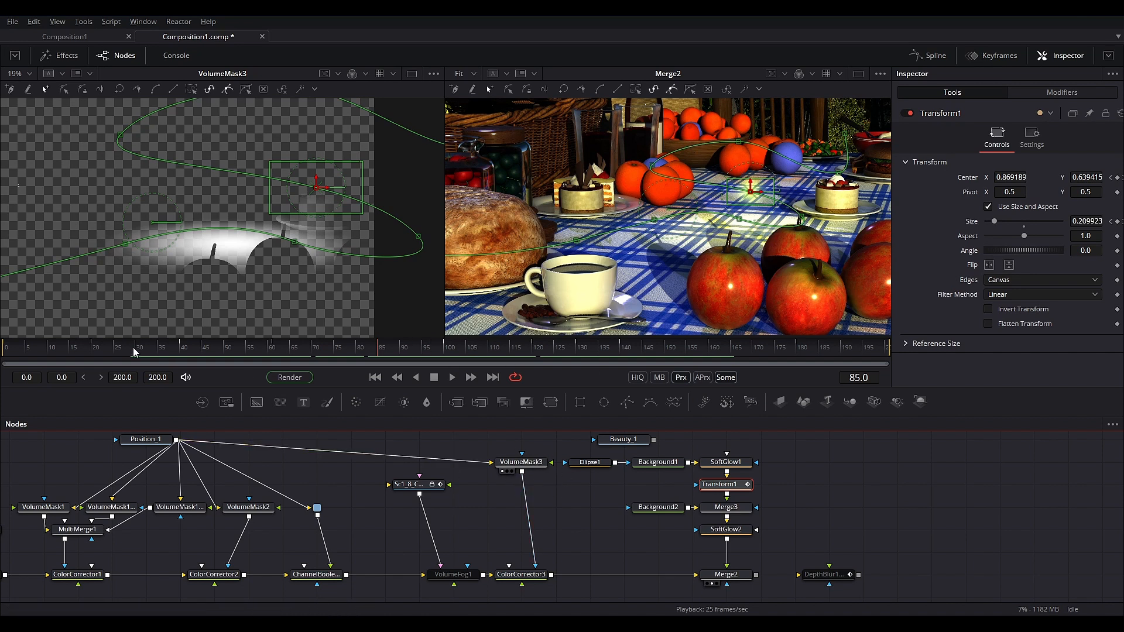
{"action": "left_click_drag", "start_coordinate": [133, 350], "coordinate": [2, 350]}
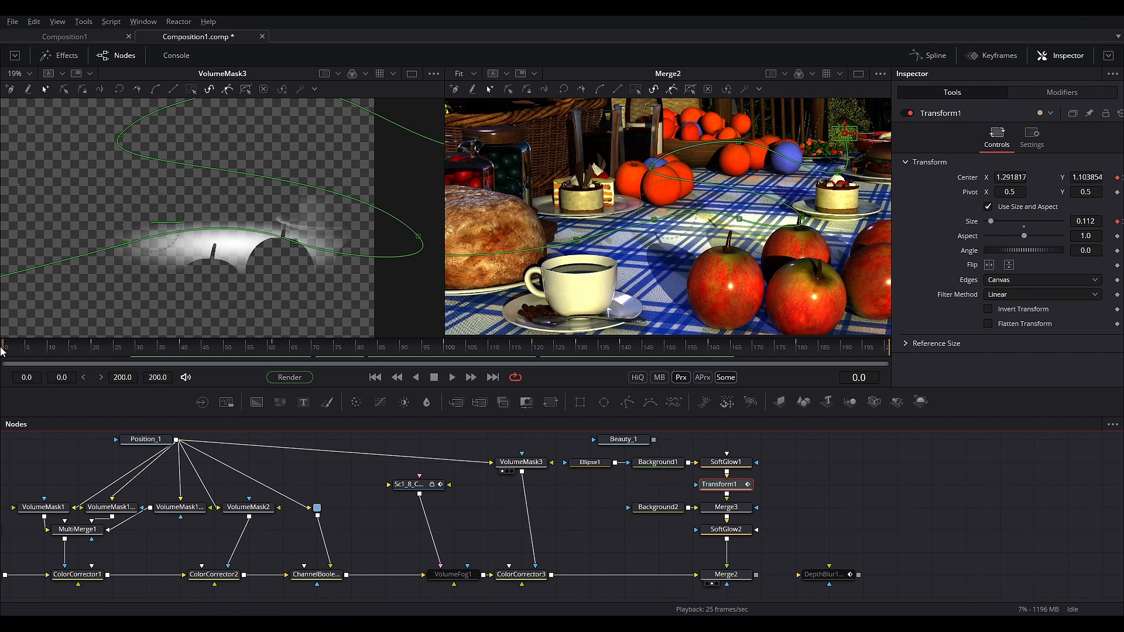
{"action": "left_click", "coordinate": [519, 465]}
{"action": "left_click", "coordinate": [1116, 211]}
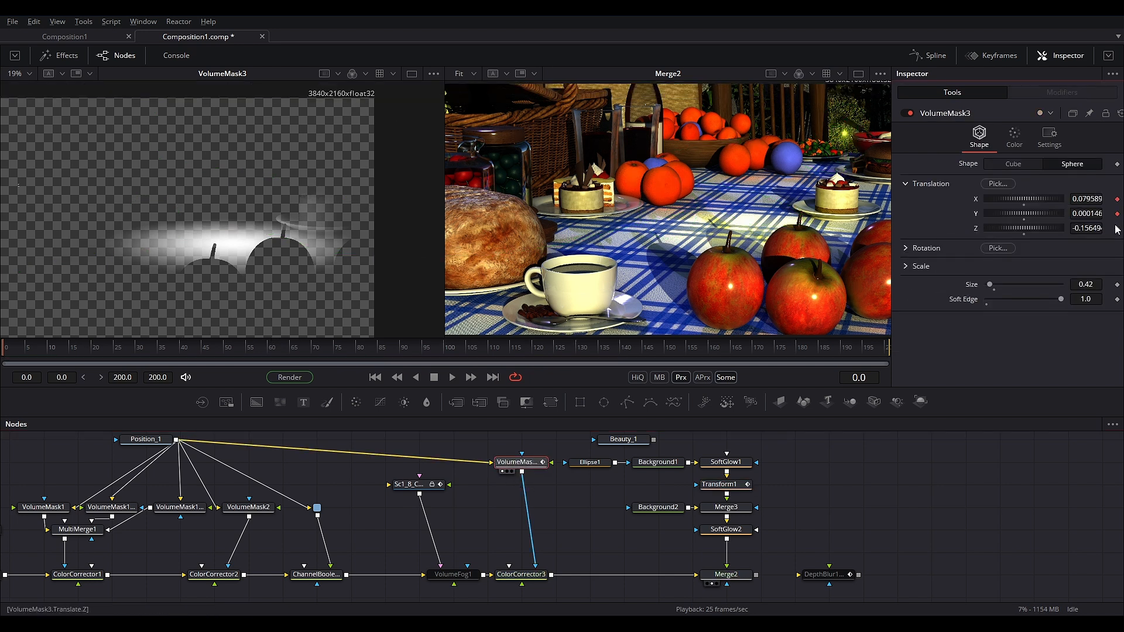
{"action": "left_click_drag", "start_coordinate": [993, 186], "coordinate": [849, 152]}
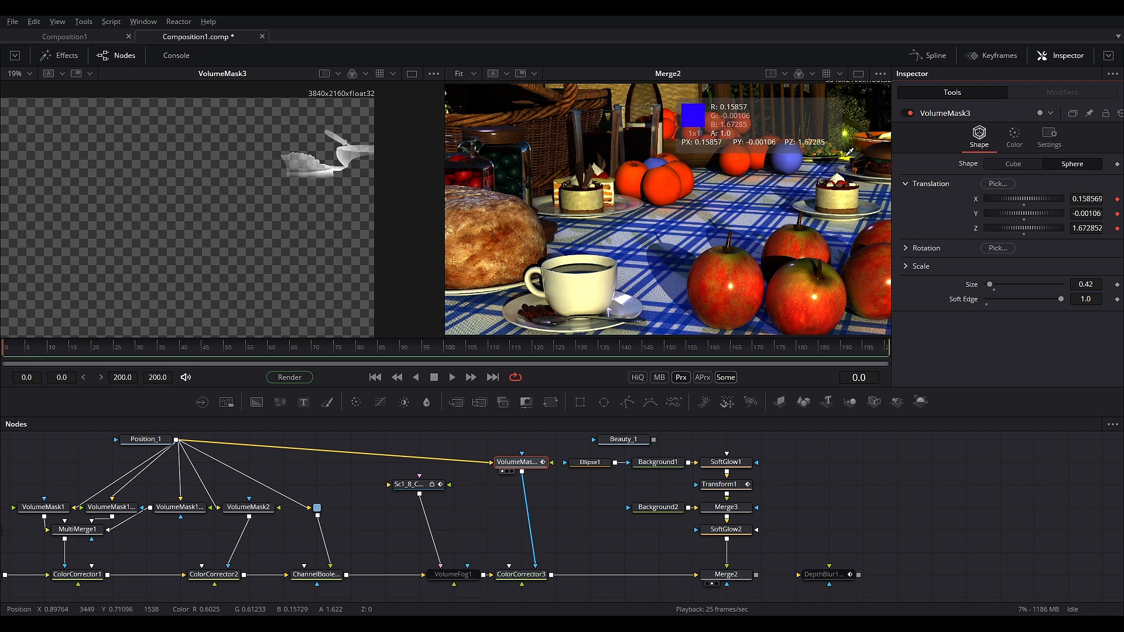
{"action": "left_click_drag", "start_coordinate": [849, 152], "coordinate": [849, 151]}
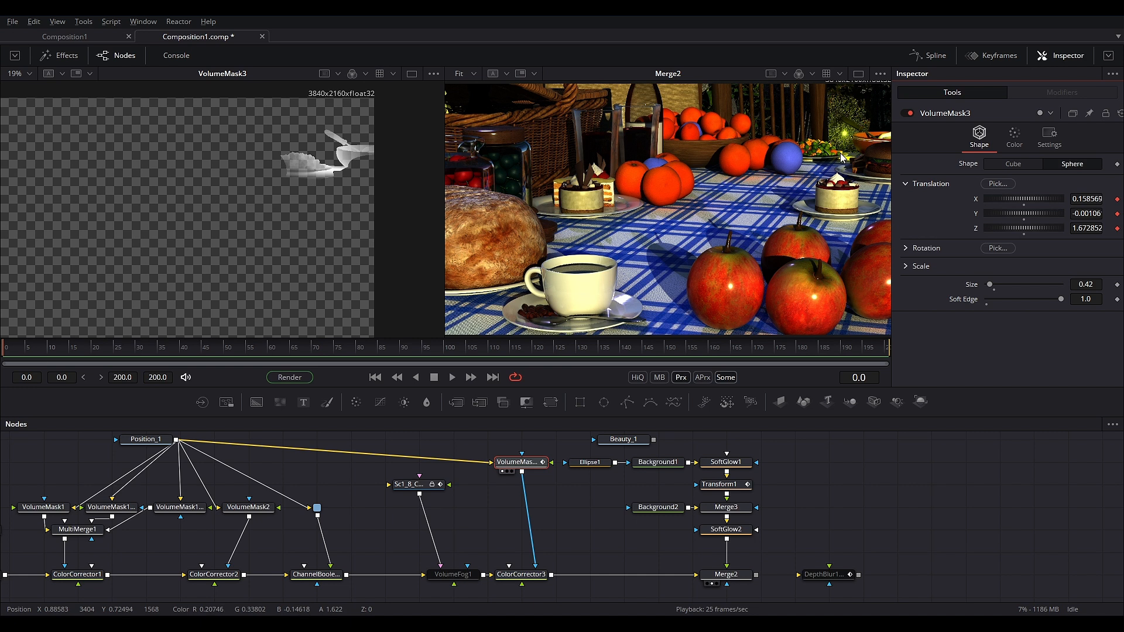
At frame 20, keyframe VolumeMask3's translation beside the right-hand cake under the glow: X 0.253017, Y 0.000146, Z 0.469238.
{"action": "left_click", "coordinate": [719, 484]}
{"action": "left_click_drag", "start_coordinate": [47, 352], "coordinate": [95, 350]}
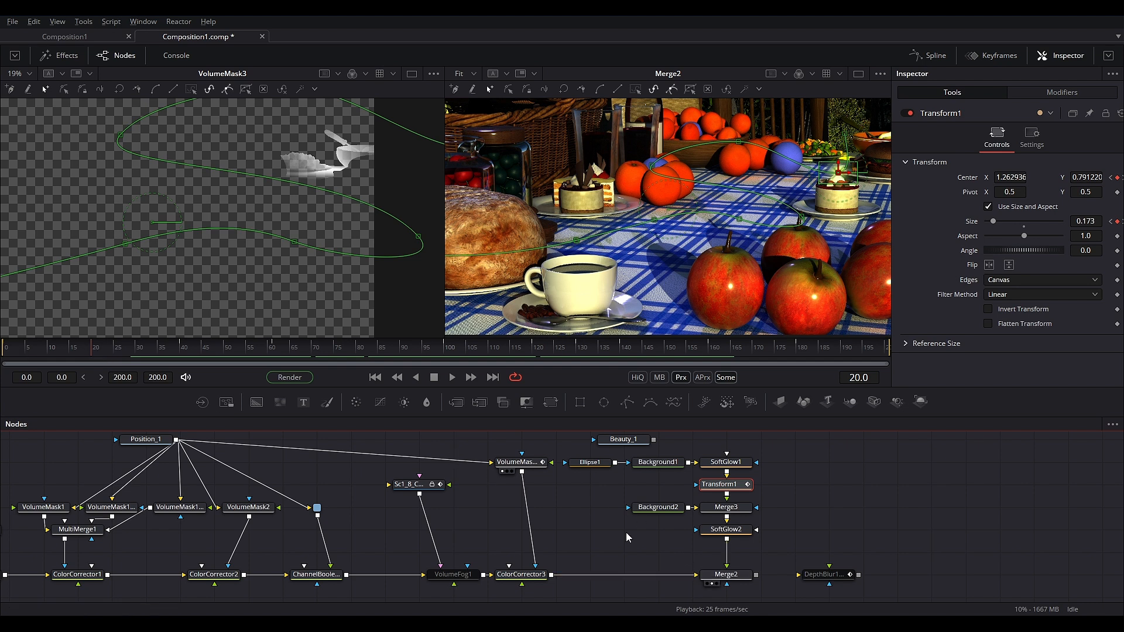
{"action": "left_click", "coordinate": [522, 463]}
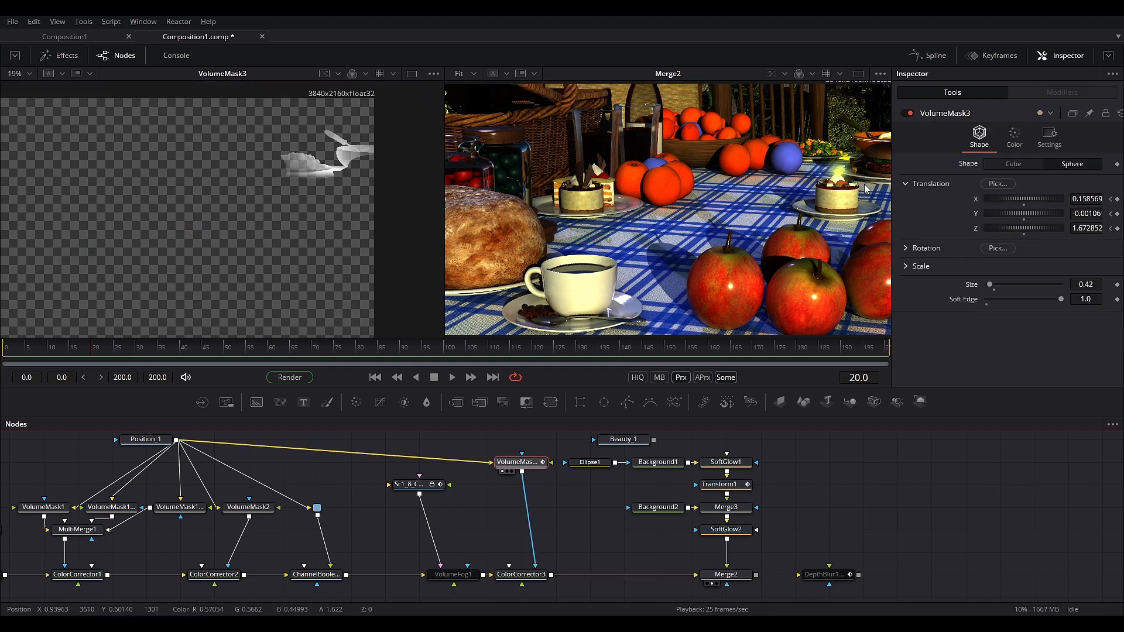
{"action": "left_click_drag", "start_coordinate": [842, 176], "coordinate": [705, 186]}
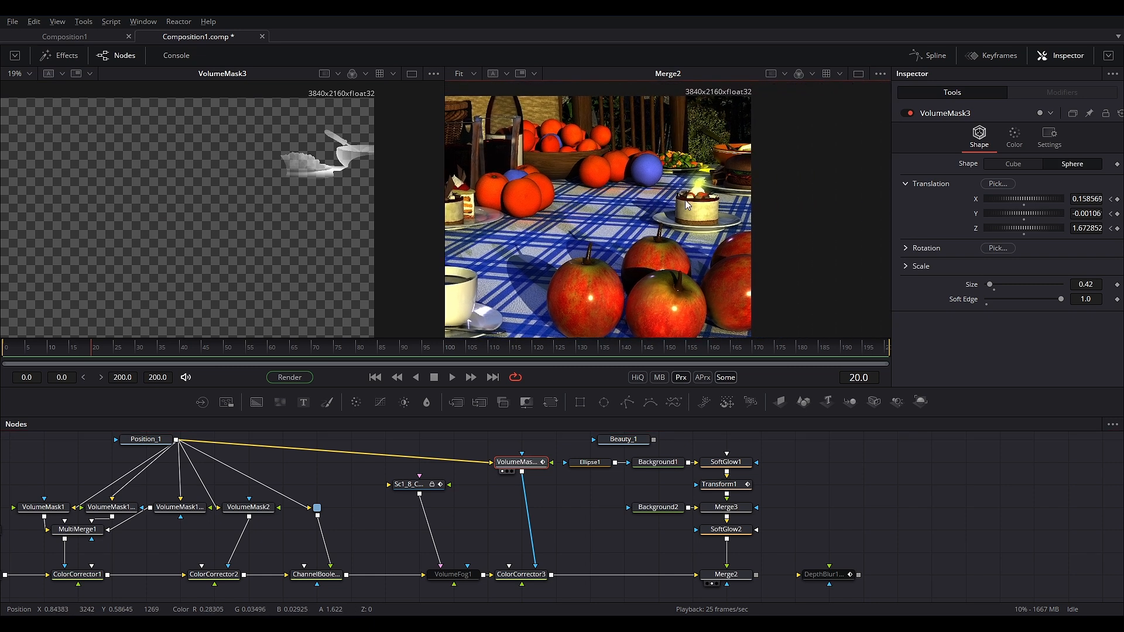
{"action": "scroll", "coordinate": [689, 195], "scroll_direction": "up", "scroll_amount": 6}
{"action": "left_click_drag", "start_coordinate": [302, 187], "coordinate": [245, 219]}
{"action": "scroll", "coordinate": [245, 219], "scroll_direction": "up", "scroll_amount": 5}
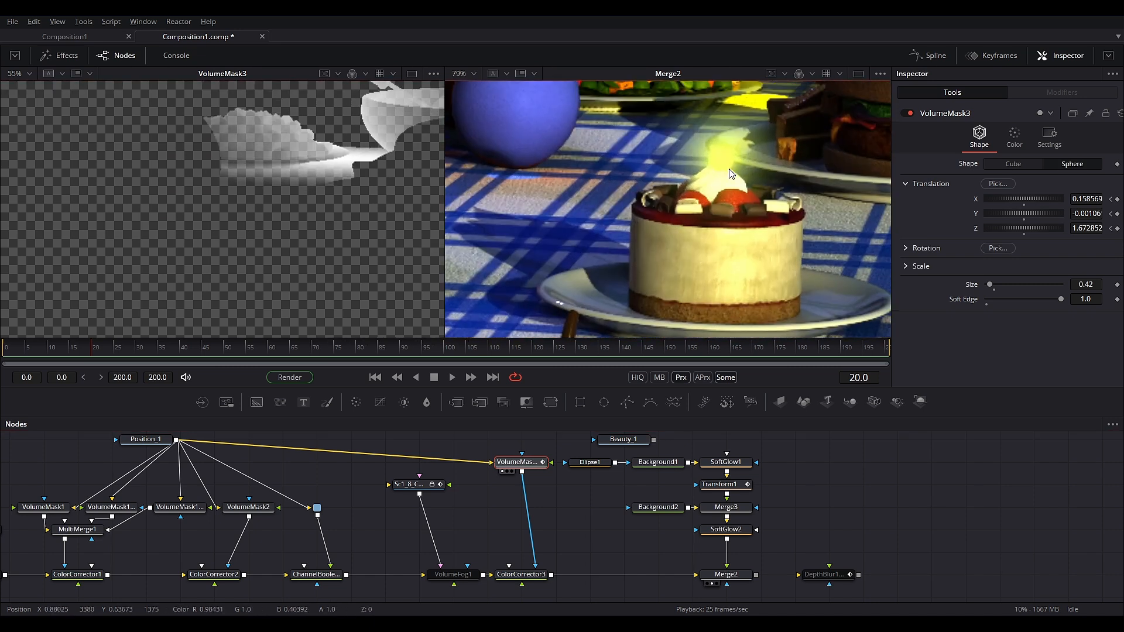
{"action": "left_click_drag", "start_coordinate": [998, 183], "coordinate": [657, 230]}
{"action": "mouse_move", "coordinate": [1089, 199]}
{"action": "left_mouse_down"}
{"action": "mouse_move", "coordinate": [1080, 199]}
{"action": "mouse_move", "coordinate": [1090, 228]}
{"action": "mouse_move", "coordinate": [1091, 199]}
{"action": "left_mouse_up"}
{"action": "scroll", "coordinate": [250, 238], "scroll_direction": "down", "scroll_amount": 4}
{"action": "scroll", "coordinate": [791, 219], "scroll_direction": "down", "scroll_amount": 4}
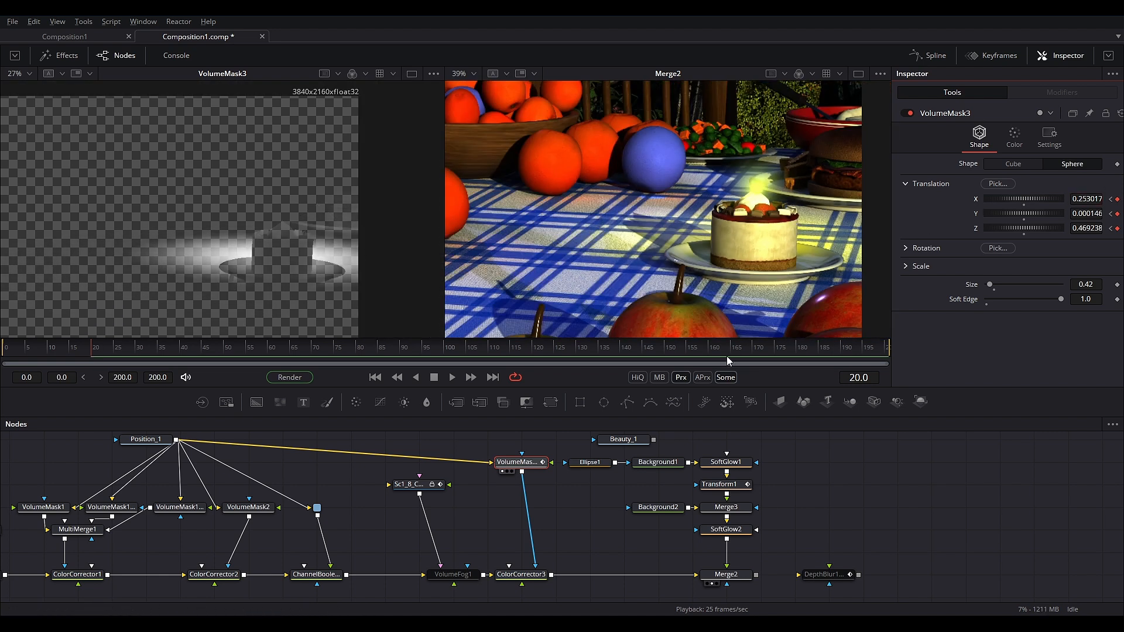
Keyframe VolumeMask3's translation from surfaces beneath the glow at frames 40, 60 and 80, using X 0.00418, Y 0.000146, Z -0.12976 at frame 80.
{"action": "left_click_drag", "start_coordinate": [93, 354], "coordinate": [180, 352]}
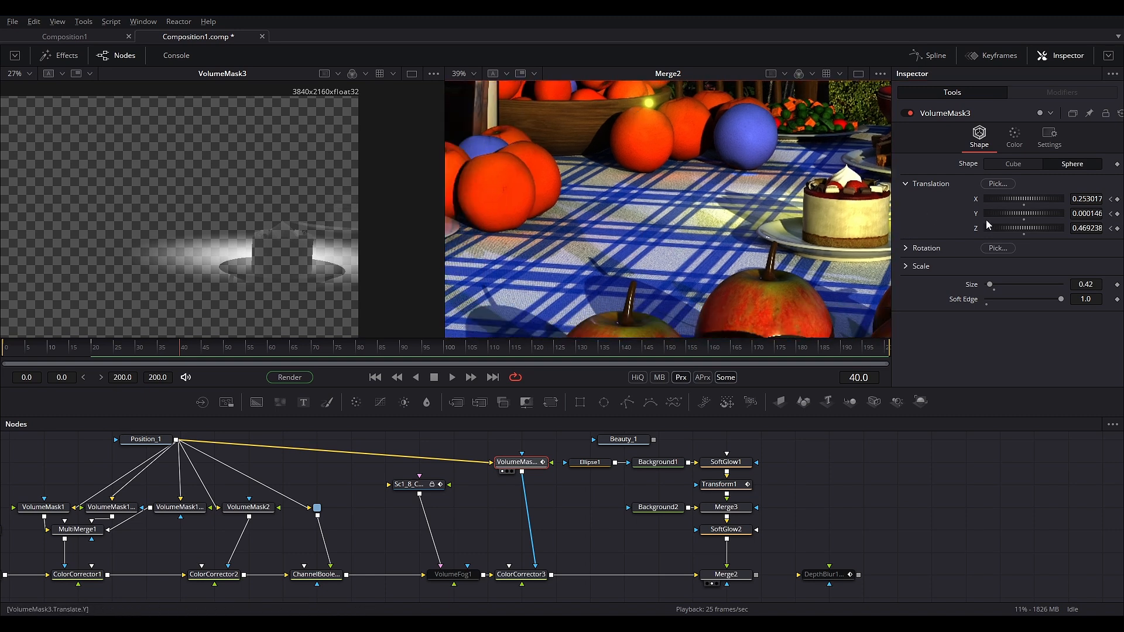
{"action": "left_click_drag", "start_coordinate": [997, 183], "coordinate": [654, 170]}
{"action": "left_click", "coordinate": [268, 348]}
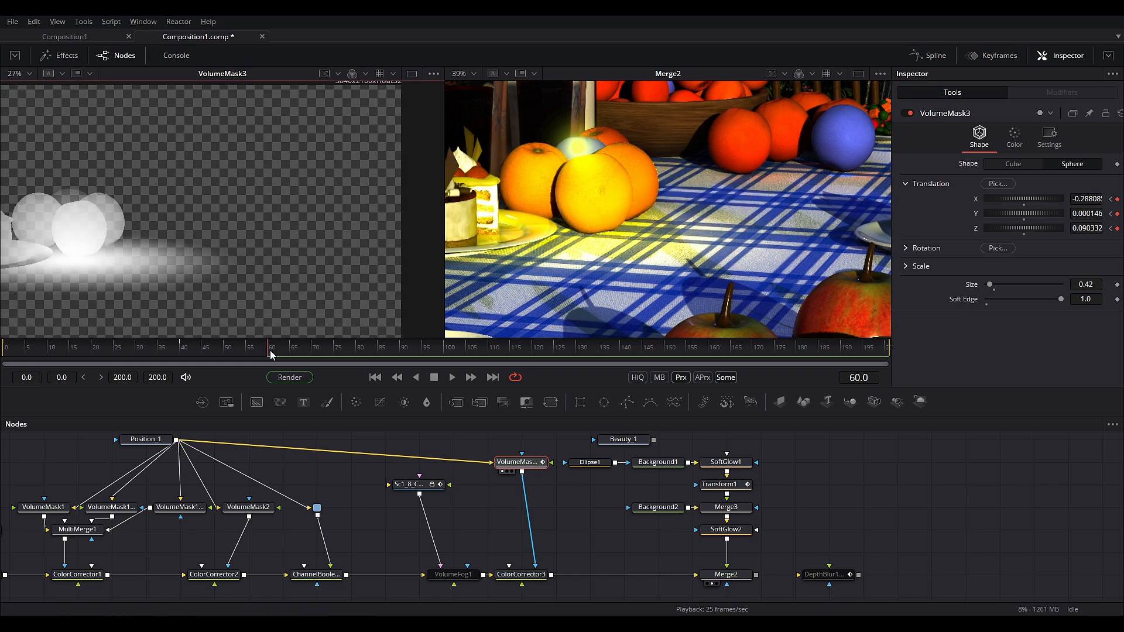
{"action": "left_click", "coordinate": [356, 349]}
{"action": "left_click_drag", "start_coordinate": [998, 183], "coordinate": [551, 264]}
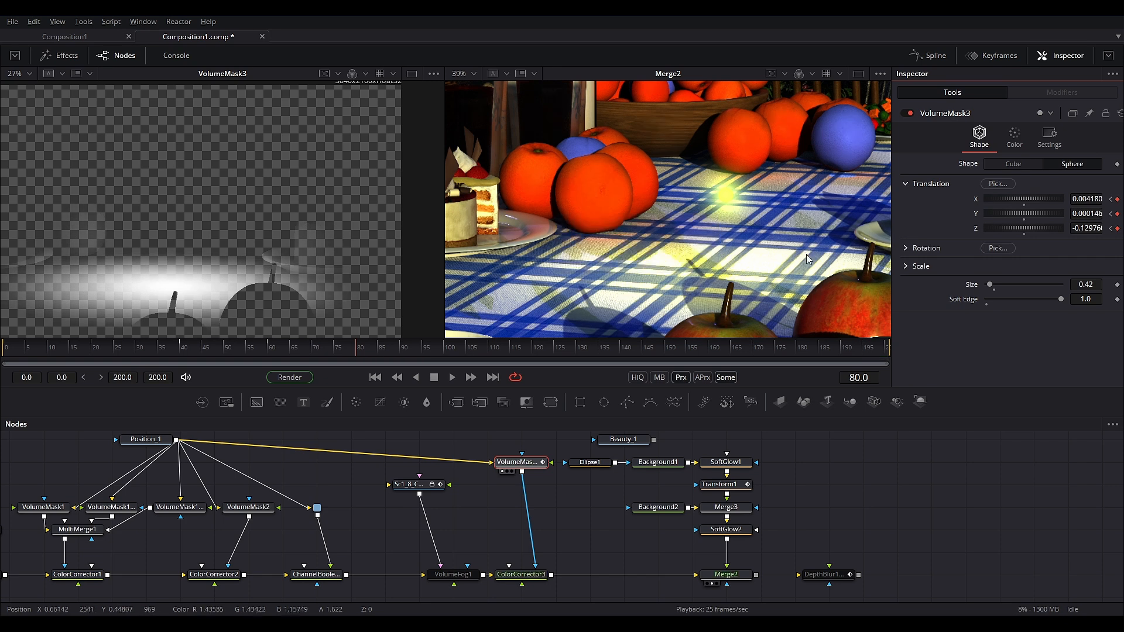
At frame 100, keyframe VolumeMask3's translation on the rear apple beneath the glow with X 0.313964, and fine-tune its Z.
{"action": "left_click_drag", "start_coordinate": [355, 351], "coordinate": [450, 351]}
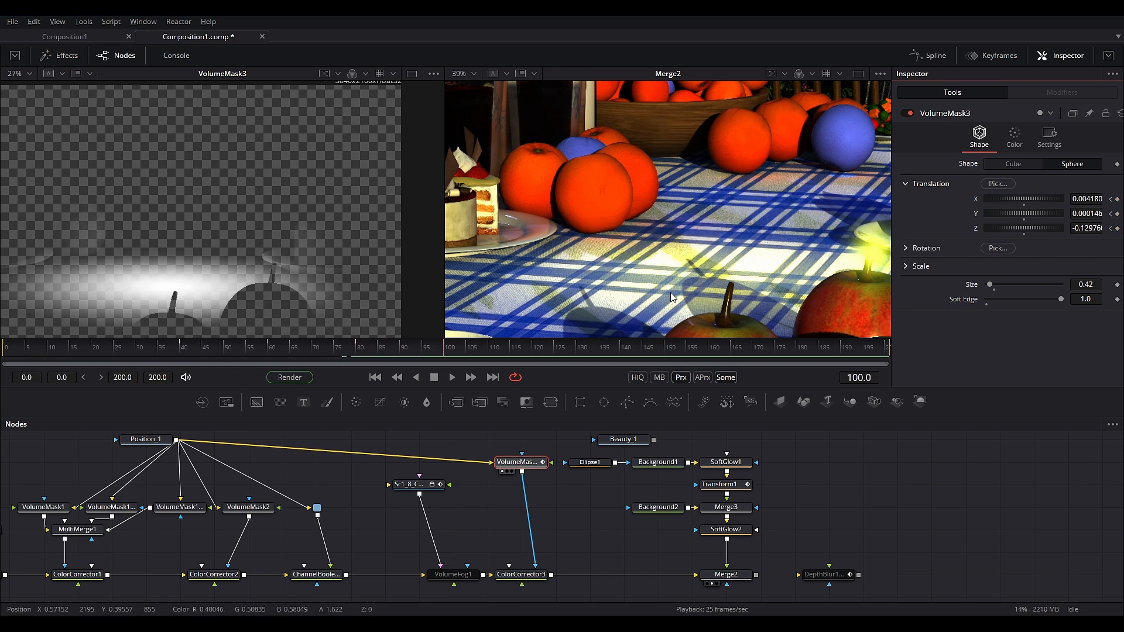
{"action": "left_click_drag", "start_coordinate": [670, 293], "coordinate": [611, 275]}
{"action": "left_click_drag", "start_coordinate": [1002, 184], "coordinate": [802, 253]}
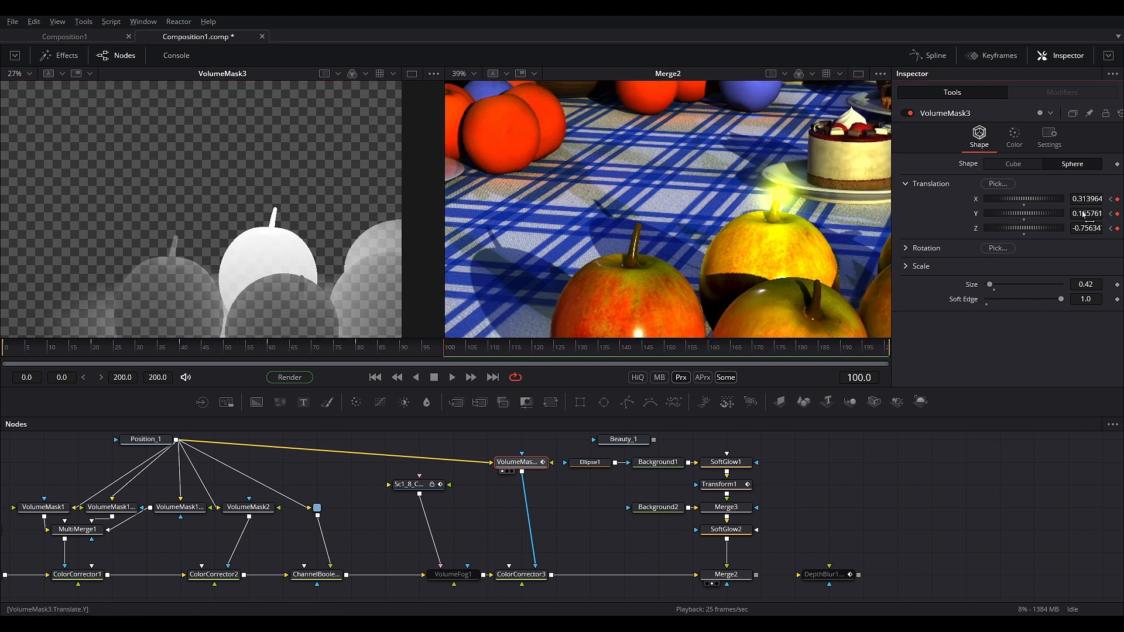
{"action": "mouse_move", "coordinate": [1079, 228]}
{"action": "left_mouse_down"}
{"action": "mouse_move", "coordinate": [1104, 228]}
{"action": "mouse_move", "coordinate": [1087, 229]}
{"action": "left_mouse_up"}
At frame 120, keyframe VolumeMask3's translation on the left apple: X 0.247558, Y 0.154785, with Z adjusted to about -0.831.
{"action": "left_click", "coordinate": [534, 346]}
{"action": "left_click_drag", "start_coordinate": [998, 184], "coordinate": [641, 248]}
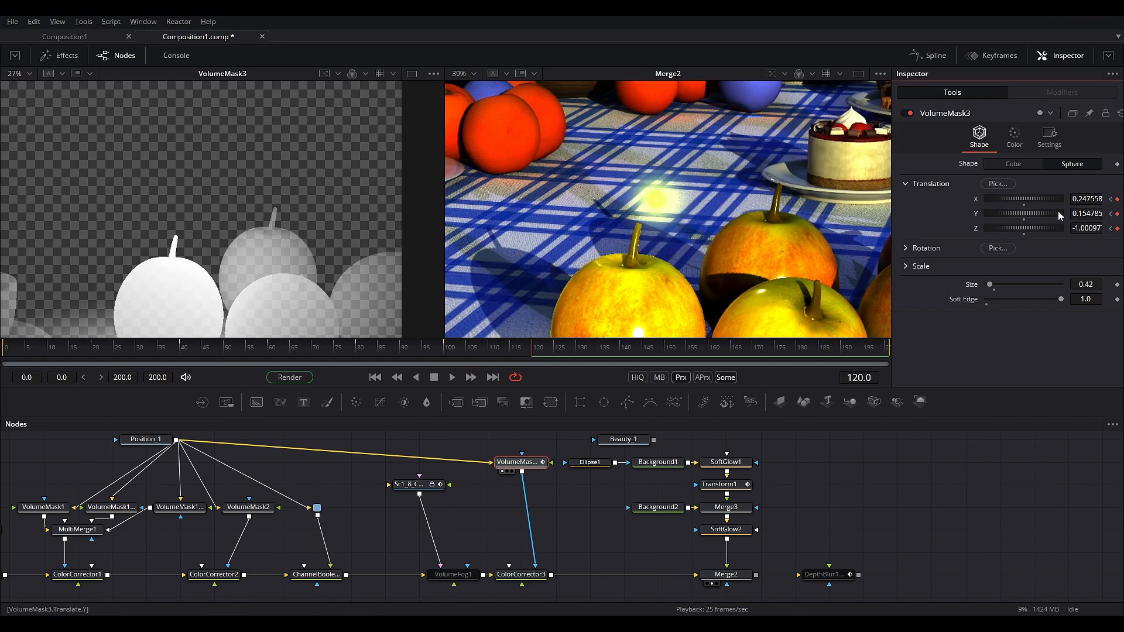
{"action": "left_click_drag", "start_coordinate": [1086, 228], "coordinate": [1087, 228]}
Keyframe VolumeMask3's translation on the coffee cup at frames 140 and 160, using X -0.09808, Y 0.090637, Z -1.00195.
{"action": "left_click_drag", "start_coordinate": [536, 349], "coordinate": [622, 351]}
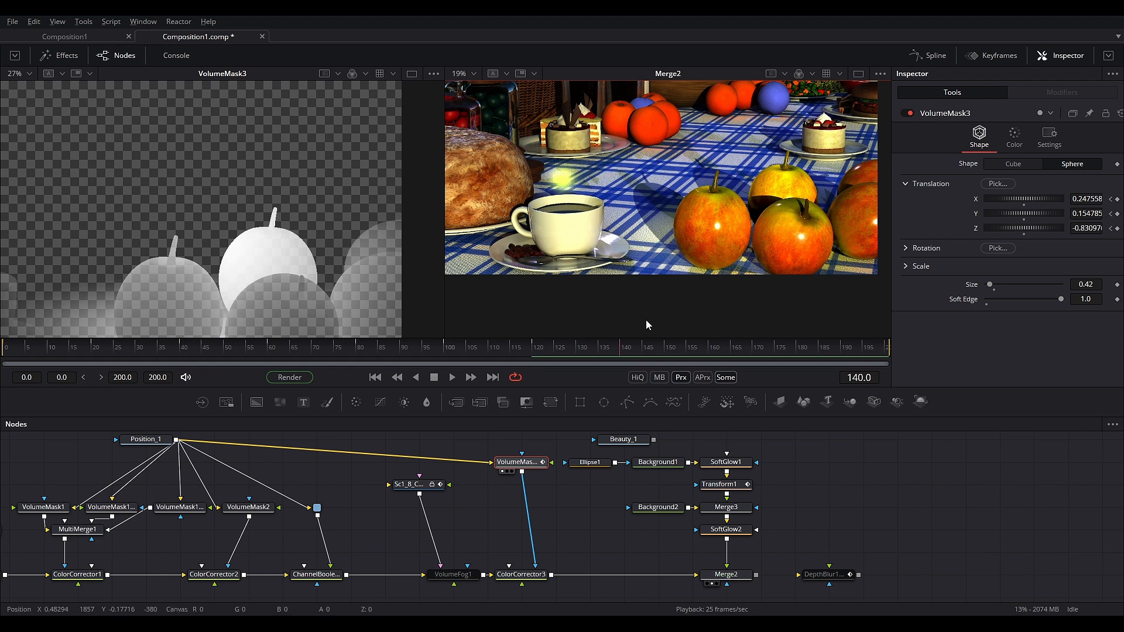
{"action": "left_click_drag", "start_coordinate": [997, 183], "coordinate": [567, 200]}
{"action": "left_click", "coordinate": [654, 350]}
{"action": "left_click_drag", "start_coordinate": [699, 350], "coordinate": [708, 353]}
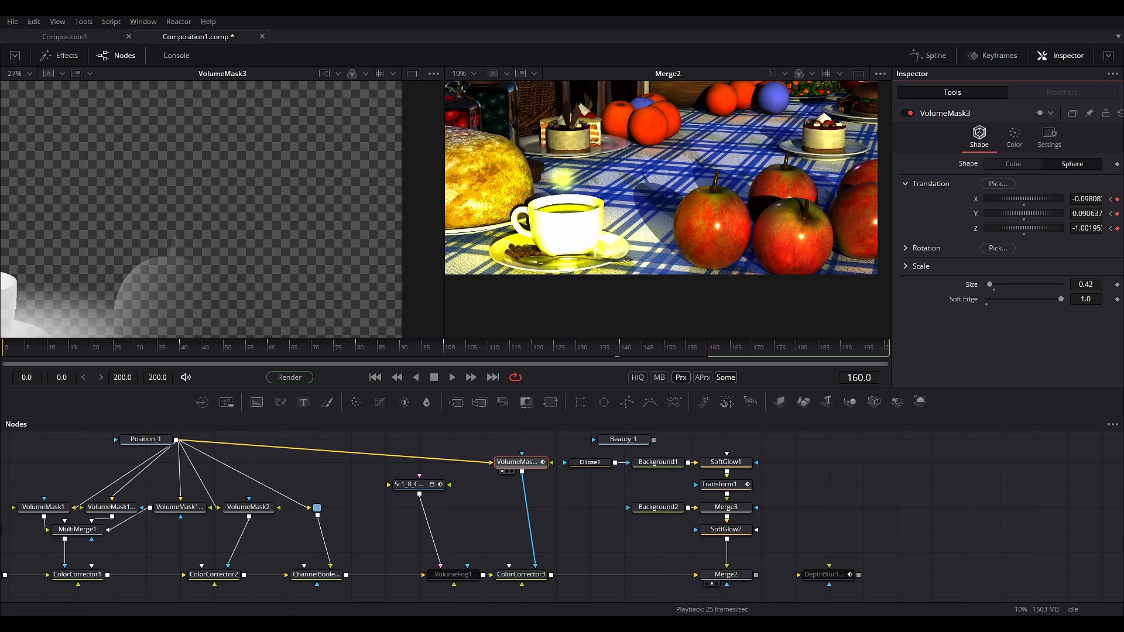
At frame 180, keyframe VolumeMask3's translation at X -0.29833, Y -0.44985, Z -1.13281, and review the light's fade-out around frame 170.
{"action": "left_click", "coordinate": [797, 351]}
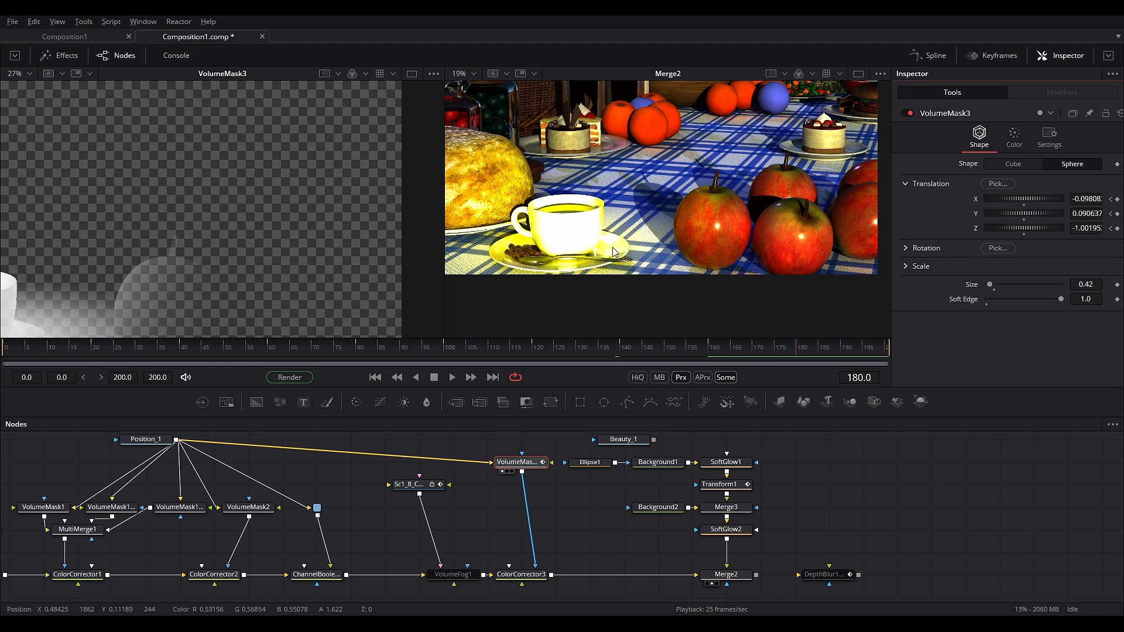
{"action": "left_click_drag", "start_coordinate": [997, 183], "coordinate": [452, 227]}
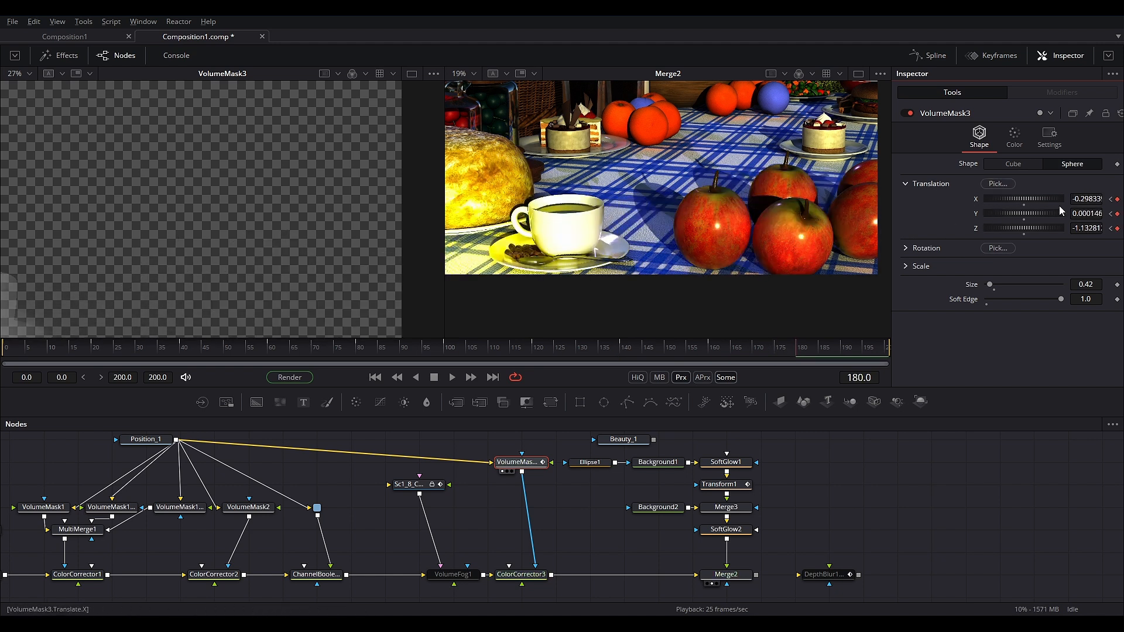
{"action": "left_click_drag", "start_coordinate": [1018, 214], "coordinate": [1001, 213]}
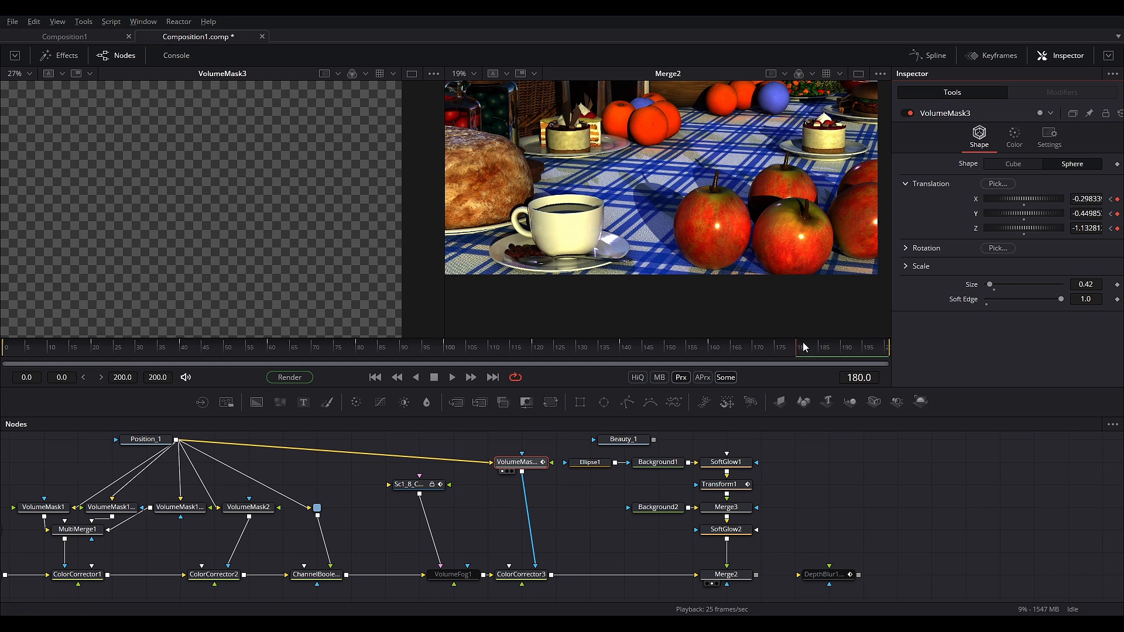
{"action": "mouse_move", "coordinate": [778, 354]}
{"action": "left_mouse_down"}
{"action": "mouse_move", "coordinate": [706, 350]}
{"action": "mouse_move", "coordinate": [798, 357]}
{"action": "mouse_move", "coordinate": [777, 352]}
{"action": "left_mouse_up"}
{"action": "left_click_drag", "start_coordinate": [647, 220], "coordinate": [640, 263]}
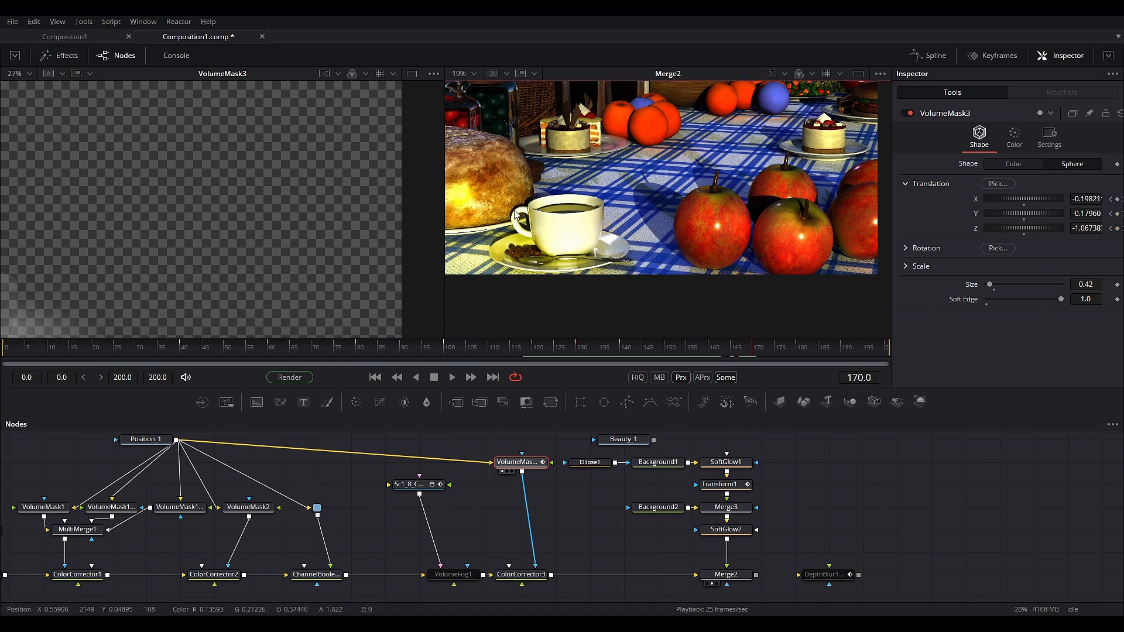
Keyframe VolumeMask3's translation on the bread at frame 170 and play back the light animation with the whole mask in view.
{"action": "left_click_drag", "start_coordinate": [1004, 188], "coordinate": [462, 254]}
{"action": "left_click", "coordinate": [453, 377]}
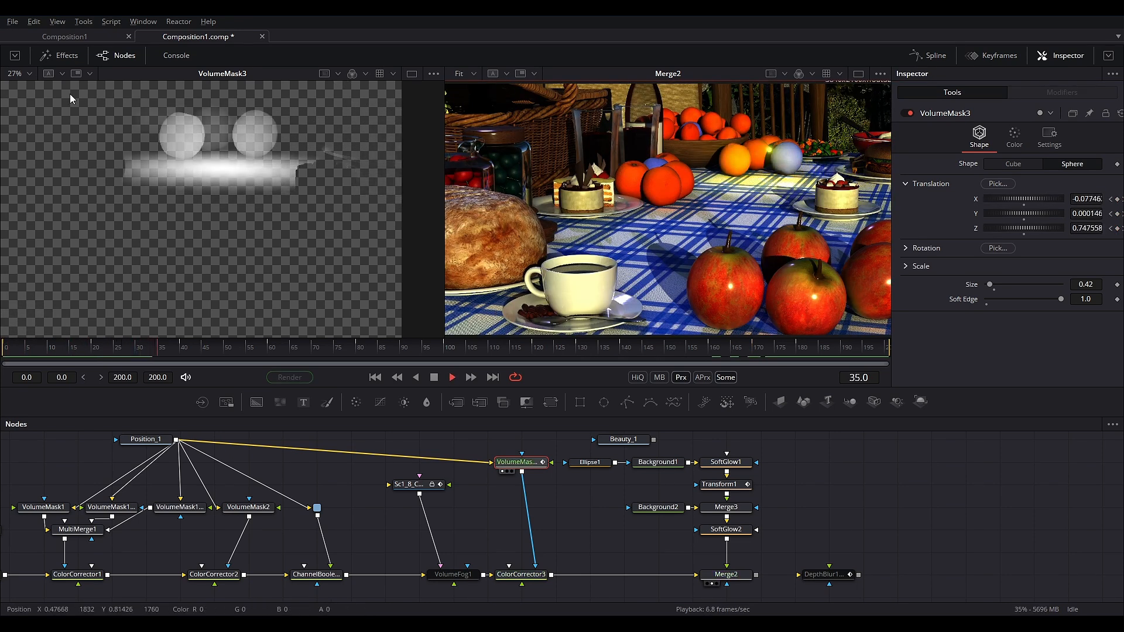
{"action": "left_click", "coordinate": [23, 75]}
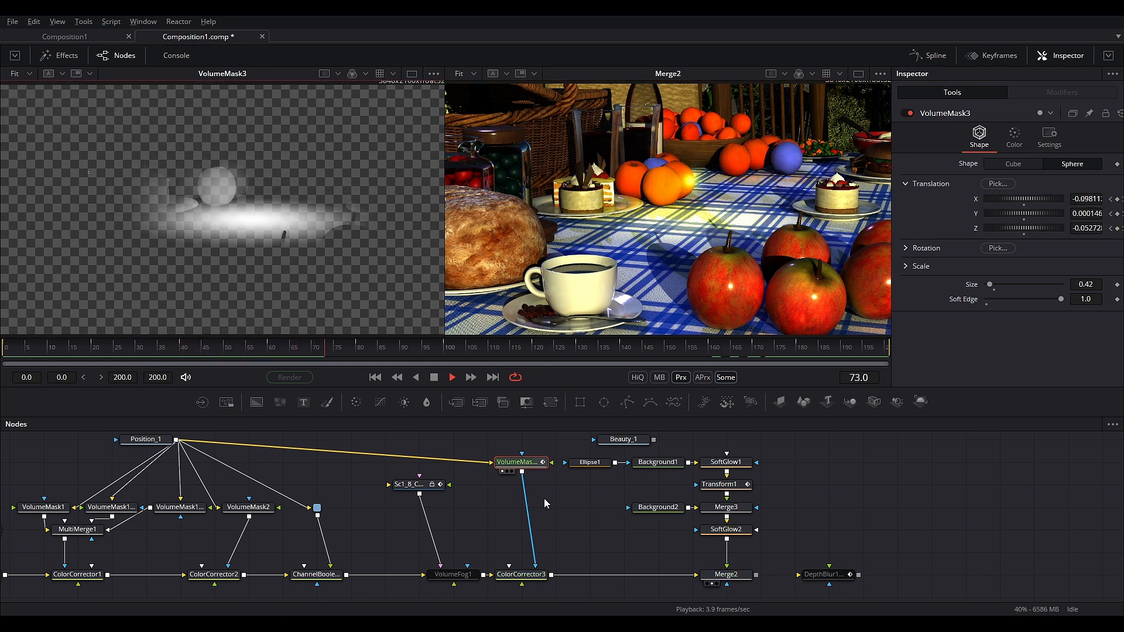
With frame 140 showing the coffee cup, insert a Bitmap node between VolumeMask3 and ColorCorrector3.
{"action": "mouse_move", "coordinate": [622, 349]}
{"action": "left_mouse_down"}
{"action": "mouse_move", "coordinate": [582, 348]}
{"action": "mouse_move", "coordinate": [620, 350]}
{"action": "left_mouse_up"}
{"action": "left_click_drag", "start_coordinate": [141, 279], "coordinate": [235, 251]}
{"action": "scroll", "coordinate": [248, 241], "scroll_direction": "up", "scroll_amount": 4}
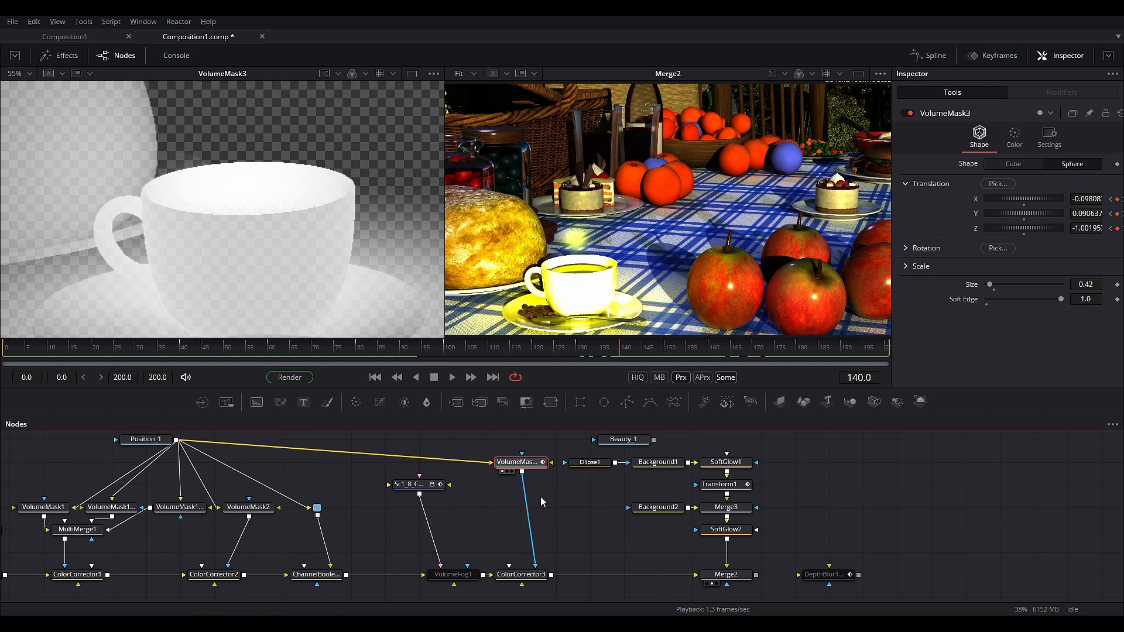
{"action": "key", "text": "shift+space"}
{"action": "type", "text": "b"}
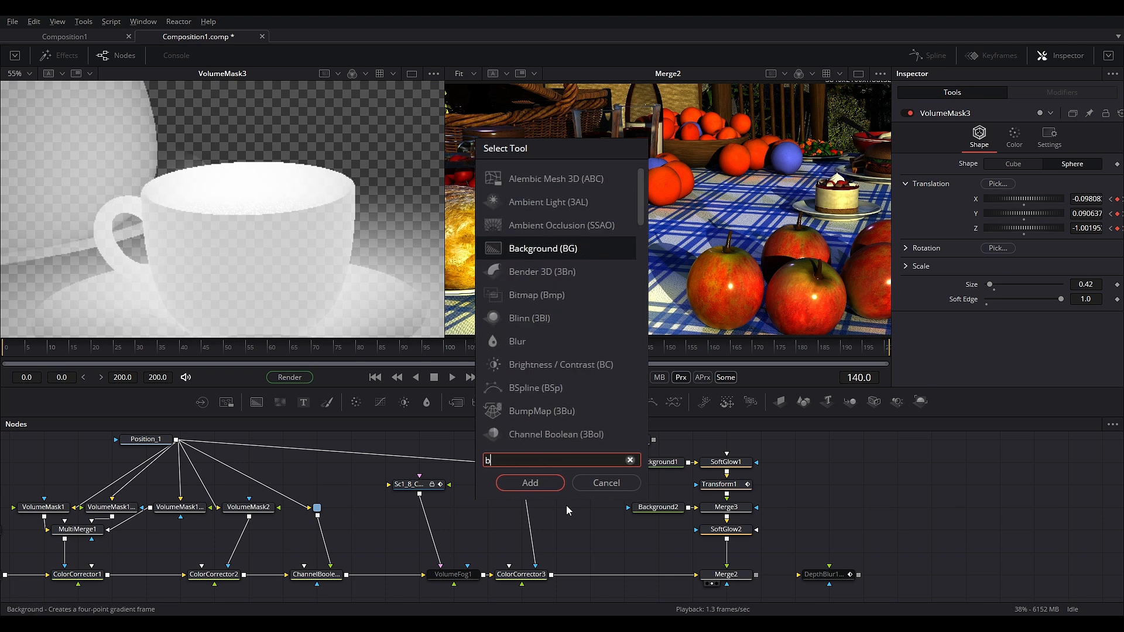
{"action": "type", "text": "it"}
{"action": "left_click", "coordinate": [540, 484]}
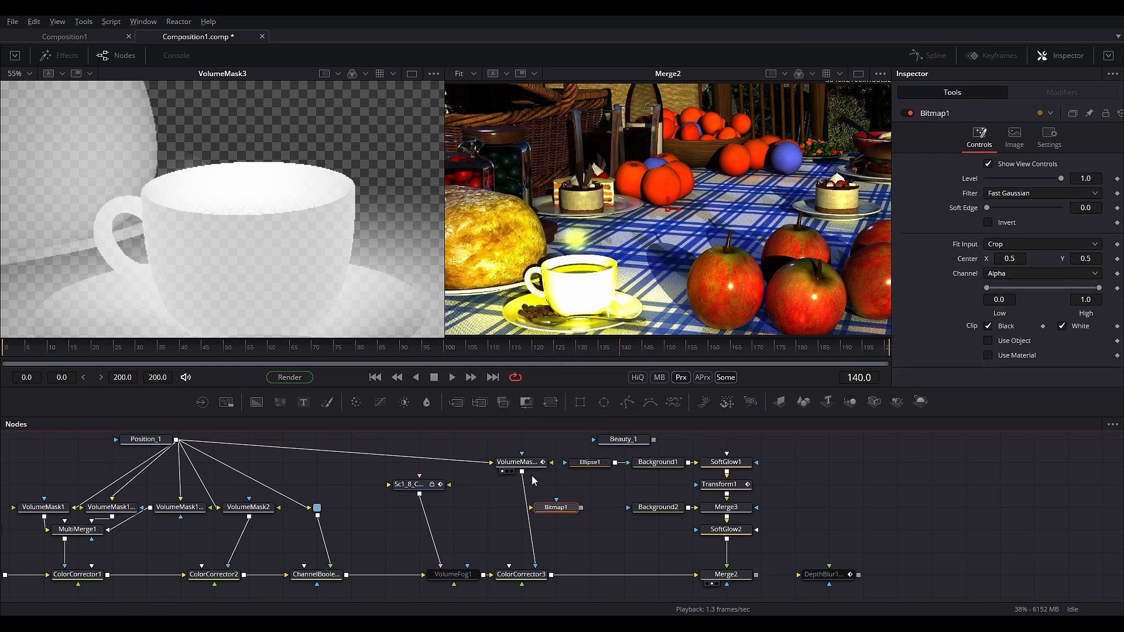
{"action": "left_click_drag", "start_coordinate": [562, 513], "coordinate": [527, 514]}
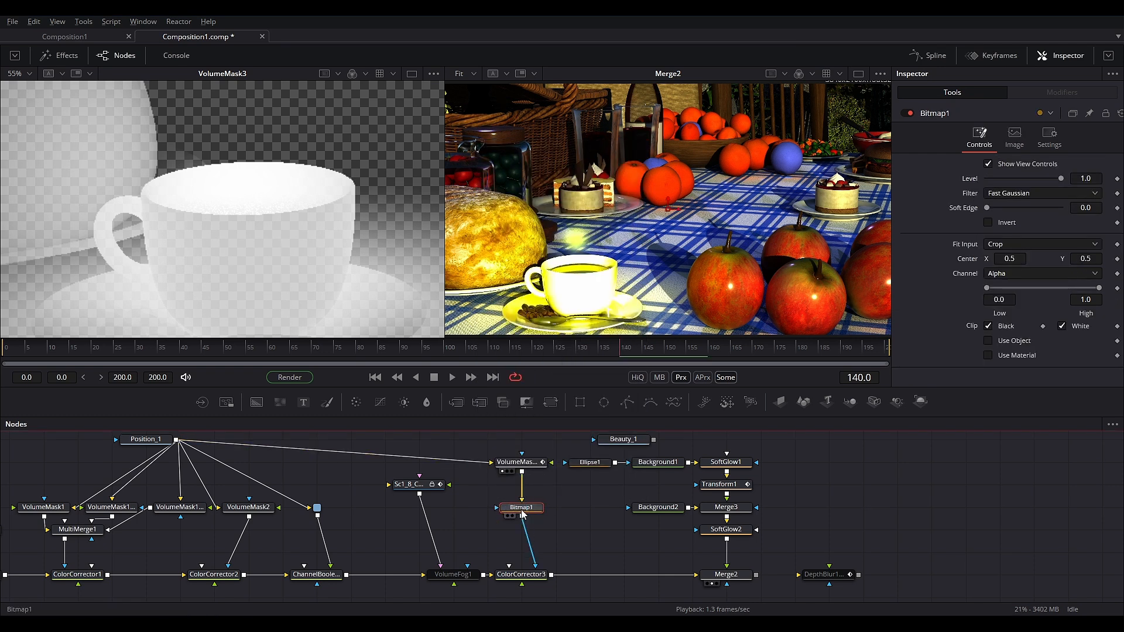
Display Bitmap1 and narrow its alpha range to Low 0.883 and High 0.922, limiting the light to the coffee surface.
{"action": "left_click_drag", "start_coordinate": [987, 288], "coordinate": [1081, 293]}
{"action": "key", "text": "1"}
{"action": "scroll", "coordinate": [363, 214], "scroll_direction": "down", "scroll_amount": 1}
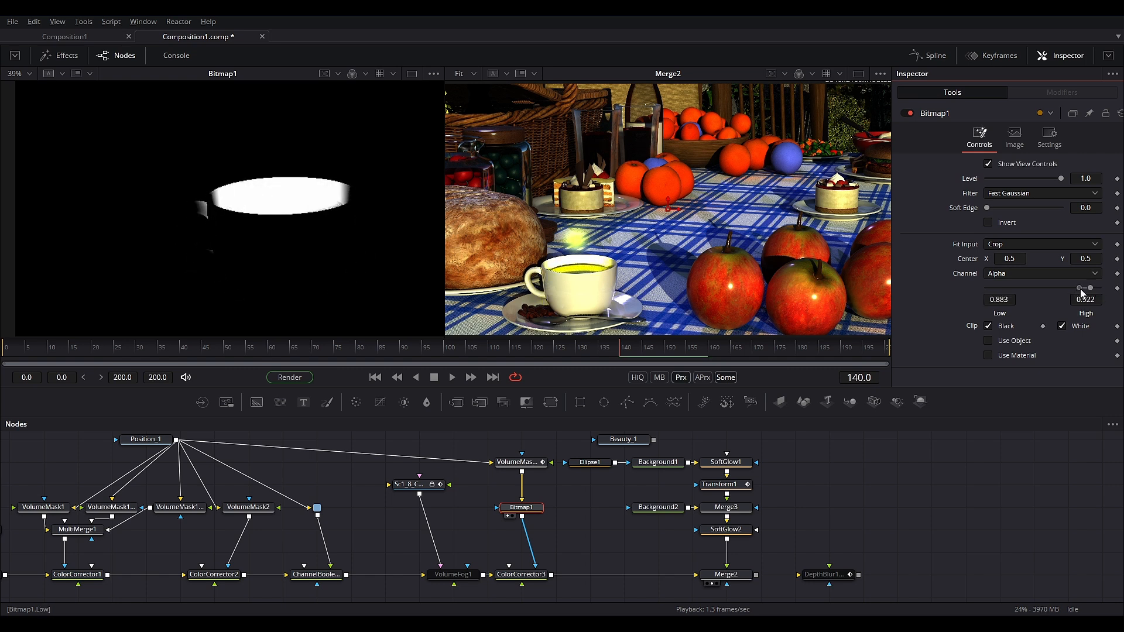
At frame 140, adjust VolumeMask3's translation to X -0.07808, Y 0.130637, Z -1.03195 so the mask fills the coffee surface.
{"action": "left_click", "coordinate": [515, 462]}
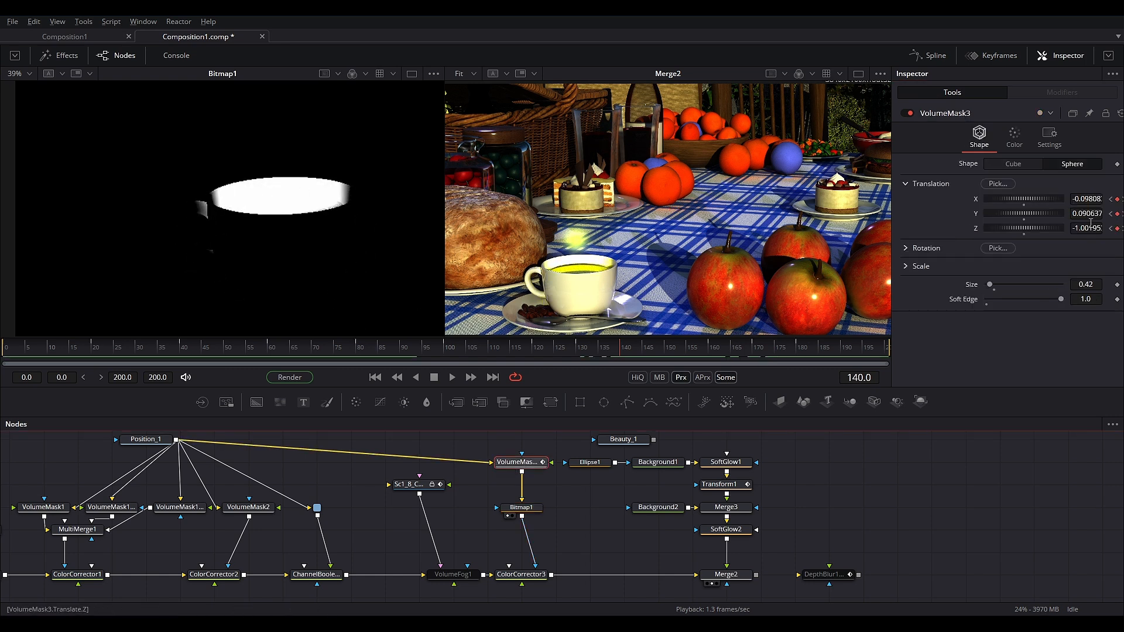
{"action": "scroll", "coordinate": [1087, 228], "scroll_direction": "down", "scroll_amount": 3}
{"action": "scroll", "coordinate": [1089, 203], "scroll_direction": "up", "scroll_amount": 2}
{"action": "scroll", "coordinate": [1089, 202], "scroll_direction": "down", "scroll_amount": 1}
{"action": "scroll", "coordinate": [1086, 213], "scroll_direction": "up", "scroll_amount": 4}
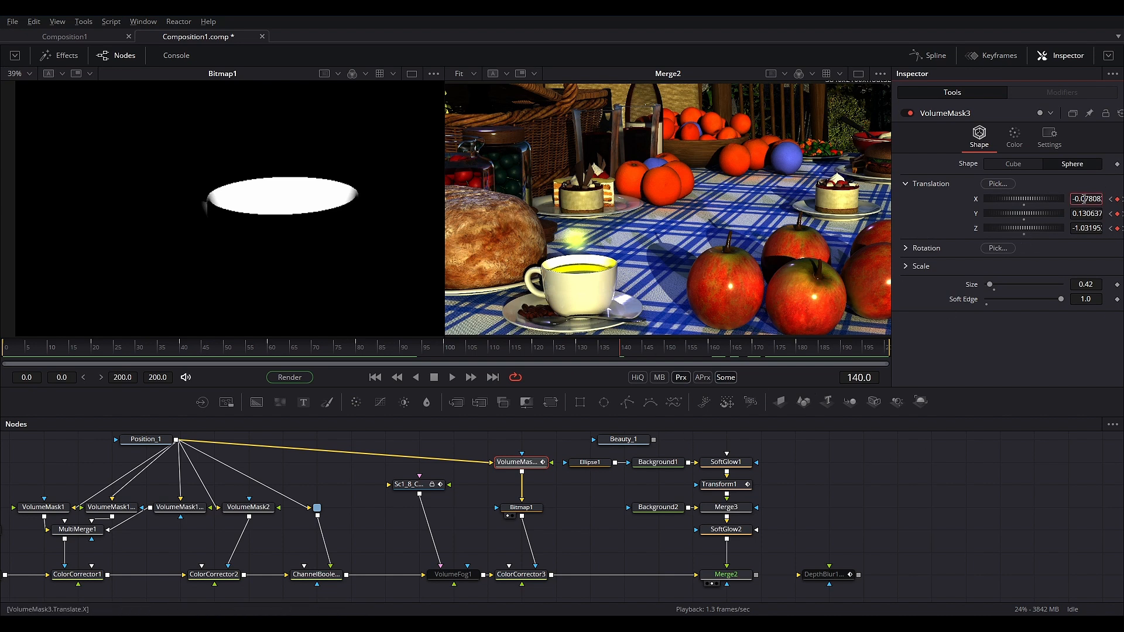
Copy VolumeMask3's frame 140 translation to frame 160: X -0.07808, Y 0.130637, Z -1.03195.
{"action": "left_click", "coordinate": [709, 347]}
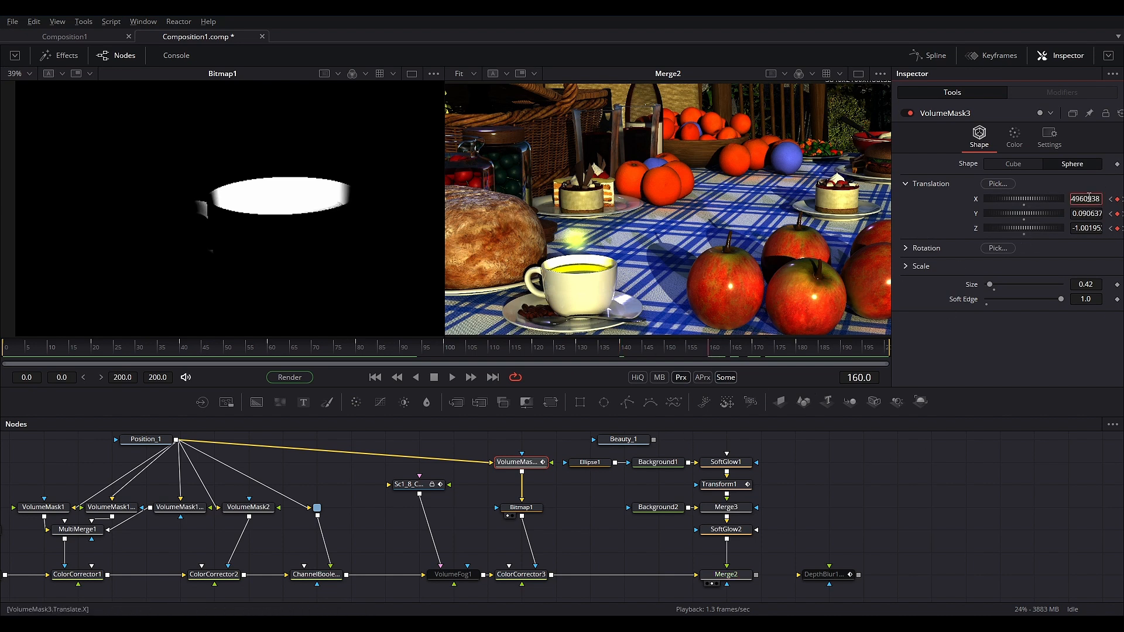
{"action": "left_click", "coordinate": [619, 350]}
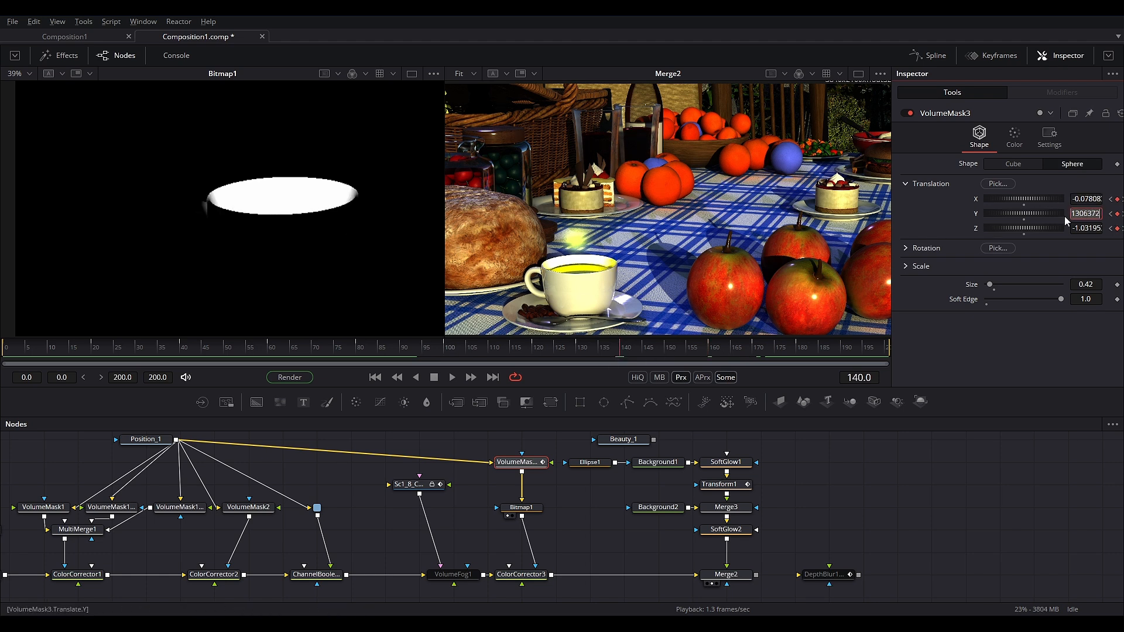
{"action": "left_click", "coordinate": [713, 347]}
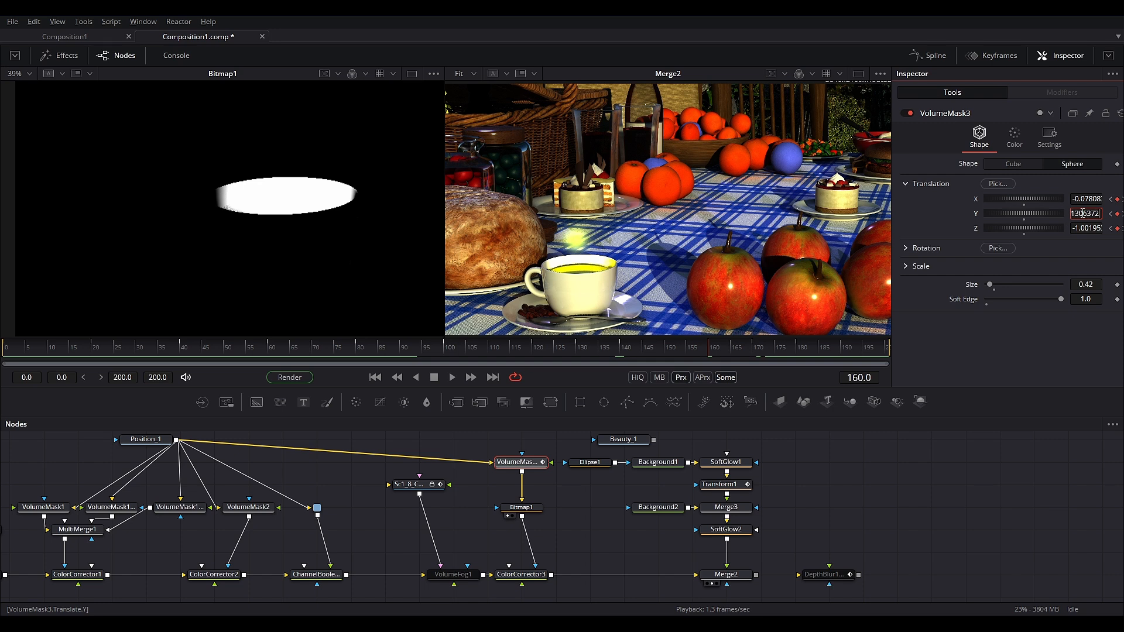
{"action": "left_click", "coordinate": [619, 350]}
{"action": "left_click", "coordinate": [1074, 229]}
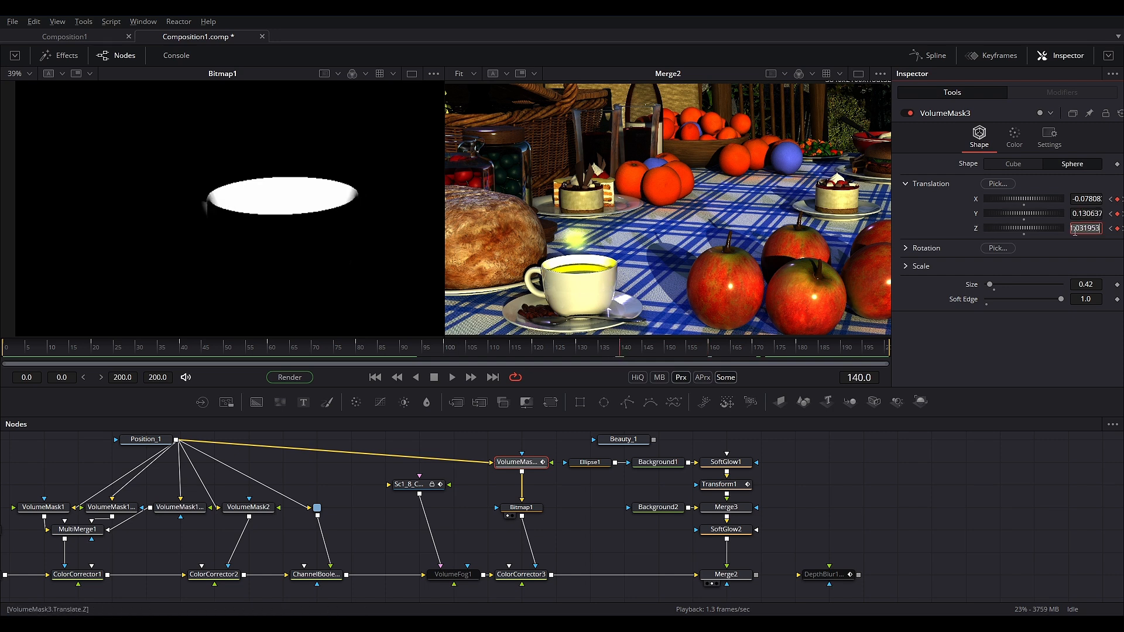
{"action": "left_click", "coordinate": [714, 348]}
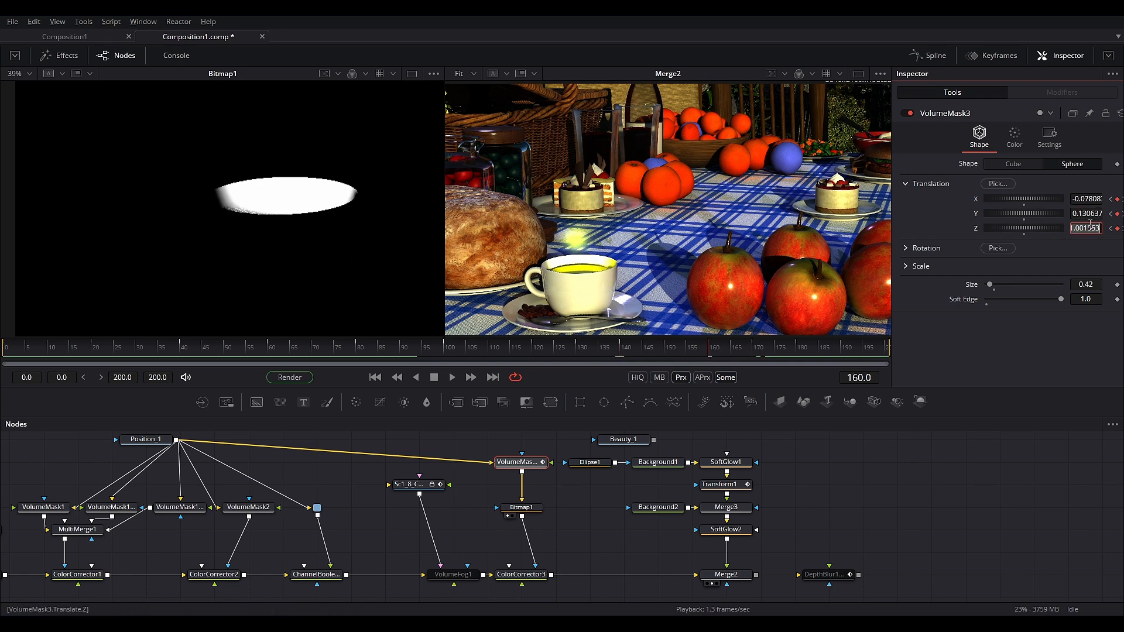
{"action": "key", "text": "Tab"}
Animate Bitmap1's range: hold 0.883 to 0.922 at frames 140 and 160, with 0.117 to 1.0 at frame 129 and a widened range at frame 170.
{"action": "left_click", "coordinate": [521, 506]}
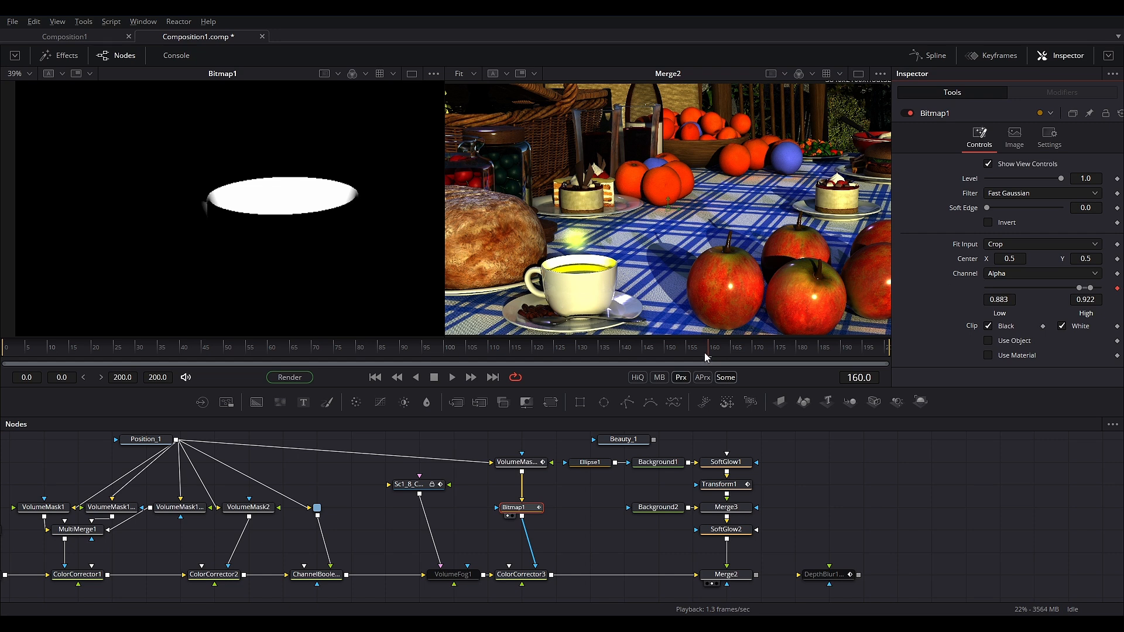
{"action": "left_click", "coordinate": [619, 349]}
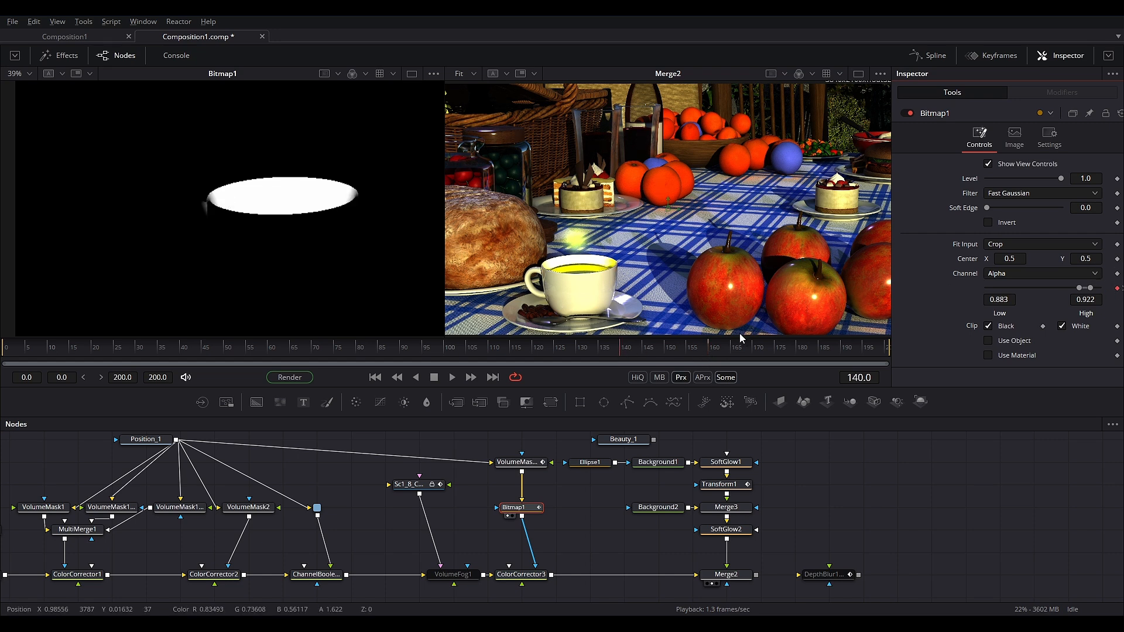
{"action": "left_click", "coordinate": [572, 349]}
{"action": "left_click_drag", "start_coordinate": [572, 349], "coordinate": [573, 350]}
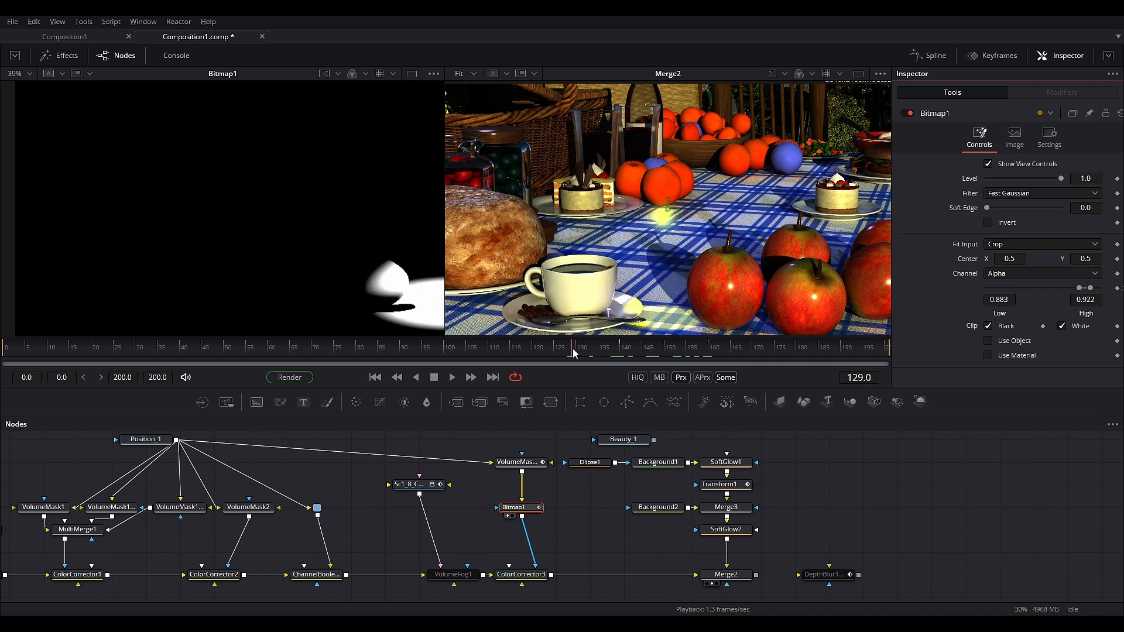
{"action": "left_click_drag", "start_coordinate": [1079, 291], "coordinate": [993, 296]}
{"action": "left_click_drag", "start_coordinate": [1092, 290], "coordinate": [1101, 294]}
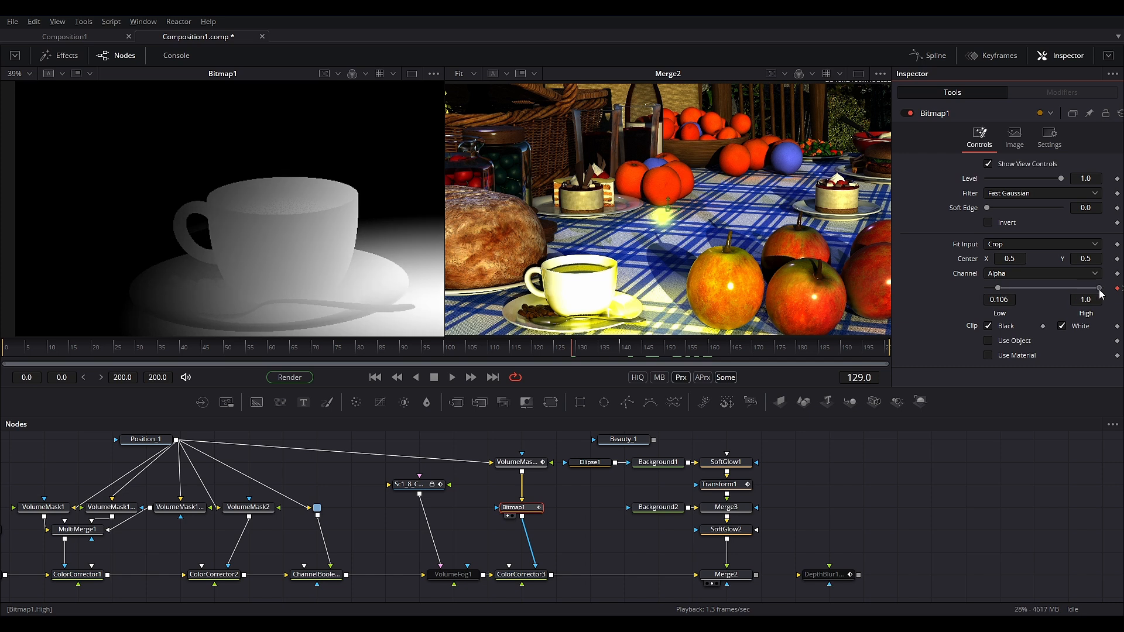
{"action": "left_click_drag", "start_coordinate": [994, 288], "coordinate": [999, 293]}
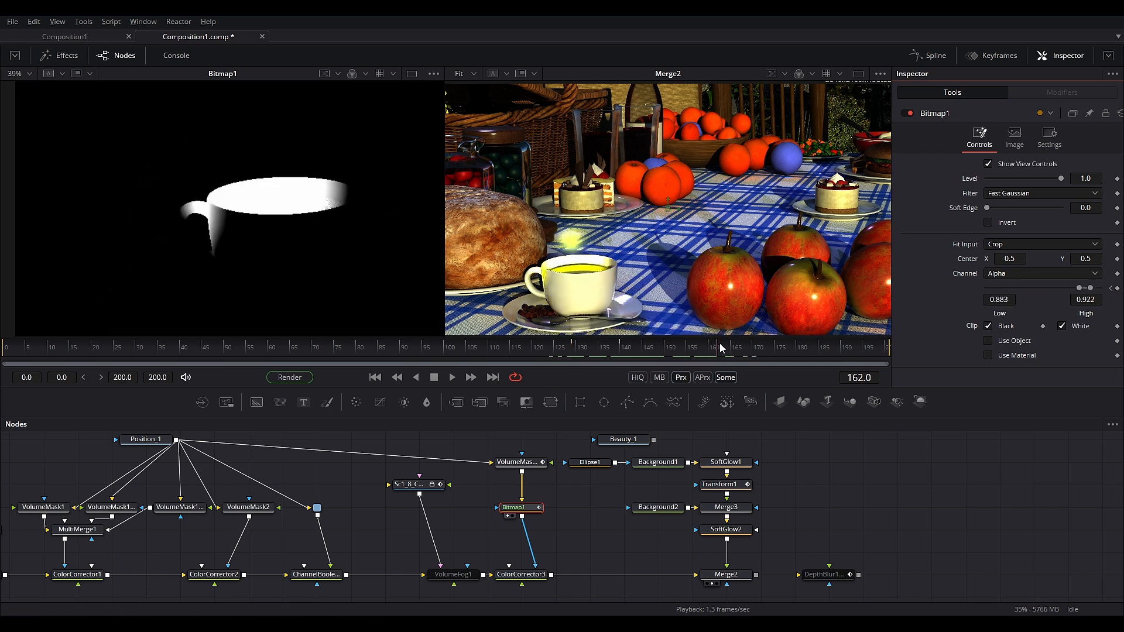
{"action": "left_click_drag", "start_coordinate": [719, 343], "coordinate": [754, 349]}
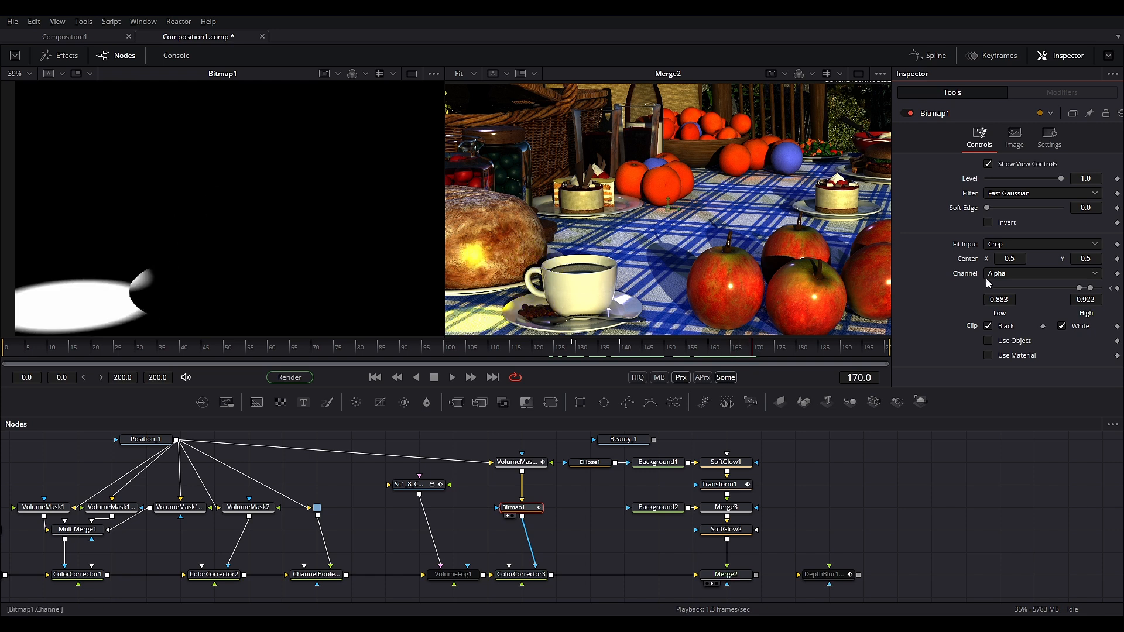
{"action": "left_click_drag", "start_coordinate": [1091, 289], "coordinate": [992, 289]}
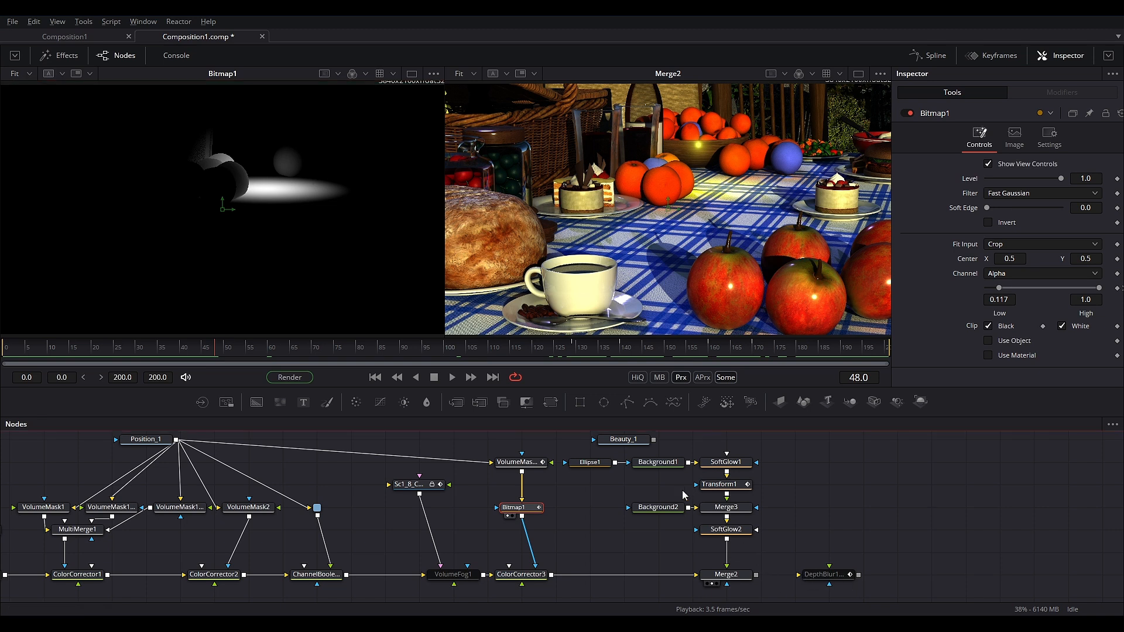
Move the glow nodes together with Merge2 further along the node tree to make room after ColorCorrector3.
{"action": "left_click_drag", "start_coordinate": [781, 579], "coordinate": [619, 461]}
{"action": "left_click_drag", "start_coordinate": [761, 585], "coordinate": [565, 456]}
{"action": "left_click_drag", "start_coordinate": [715, 573], "coordinate": [841, 576]}
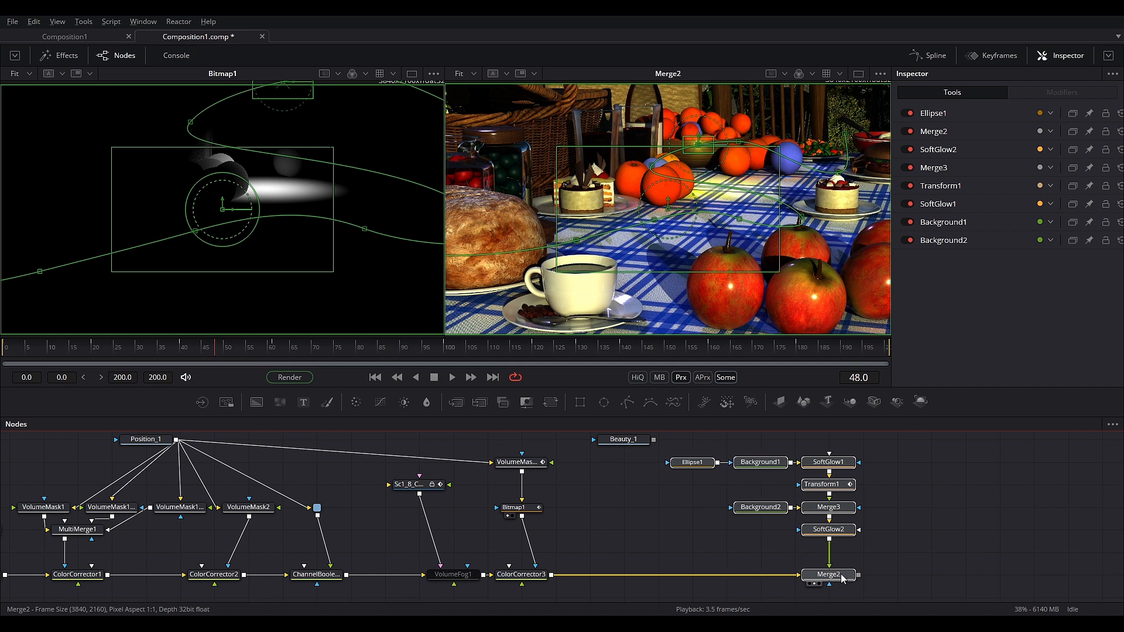
{"action": "left_click", "coordinate": [828, 574]}
Show SoftGlow2 in its own viewer and insert DepthBlur1 between ColorCorrector3 and Merge2 with a blur size of 7.0.
{"action": "left_click_drag", "start_coordinate": [828, 529], "coordinate": [256, 145]}
{"action": "left_click_drag", "start_coordinate": [837, 570], "coordinate": [652, 575]}
{"action": "left_click_drag", "start_coordinate": [784, 576], "coordinate": [818, 576]}
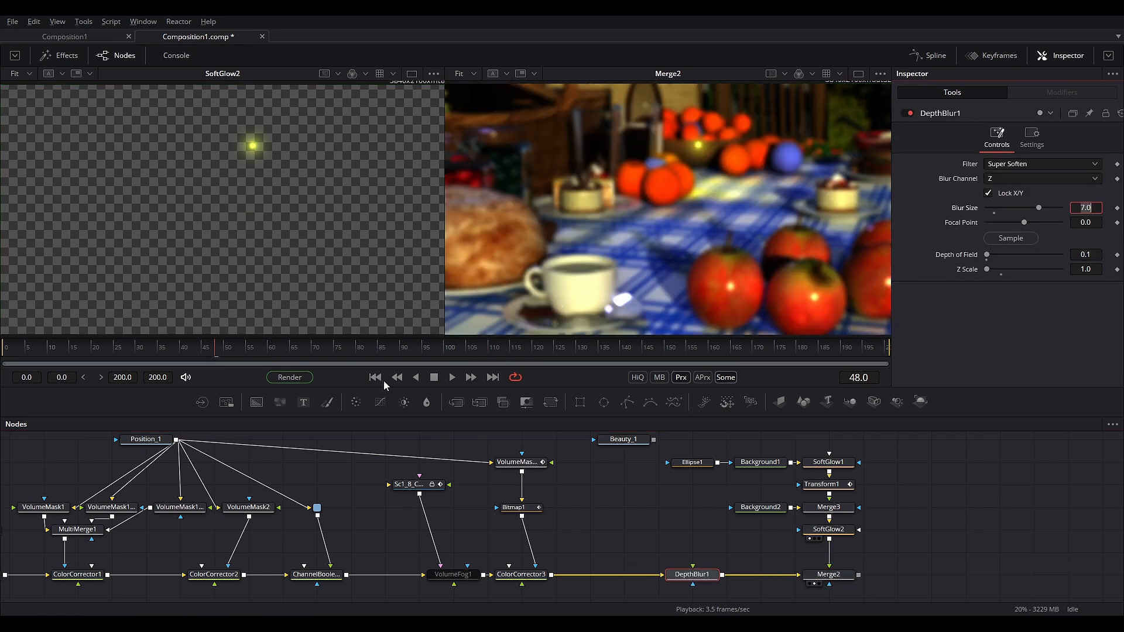
At frame 0, keyframe DepthBlur1's focal point by sampling the lit tablecloth beneath the glow, giving 4.085125.
{"action": "left_click", "coordinate": [381, 379]}
{"action": "left_click_drag", "start_coordinate": [1007, 240], "coordinate": [977, 233]}
{"action": "left_click_drag", "start_coordinate": [856, 151], "coordinate": [763, 209]}
{"action": "scroll", "coordinate": [847, 158], "scroll_direction": "up", "scroll_amount": 2}
{"action": "scroll", "coordinate": [713, 199], "scroll_direction": "up", "scroll_amount": 1}
{"action": "scroll", "coordinate": [802, 233], "scroll_direction": "down", "scroll_amount": 1}
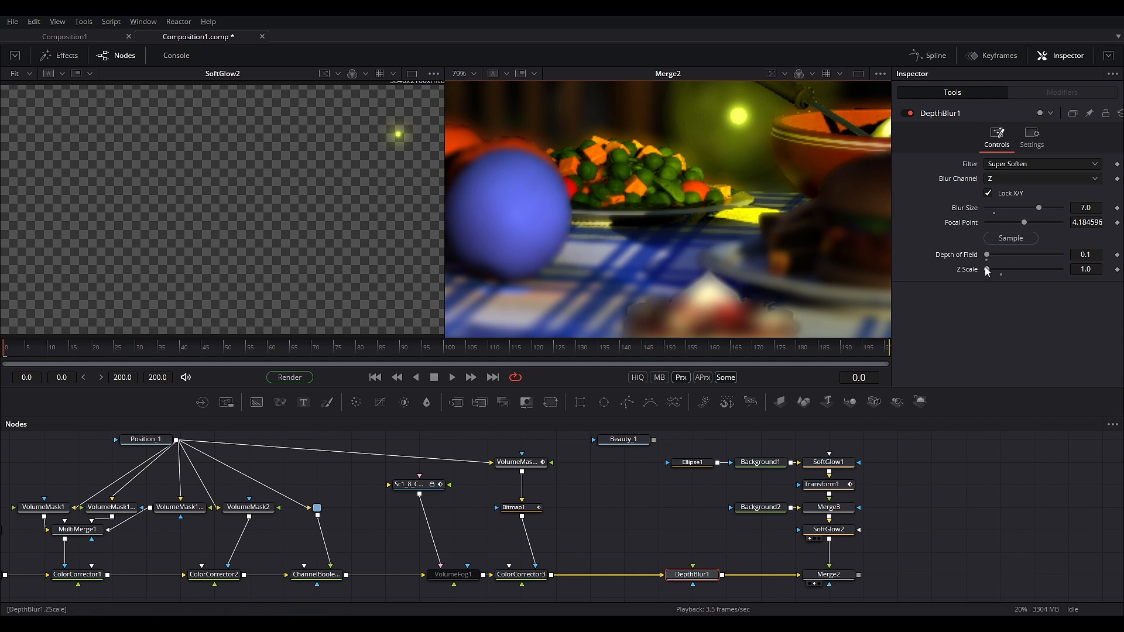
{"action": "left_click_drag", "start_coordinate": [1013, 243], "coordinate": [993, 273]}
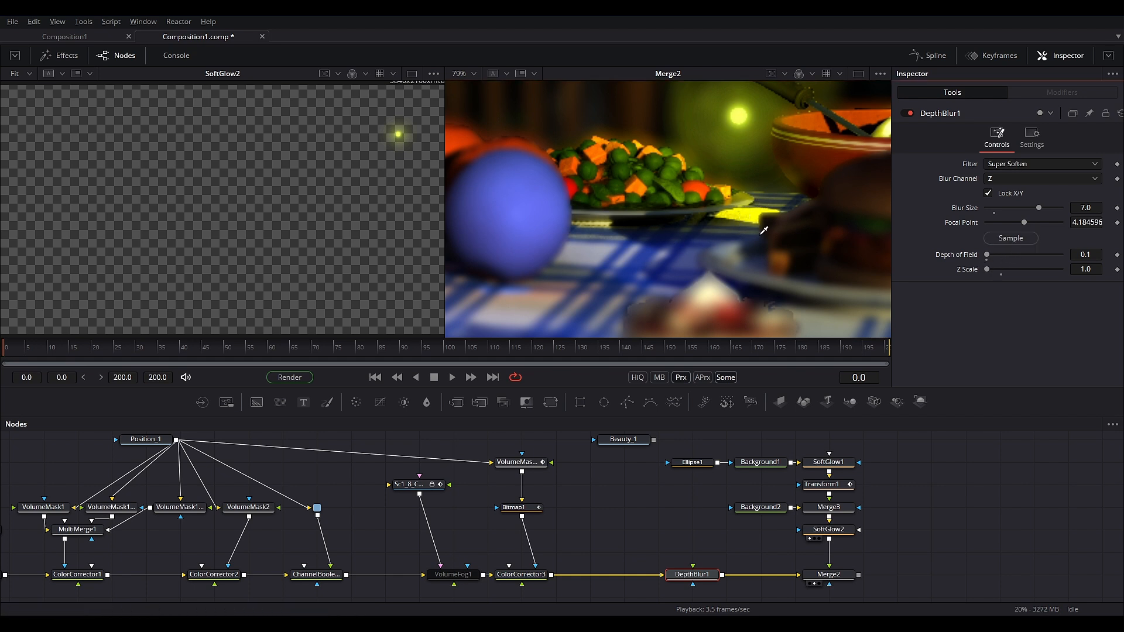
{"action": "left_click_drag", "start_coordinate": [743, 113], "coordinate": [743, 217]}
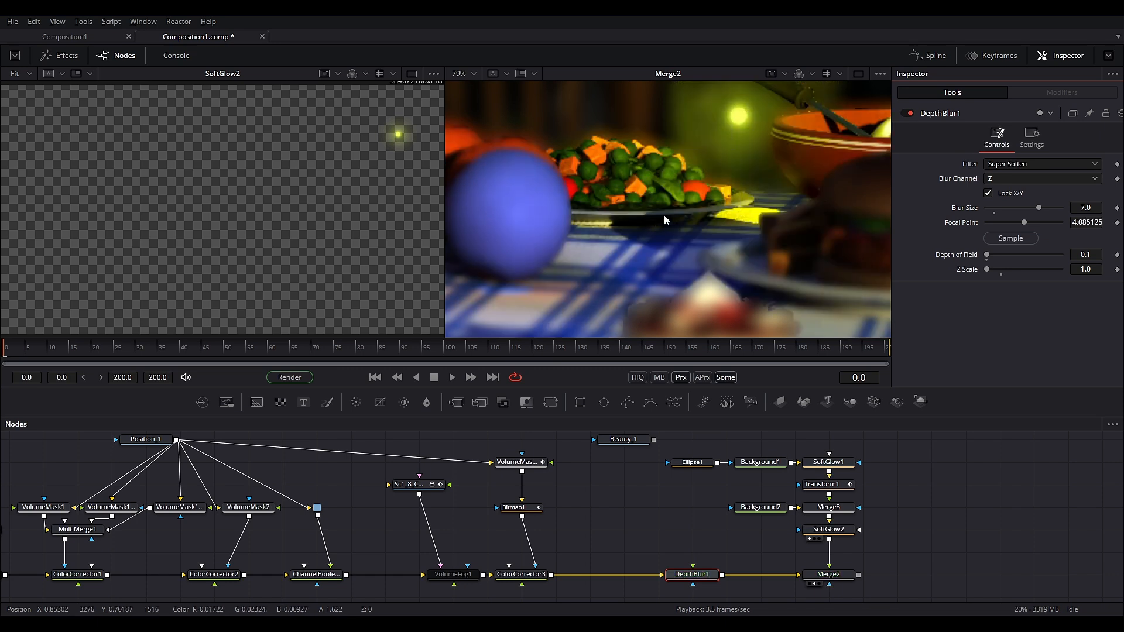
{"action": "scroll", "coordinate": [667, 214], "scroll_direction": "down", "scroll_amount": 5}
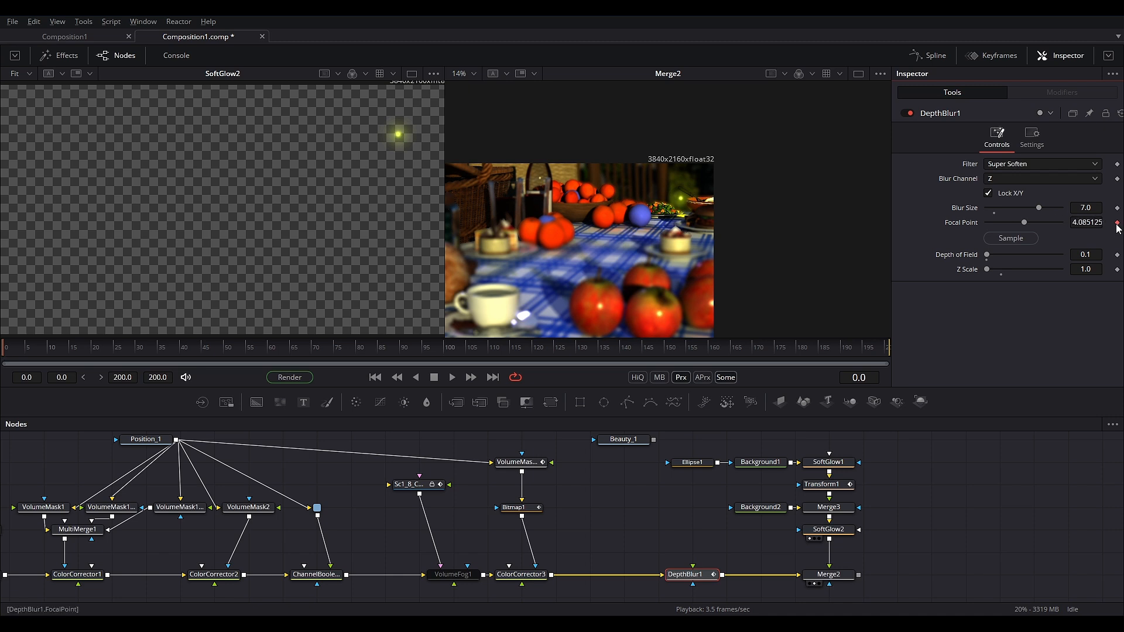
At frame 20, set DepthBlur1's focal point to 2.812591 by sampling at the cheesecake beneath the glow.
{"action": "left_click_drag", "start_coordinate": [53, 350], "coordinate": [130, 350]}
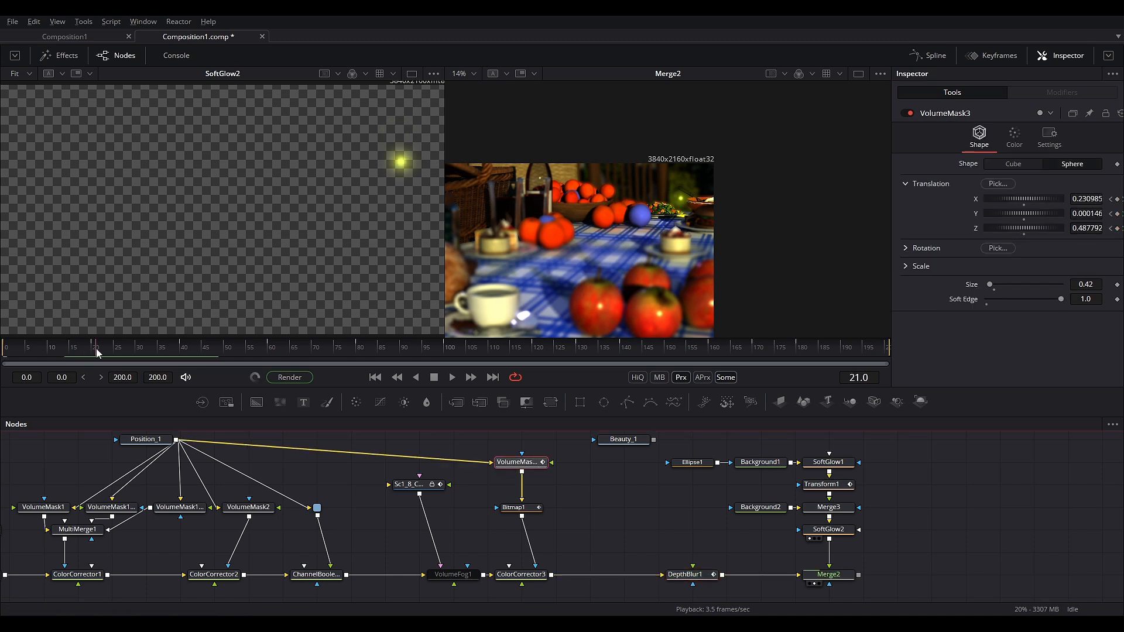
{"action": "left_click", "coordinate": [685, 574]}
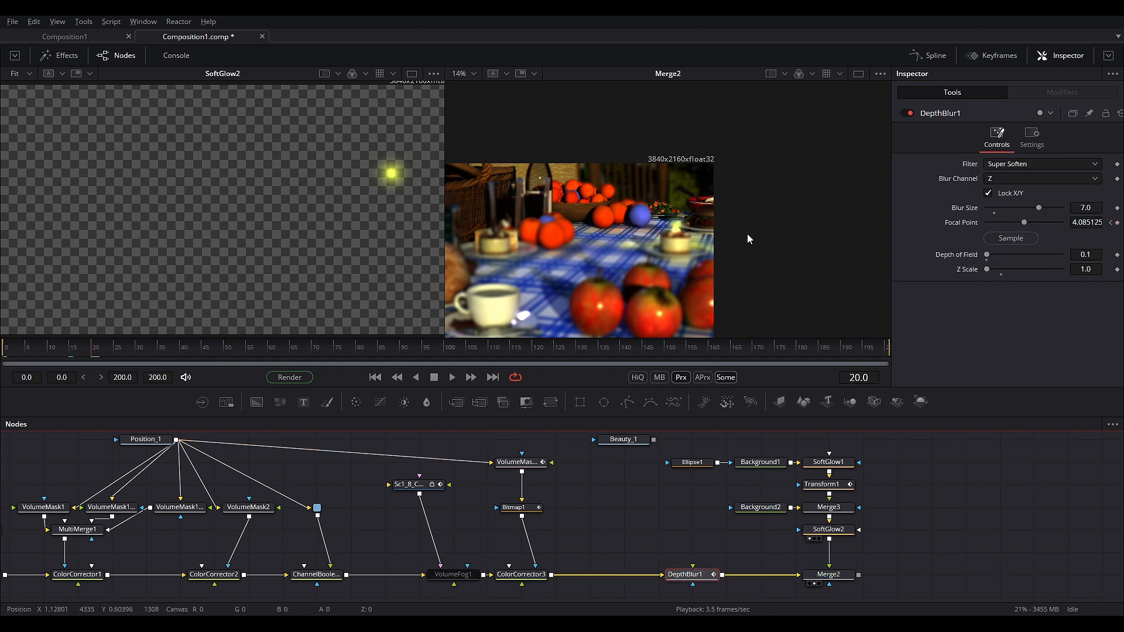
{"action": "scroll", "coordinate": [674, 235], "scroll_direction": "up", "scroll_amount": 3}
{"action": "left_click_drag", "start_coordinate": [962, 237], "coordinate": [724, 268]}
{"action": "scroll", "coordinate": [724, 269], "scroll_direction": "up", "scroll_amount": 2}
{"action": "left_click_drag", "start_coordinate": [1005, 238], "coordinate": [714, 247]}
{"action": "scroll", "coordinate": [749, 242], "scroll_direction": "down", "scroll_amount": 3}
{"action": "scroll", "coordinate": [749, 241], "scroll_direction": "up", "scroll_amount": 2}
{"action": "scroll", "coordinate": [690, 234], "scroll_direction": "down", "scroll_amount": 1}
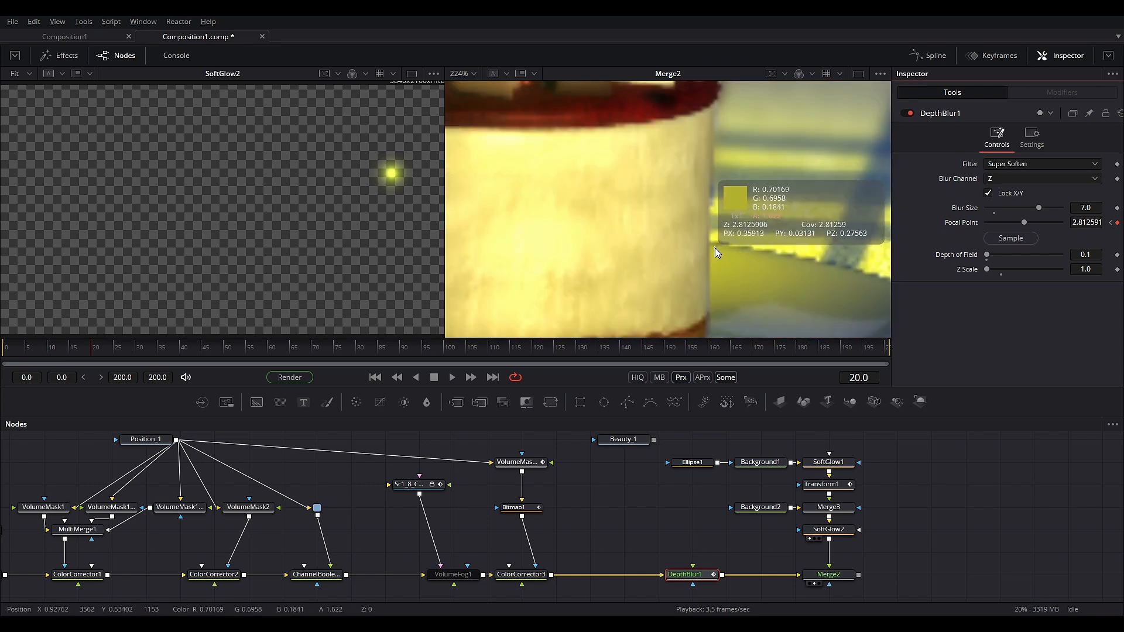
{"action": "scroll", "coordinate": [712, 246], "scroll_direction": "down", "scroll_amount": 4}
{"action": "scroll", "coordinate": [749, 241], "scroll_direction": "up", "scroll_amount": 2}
{"action": "scroll", "coordinate": [700, 254], "scroll_direction": "down", "scroll_amount": 4}
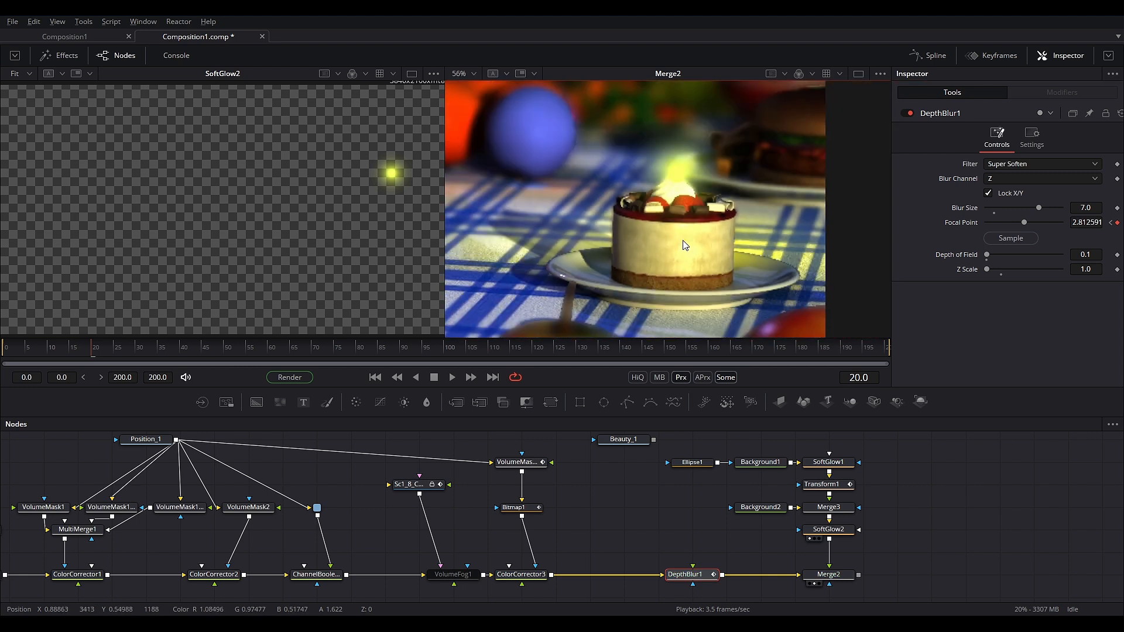
Switch DepthBlur1's filter to Box and, at frame 40, sample the focal point near the lit orange, giving 3.512617.
{"action": "left_click", "coordinate": [174, 355]}
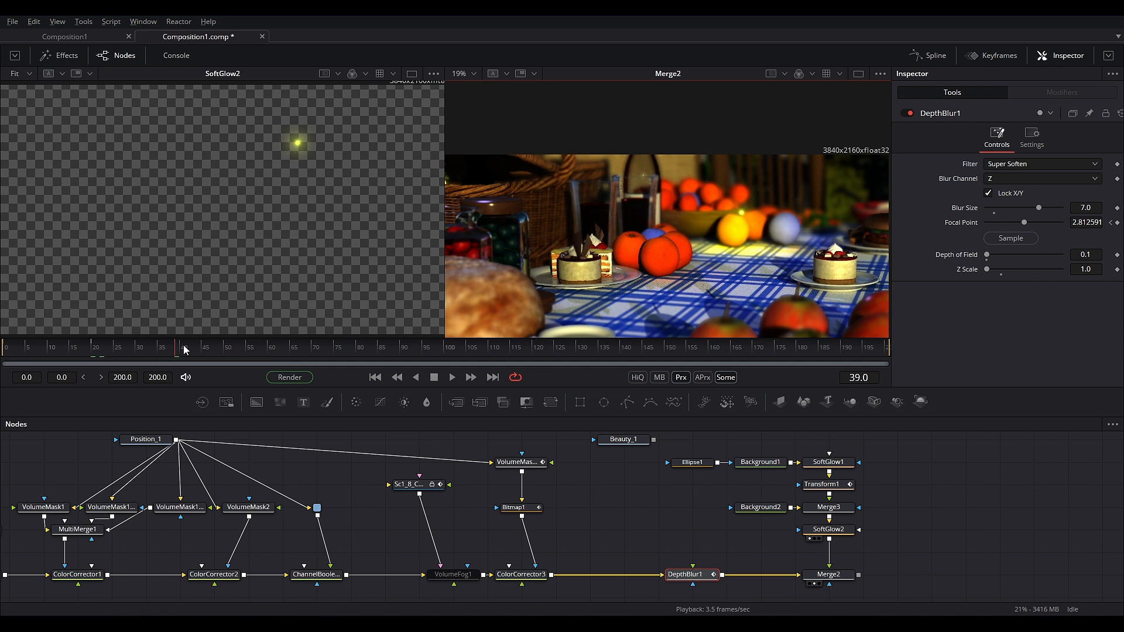
{"action": "left_click", "coordinate": [184, 350]}
{"action": "left_click", "coordinate": [998, 165]}
{"action": "left_click", "coordinate": [995, 136]}
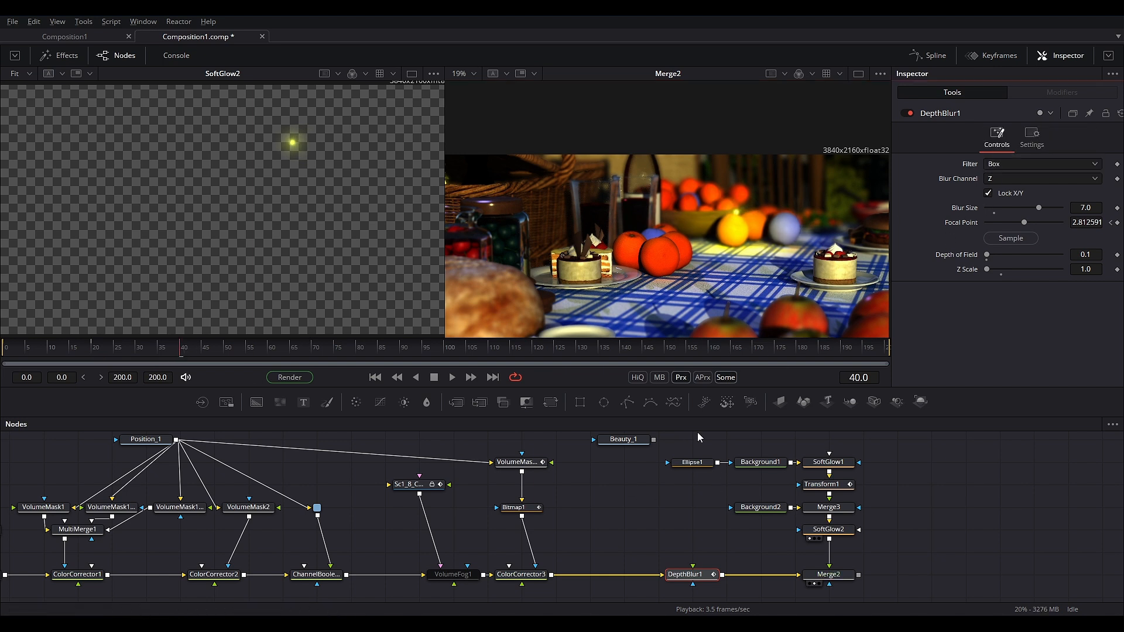
{"action": "left_click_drag", "start_coordinate": [999, 244], "coordinate": [738, 243]}
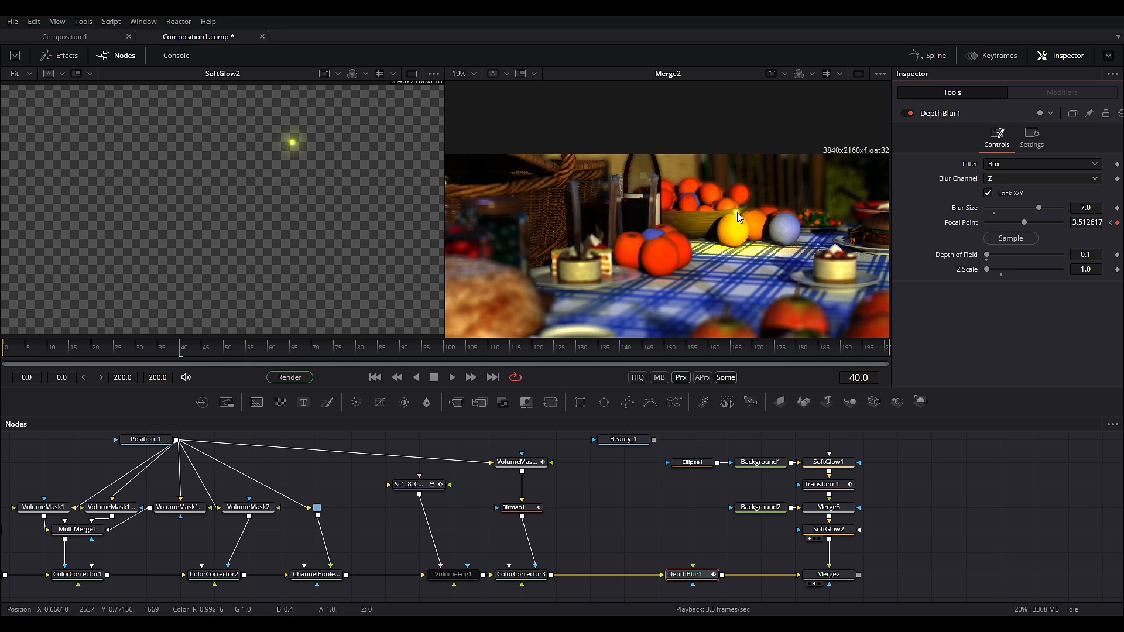
At frame 60, set DepthBlur1's focal point to 2.855902 by sampling near the front oranges.
{"action": "key", "text": "space"}
{"action": "left_click_drag", "start_coordinate": [1010, 238], "coordinate": [654, 283]}
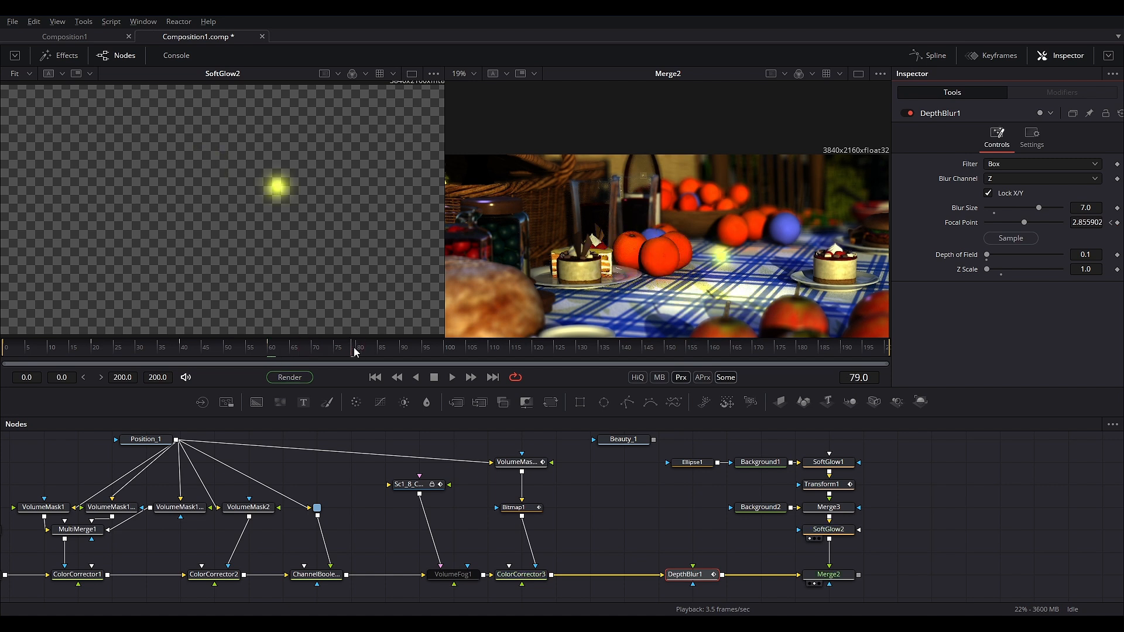
At frame 100, set DepthBlur1's focal point to 1.83776 by sampling the lit apple beneath the glow.
{"action": "left_click_drag", "start_coordinate": [804, 268], "coordinate": [723, 308]}
{"action": "left_click_drag", "start_coordinate": [1010, 238], "coordinate": [819, 246]}
{"action": "scroll", "coordinate": [843, 285], "scroll_direction": "up", "scroll_amount": 5}
{"action": "scroll", "coordinate": [816, 252], "scroll_direction": "down", "scroll_amount": 3}
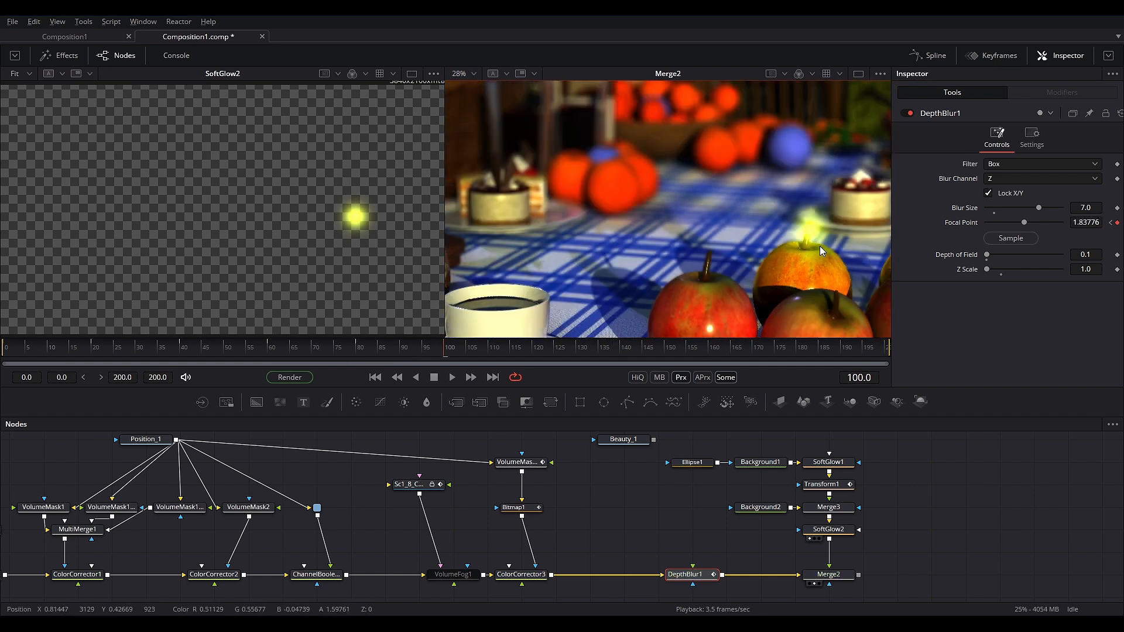
At frame 120, set DepthBlur1's focal point to 1.639561 by sampling just below the glow.
{"action": "left_click_drag", "start_coordinate": [464, 357], "coordinate": [538, 351]}
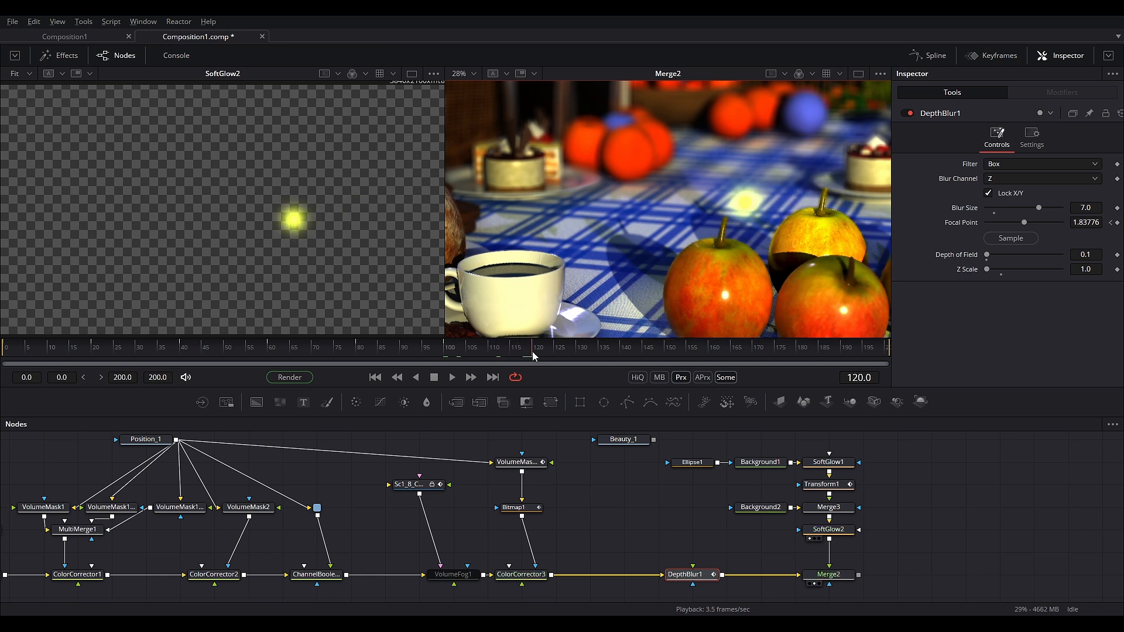
{"action": "left_click_drag", "start_coordinate": [1002, 247], "coordinate": [738, 236]}
{"action": "left_click_drag", "start_coordinate": [738, 236], "coordinate": [752, 214]}
At frame 140, sample DepthBlur1's focal point near the coffee cup, giving 1.713711, and hold that value with a keyframe at frame 160.
{"action": "left_click_drag", "start_coordinate": [542, 352], "coordinate": [622, 351]}
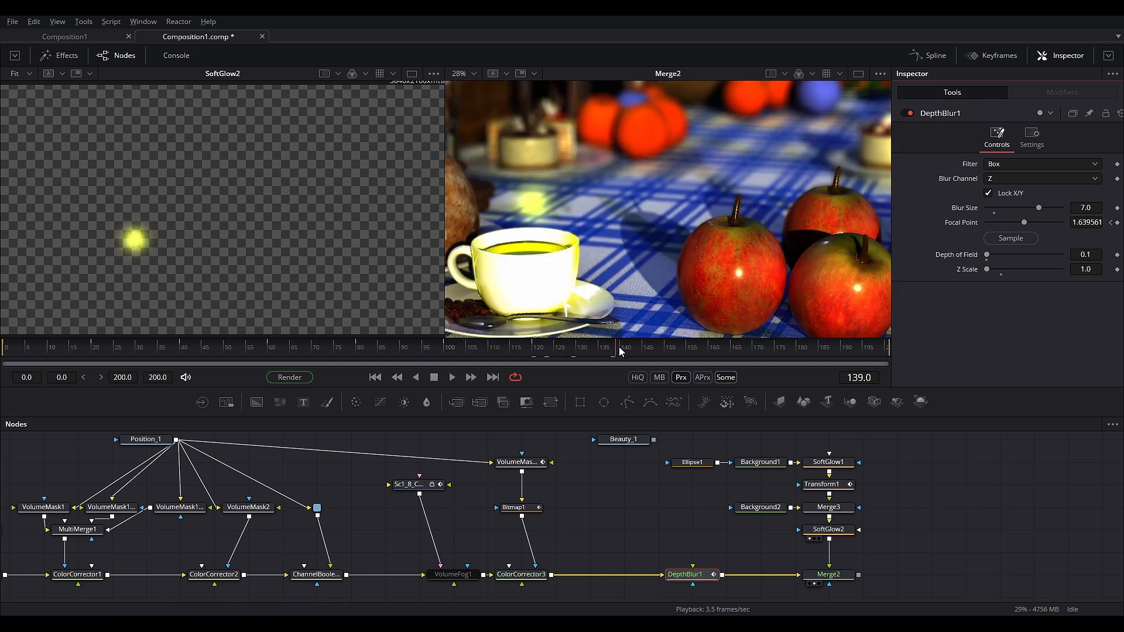
{"action": "left_click_drag", "start_coordinate": [983, 241], "coordinate": [751, 230]}
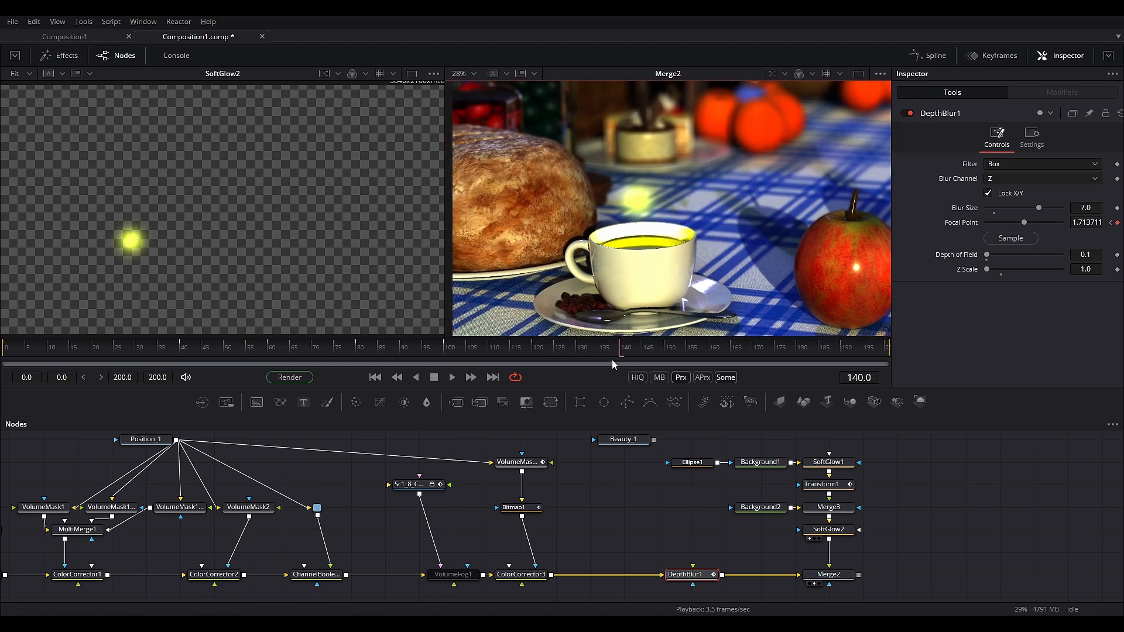
{"action": "left_click", "coordinate": [1117, 222]}
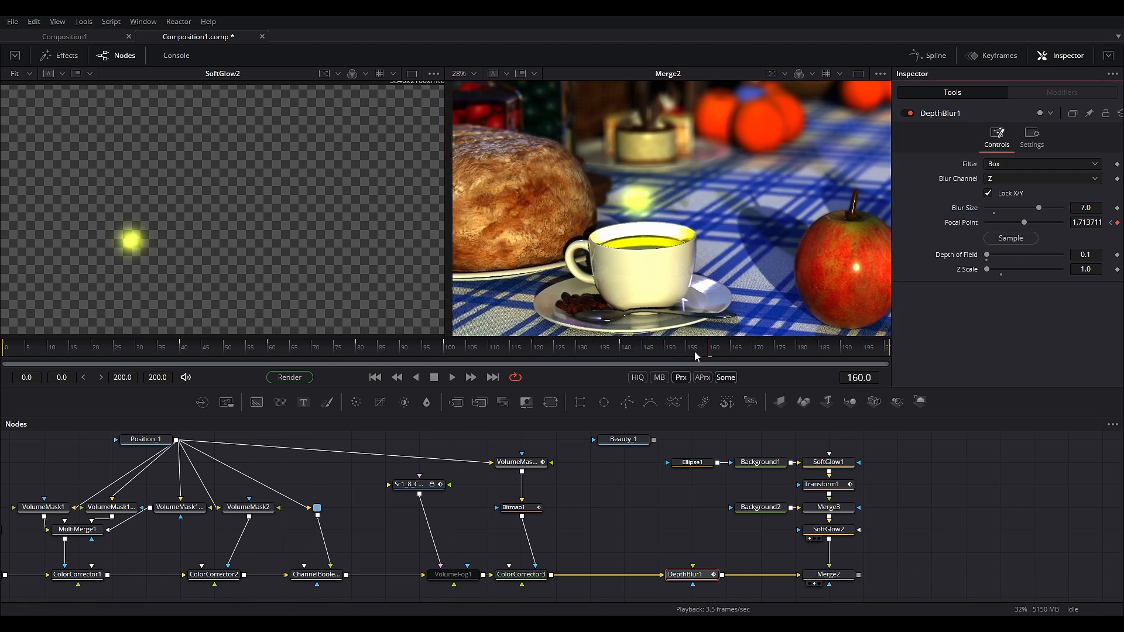
Around frame 170, sample a new focal point for DepthBlur1 and scrub back through the focus animation.
{"action": "left_click_drag", "start_coordinate": [714, 355], "coordinate": [759, 351]}
{"action": "left_click_drag", "start_coordinate": [1011, 238], "coordinate": [503, 310]}
{"action": "left_click_drag", "start_coordinate": [763, 350], "coordinate": [641, 346]}
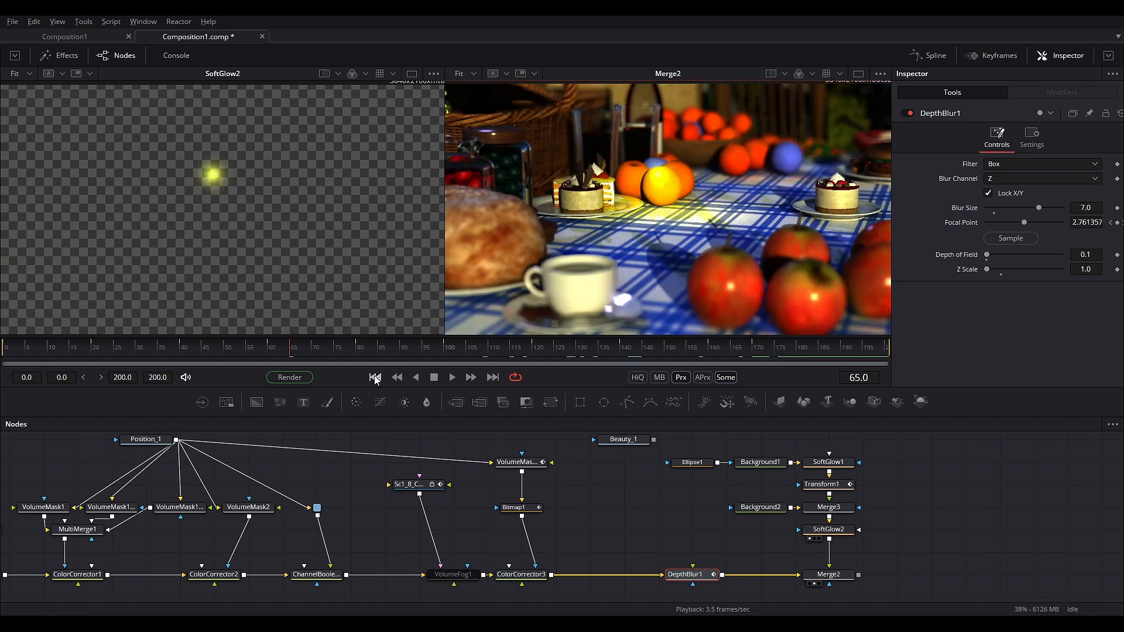
Set DepthBlur1's filter to Super Soften and play the Merge2 composite from frame 0 in an enlarged single viewer.
{"action": "left_click", "coordinate": [375, 378]}
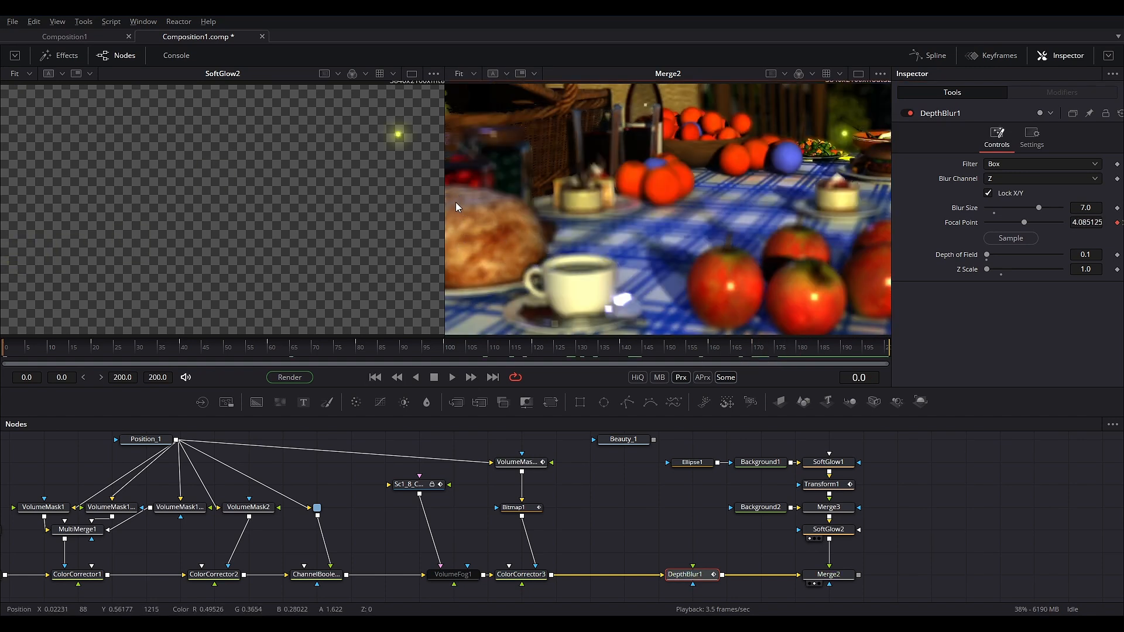
{"action": "left_click", "coordinate": [1061, 160]}
{"action": "left_click", "coordinate": [1038, 189]}
{"action": "left_click", "coordinate": [858, 73]}
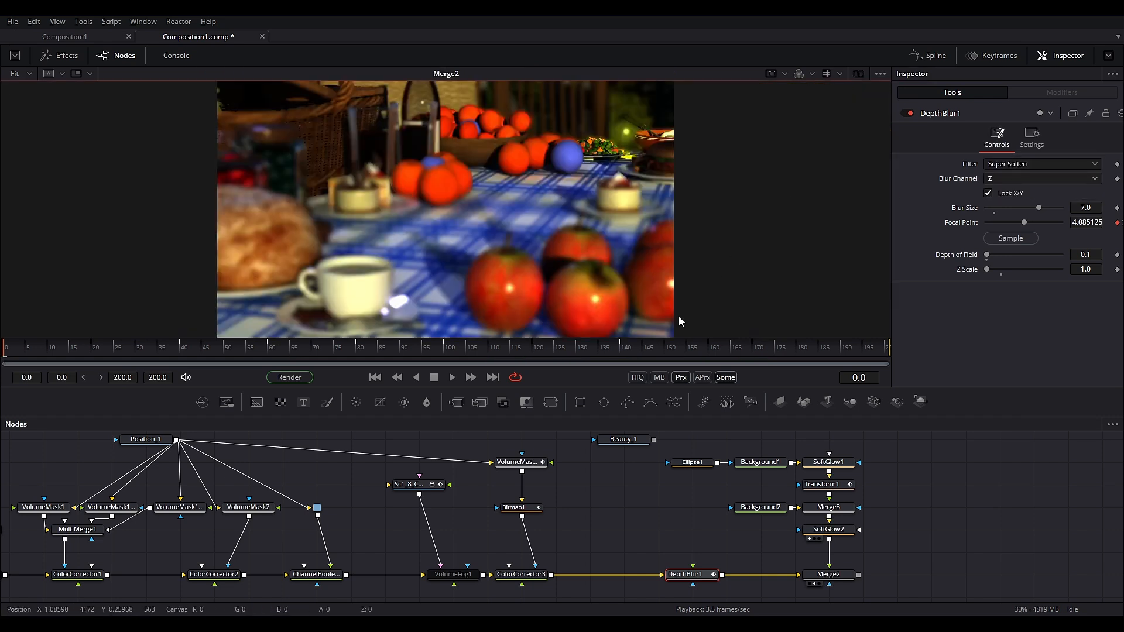
{"action": "left_click_drag", "start_coordinate": [567, 387], "coordinate": [592, 439]}
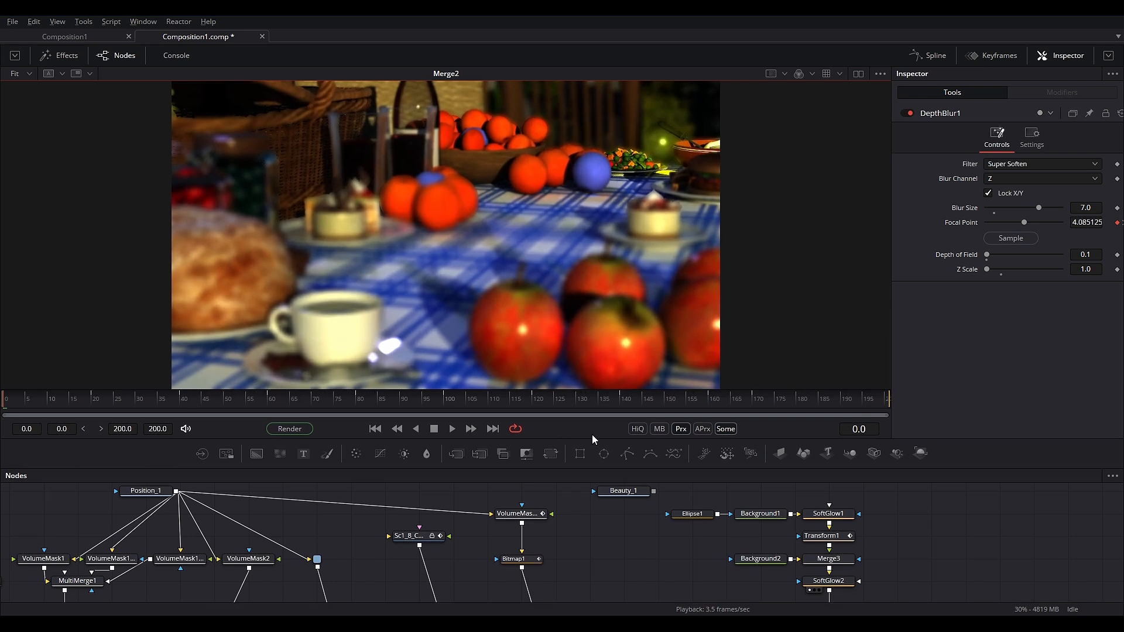
{"action": "left_click", "coordinate": [455, 430]}
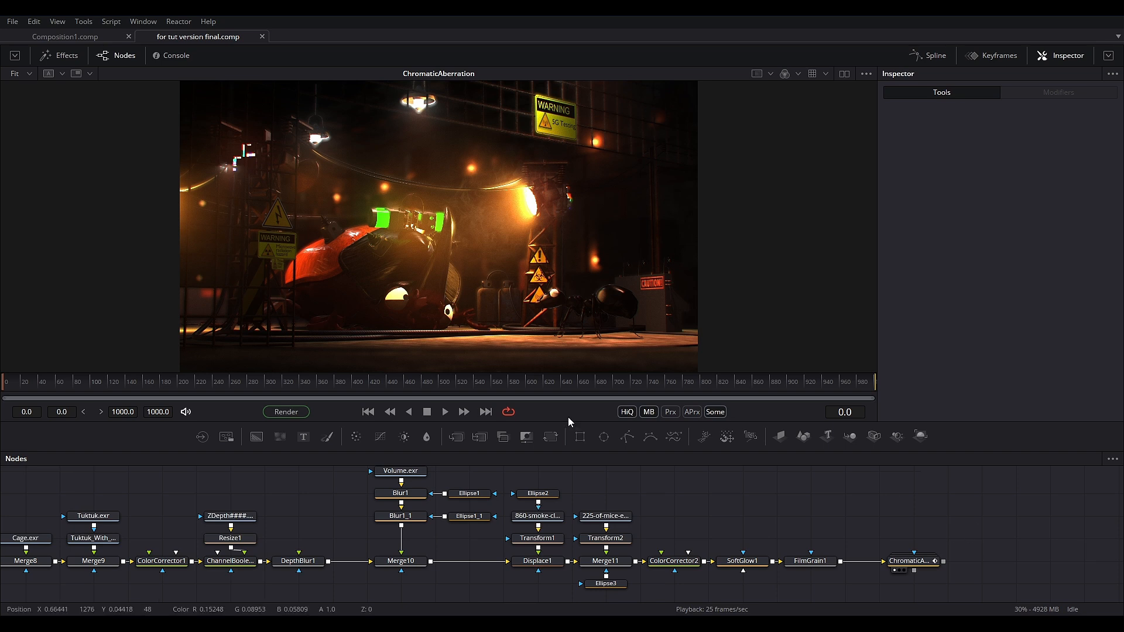
In the for tut version final comp, view the ZDepth loader and add a Z to WorldPos node in empty graph space.
{"action": "left_click_drag", "start_coordinate": [717, 511], "coordinate": [721, 524]}
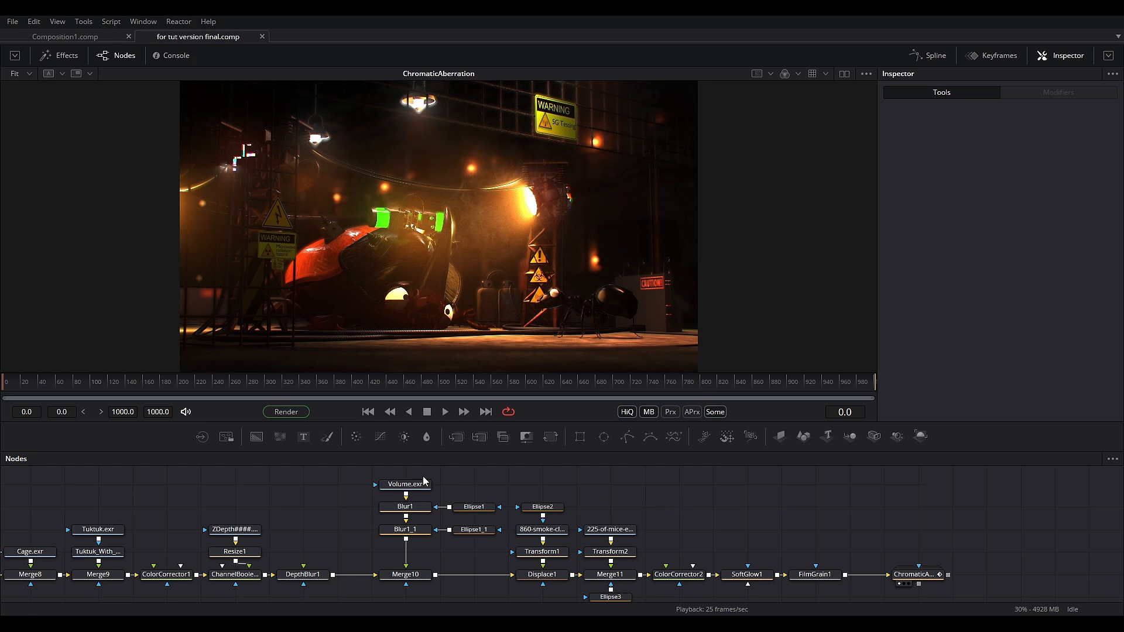
{"action": "left_click_drag", "start_coordinate": [456, 487], "coordinate": [452, 496]}
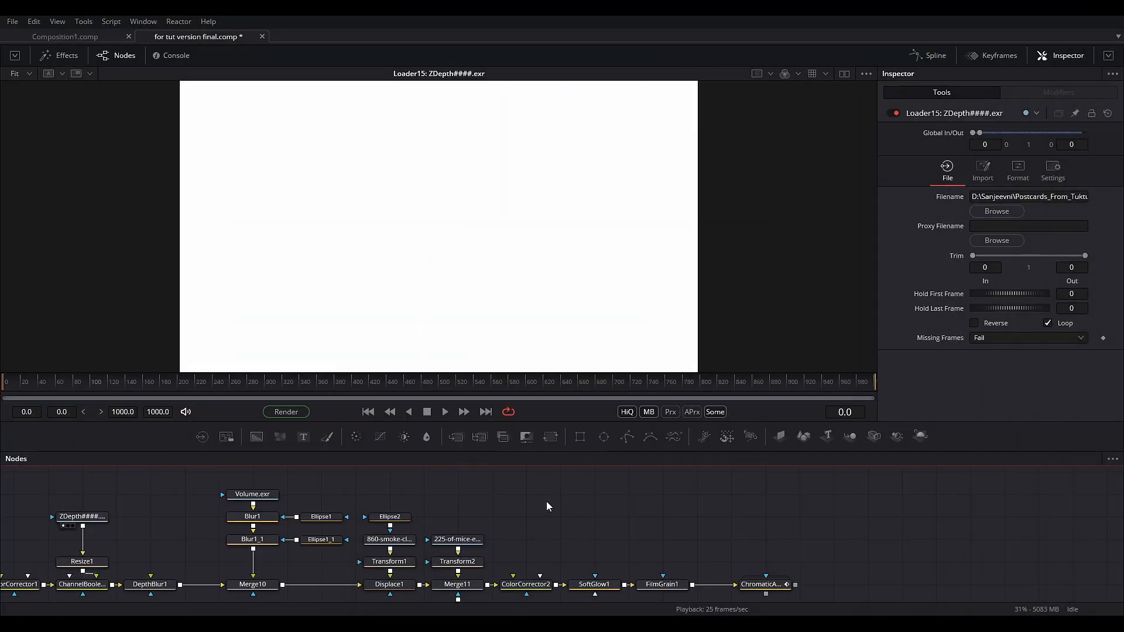
{"action": "key", "text": "shift+space"}
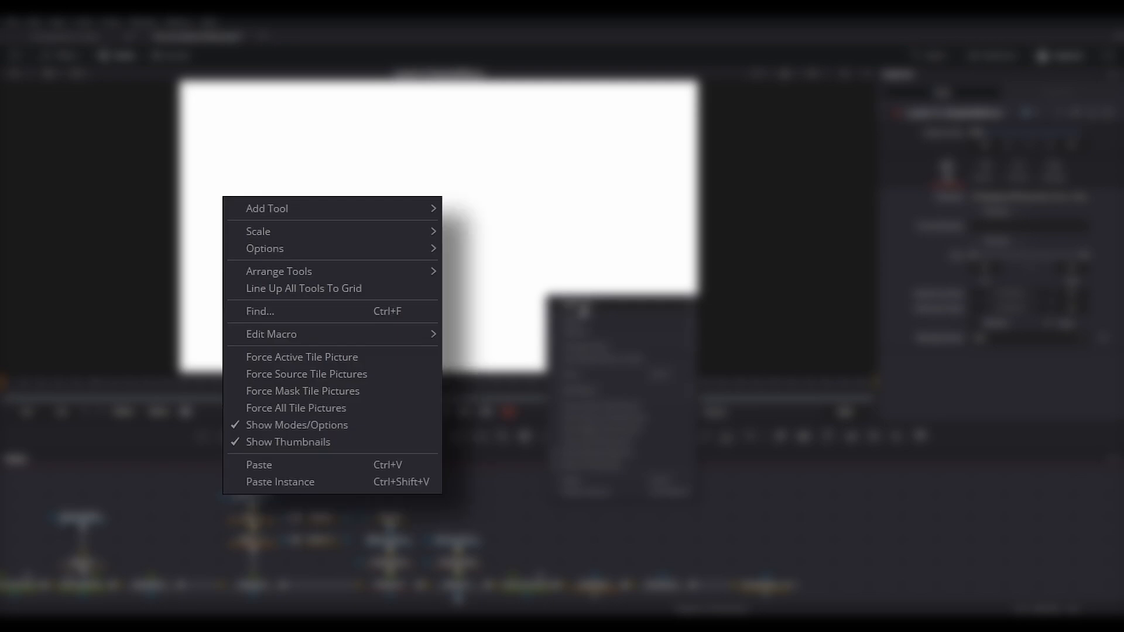
{"action": "mouse_move", "coordinate": [273, 215]}
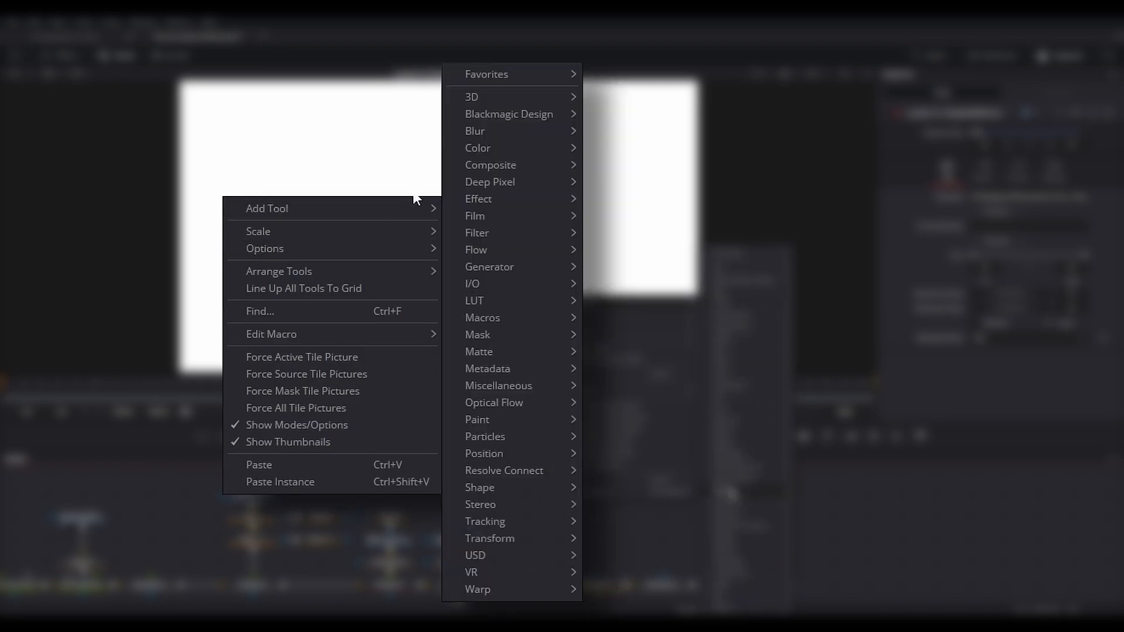
{"action": "mouse_move", "coordinate": [489, 454]}
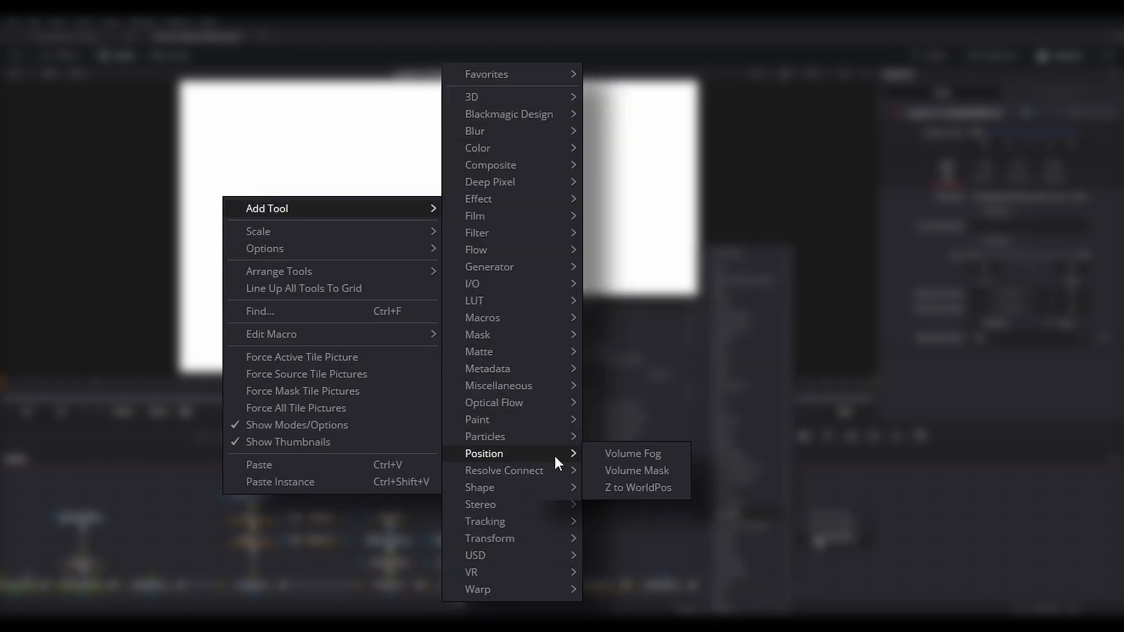
{"action": "left_click", "coordinate": [630, 489]}
{"action": "left_click_drag", "start_coordinate": [594, 494], "coordinate": [799, 494]}
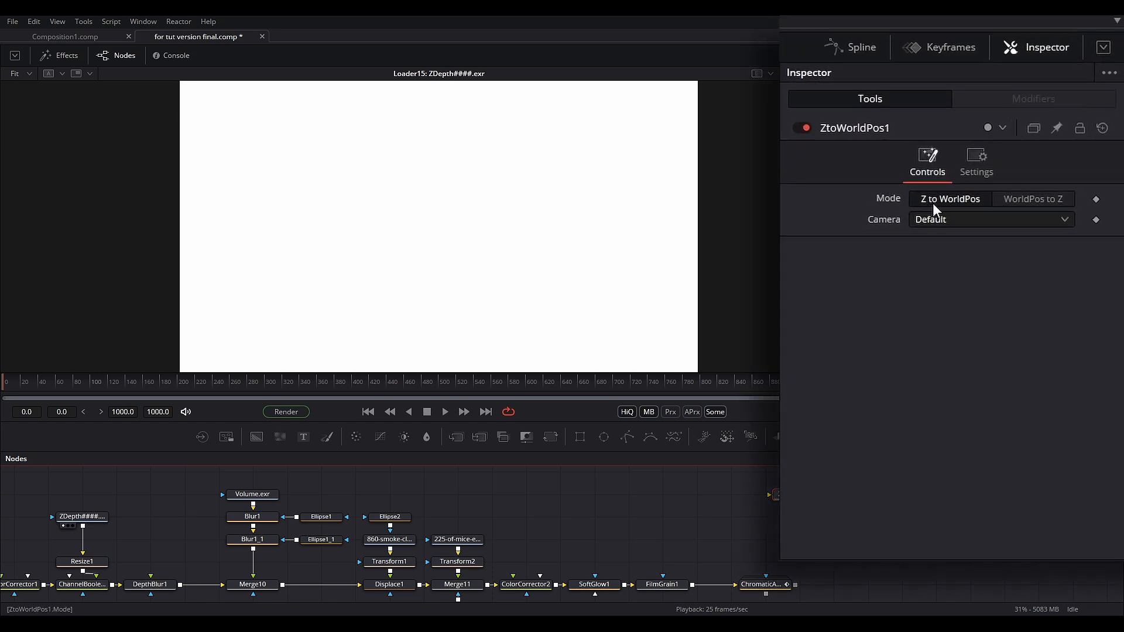
Return the viewer to ChromaticAberration and try out a Camera3D node above ZtoWorldPos1, removing it again.
{"action": "left_click", "coordinate": [744, 592]}
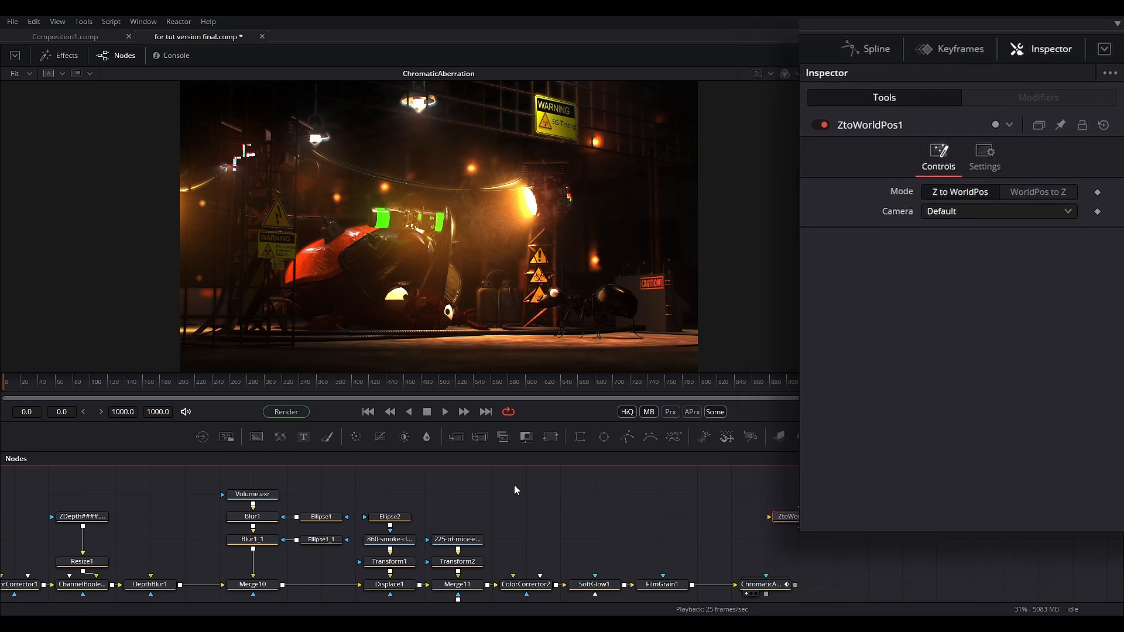
{"action": "left_click_drag", "start_coordinate": [873, 436], "coordinate": [802, 480]}
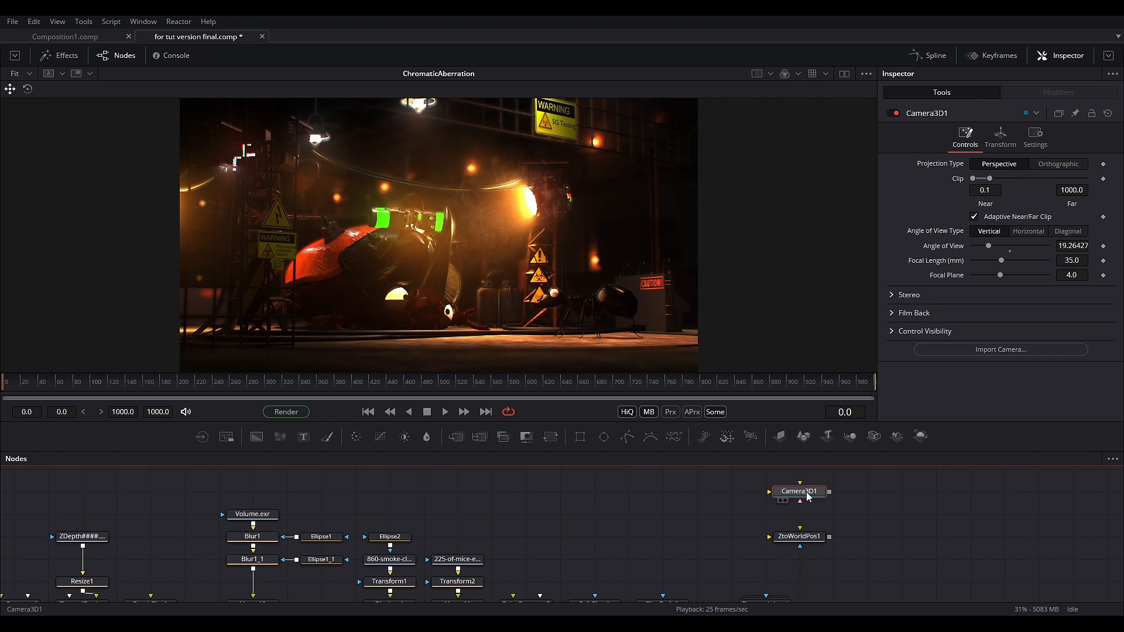
{"action": "key", "text": "Delete"}
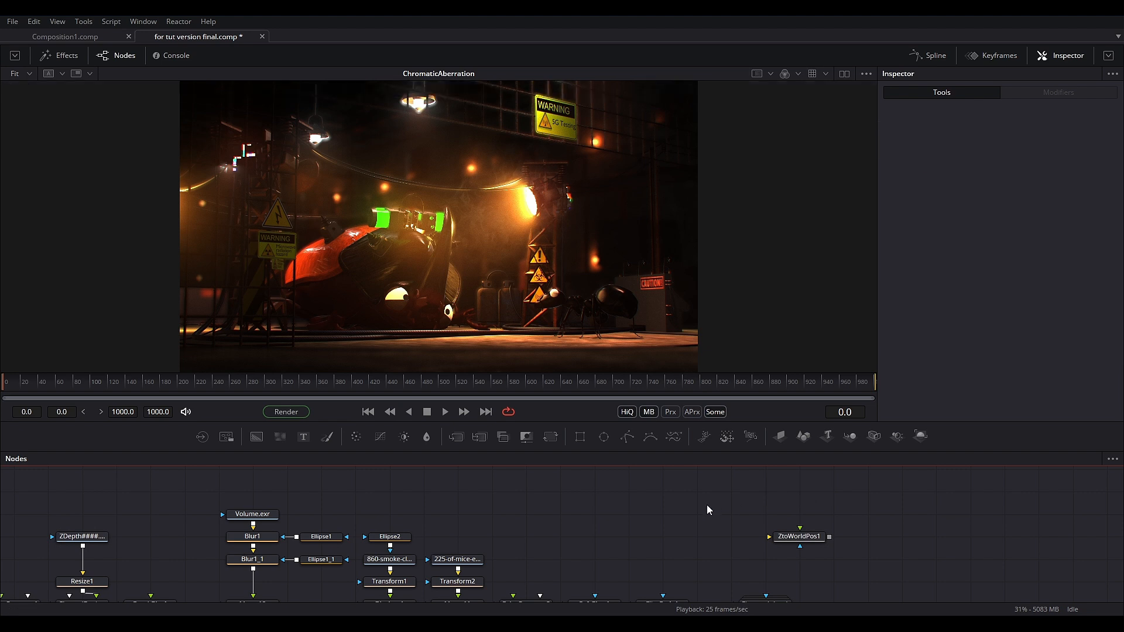
Import the FBX scene 5G Experiments_011_CAMERA.fbx with the default importer options, merging it into the existing document.
{"action": "scroll", "coordinate": [609, 480], "scroll_direction": "down", "scroll_amount": 1}
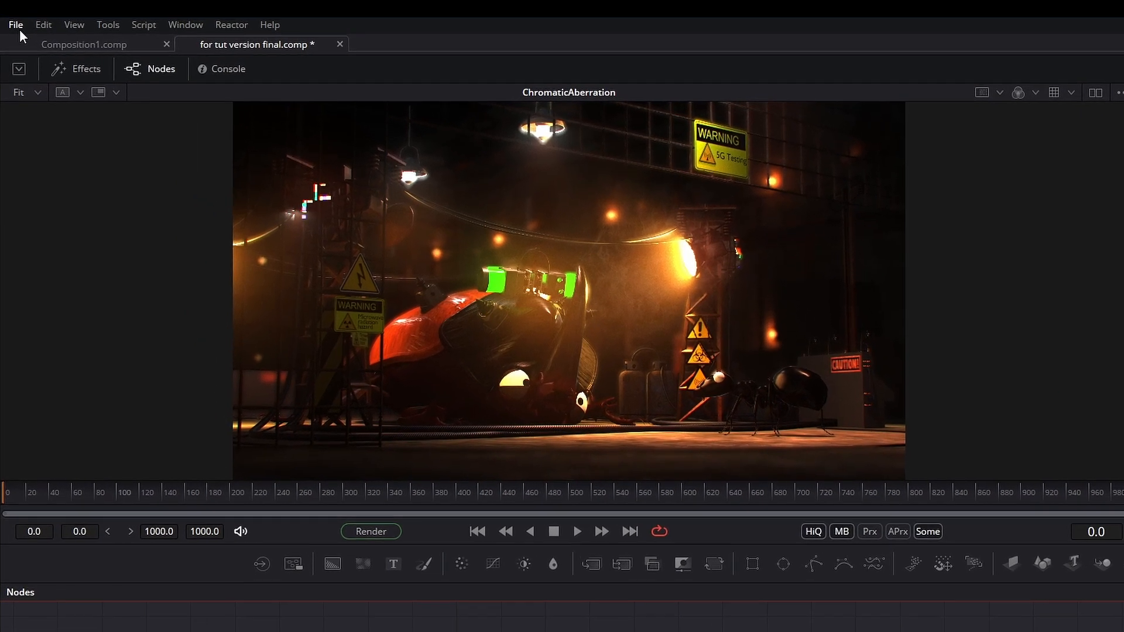
{"action": "left_click", "coordinate": [17, 26]}
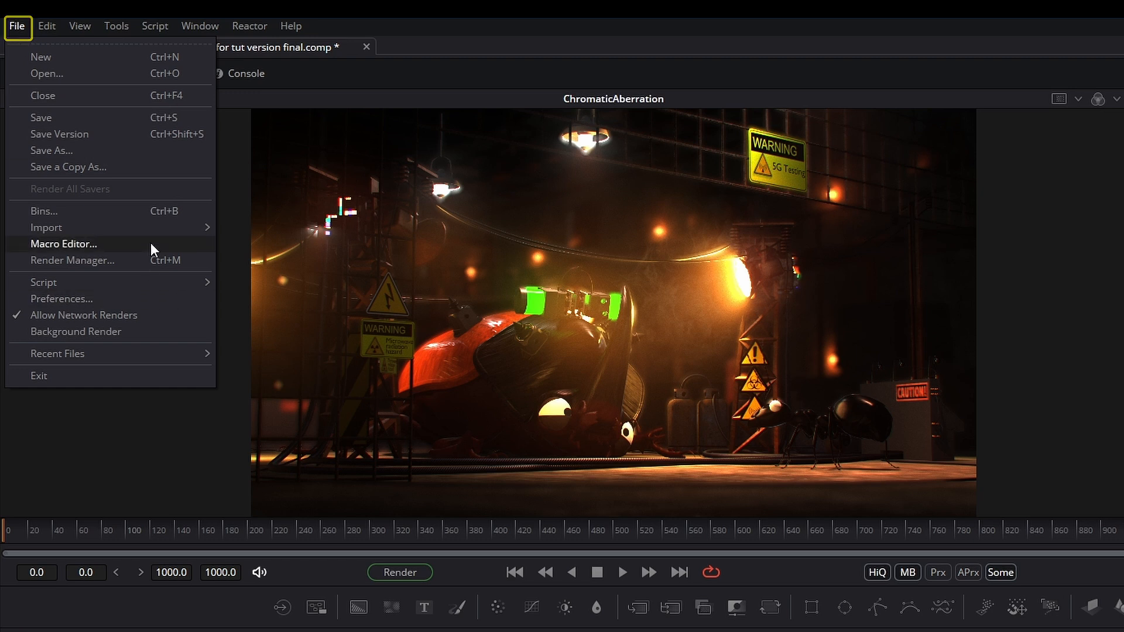
{"action": "mouse_move", "coordinate": [151, 234]}
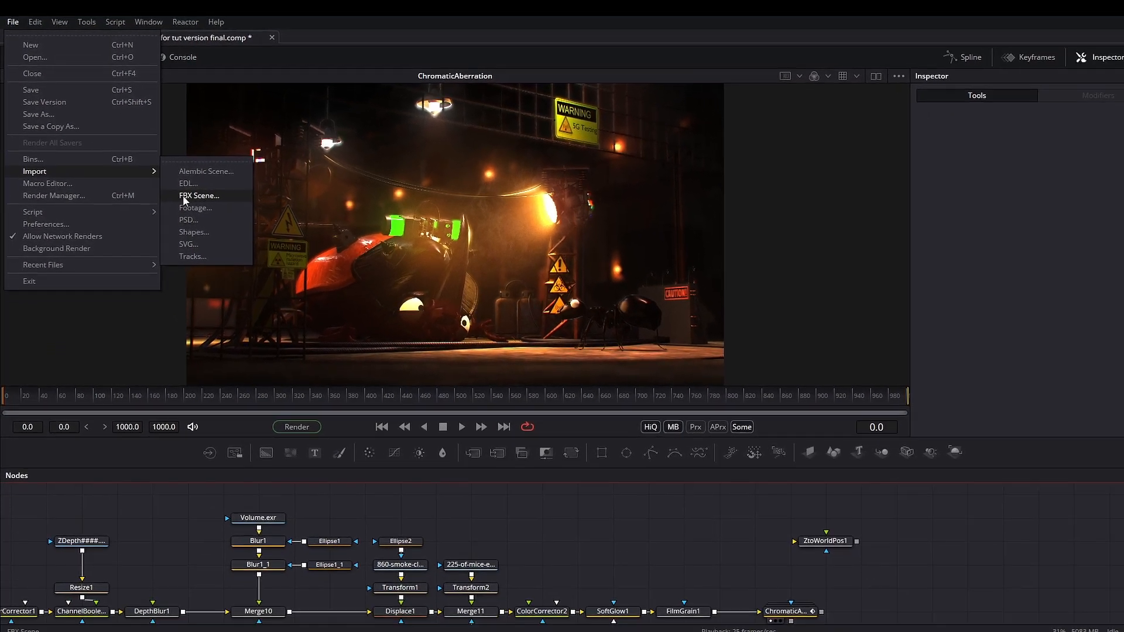
{"action": "left_click", "coordinate": [184, 199]}
{"action": "left_click", "coordinate": [419, 168]}
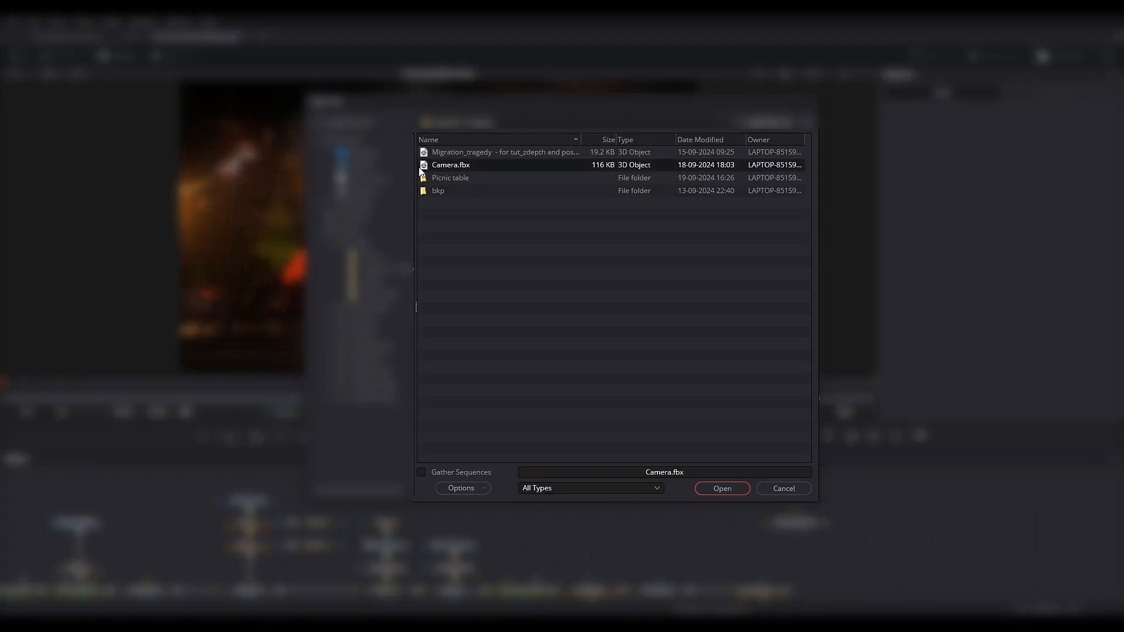
{"action": "double_click", "coordinate": [498, 179]}
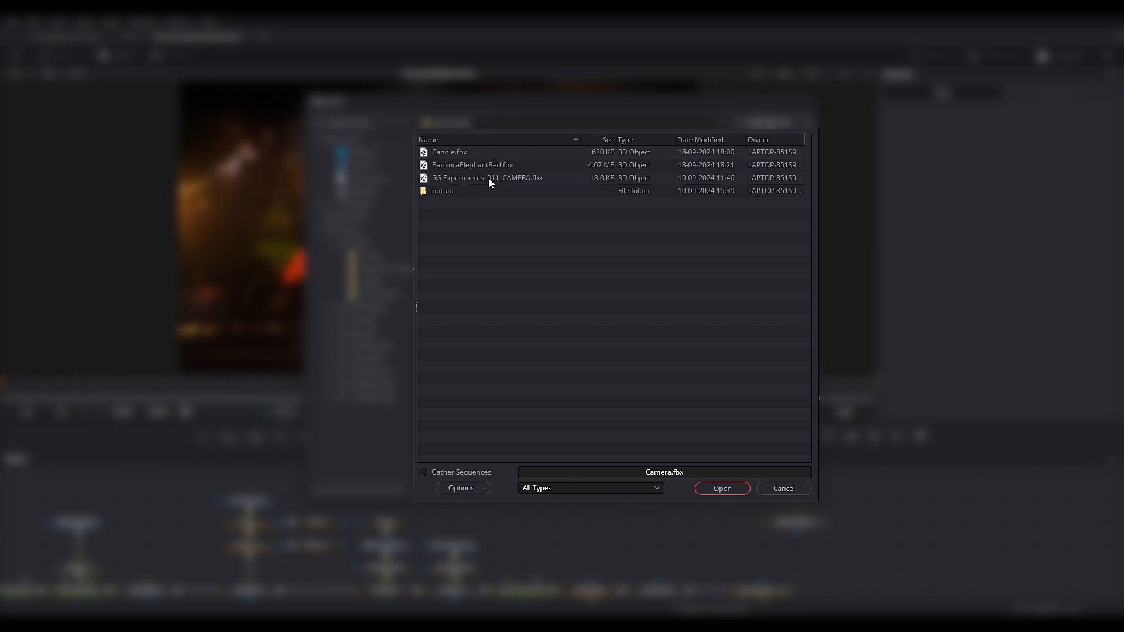
{"action": "left_click", "coordinate": [469, 178]}
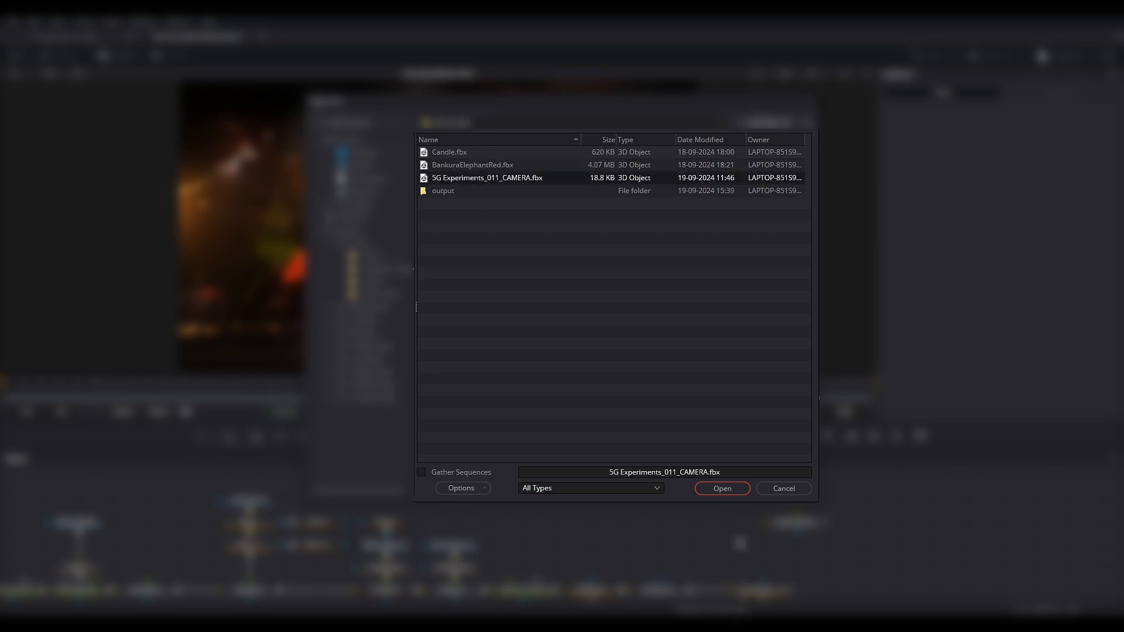
{"action": "left_click", "coordinate": [730, 492]}
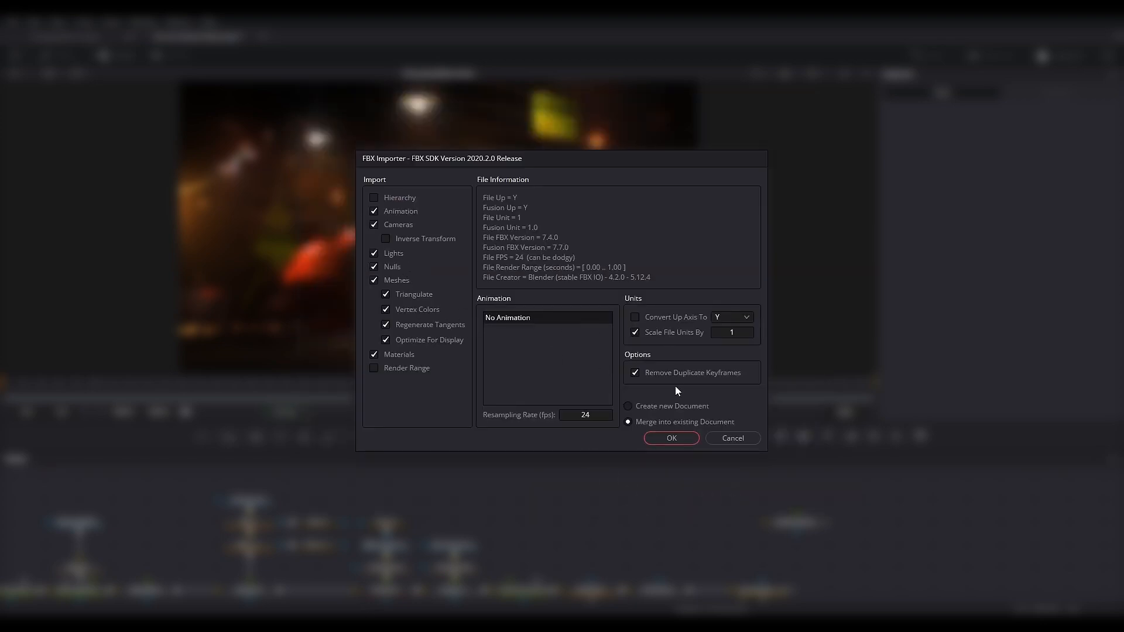
{"action": "left_click", "coordinate": [668, 438]}
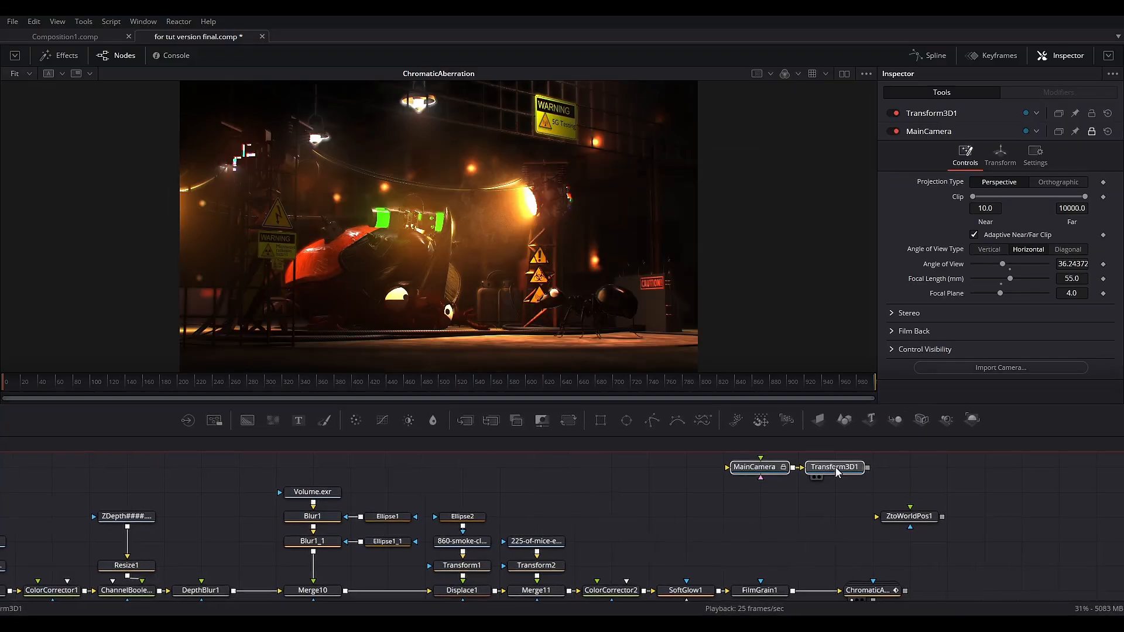
Arrange MainCamera above ZtoWorldPos1 with Transform3D1 beside it, and connect the ZDepth loader and MainCamera to ZtoWorldPos1.
{"action": "left_click_drag", "start_coordinate": [900, 453], "coordinate": [1109, 454]}
{"action": "left_click_drag", "start_coordinate": [872, 450], "coordinate": [976, 460]}
{"action": "left_click_drag", "start_coordinate": [100, 517], "coordinate": [967, 511]}
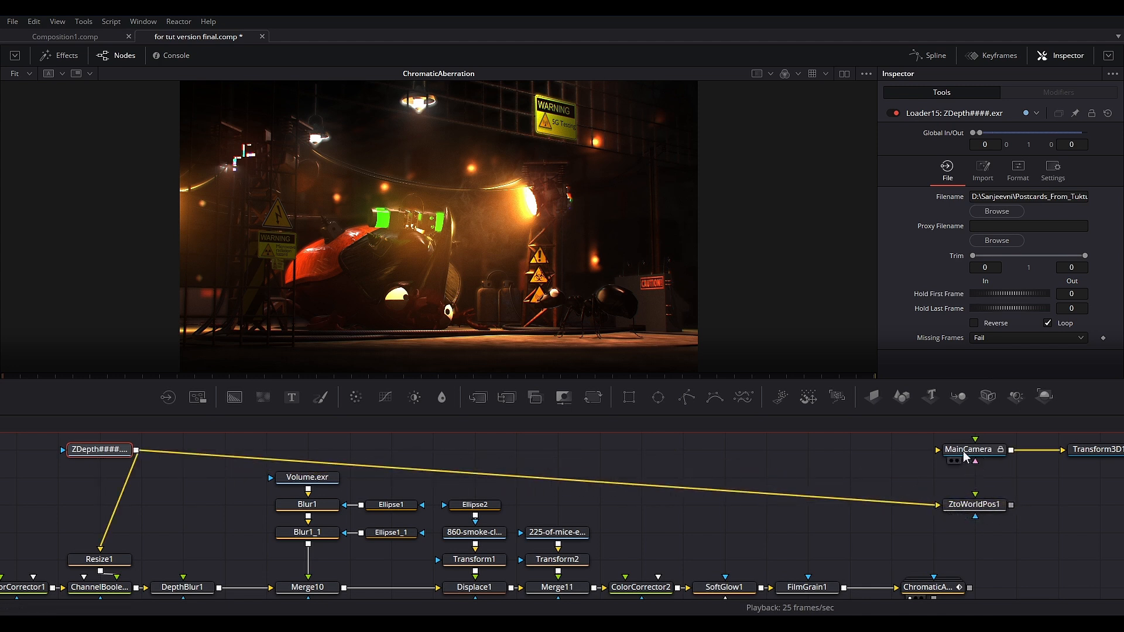
{"action": "left_click_drag", "start_coordinate": [1010, 450], "coordinate": [980, 508]}
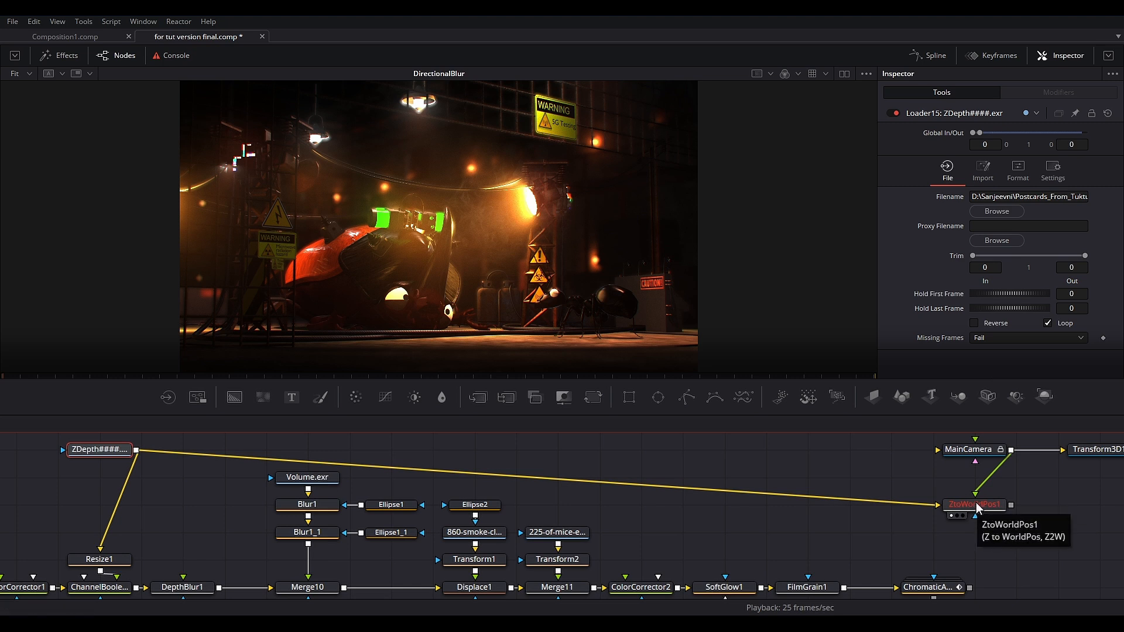
Open ZtoWorldPos1's settings and choose its camera from the Camera options.
{"action": "left_click", "coordinate": [976, 507]}
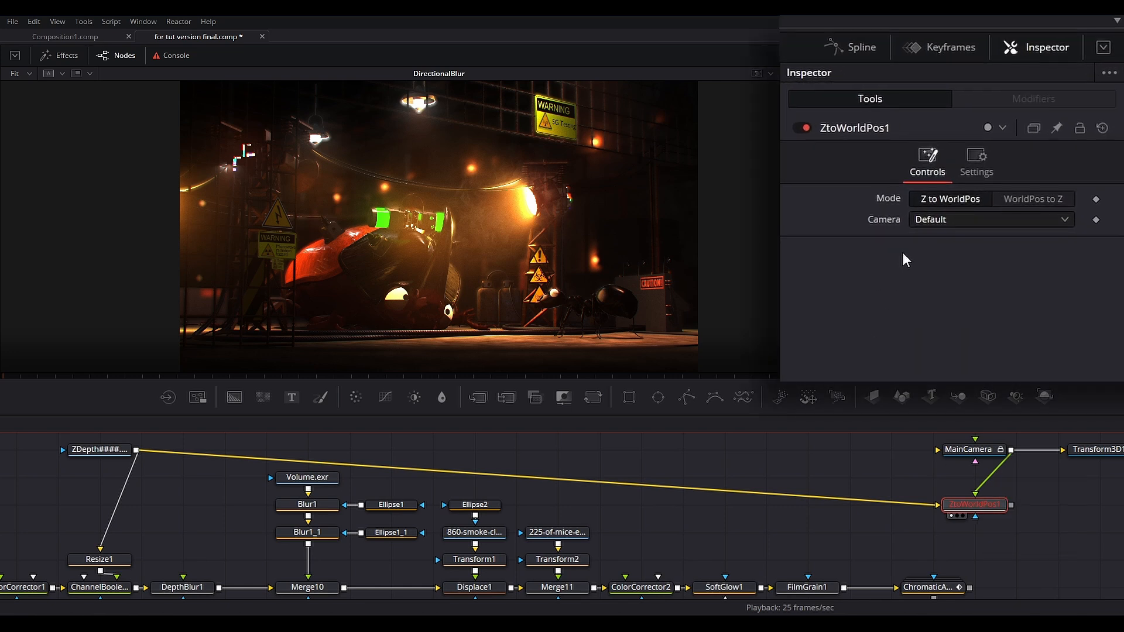
{"action": "left_click", "coordinate": [921, 224]}
{"action": "left_click", "coordinate": [925, 237]}
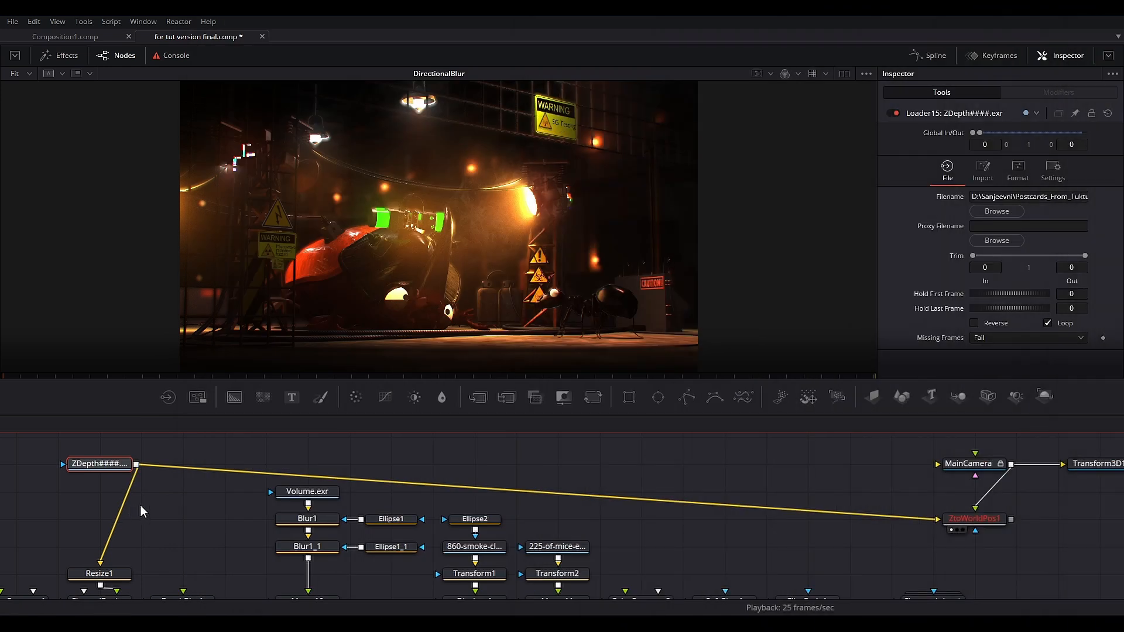
Display the ZDepth loader's image in the viewer and move Resize1 closer beneath the loader.
{"action": "key", "text": "1"}
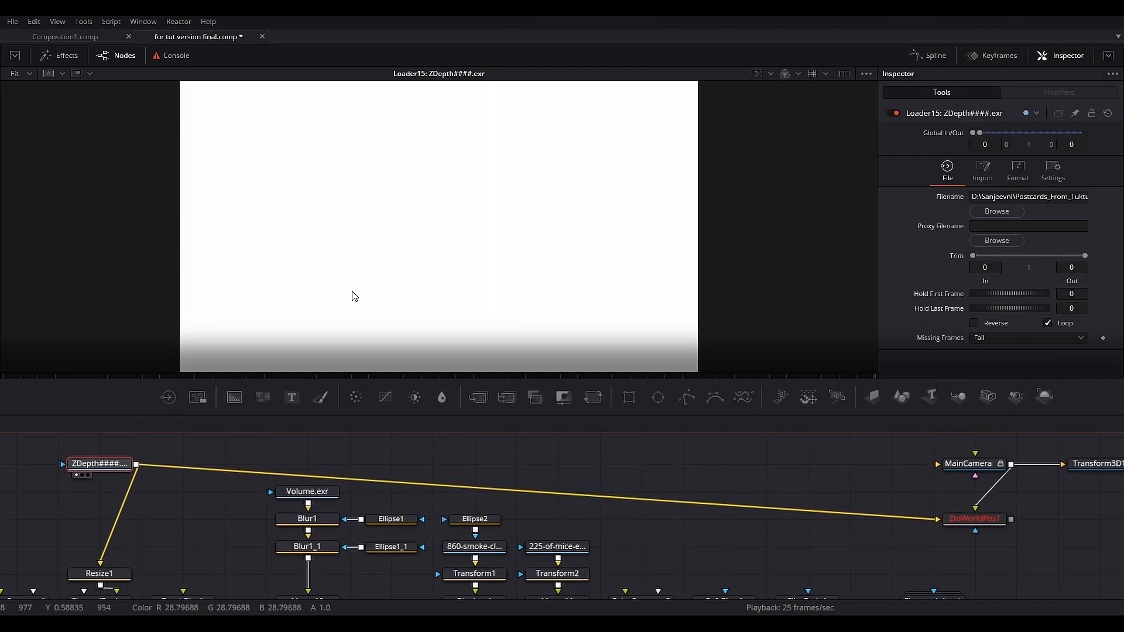
{"action": "left_click_drag", "start_coordinate": [134, 472], "coordinate": [152, 461]}
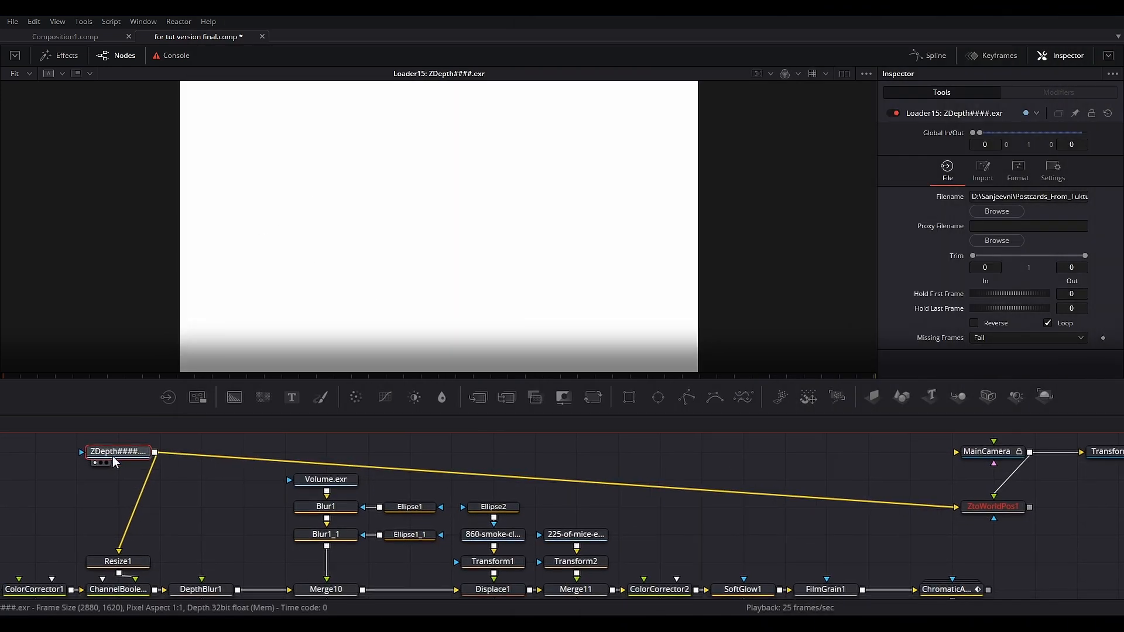
{"action": "left_click_drag", "start_coordinate": [124, 561], "coordinate": [124, 507]}
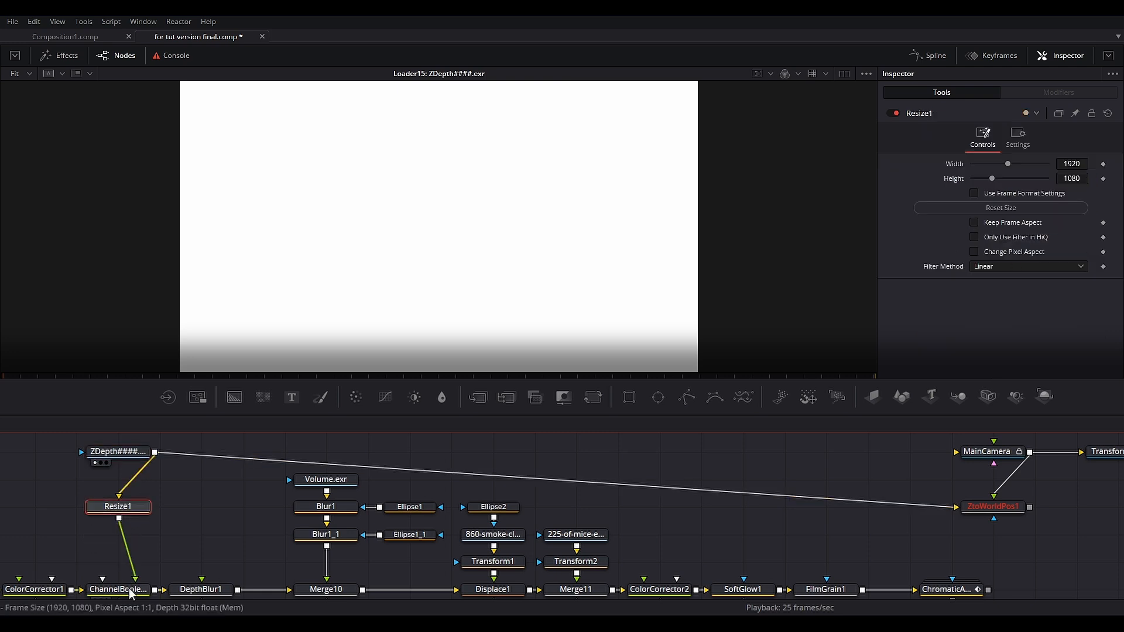
Display ChannelBooleans1, check its auxiliary channel settings, and connect its output to ZtoWorldPos1 in place of the ZDepth loader.
{"action": "scroll", "coordinate": [134, 593], "scroll_direction": "down", "scroll_amount": 2}
{"action": "left_click", "coordinate": [131, 569]}
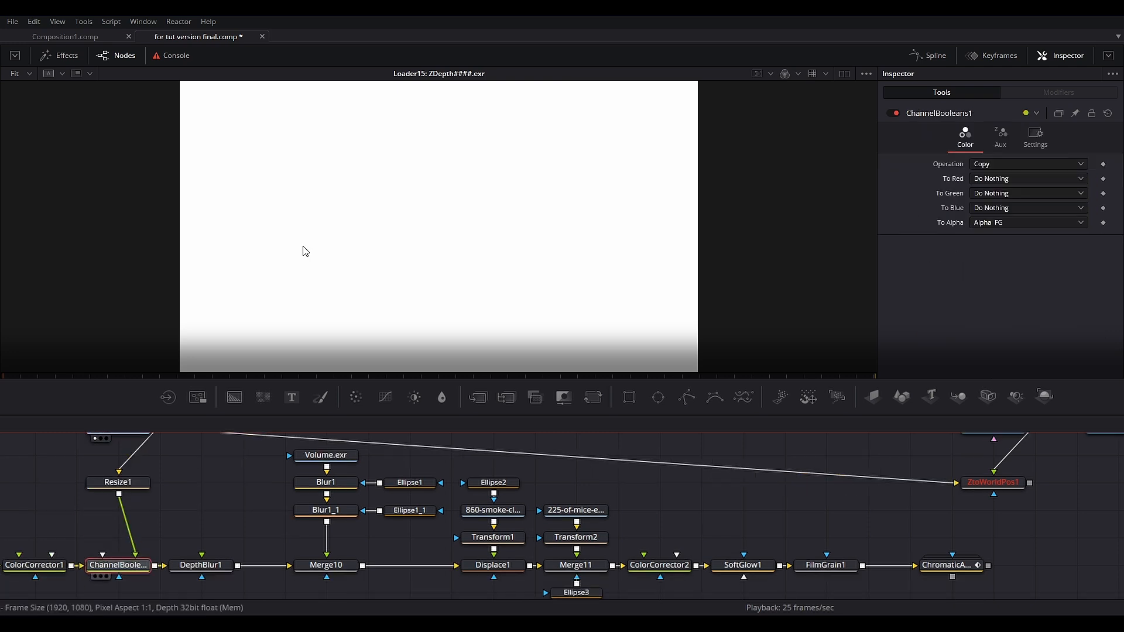
{"action": "key", "text": "1"}
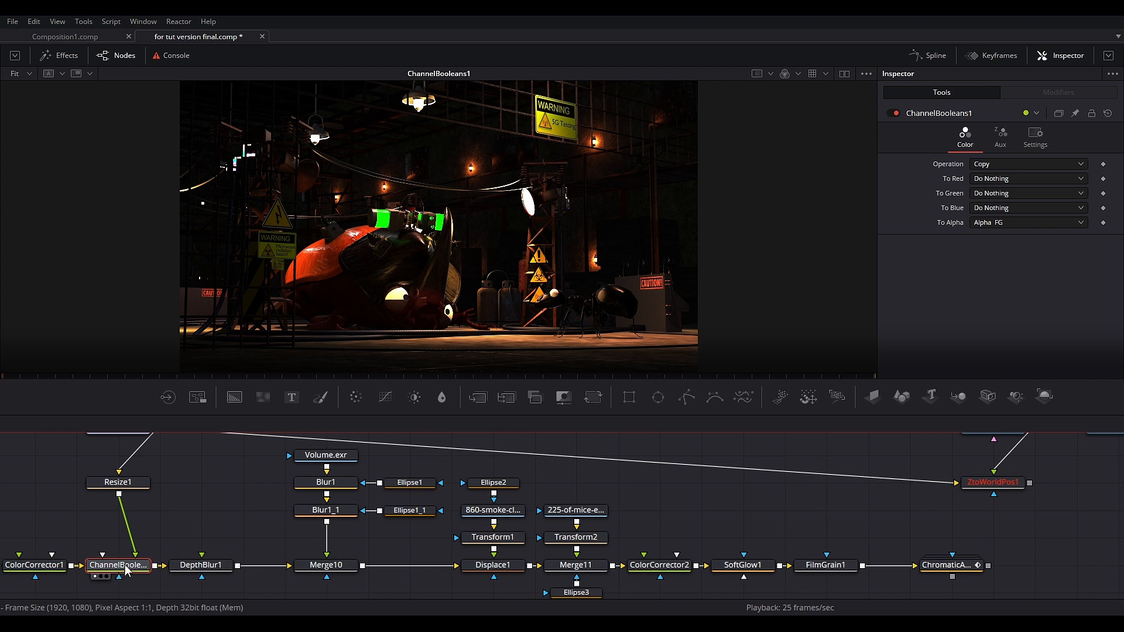
{"action": "left_click", "coordinate": [1000, 138]}
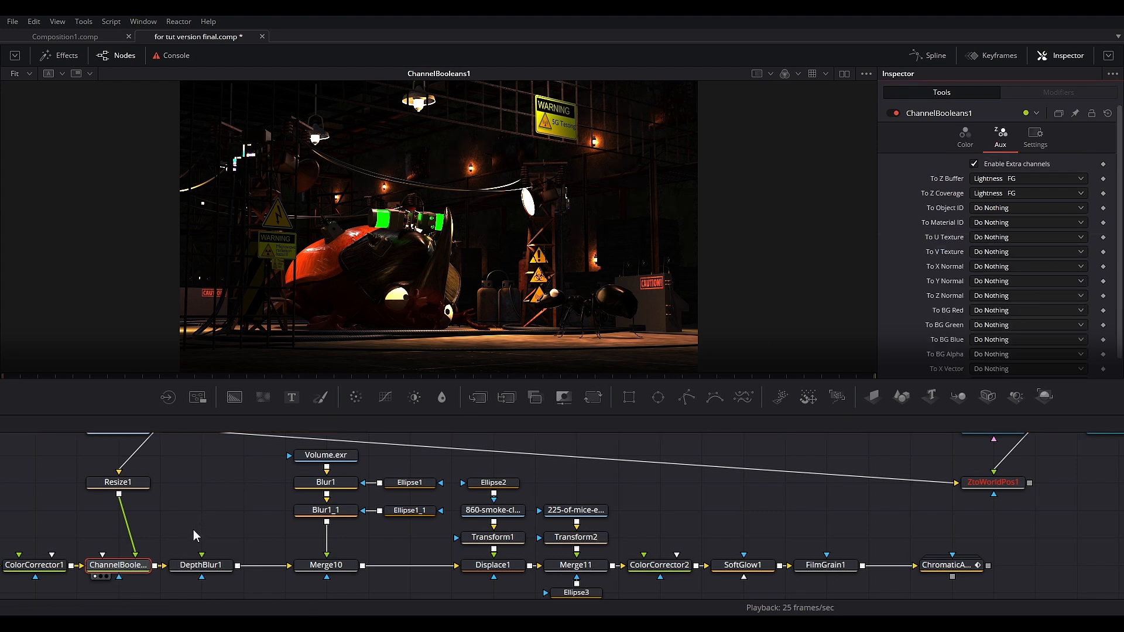
{"action": "left_click_drag", "start_coordinate": [155, 565], "coordinate": [956, 482]}
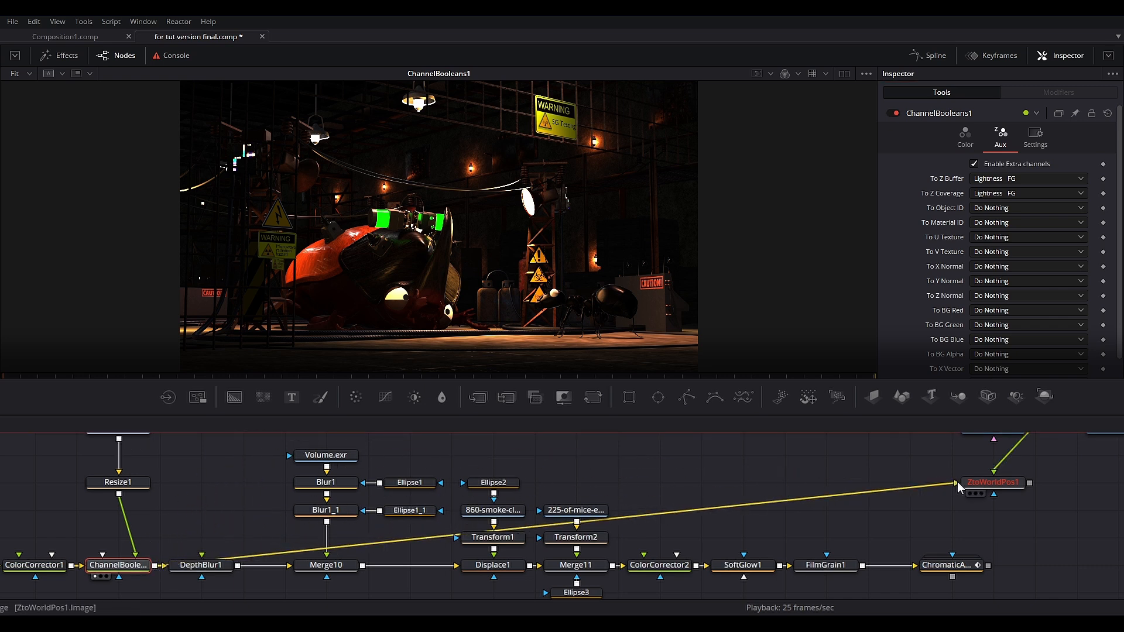
Route the ChannelBooleans1 to ZtoWorldPos1 connection through three pipe routers so it runs neatly above and around the Volume.exr and smoke branches.
{"action": "left_click", "coordinate": [257, 557], "text": "alt"}
{"action": "left_click_drag", "start_coordinate": [262, 538], "coordinate": [229, 460]}
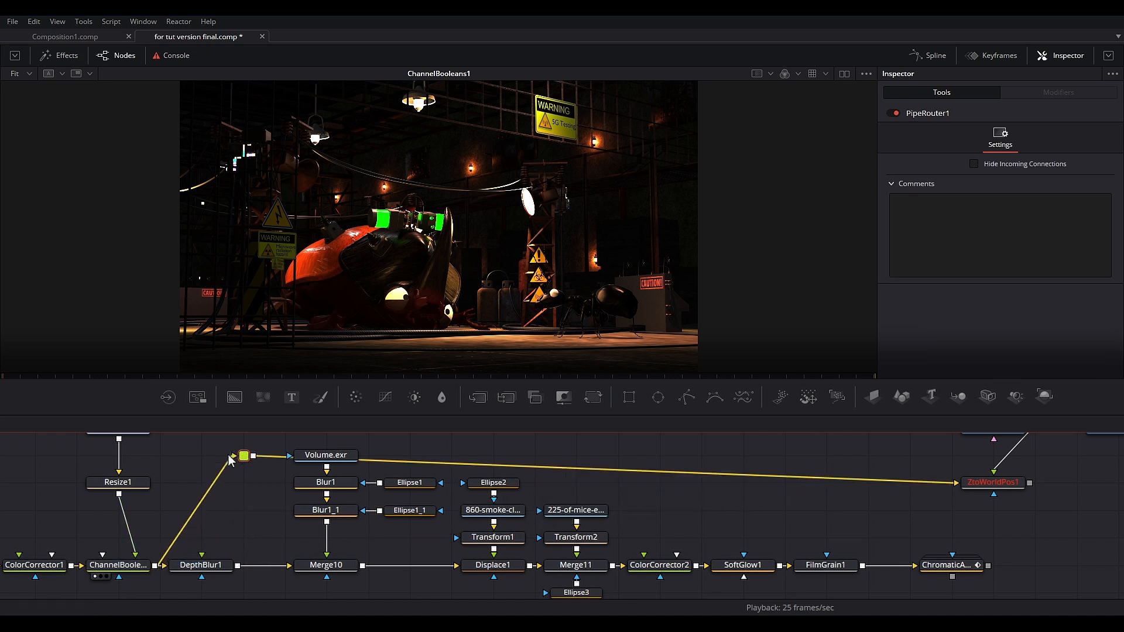
{"action": "left_click_drag", "start_coordinate": [283, 503], "coordinate": [274, 552]}
{"action": "left_click_drag", "start_coordinate": [233, 505], "coordinate": [233, 485]}
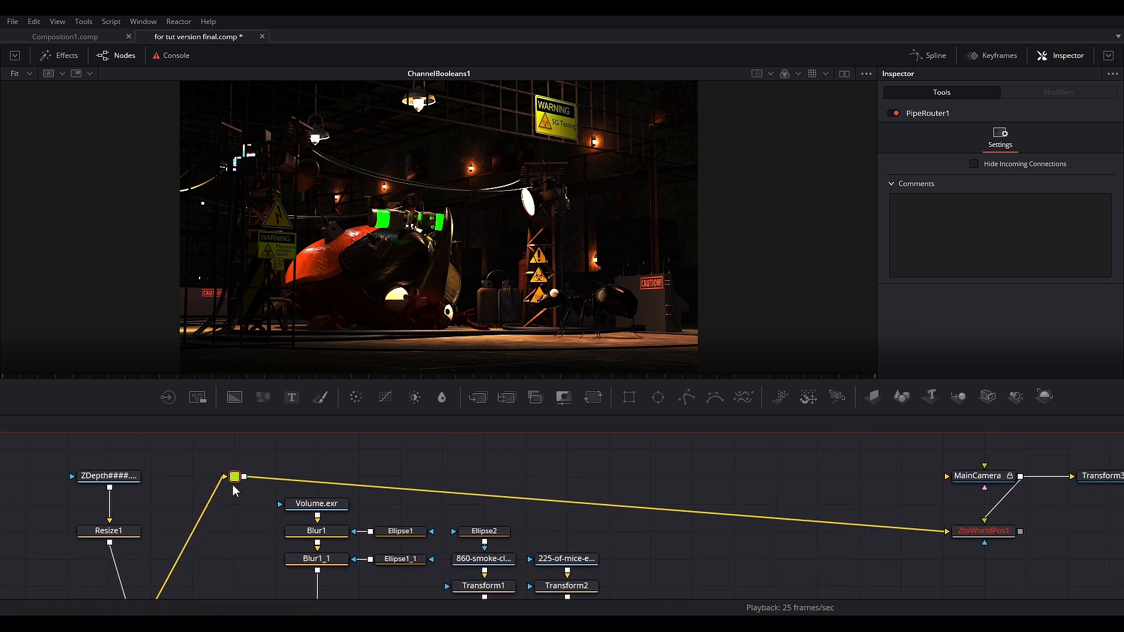
{"action": "left_click", "coordinate": [579, 502], "text": "alt"}
{"action": "left_click_drag", "start_coordinate": [587, 494], "coordinate": [780, 529]}
{"action": "left_click", "coordinate": [849, 500], "text": "alt"}
{"action": "left_click_drag", "start_coordinate": [1042, 516], "coordinate": [1001, 500]}
Display ZtoWorldPos1 in the viewer and view its Positions channel.
{"action": "left_click", "coordinate": [957, 519]}
{"action": "key", "text": "1"}
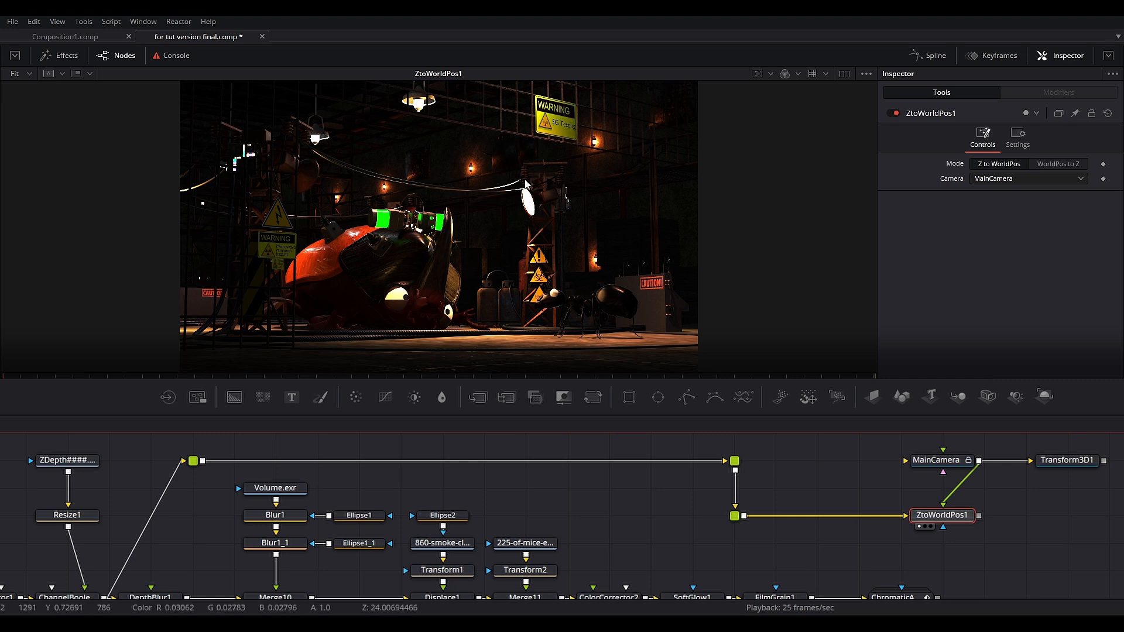
{"action": "left_click", "coordinate": [1047, 512]}
{"action": "left_click_drag", "start_coordinate": [950, 519], "coordinate": [941, 520]}
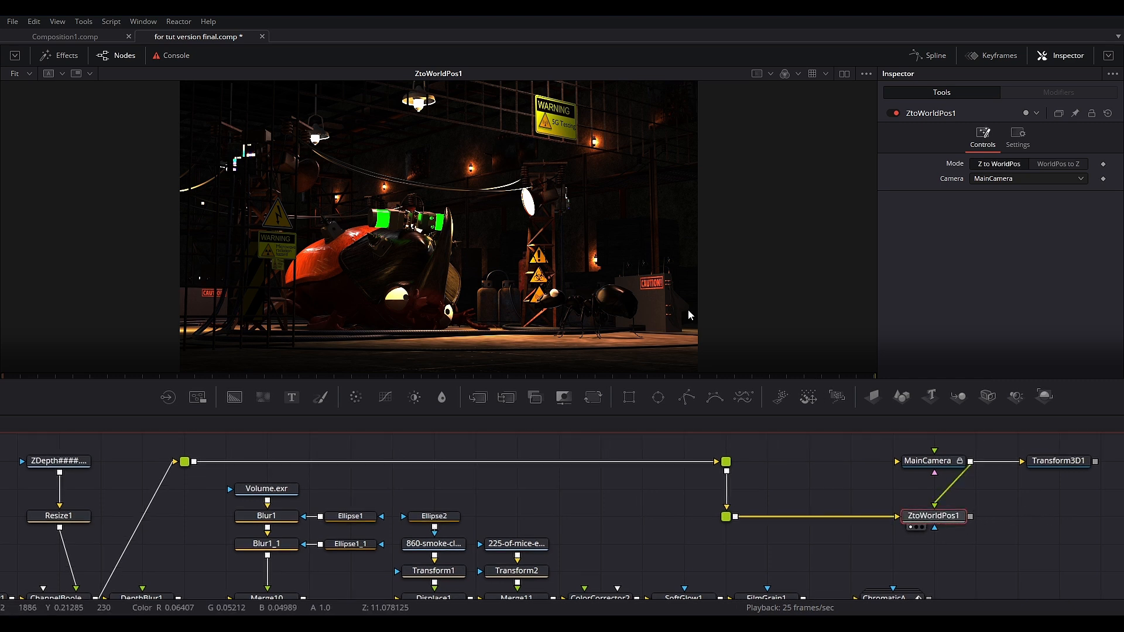
{"action": "left_click", "coordinate": [799, 79]}
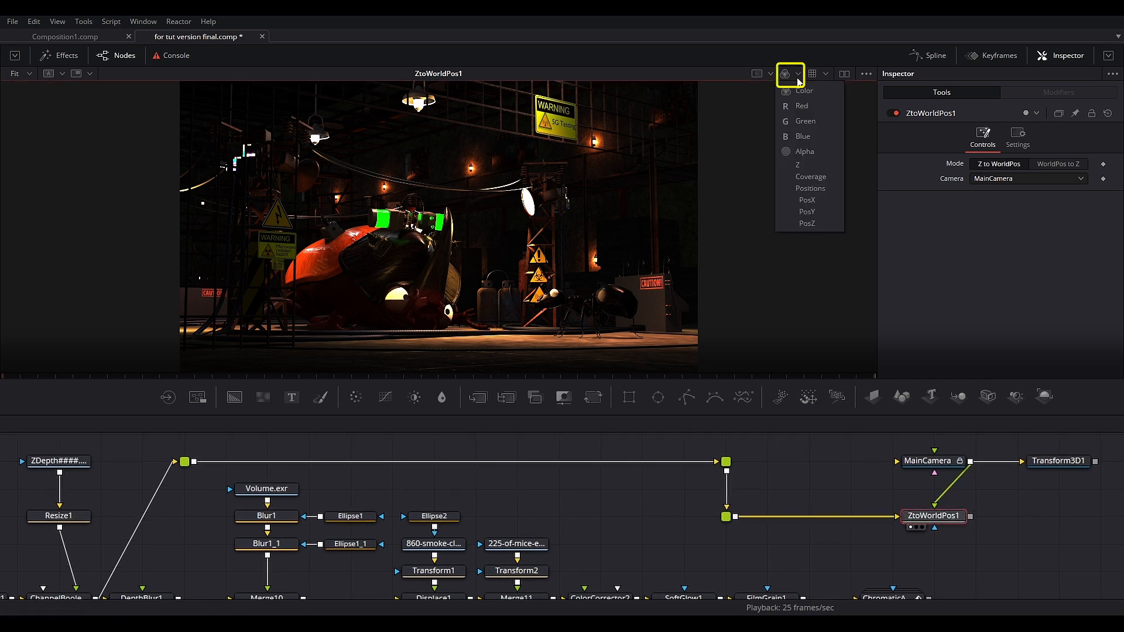
{"action": "left_click", "coordinate": [808, 188]}
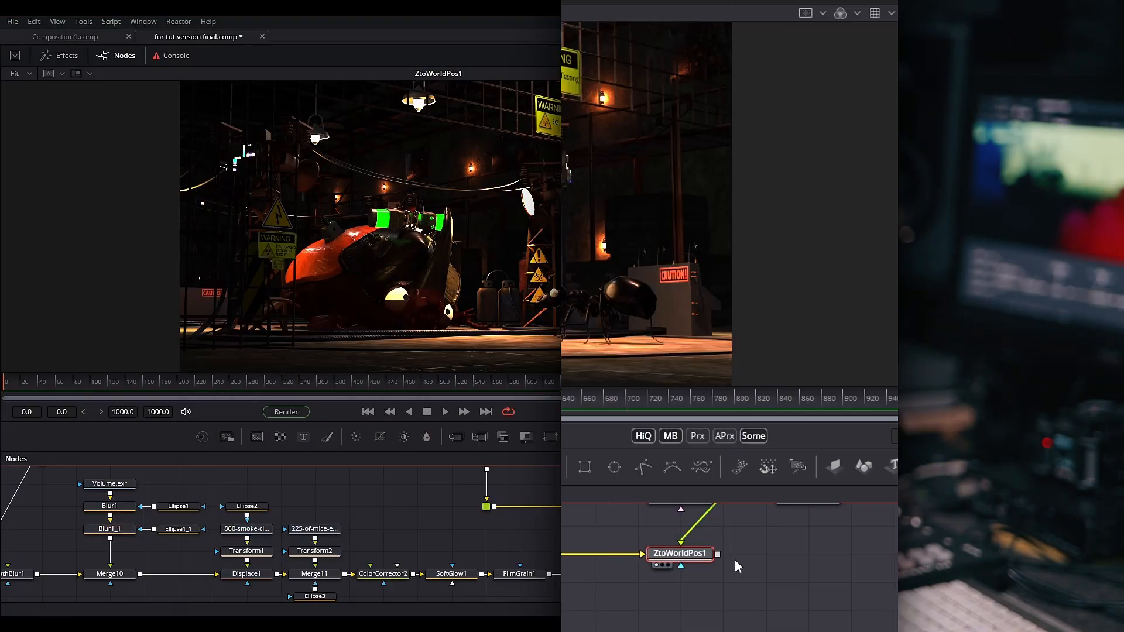
Add a Volume Mask node after ZtoWorldPos1 and space it slightly farther away.
{"action": "key", "text": "shift+space"}
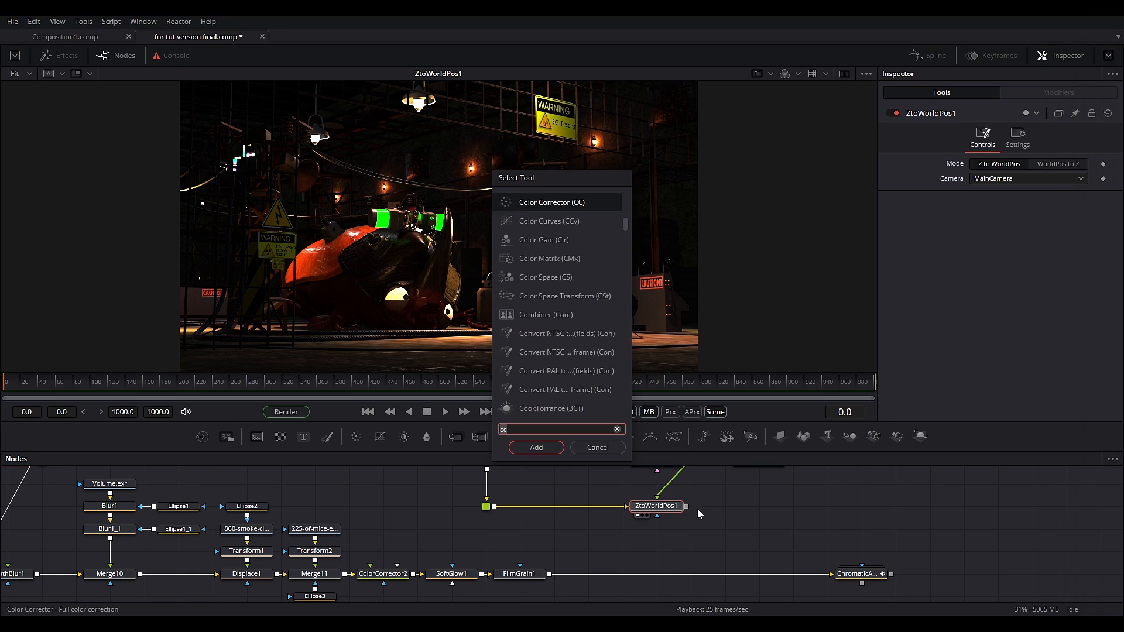
{"action": "type", "text": "v"}
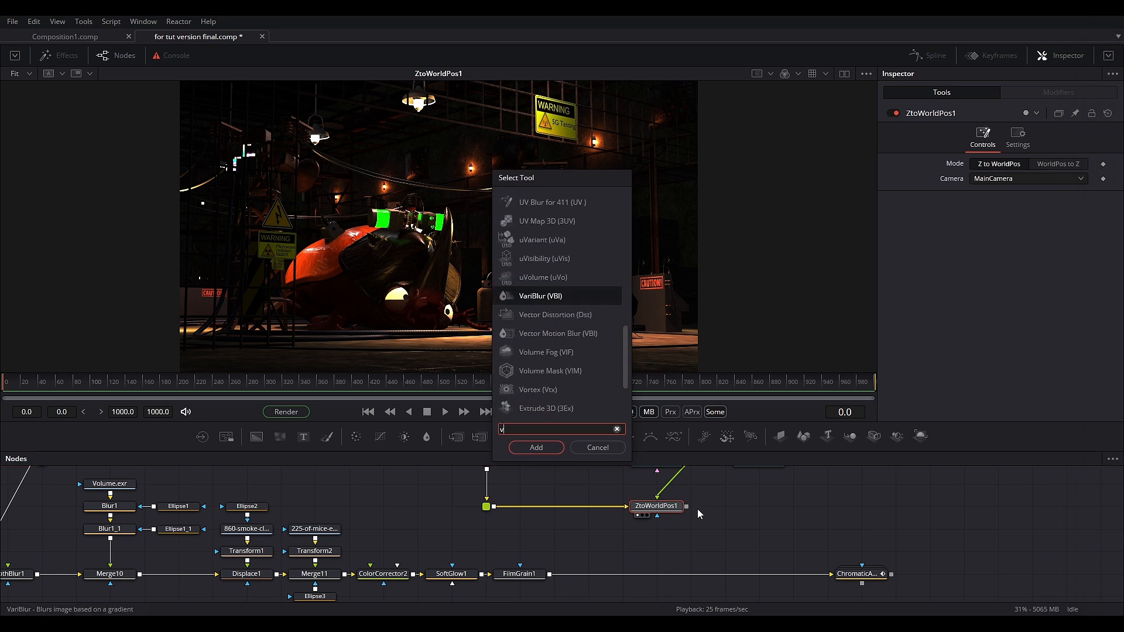
{"action": "type", "text": "olu"}
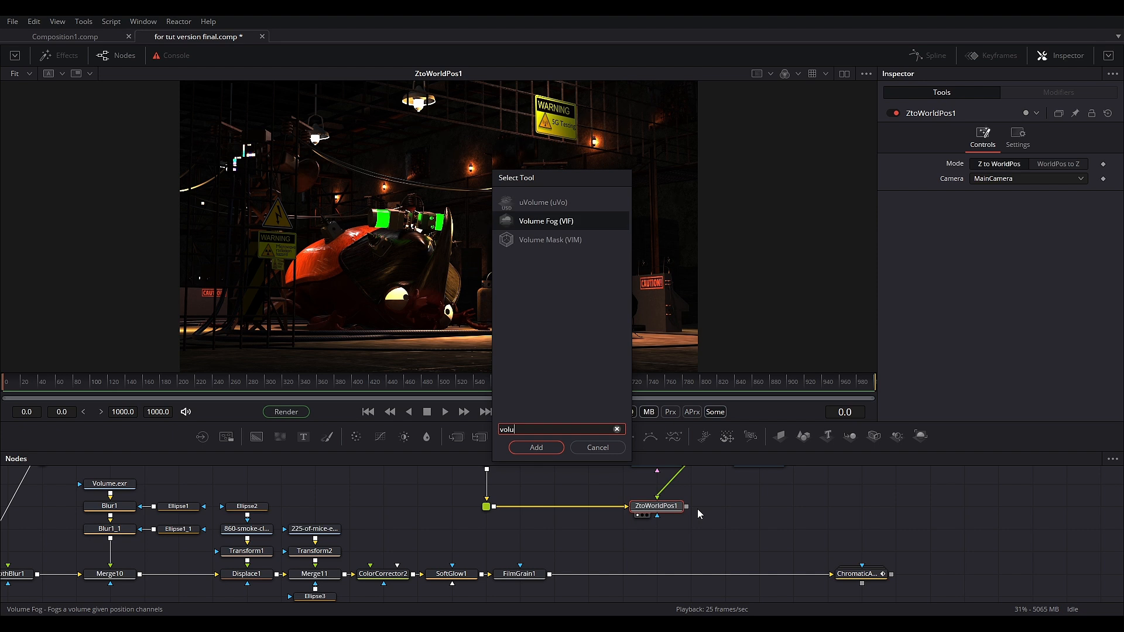
{"action": "type", "text": "me"}
{"action": "key", "text": "Down"}
{"action": "key", "text": "Return"}
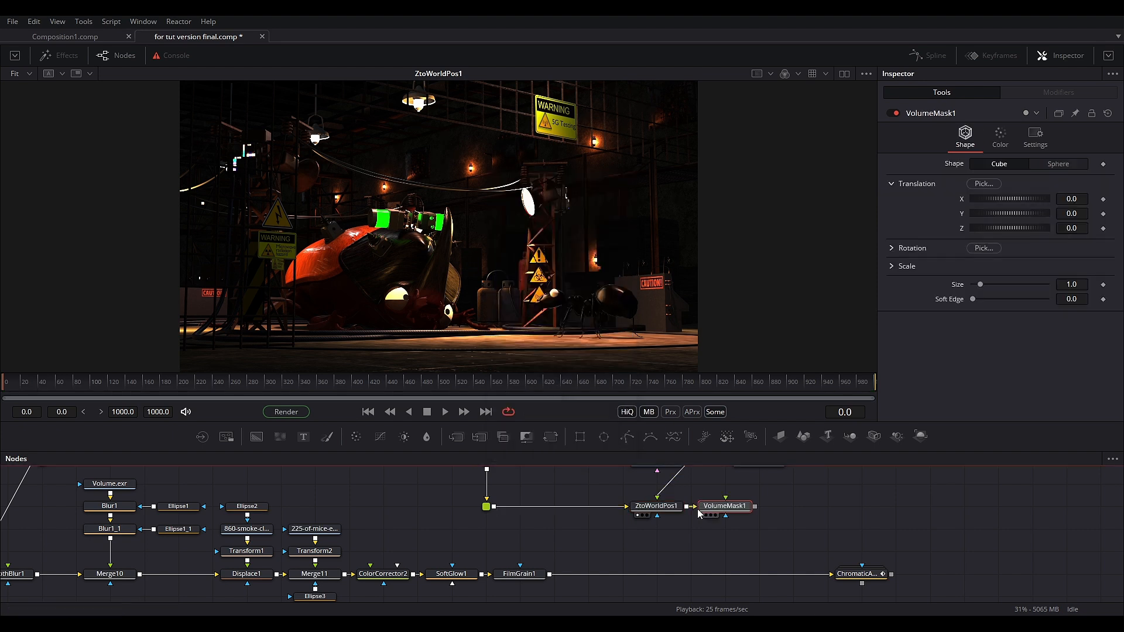
{"action": "left_click_drag", "start_coordinate": [699, 513], "coordinate": [742, 513]}
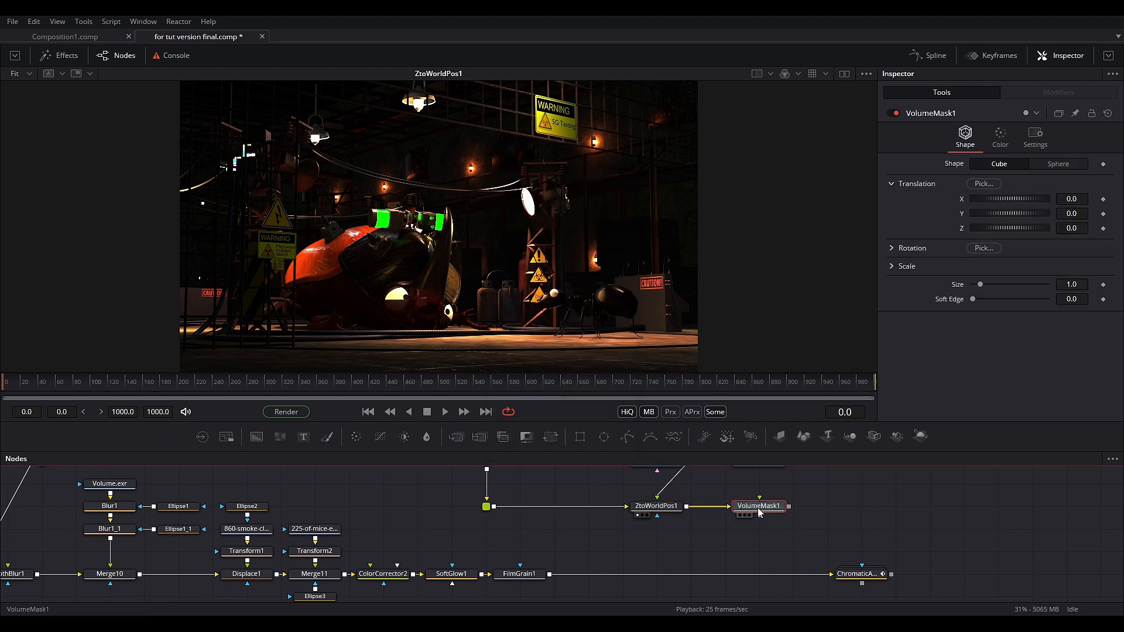
Display VolumeMask1, pick its translation from the floor near the lamp tower, and set its size to 1000.
{"action": "left_click", "coordinate": [1000, 136]}
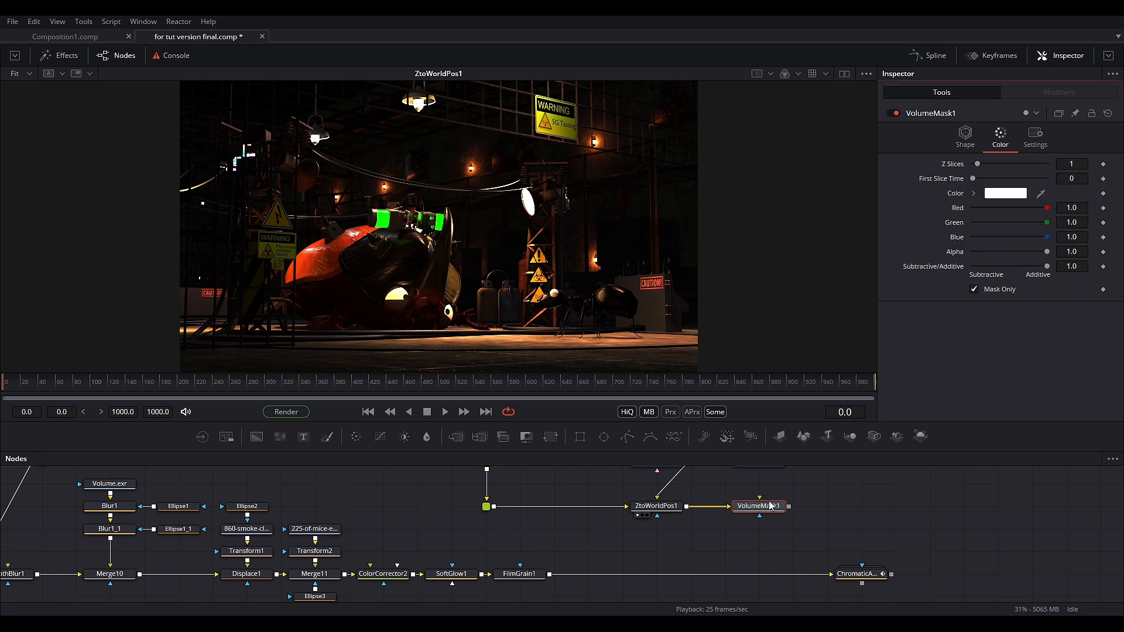
{"action": "left_click_drag", "start_coordinate": [770, 505], "coordinate": [678, 289]}
{"action": "left_click", "coordinate": [965, 136]}
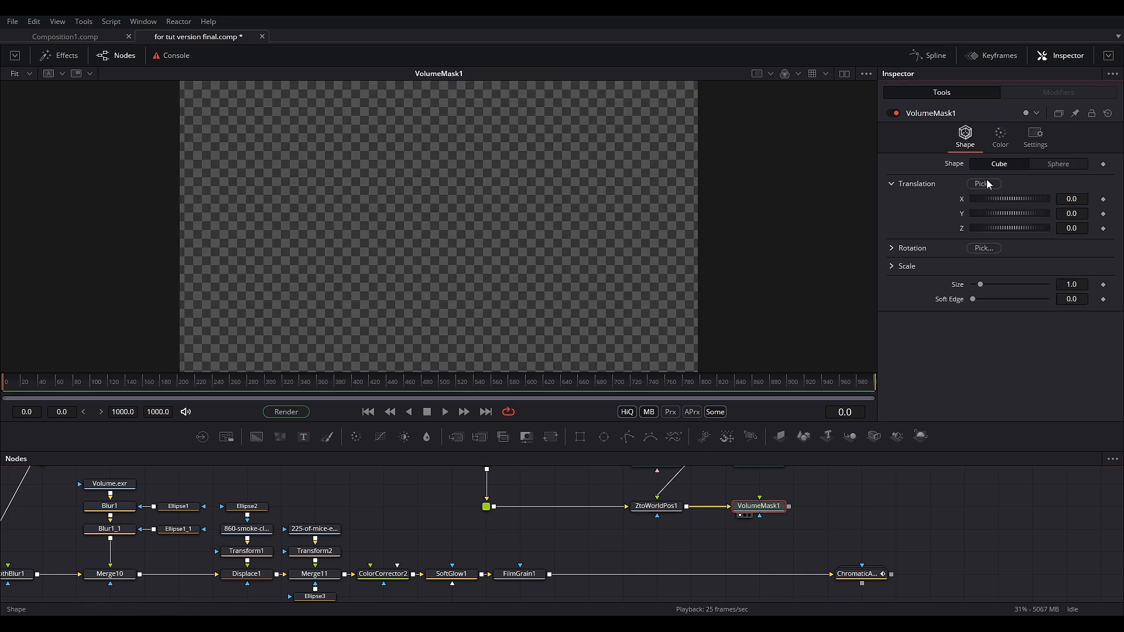
{"action": "left_click_drag", "start_coordinate": [995, 189], "coordinate": [557, 324]}
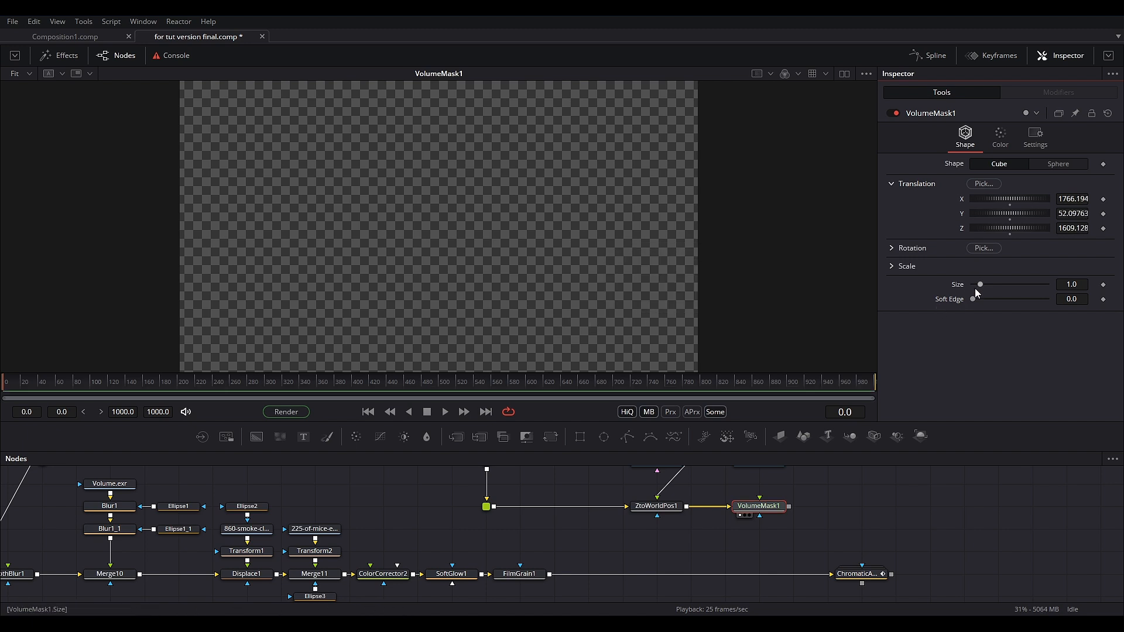
{"action": "key", "text": "Tab"}
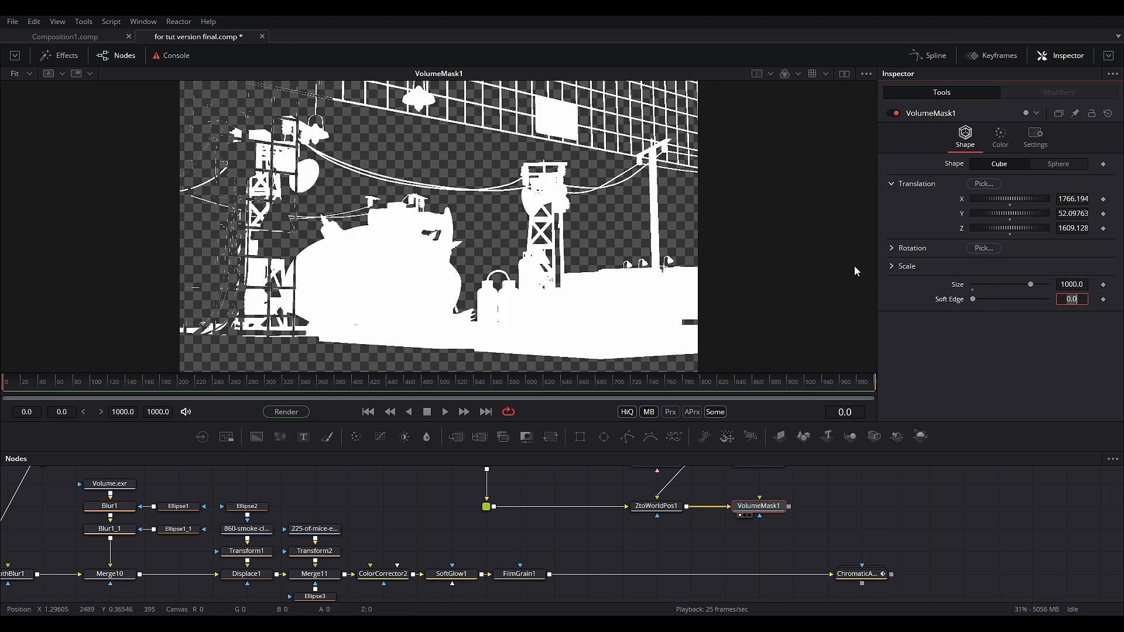
Set VolumeMask1 to a sphere of size 292 with soft edge 1.0, picking its translation from the large red creature.
{"action": "left_click_drag", "start_coordinate": [1022, 283], "coordinate": [989, 284]}
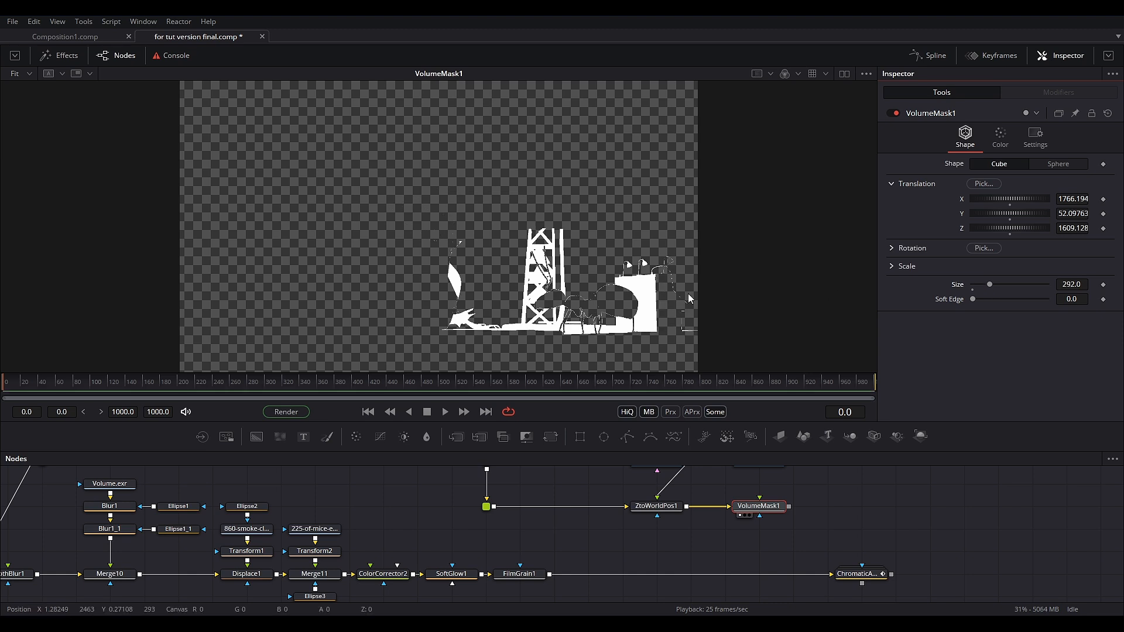
{"action": "left_click_drag", "start_coordinate": [979, 185], "coordinate": [398, 146]}
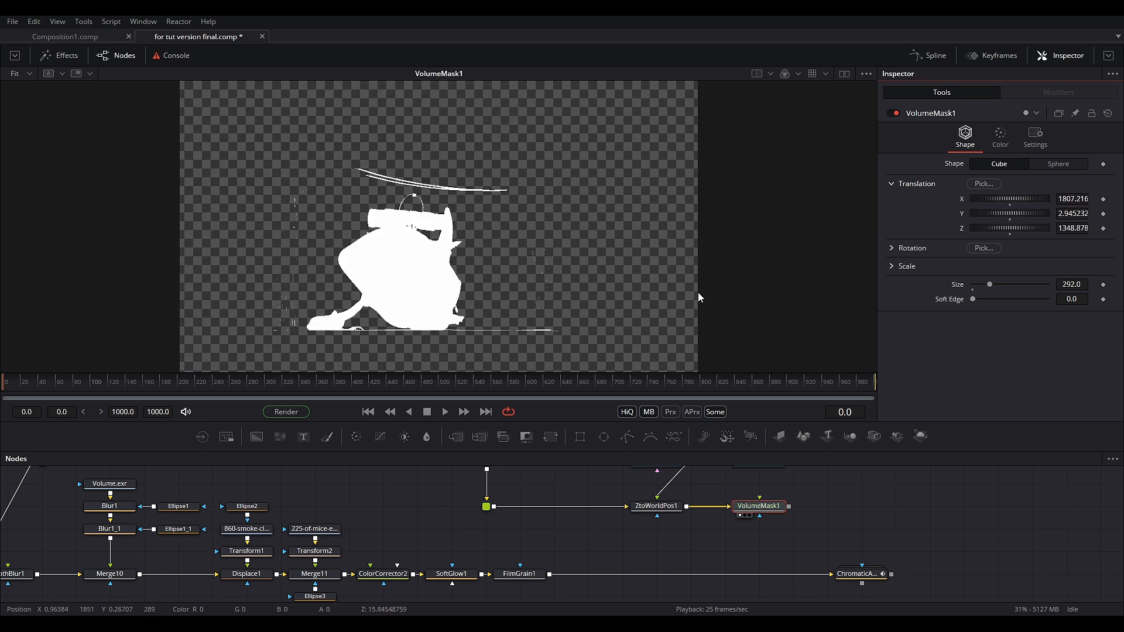
{"action": "left_click_drag", "start_coordinate": [973, 299], "coordinate": [1068, 302]}
{"action": "left_click_drag", "start_coordinate": [983, 183], "coordinate": [446, 246]}
{"action": "left_click", "coordinate": [1058, 163]}
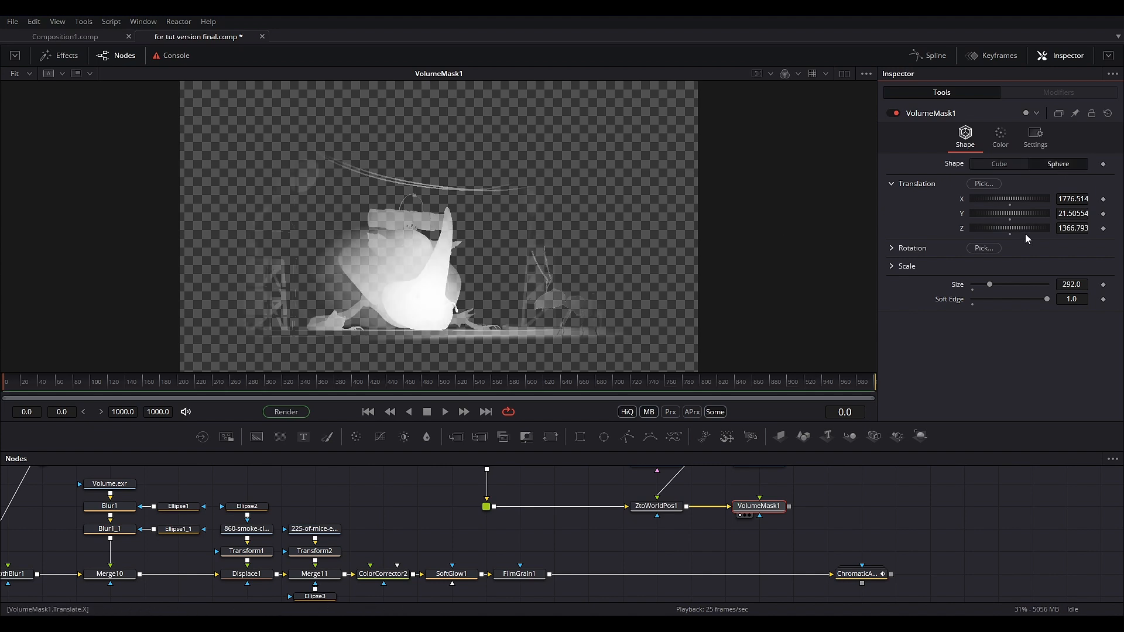
Display the ChromaticAberration output, merge VolumeMask1 over FilmGrain1's output, and show the merged result in the viewer.
{"action": "left_click_drag", "start_coordinate": [864, 574], "coordinate": [682, 225]}
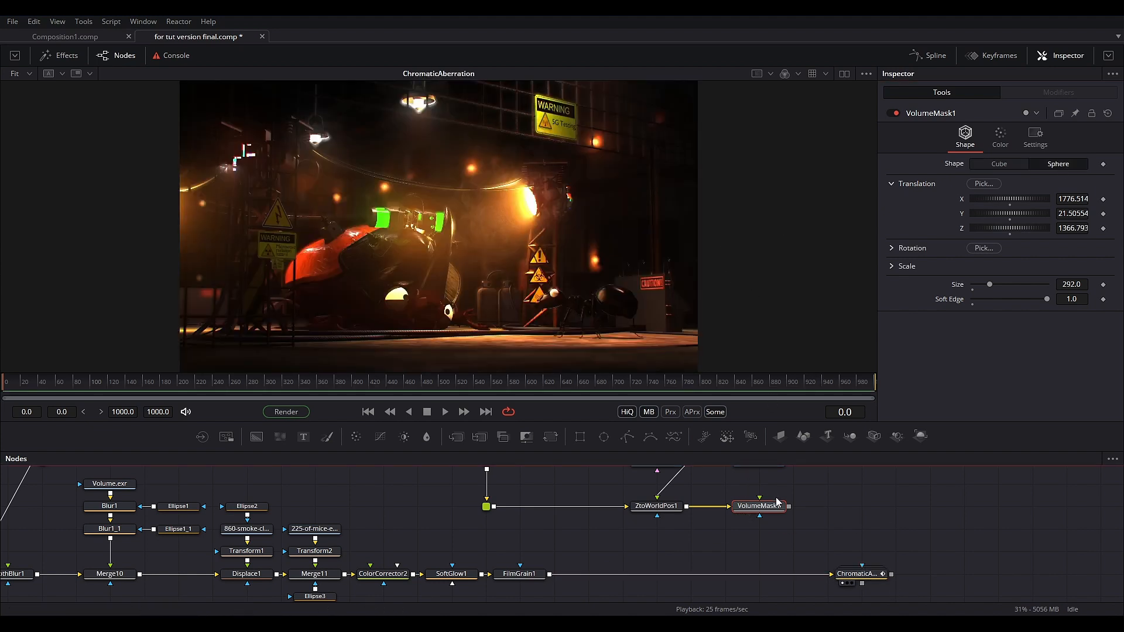
{"action": "left_click_drag", "start_coordinate": [788, 506], "coordinate": [548, 575]}
{"action": "key", "text": "1"}
Insert a Bitmap mask between VolumeMask1 and Merge12, display it, and invert it.
{"action": "key", "text": "shift+space"}
{"action": "type", "text": "volume"}
{"action": "key", "text": "BackSpace"}
{"action": "key", "text": "BackSpace"}
{"action": "key", "text": "BackSpace"}
{"action": "key", "text": "BackSpace"}
{"action": "key", "text": "BackSpace"}
{"action": "key", "text": "BackSpace"}
{"action": "type", "text": "bit"}
{"action": "left_click", "coordinate": [534, 448]}
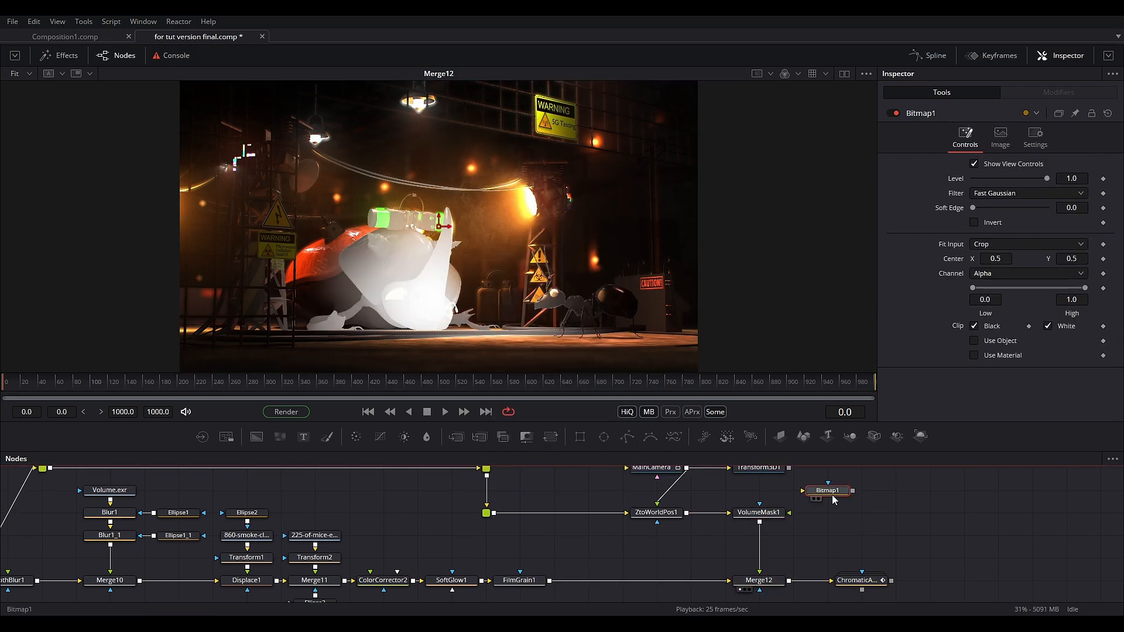
{"action": "left_click_drag", "start_coordinate": [759, 536], "coordinate": [759, 558]}
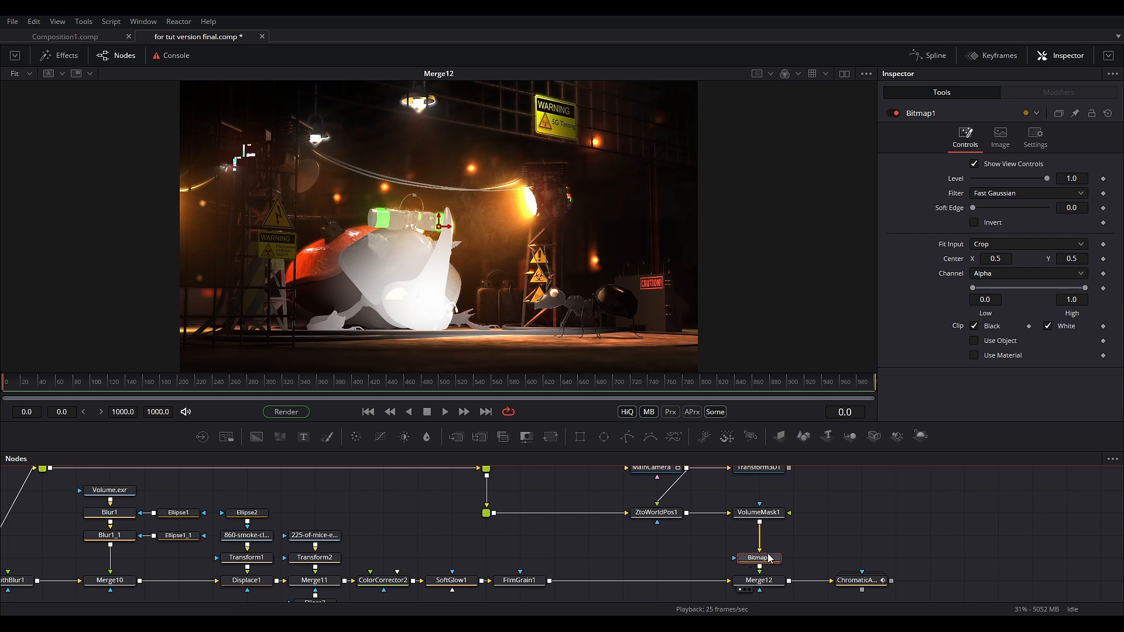
{"action": "key", "text": "1"}
{"action": "left_click", "coordinate": [993, 223]}
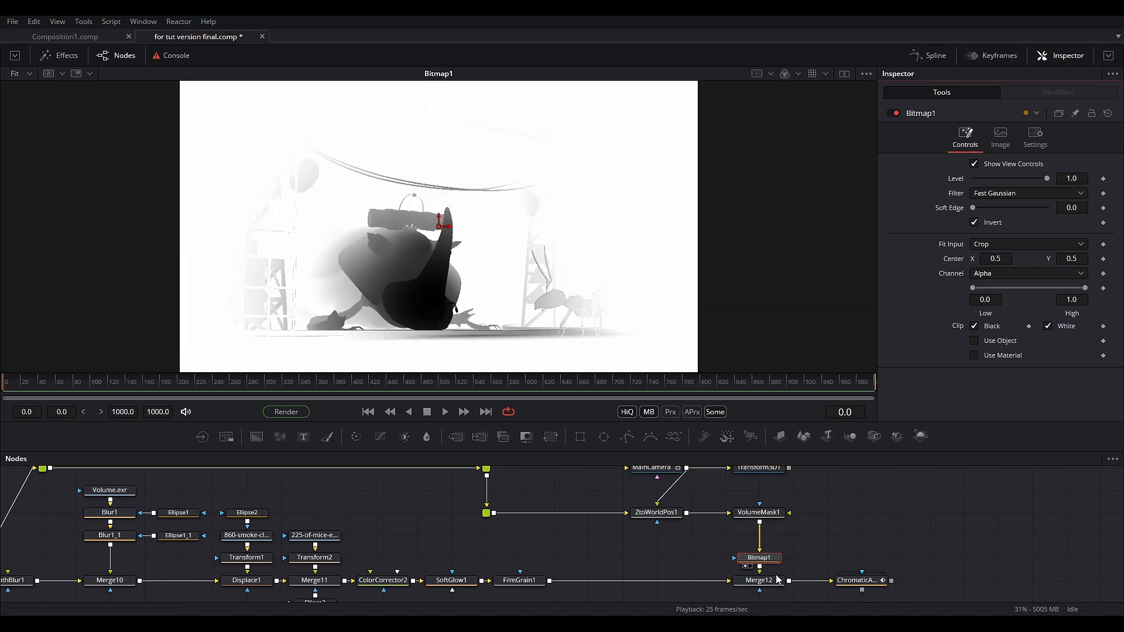
Display Merge12 and set VolumeMask1's size to 1280.
{"action": "key", "text": "1"}
{"action": "scroll", "coordinate": [772, 516], "scroll_direction": "down", "scroll_amount": 1}
{"action": "left_click", "coordinate": [770, 508]}
{"action": "mouse_move", "coordinate": [1041, 286]}
{"action": "left_mouse_down"}
{"action": "mouse_move", "coordinate": [1075, 288]}
{"action": "mouse_move", "coordinate": [1026, 285]}
{"action": "mouse_move", "coordinate": [1055, 287]}
{"action": "left_mouse_up"}
{"action": "type", "text": "1"}
{"action": "key", "text": "Tab"}
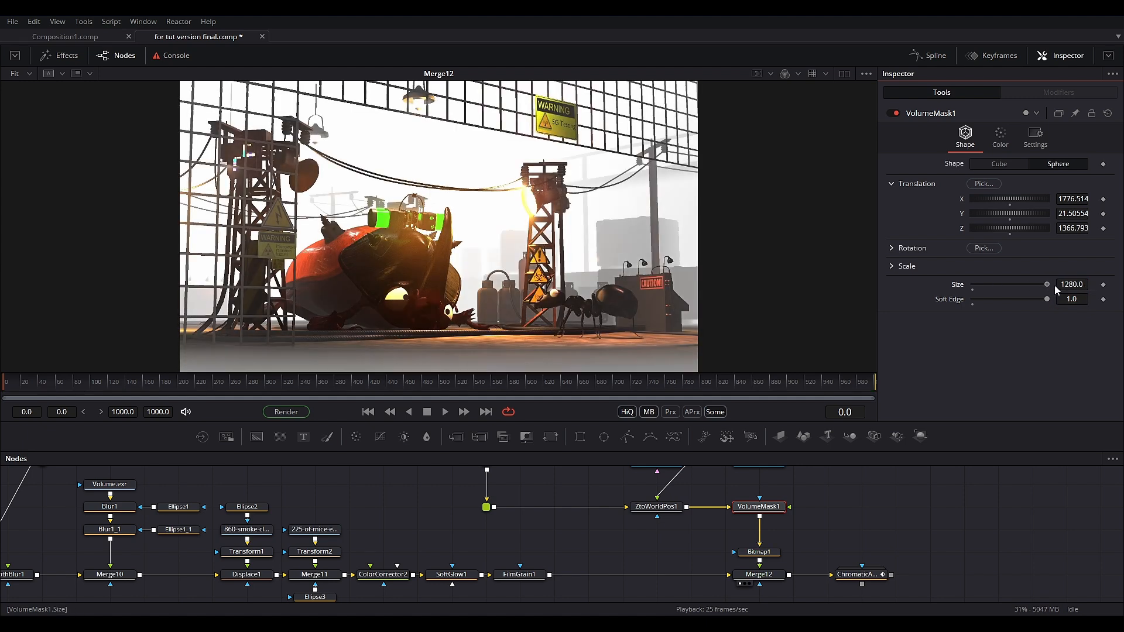
Set Merge12's apply mode to Screen and reduce its blend to 0.079.
{"action": "left_click", "coordinate": [759, 574]}
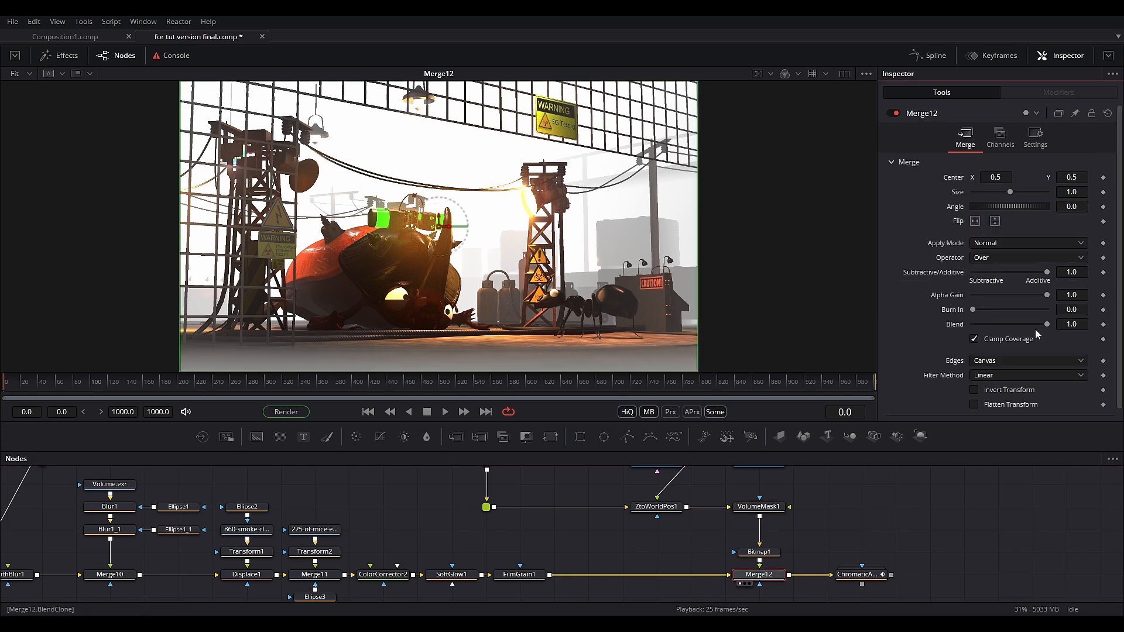
{"action": "left_click_drag", "start_coordinate": [1045, 324], "coordinate": [991, 327]}
{"action": "left_click", "coordinate": [1023, 242]}
{"action": "left_click", "coordinate": [998, 262]}
{"action": "left_click_drag", "start_coordinate": [990, 286], "coordinate": [974, 288]}
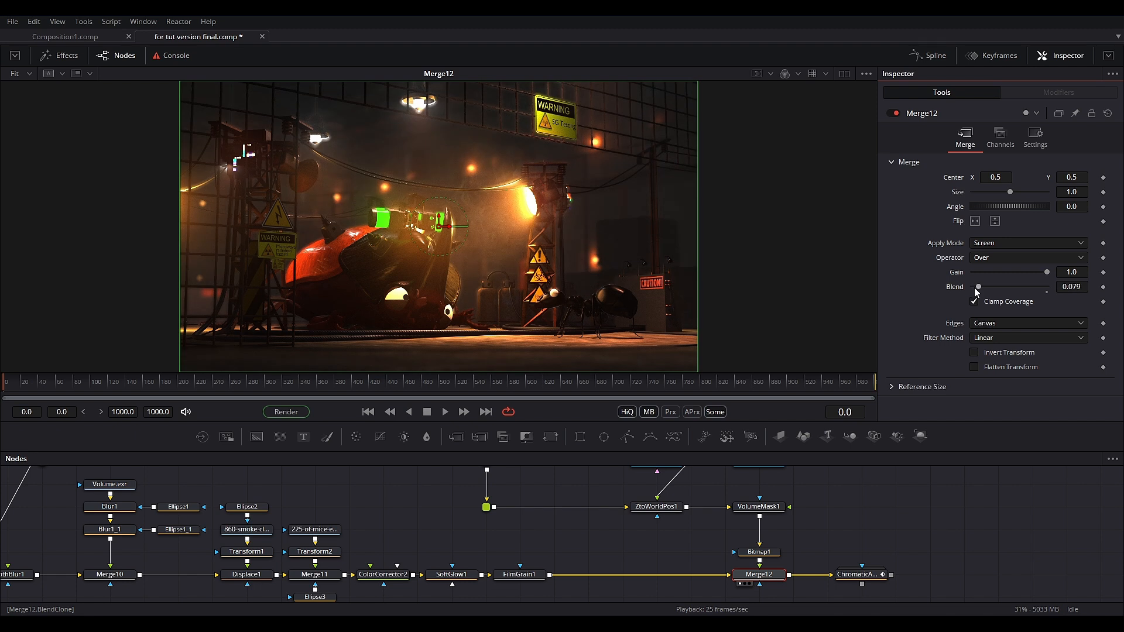
{"action": "scroll", "coordinate": [728, 545], "scroll_direction": "up", "scroll_amount": 1}
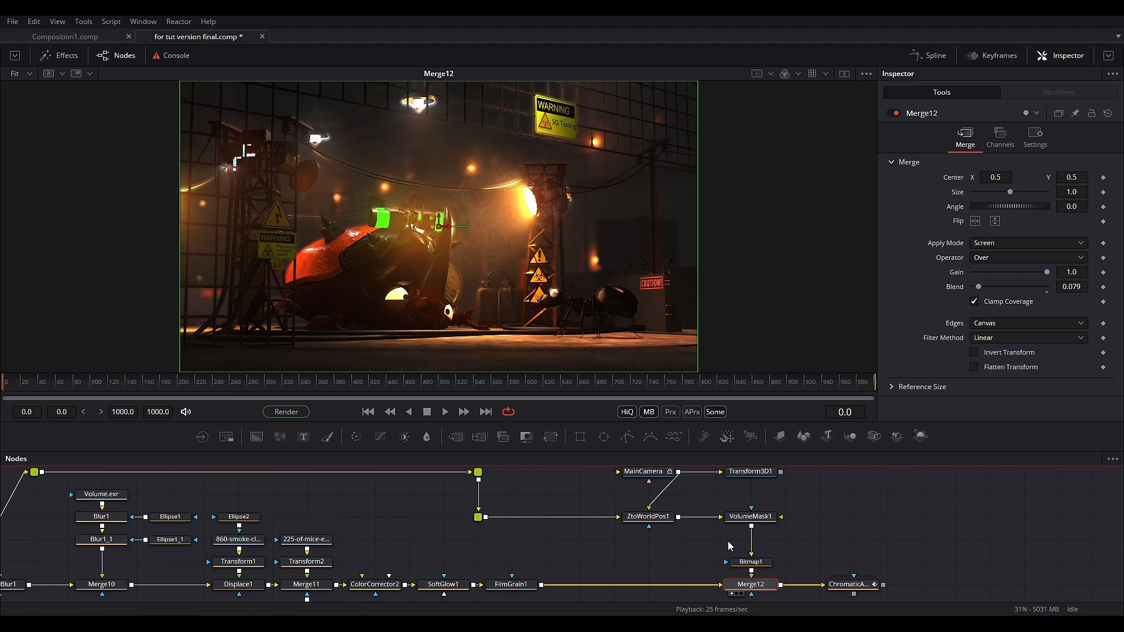